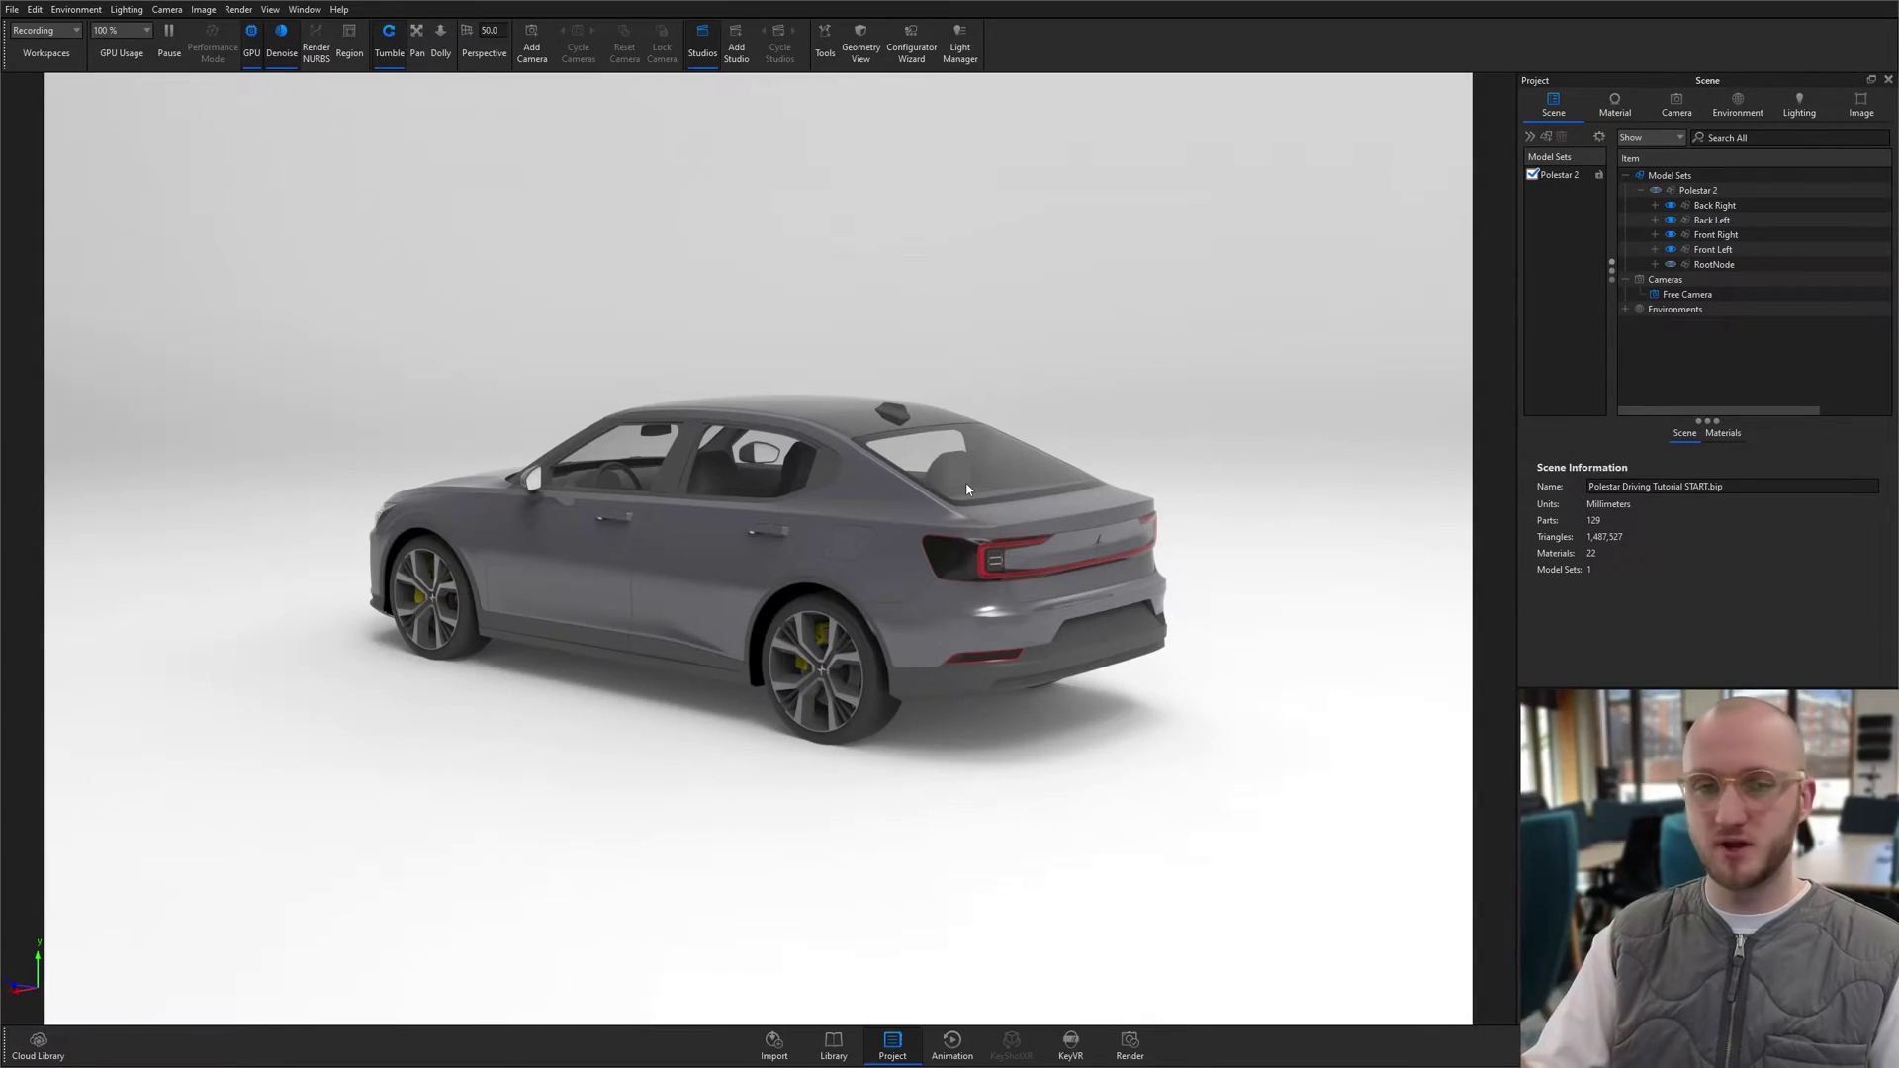
Step: Set the environment background to the concrete-wall road backplate and turn the car more side-on
drag(965, 483, 910, 484)
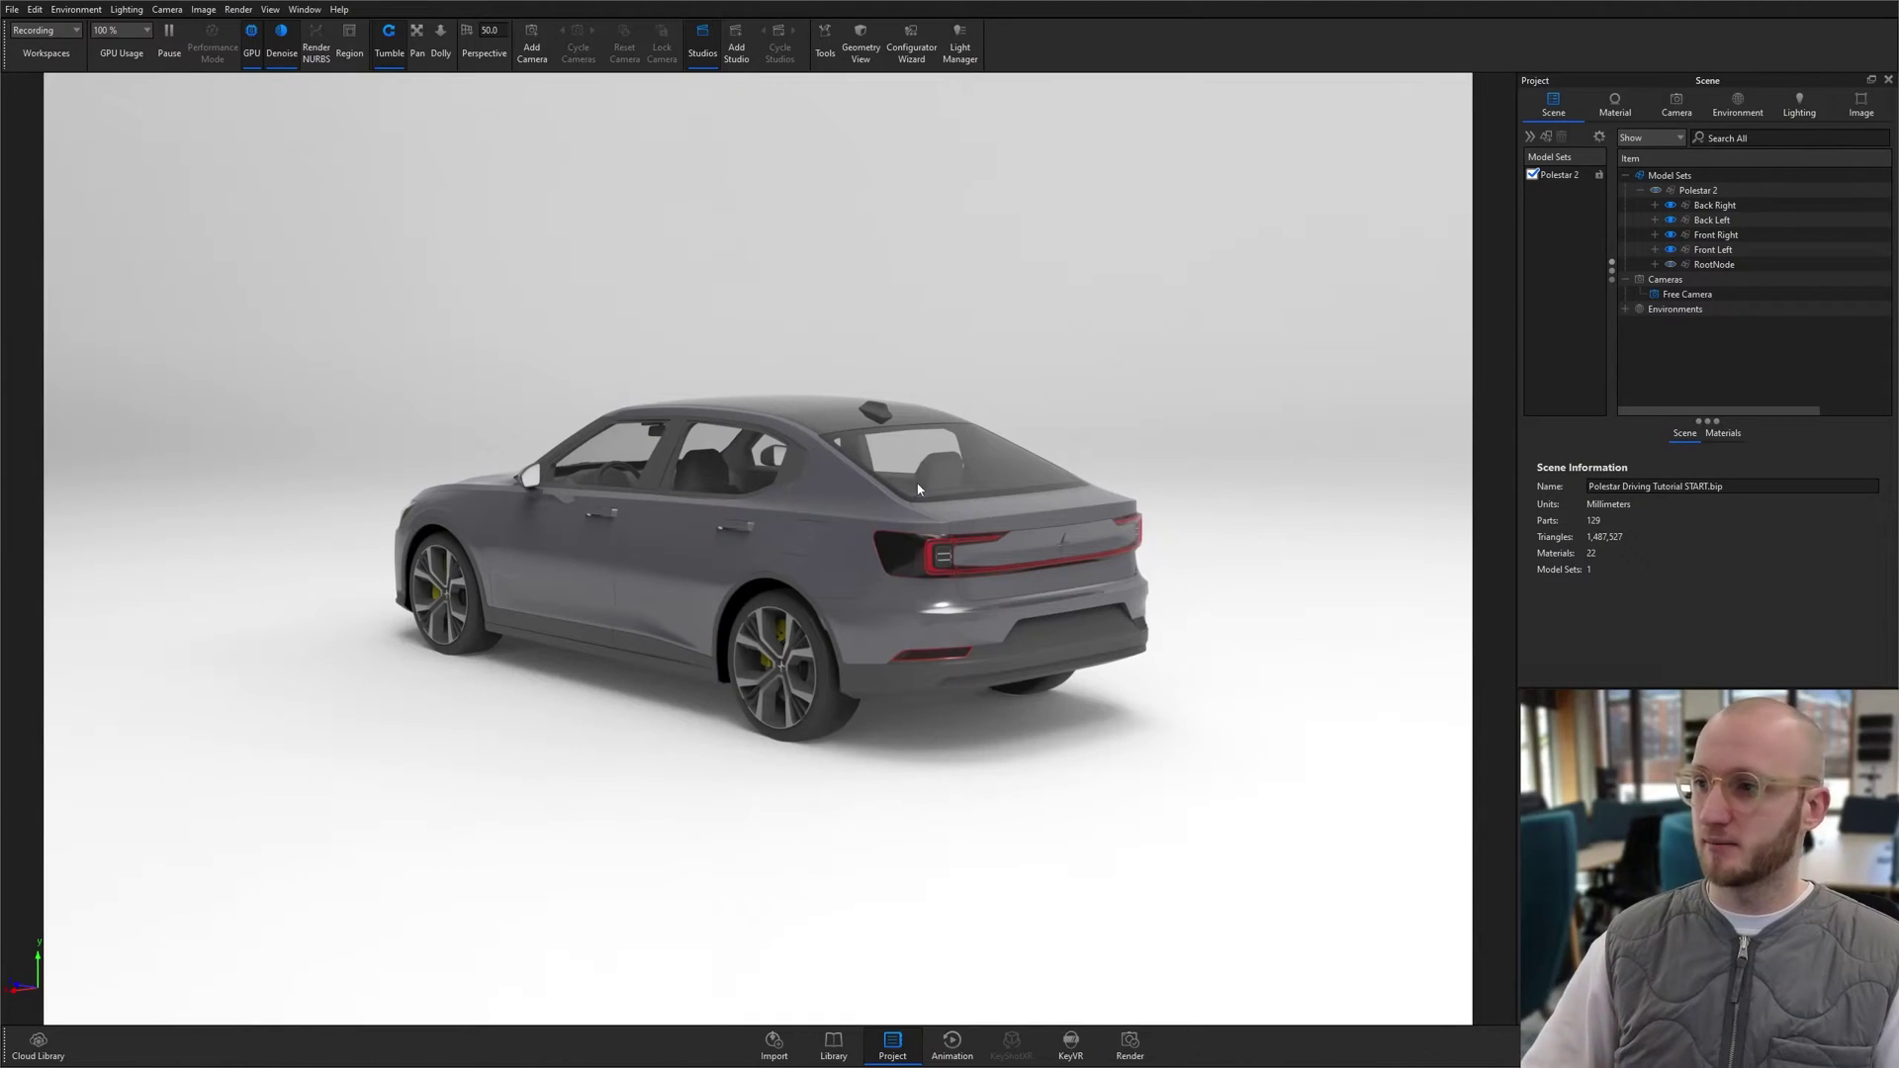
click(1737, 104)
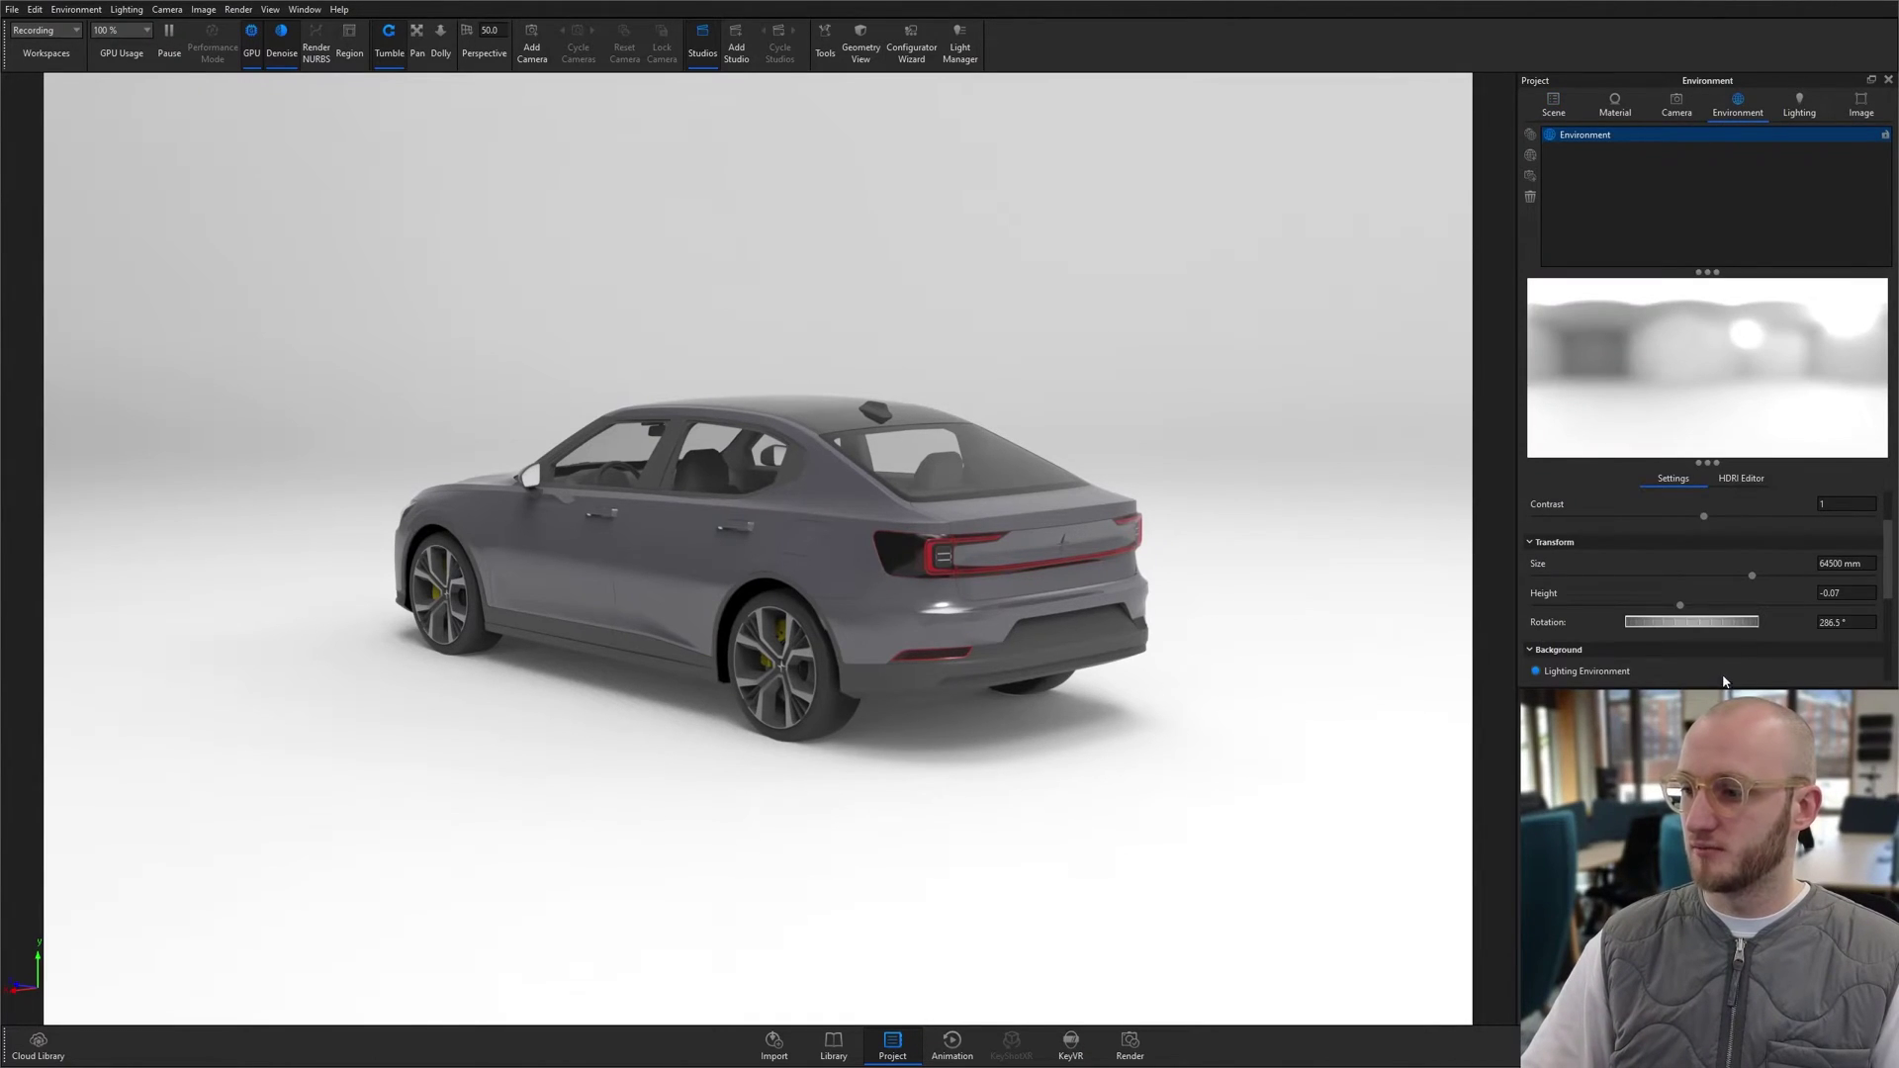
scroll(1603, 603, down, 3)
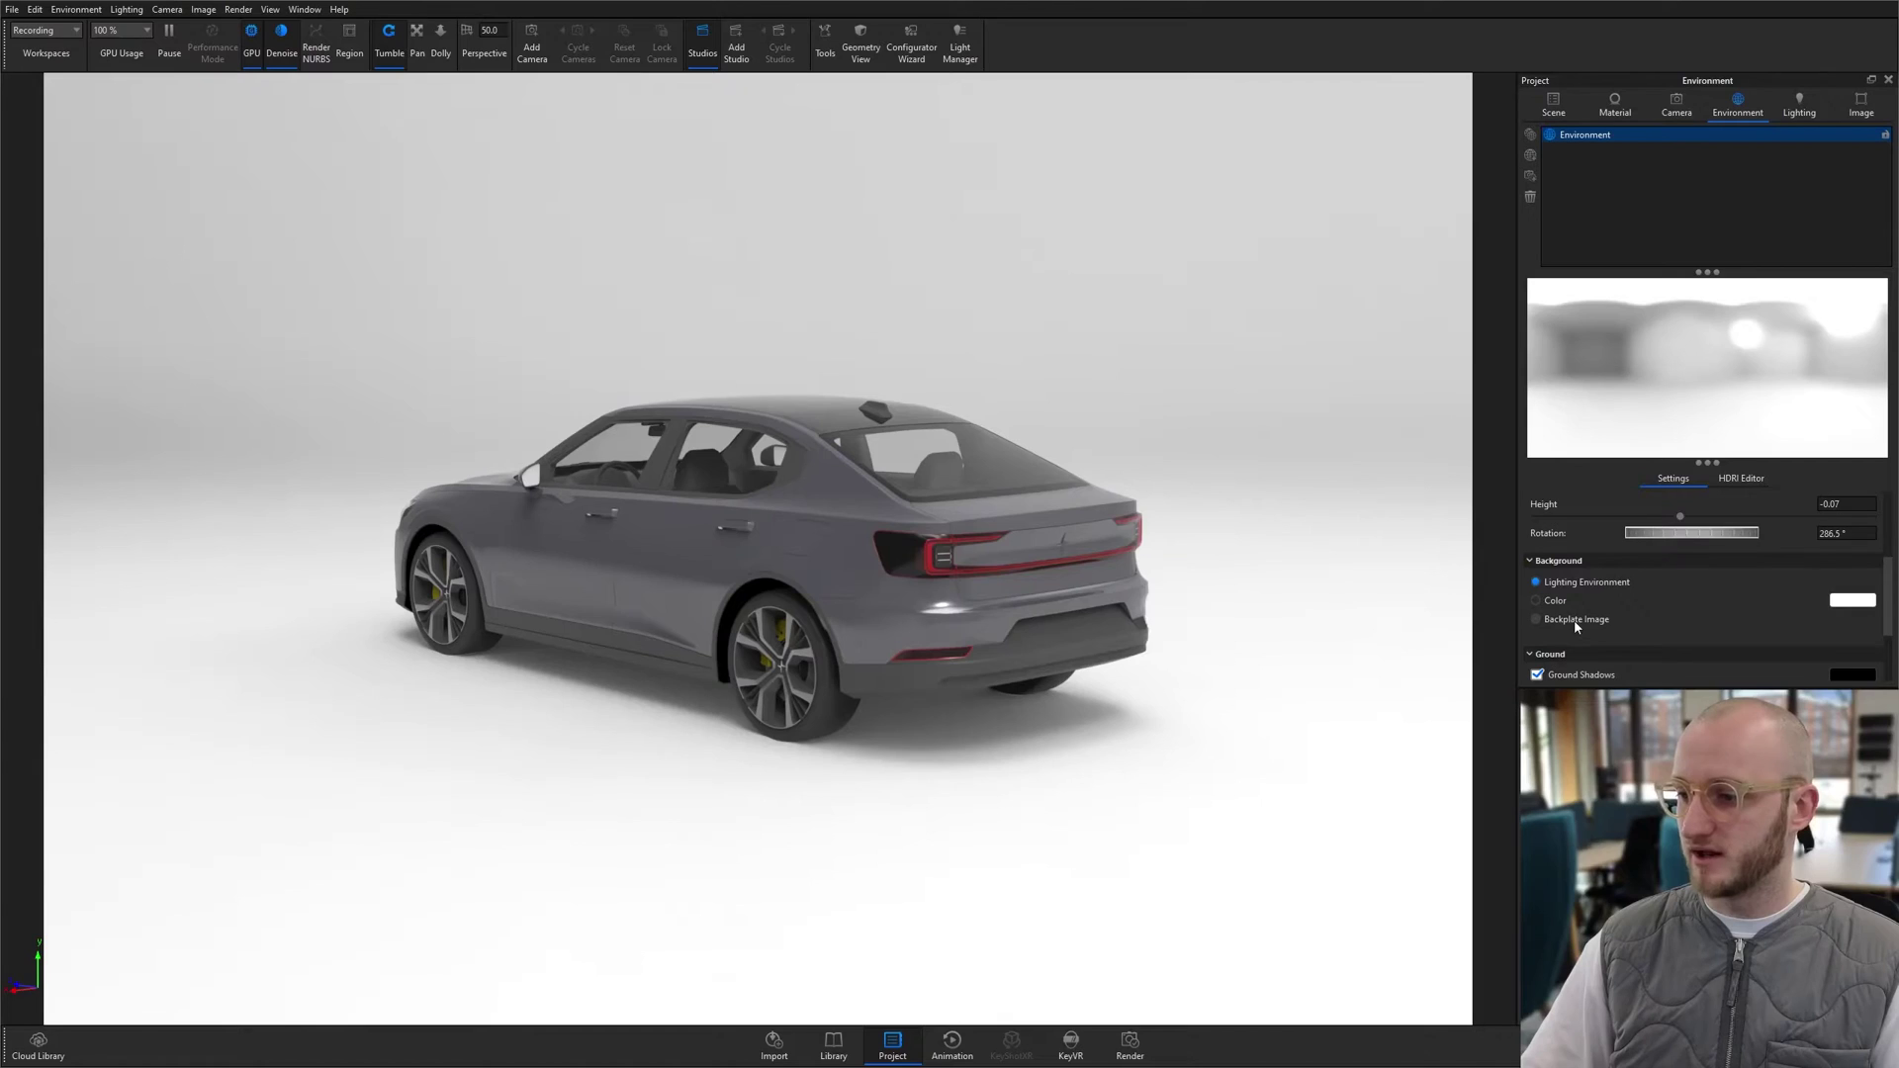
click(1577, 621)
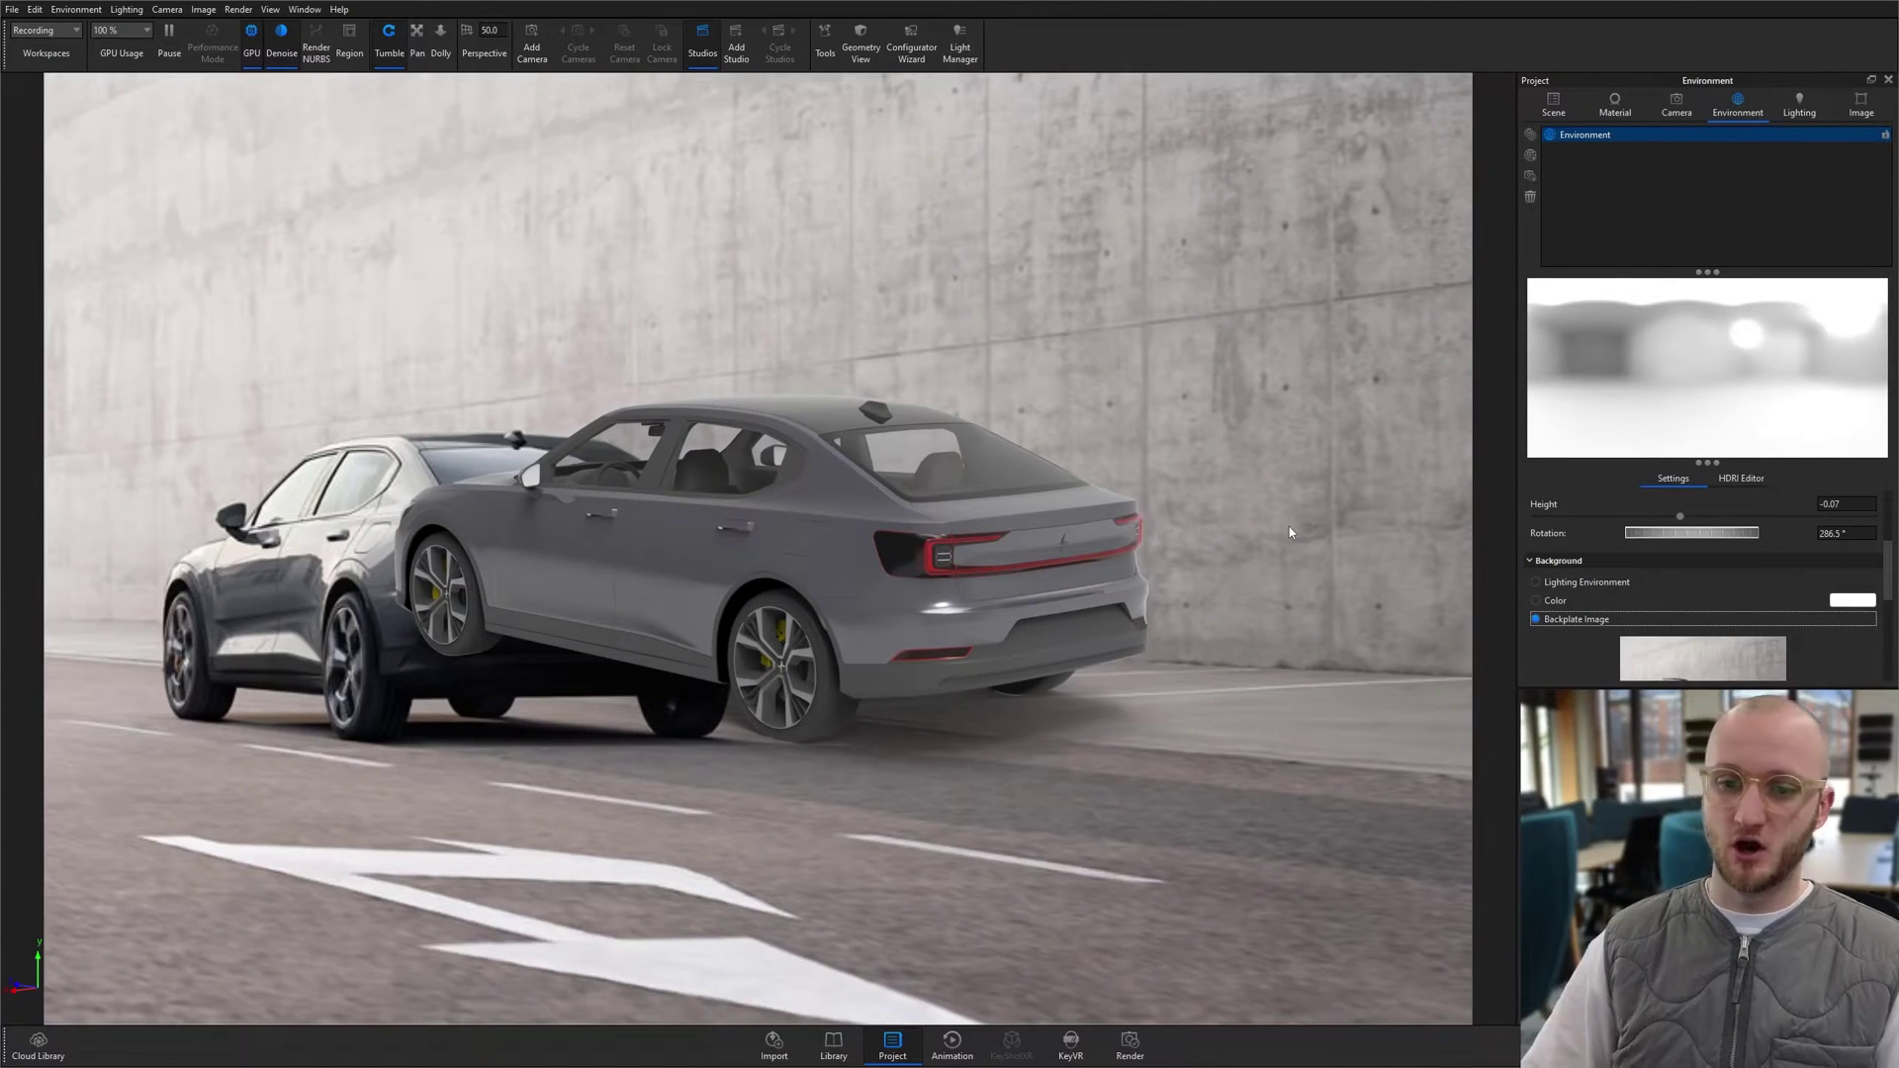
drag(1290, 526, 1236, 510)
Step: Add a camera named Main, frame the car from behind, then save and lock it
click(1677, 105)
click(1531, 133)
text(Main)
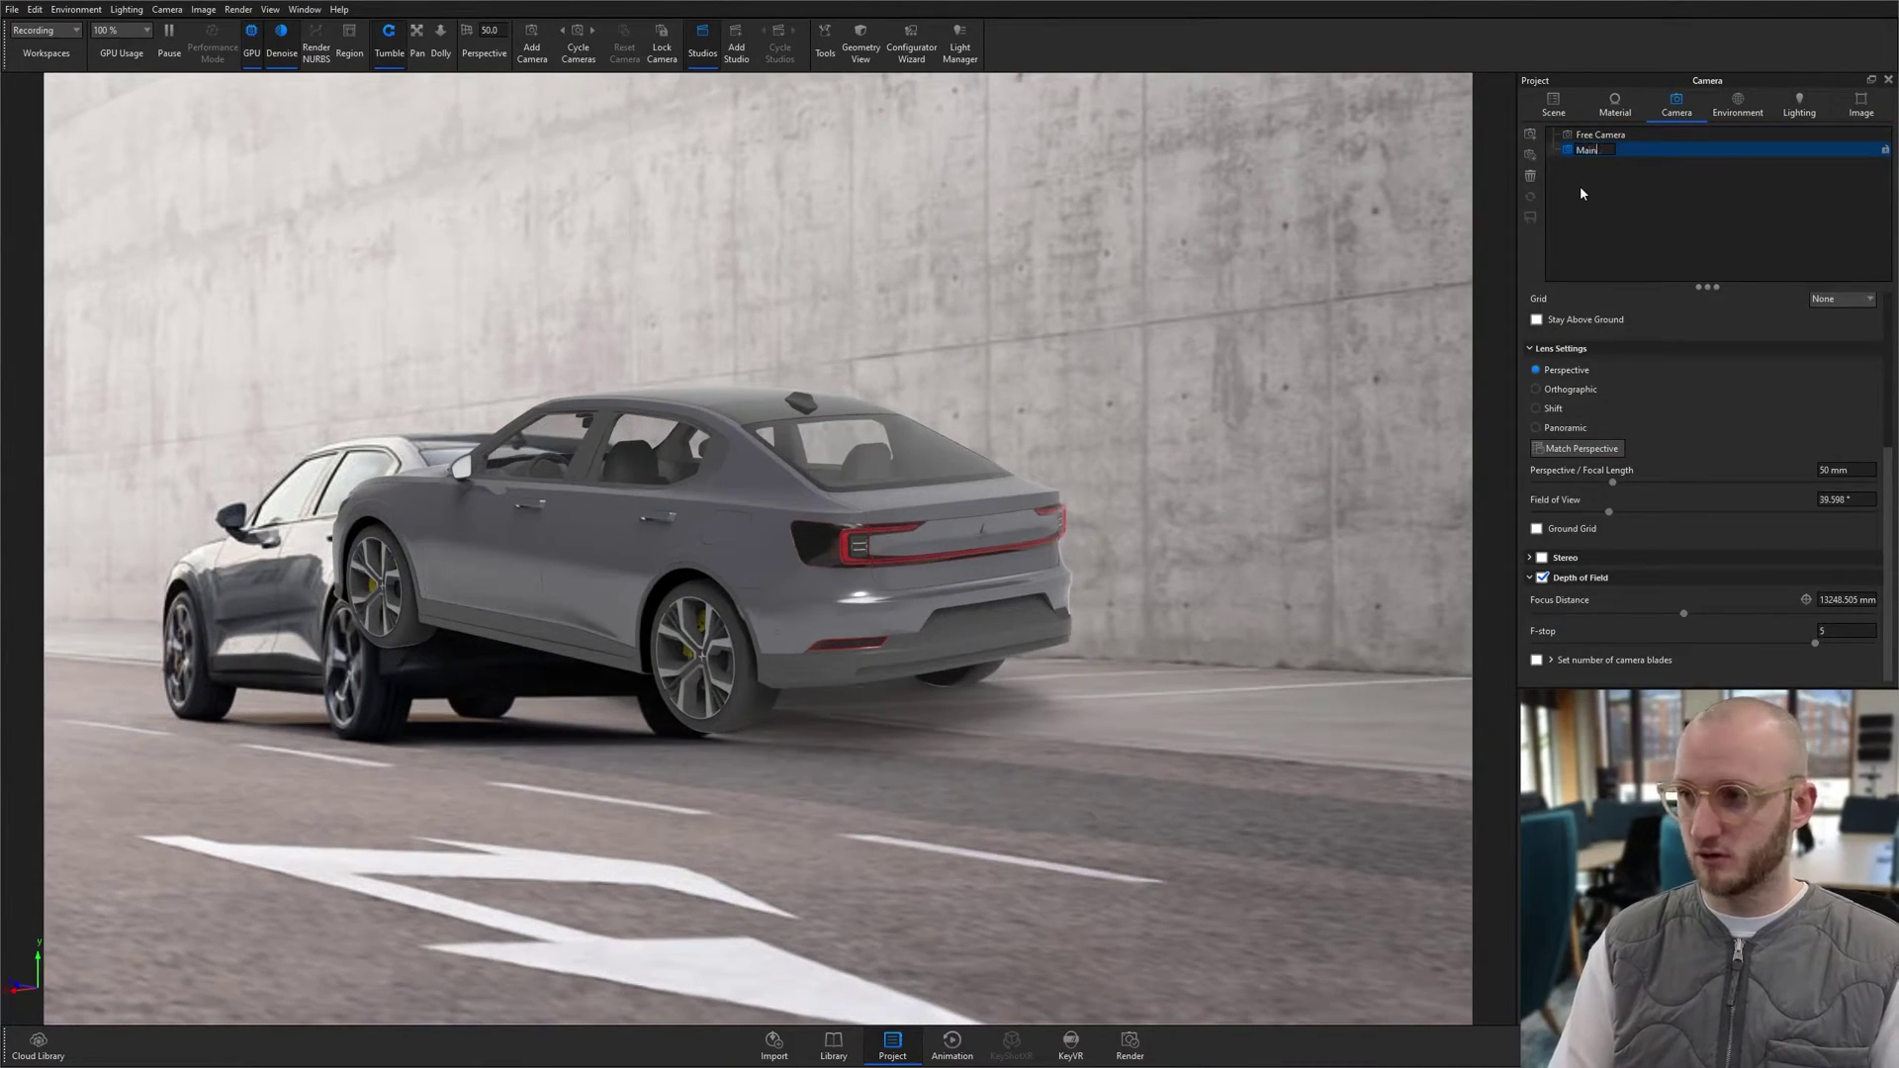
key(Return)
drag(965, 475, 763, 655)
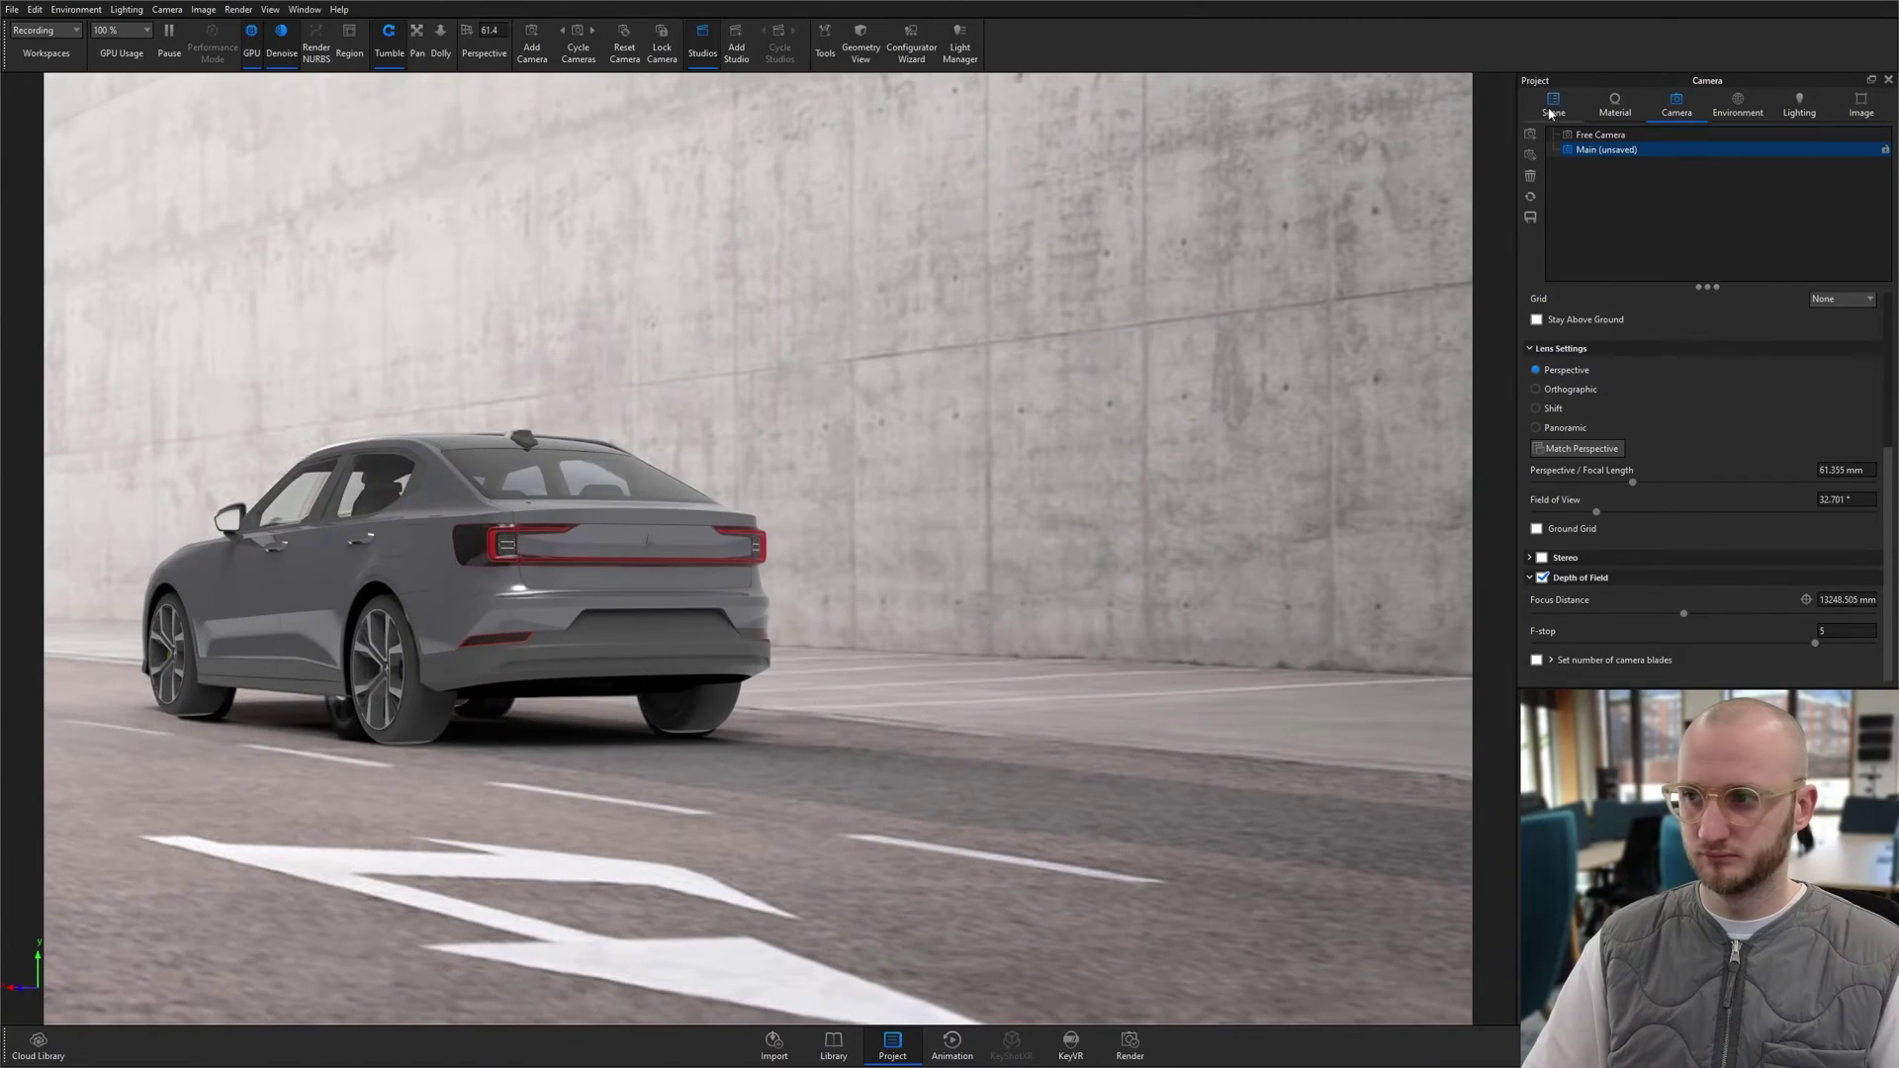
click(1530, 217)
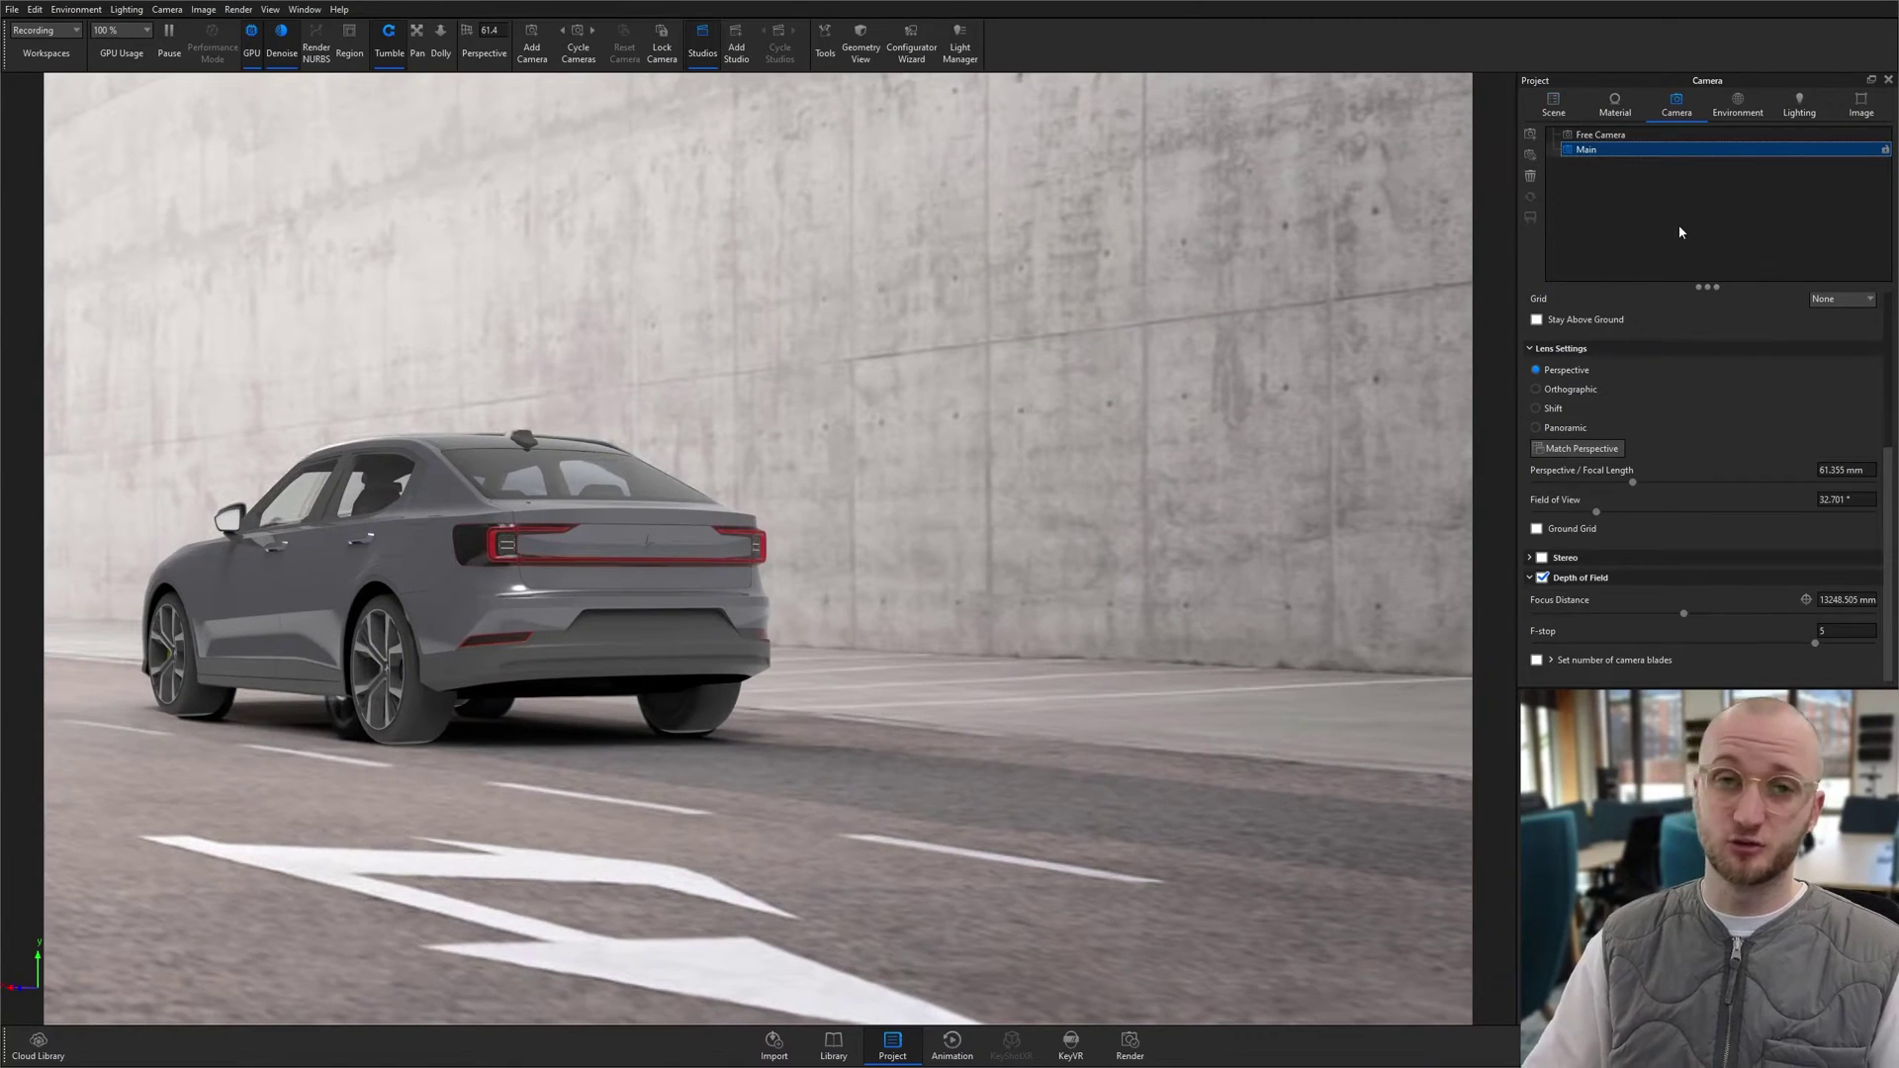
click(1883, 150)
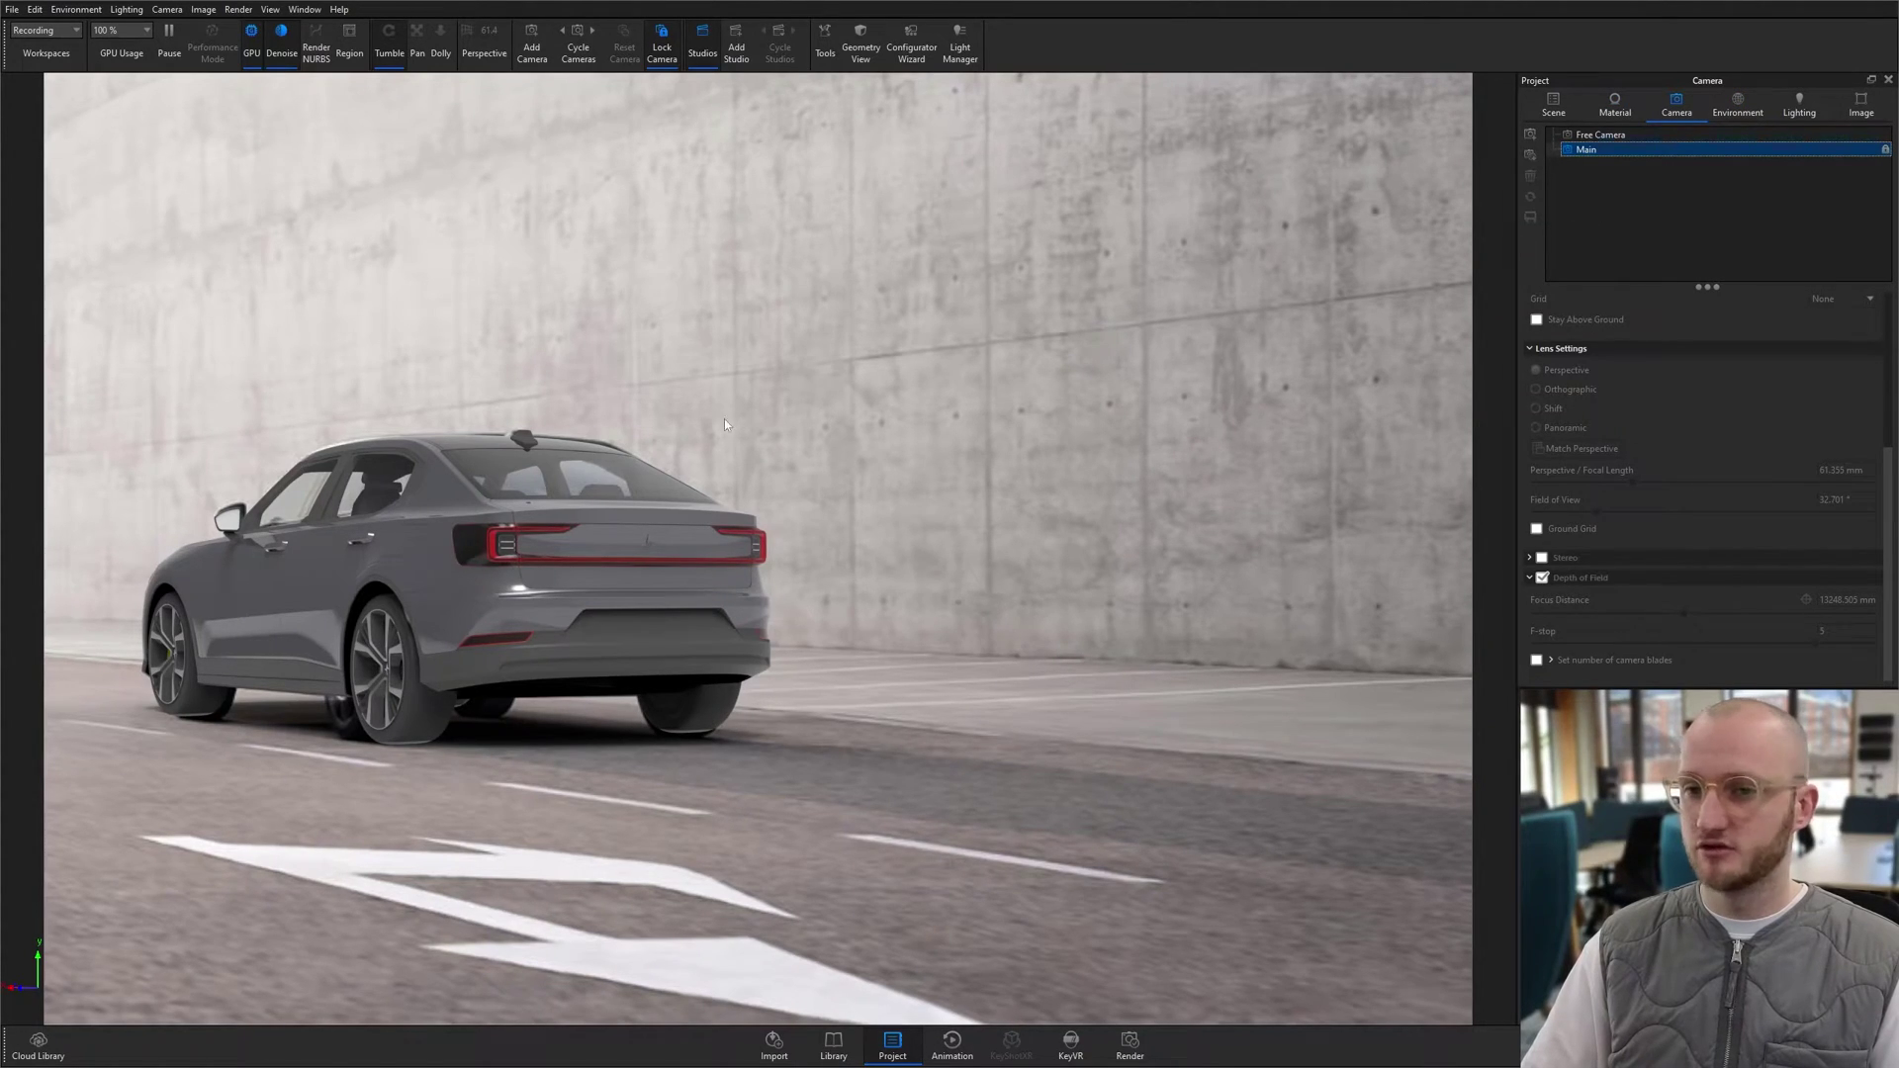
Step: Add a ground plane under the car and give it a Diffuse material
click(34, 9)
mouse_move(89, 71)
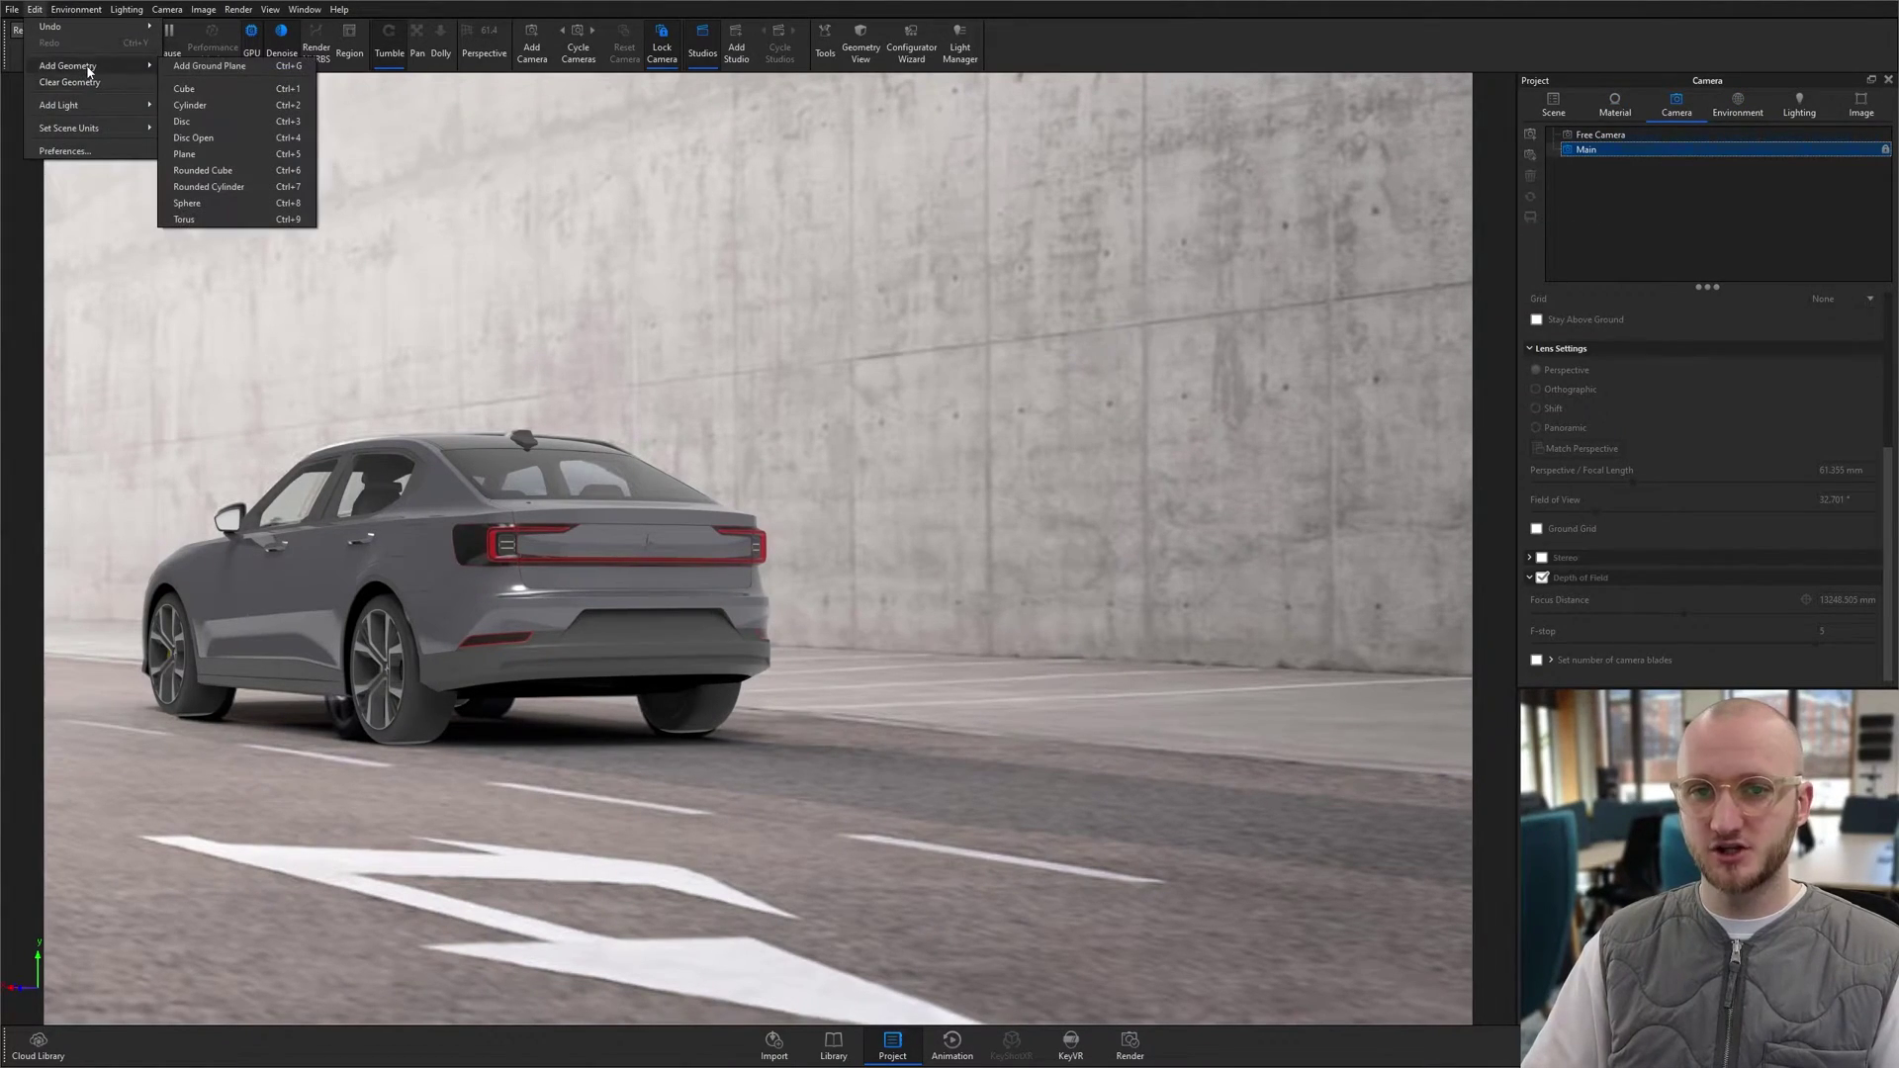
click(209, 65)
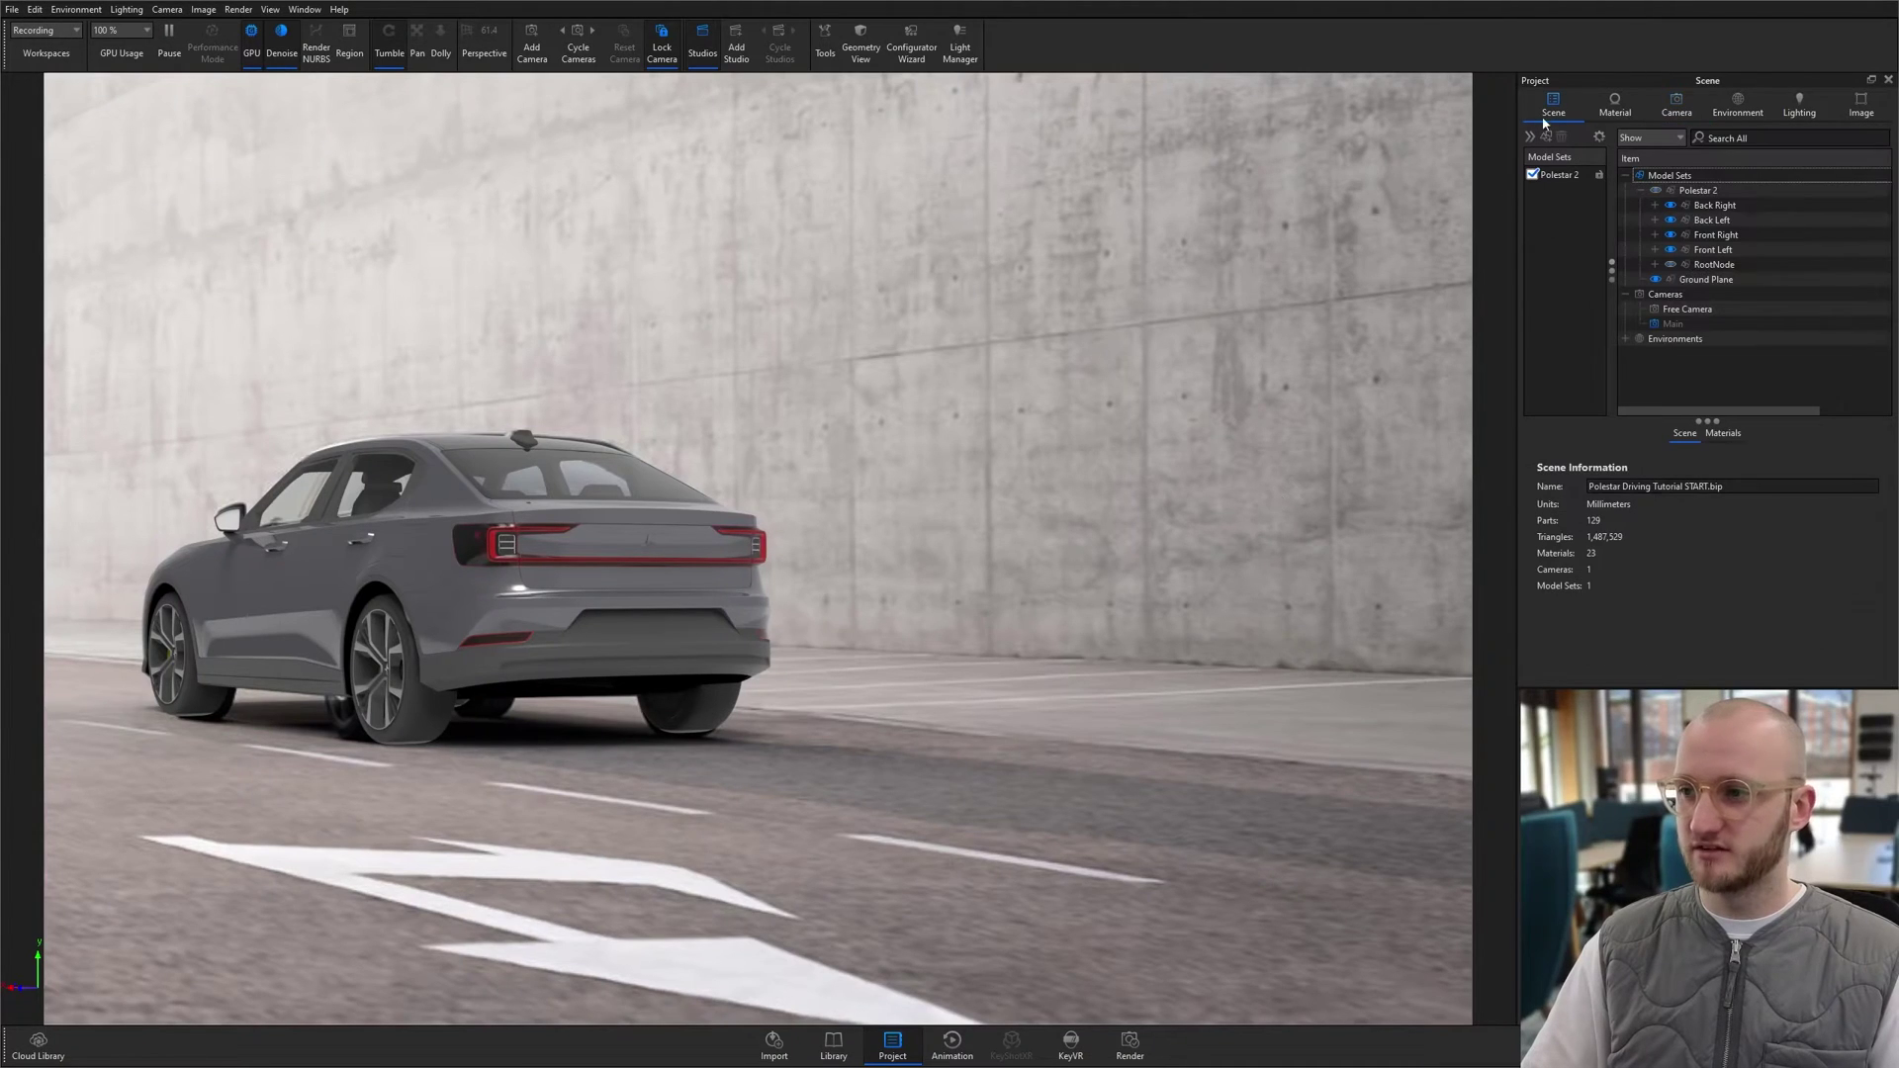
double_click(902, 737)
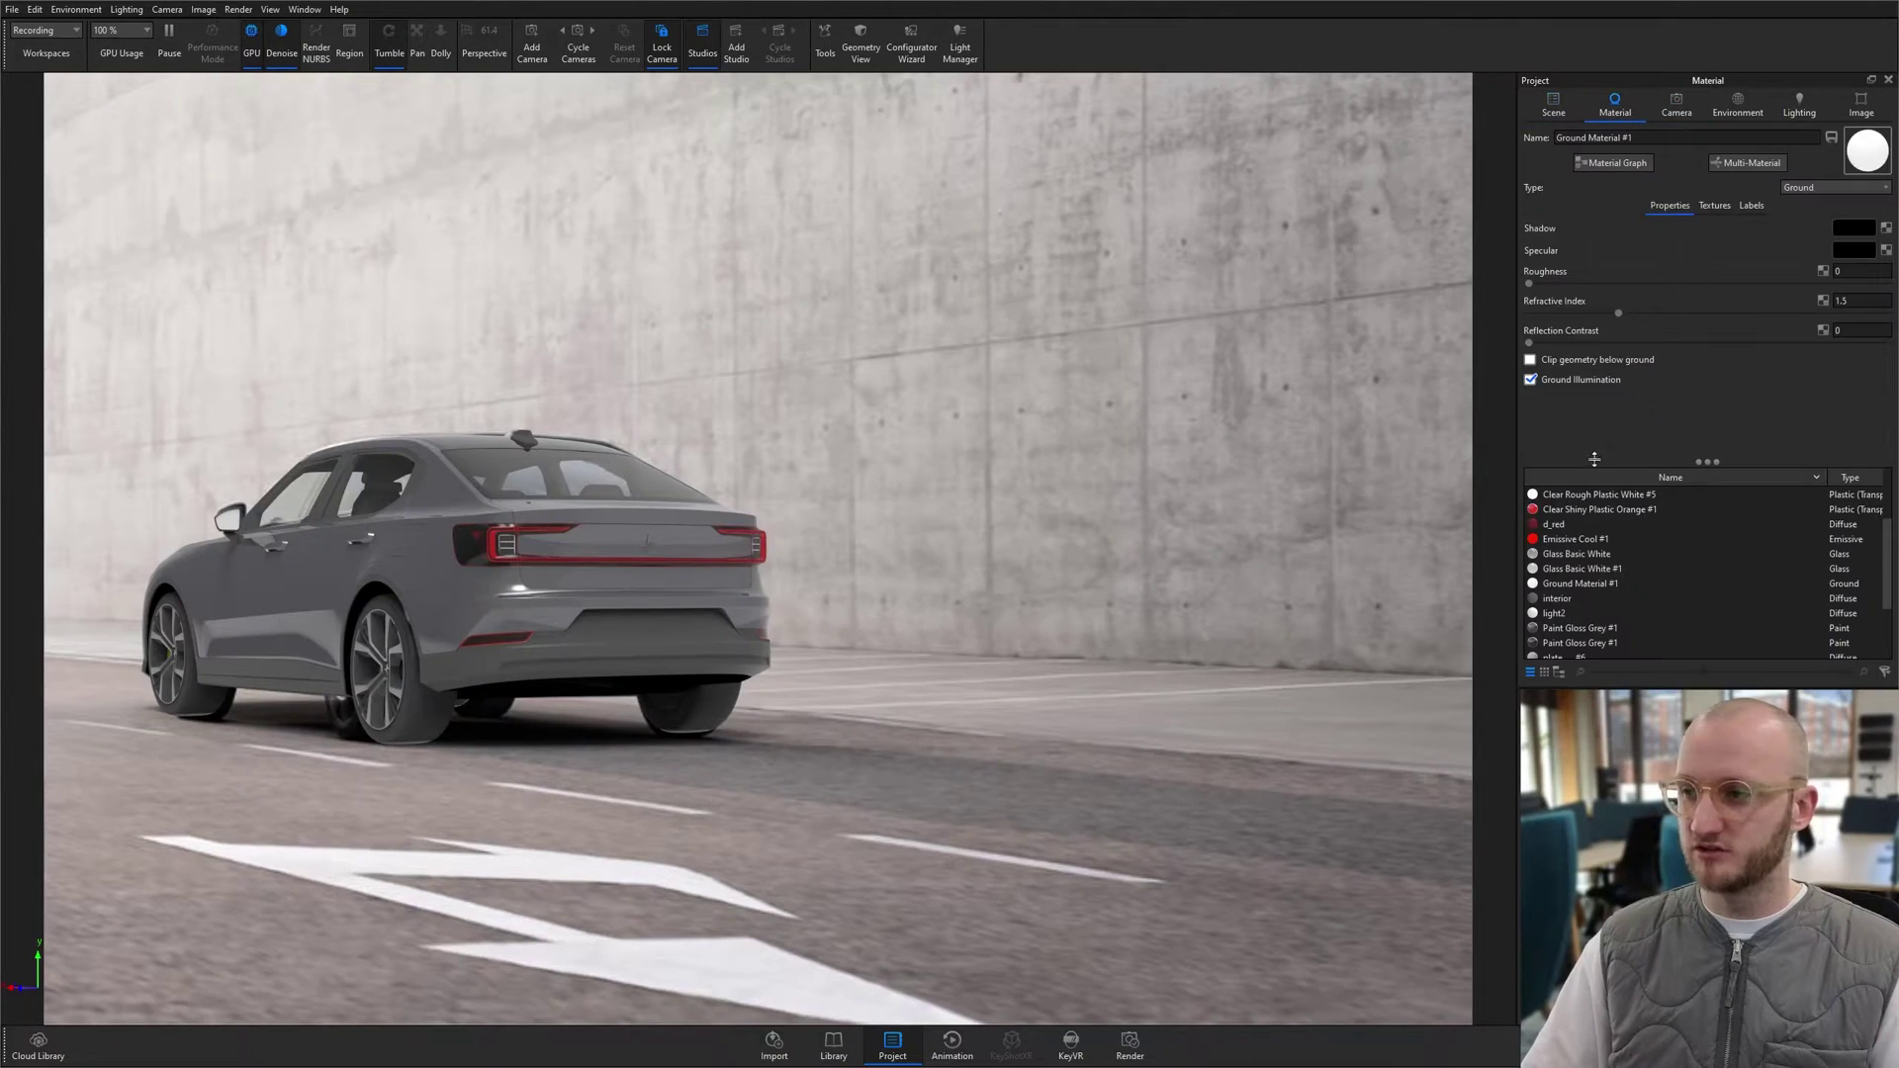
click(1815, 187)
click(1797, 215)
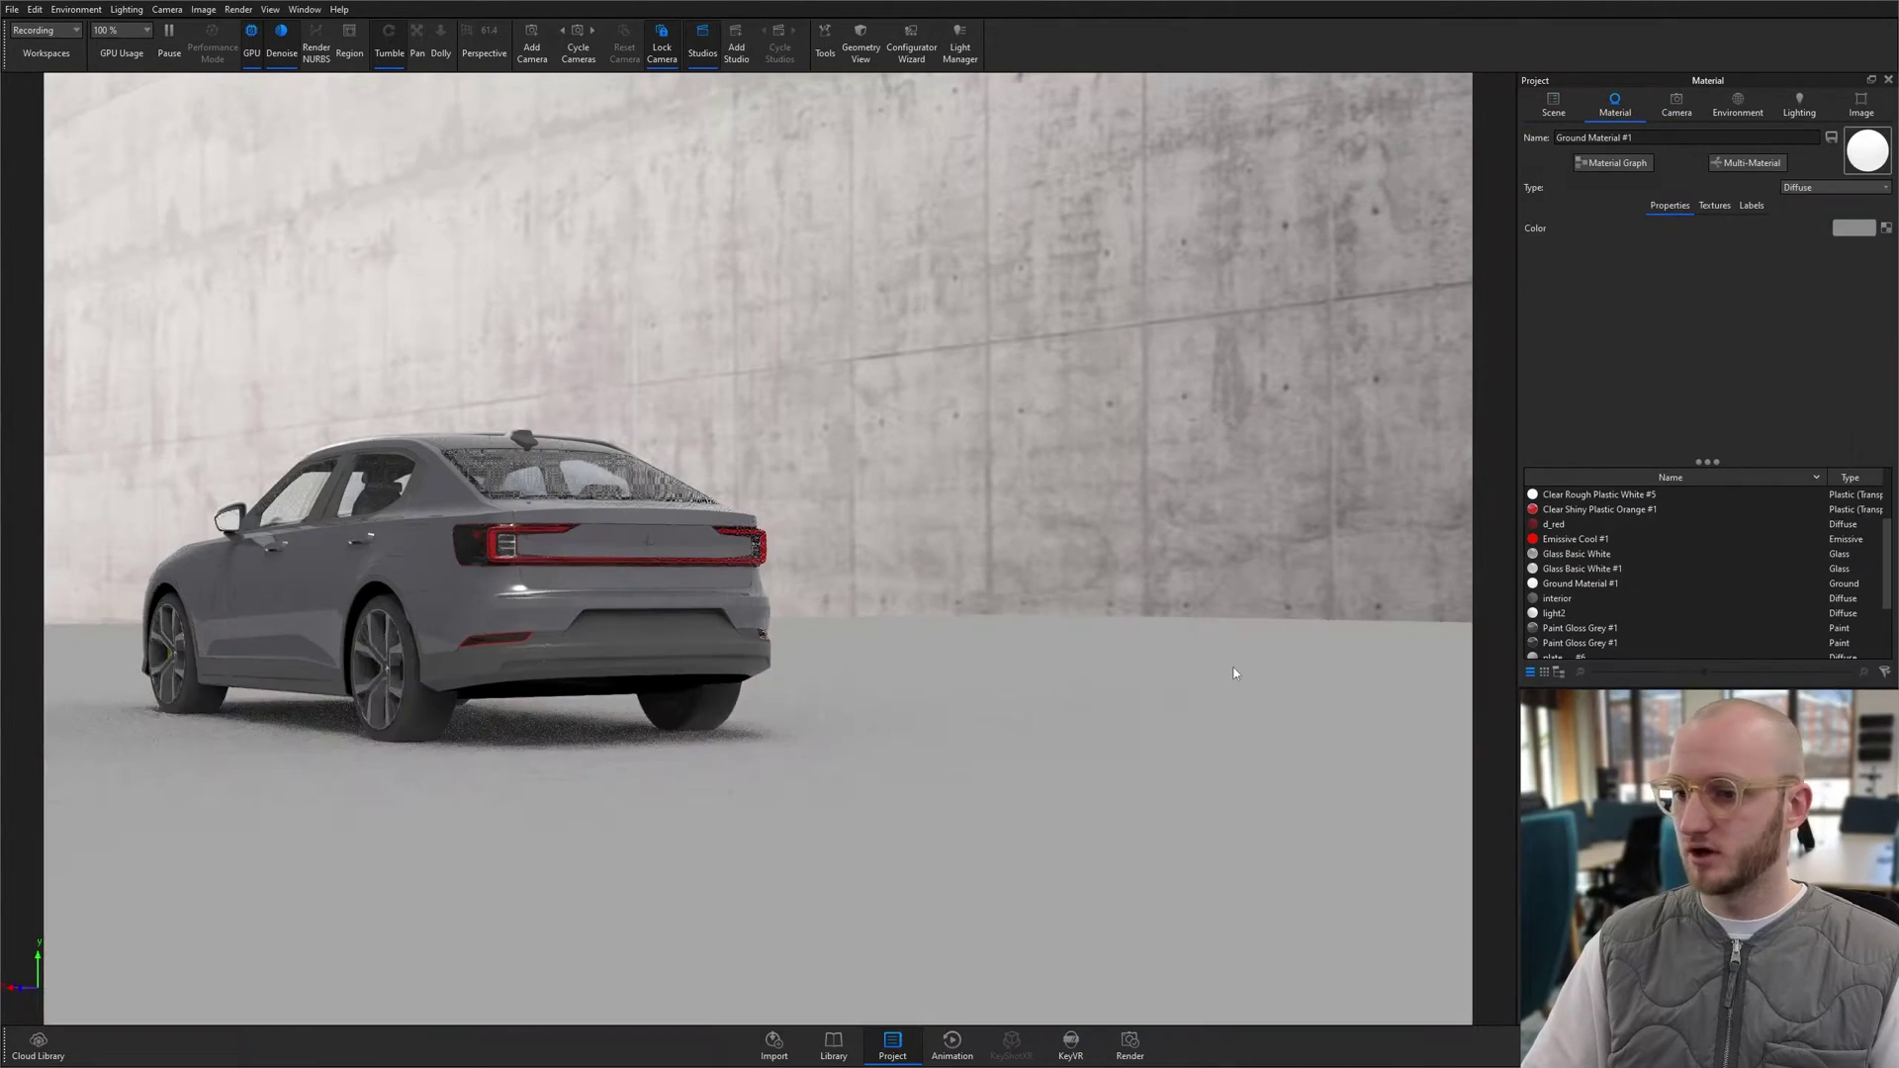
Step: In the geometry view, select the ground plane and slide it along X
key(o)
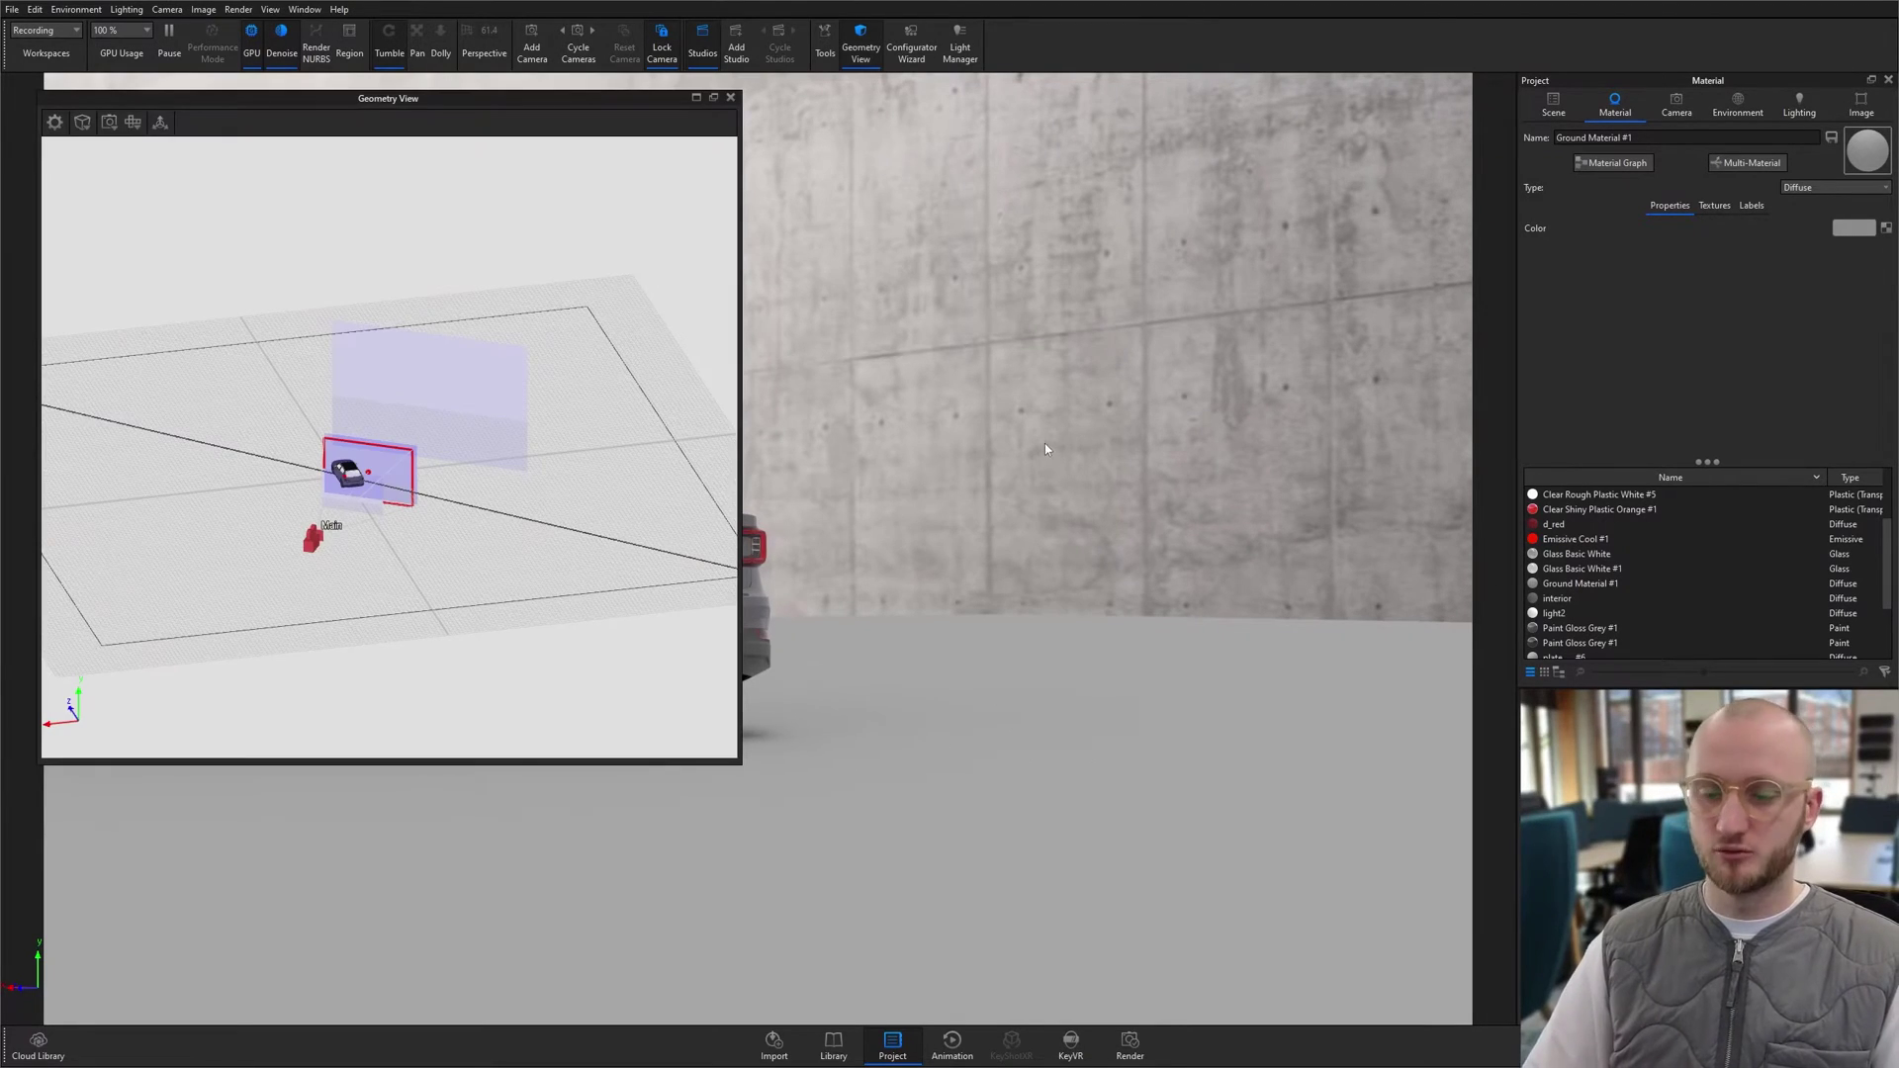
drag(527, 398, 638, 433)
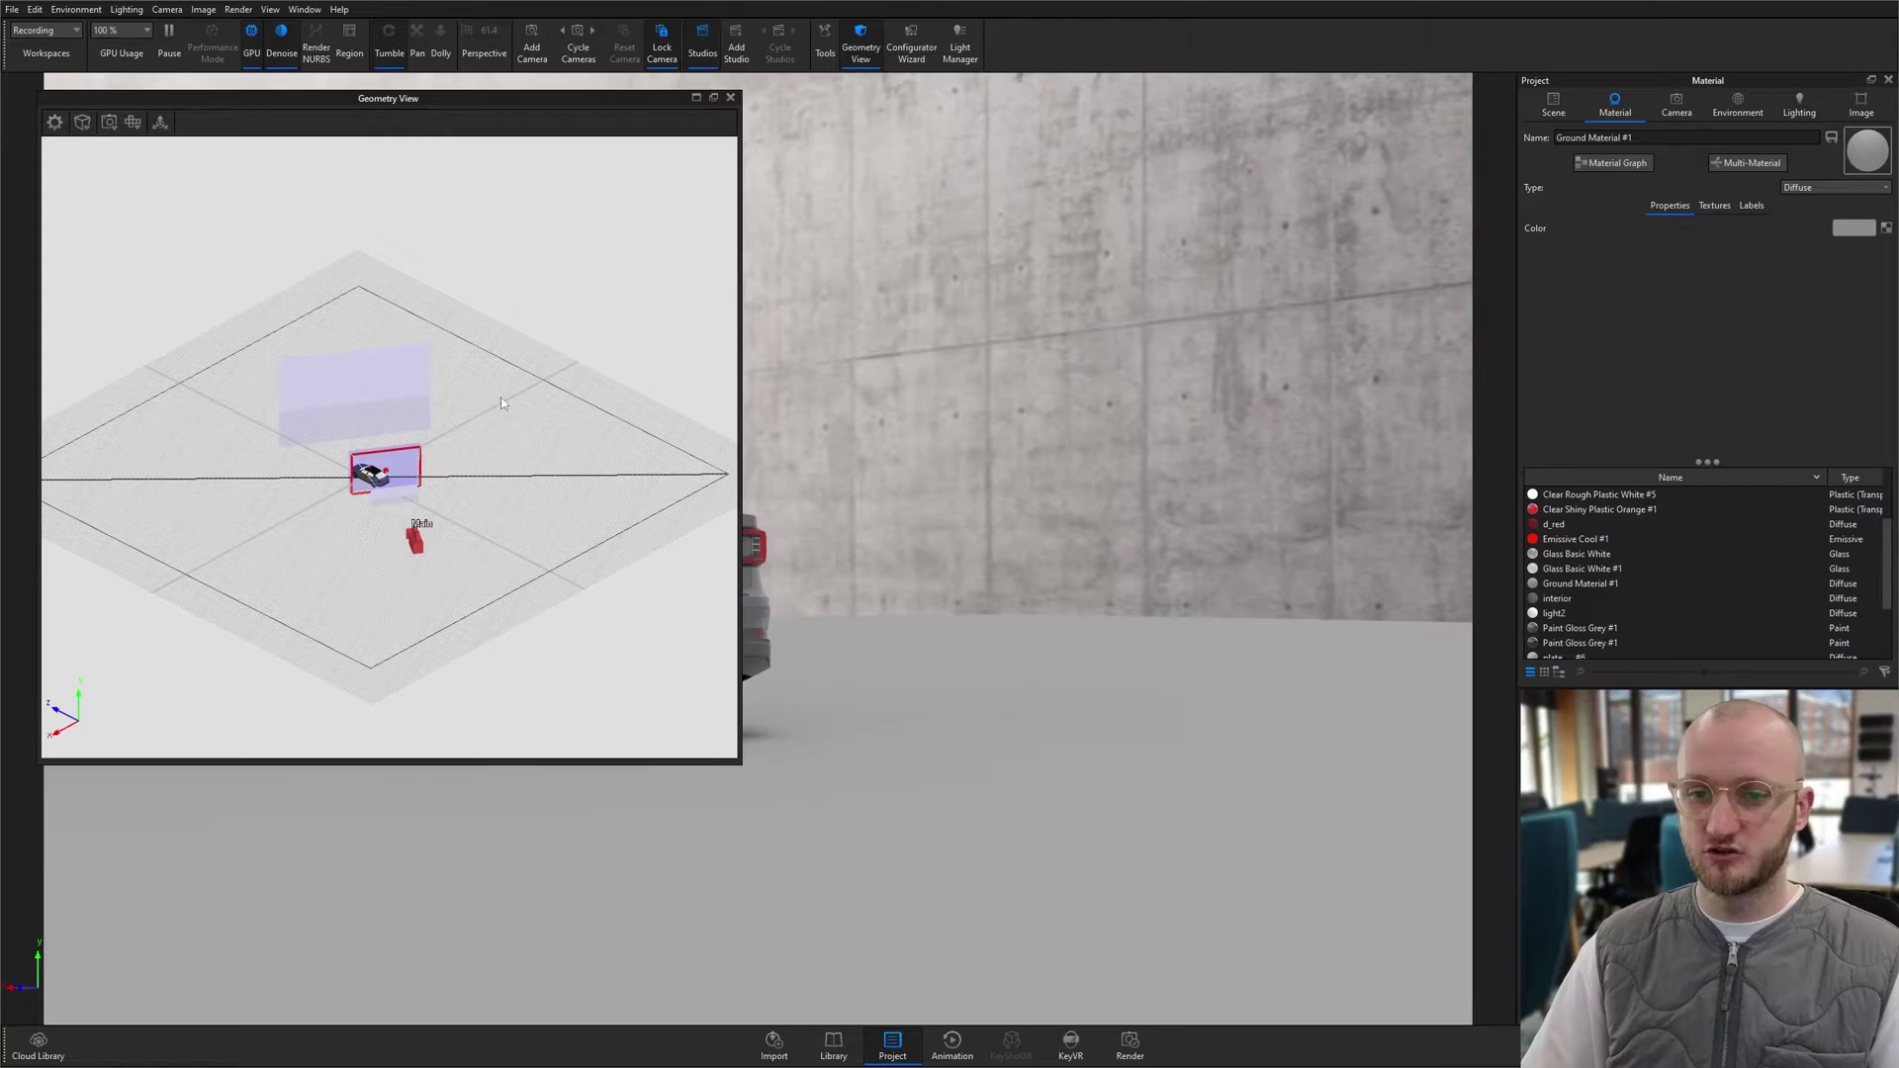
click(1570, 118)
click(463, 487)
scroll(400, 524, up, 4)
click(161, 122)
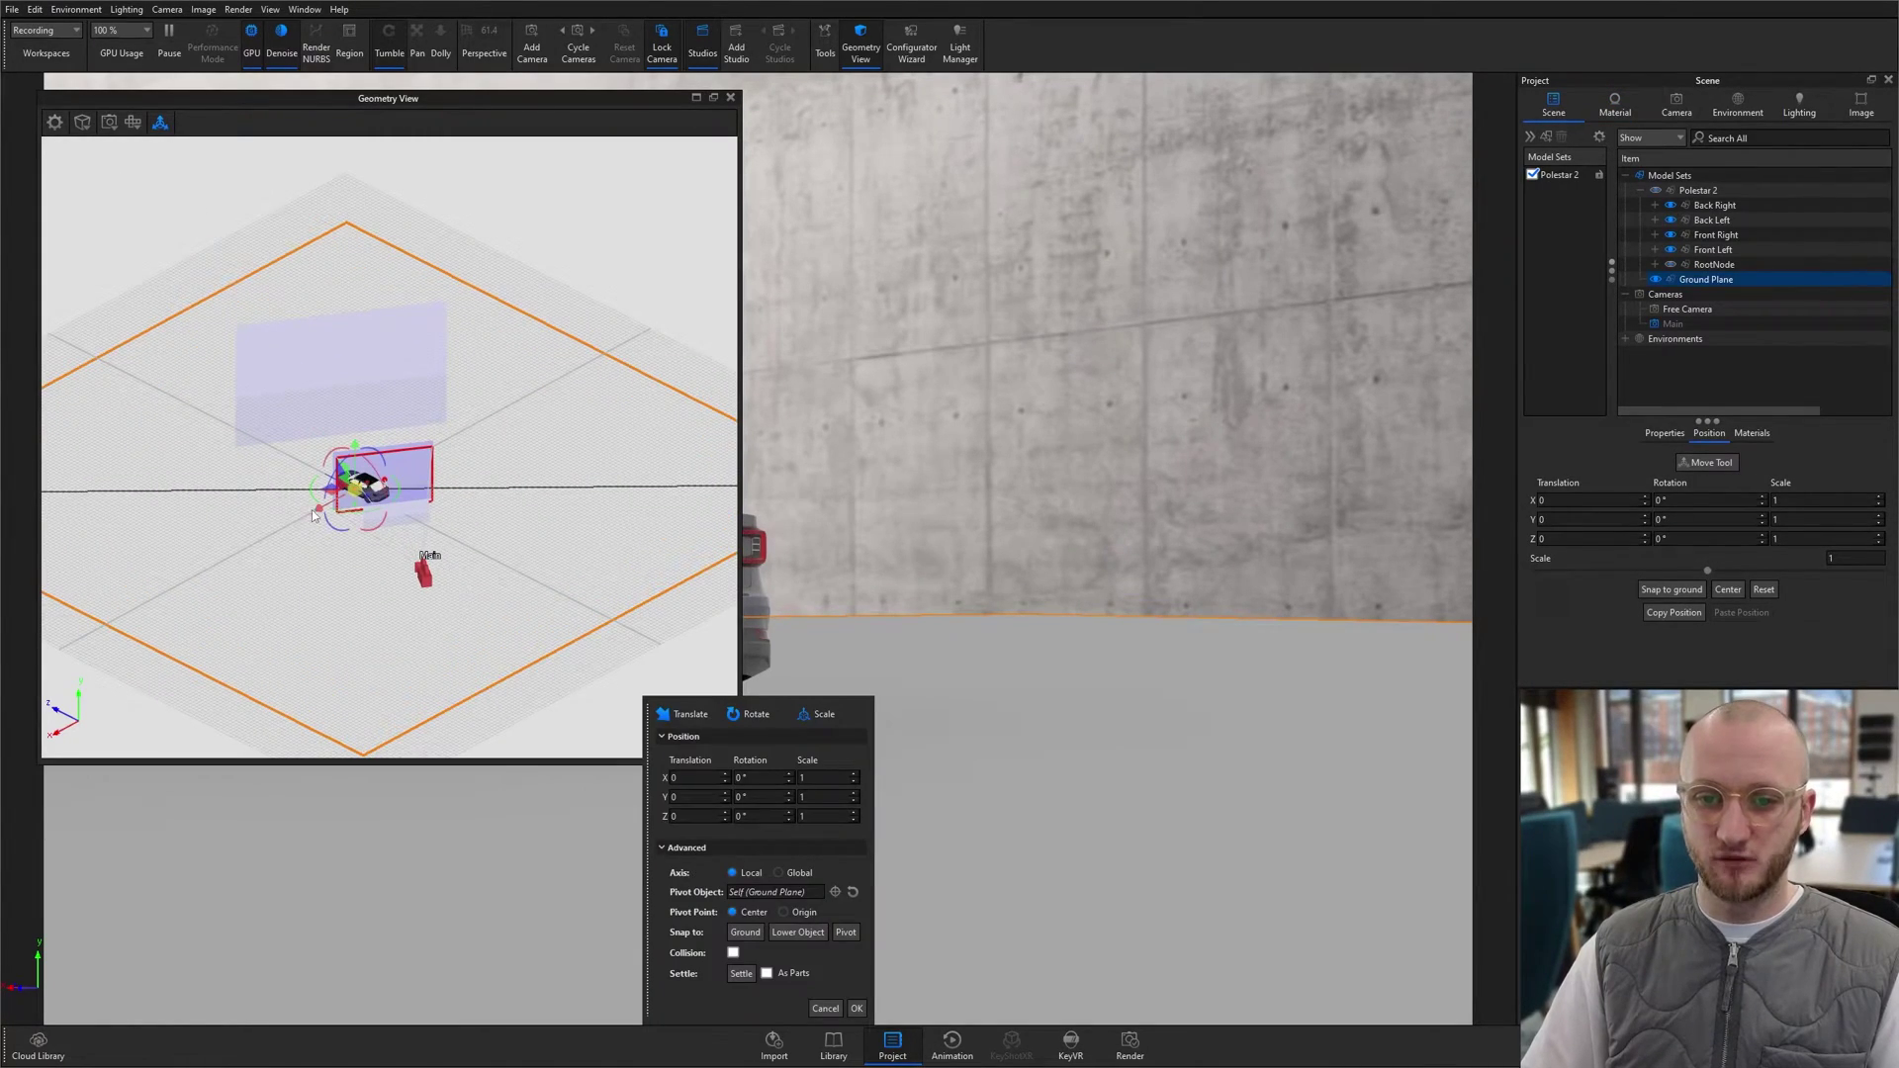
drag(319, 508, 94, 658)
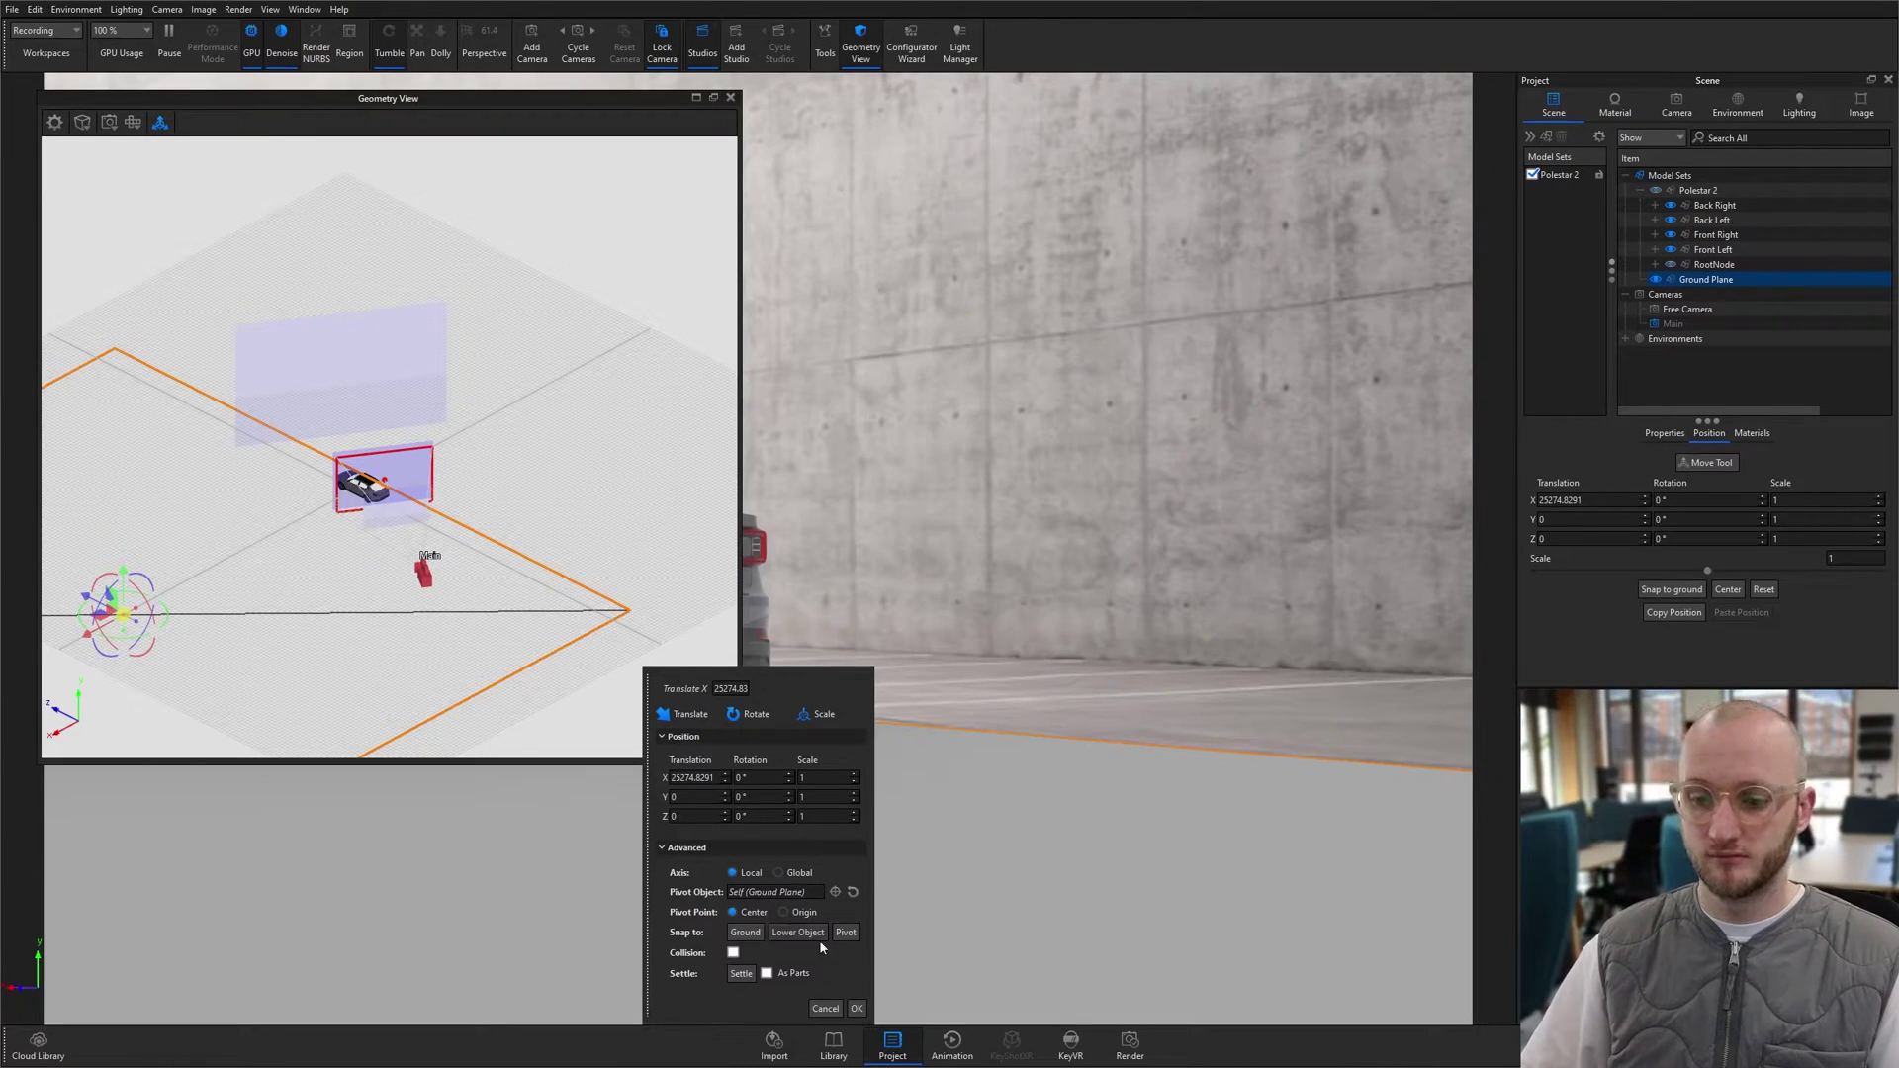
key(Escape)
Step: Duplicate the ground plane twice and place one copy upright as a wall beside the road
right_click(385, 618)
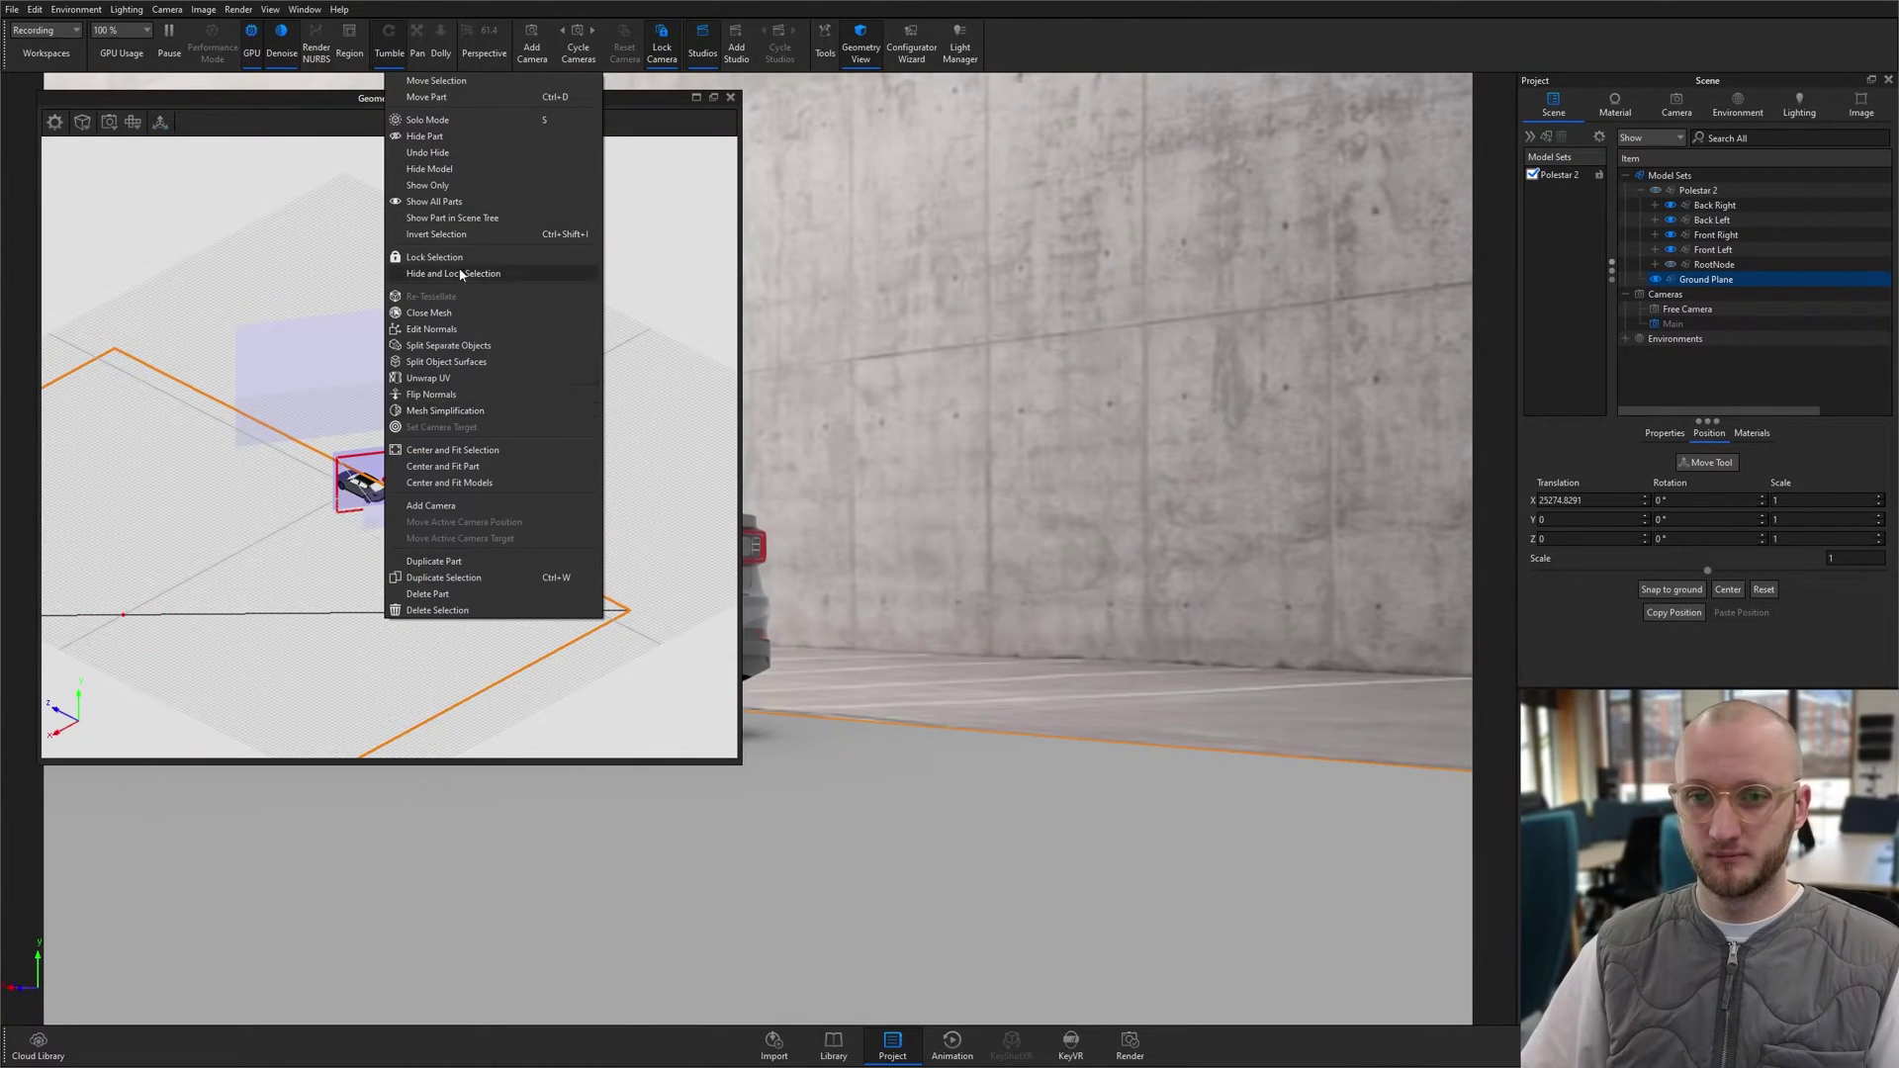
right_click(1674, 280)
click(1716, 571)
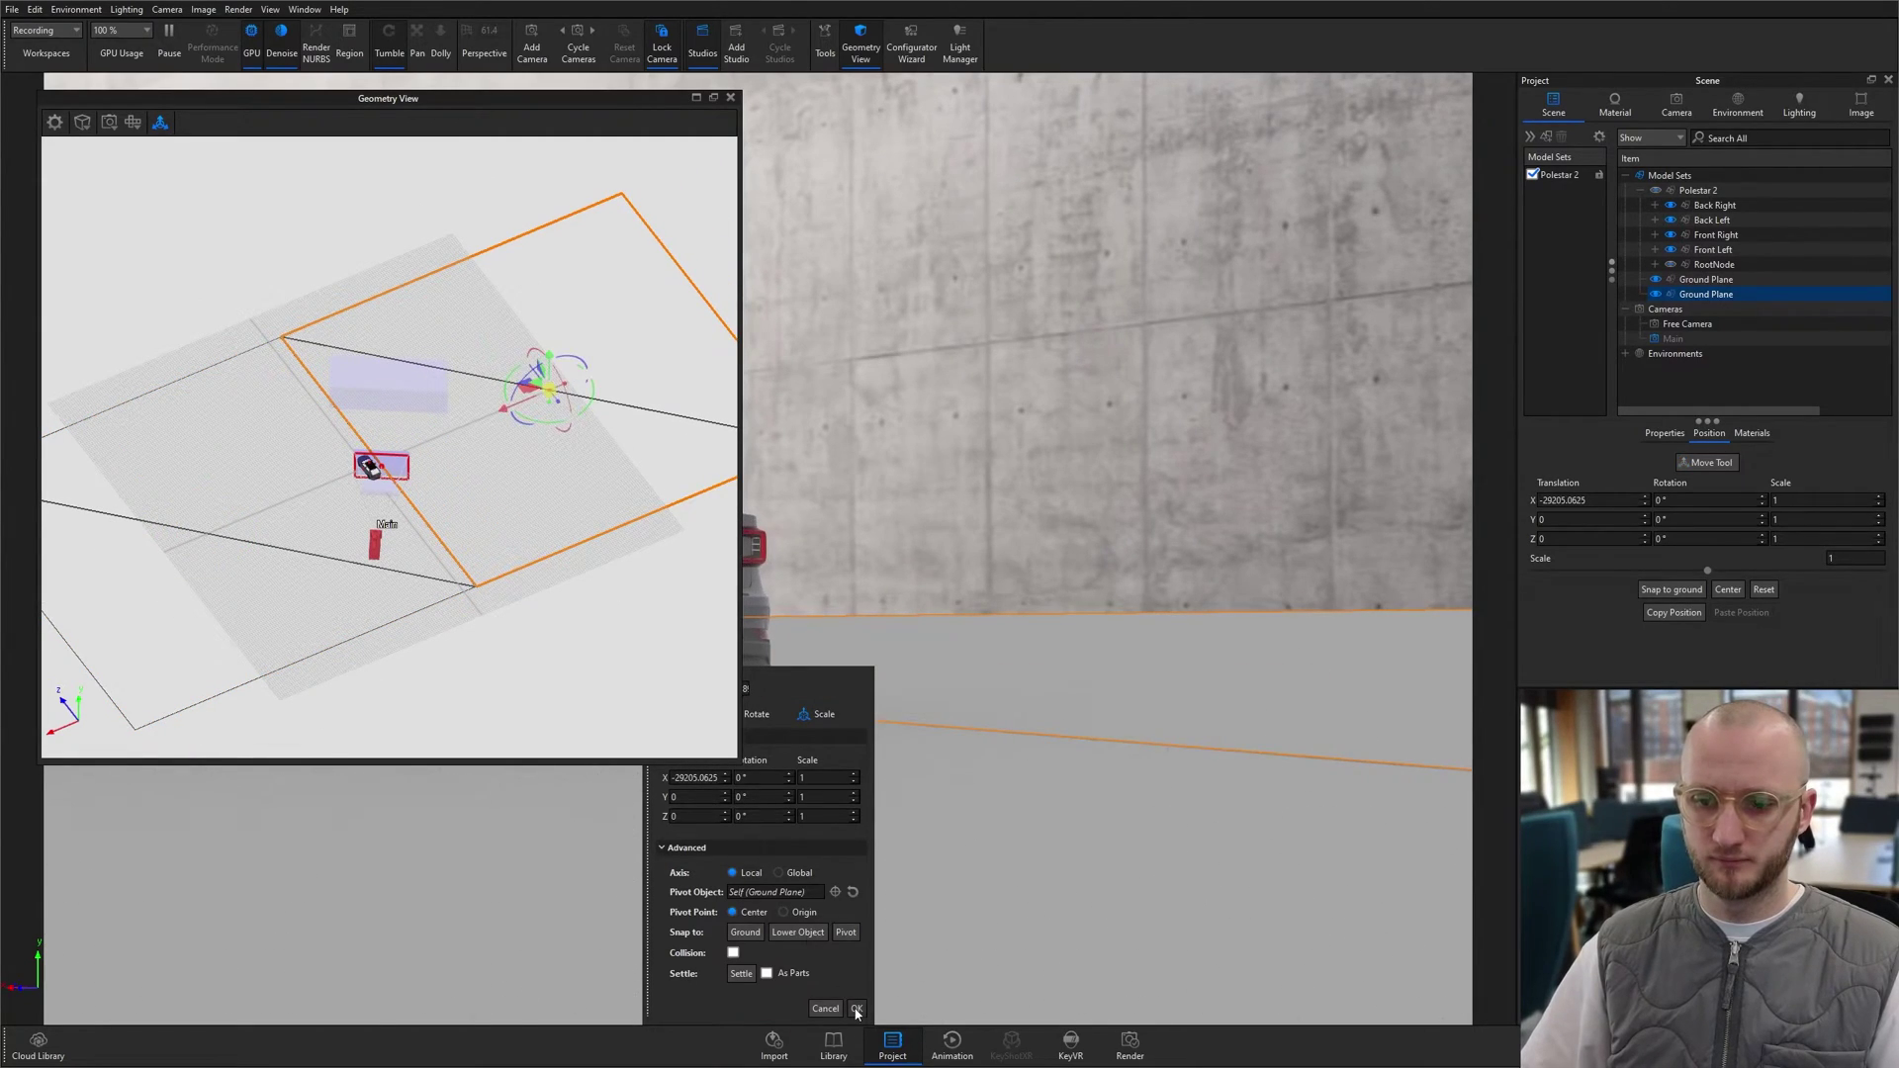
key(Return)
right_click(543, 410)
click(590, 898)
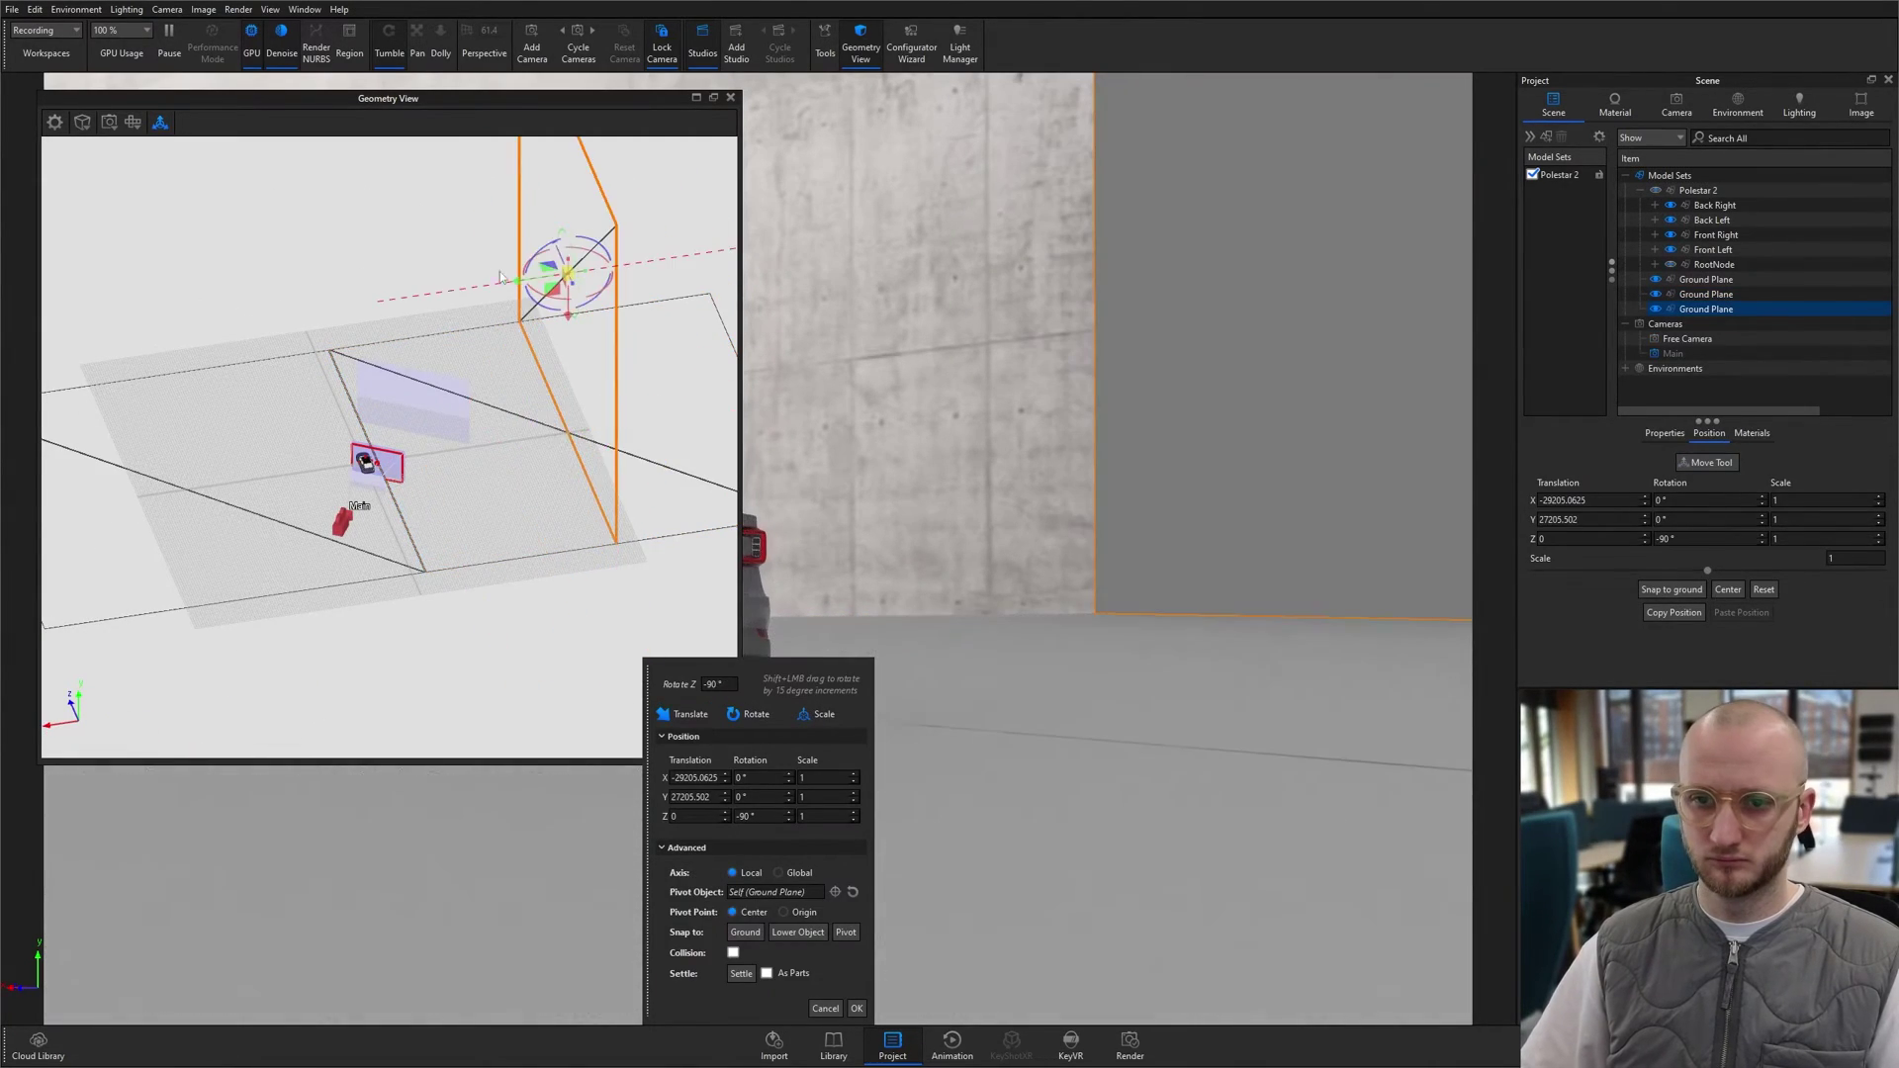
drag(326, 378, 366, 364)
key(Return)
click(1094, 310)
Step: Reopen the geometry view, turn it to see the walls, and show solid shaded surfaces
key(o)
key(o)
drag(672, 515, 588, 514)
mouse_move(434, 102)
mouse_down()
mouse_move(1281, 71)
mouse_move(1184, 46)
mouse_up()
click(929, 90)
click(969, 129)
scroll(1245, 317, up, 2)
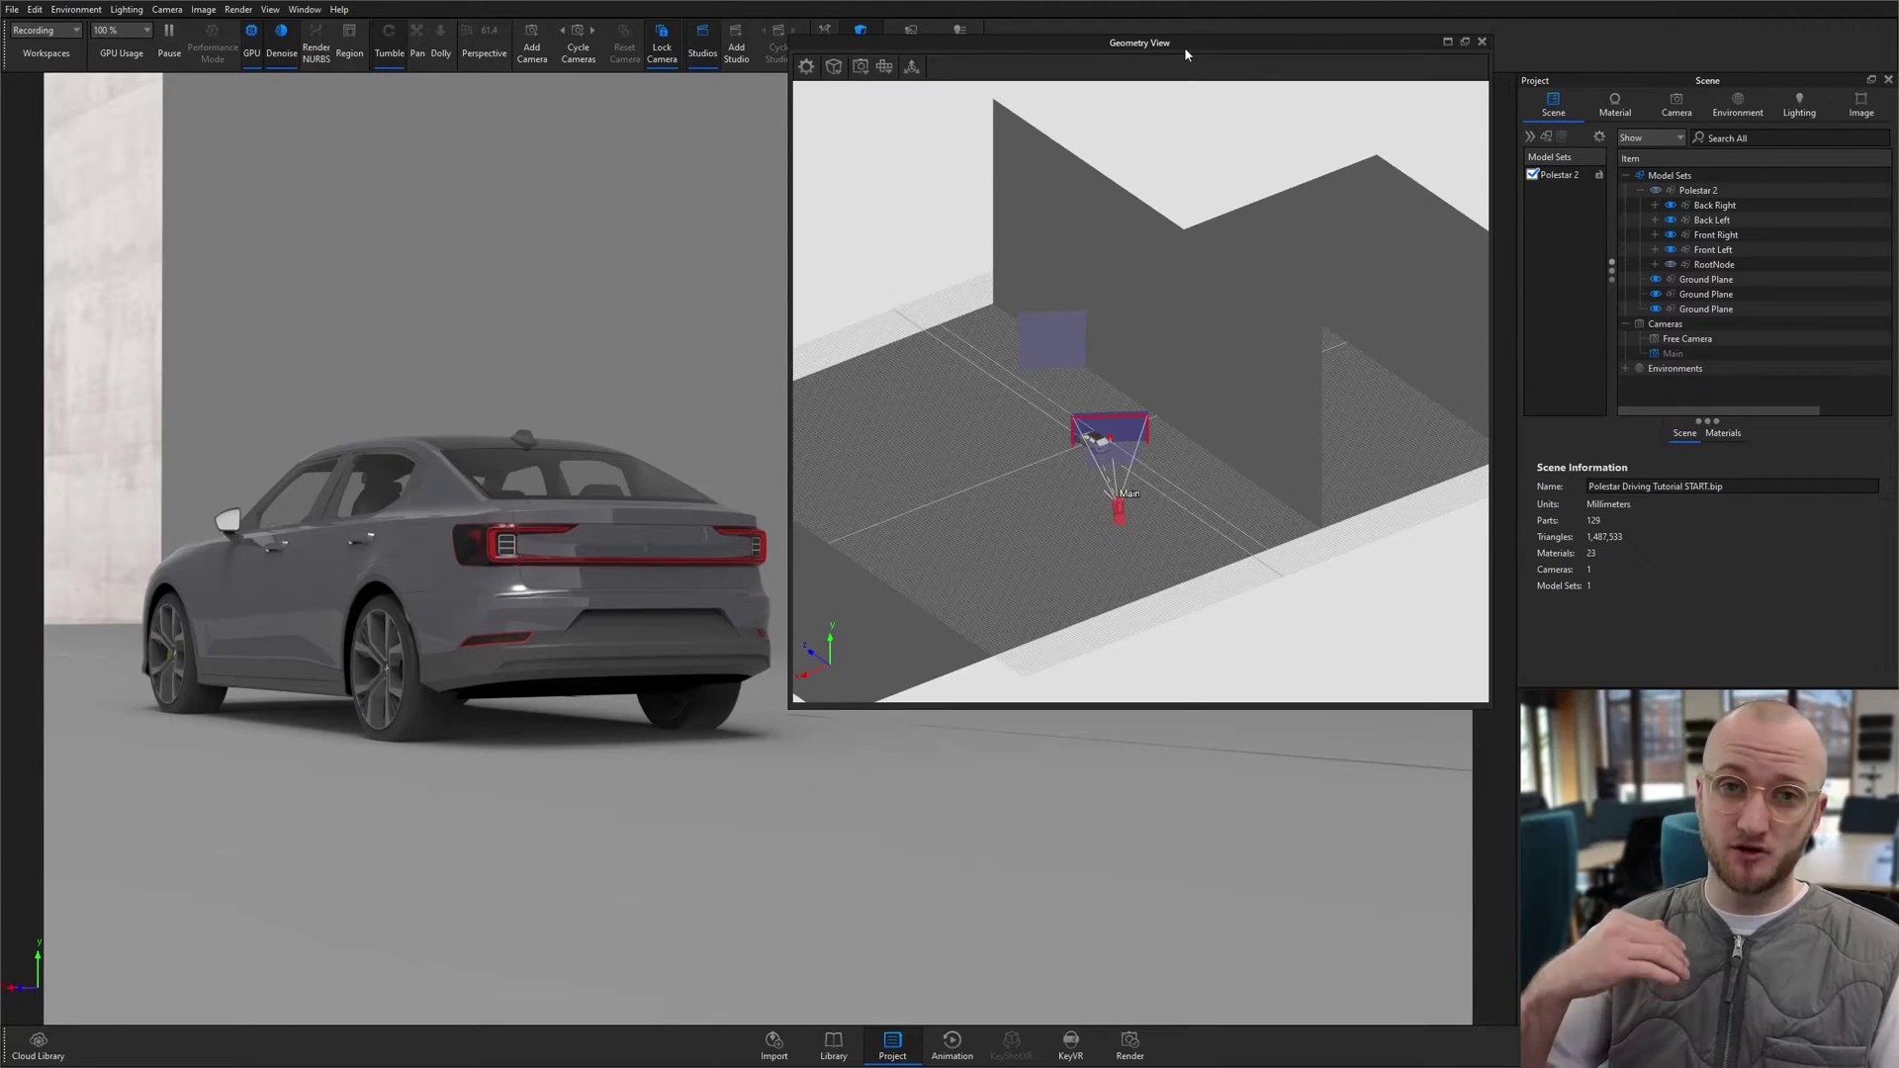
Step: Put the three ground planes into a new group named Concrete under Model Sets
click(1706, 279)
shift+click(1706, 309)
right_click(1706, 310)
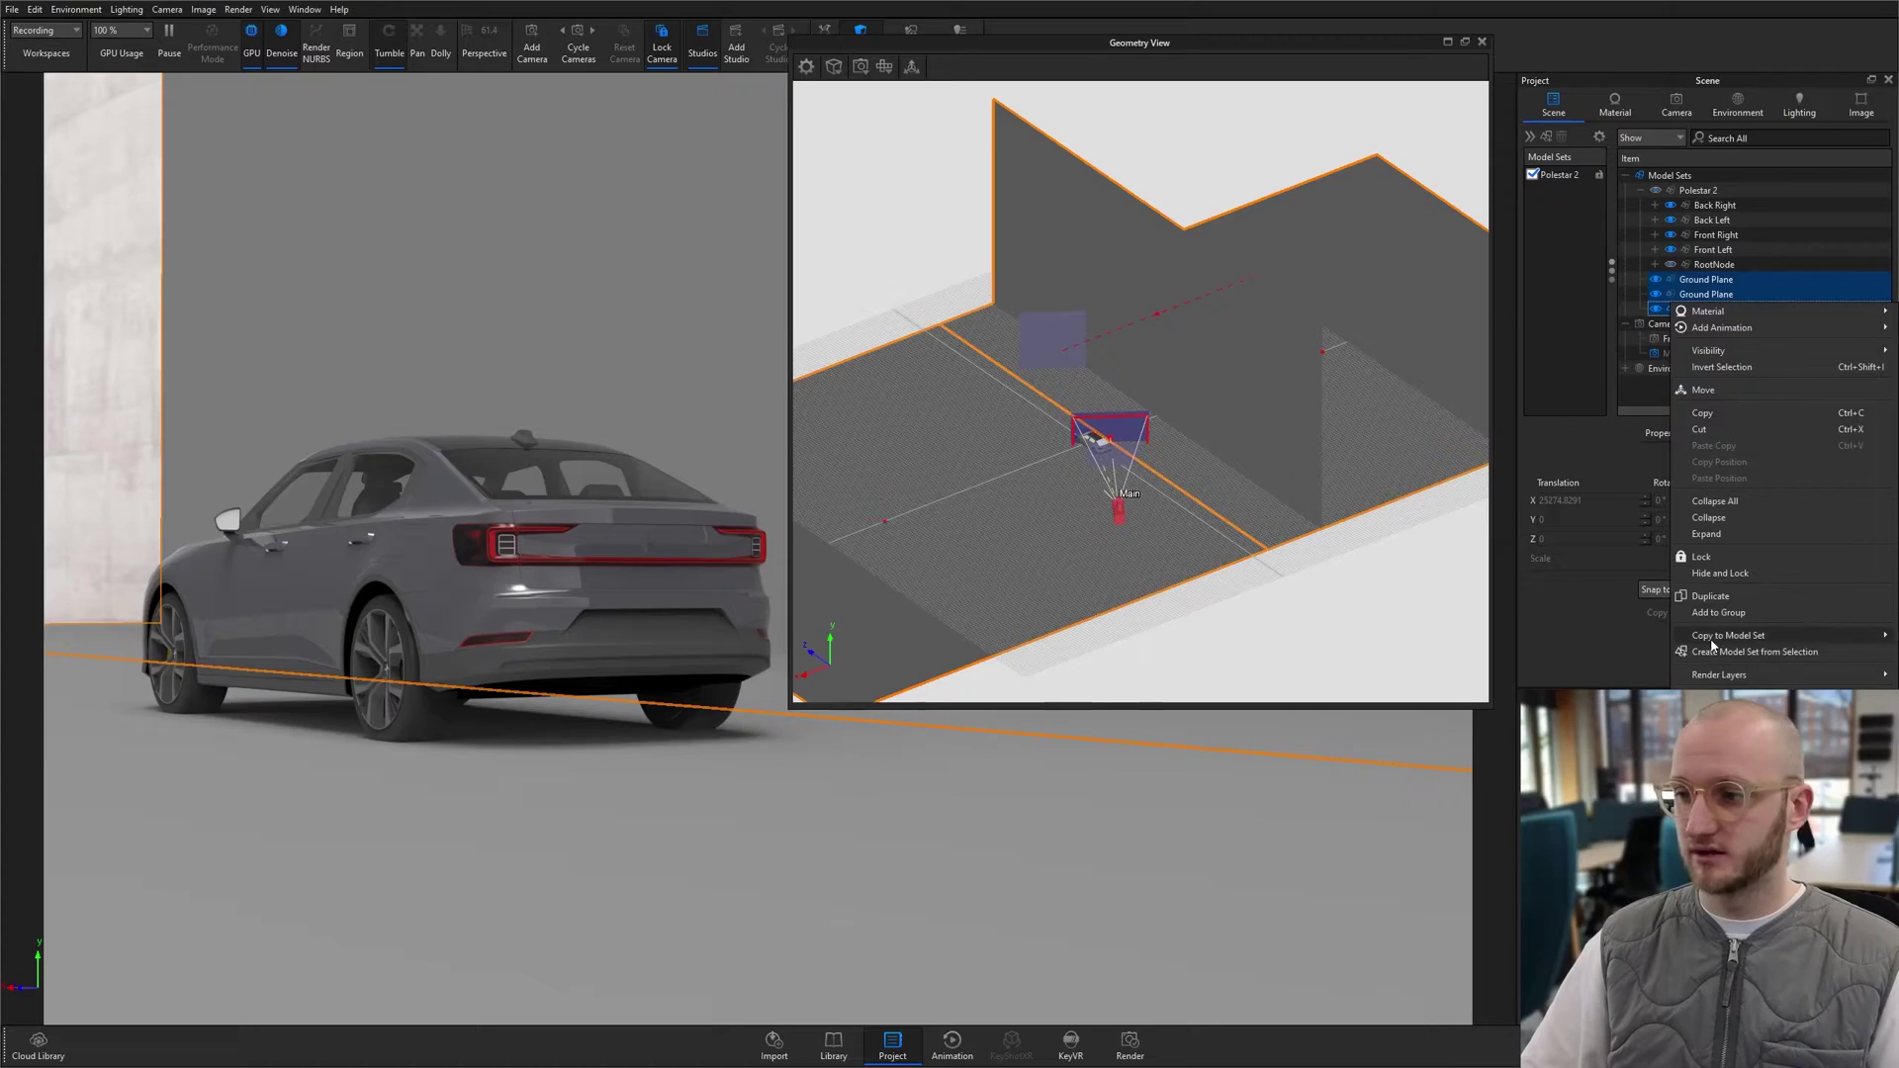
click(1721, 609)
click(879, 377)
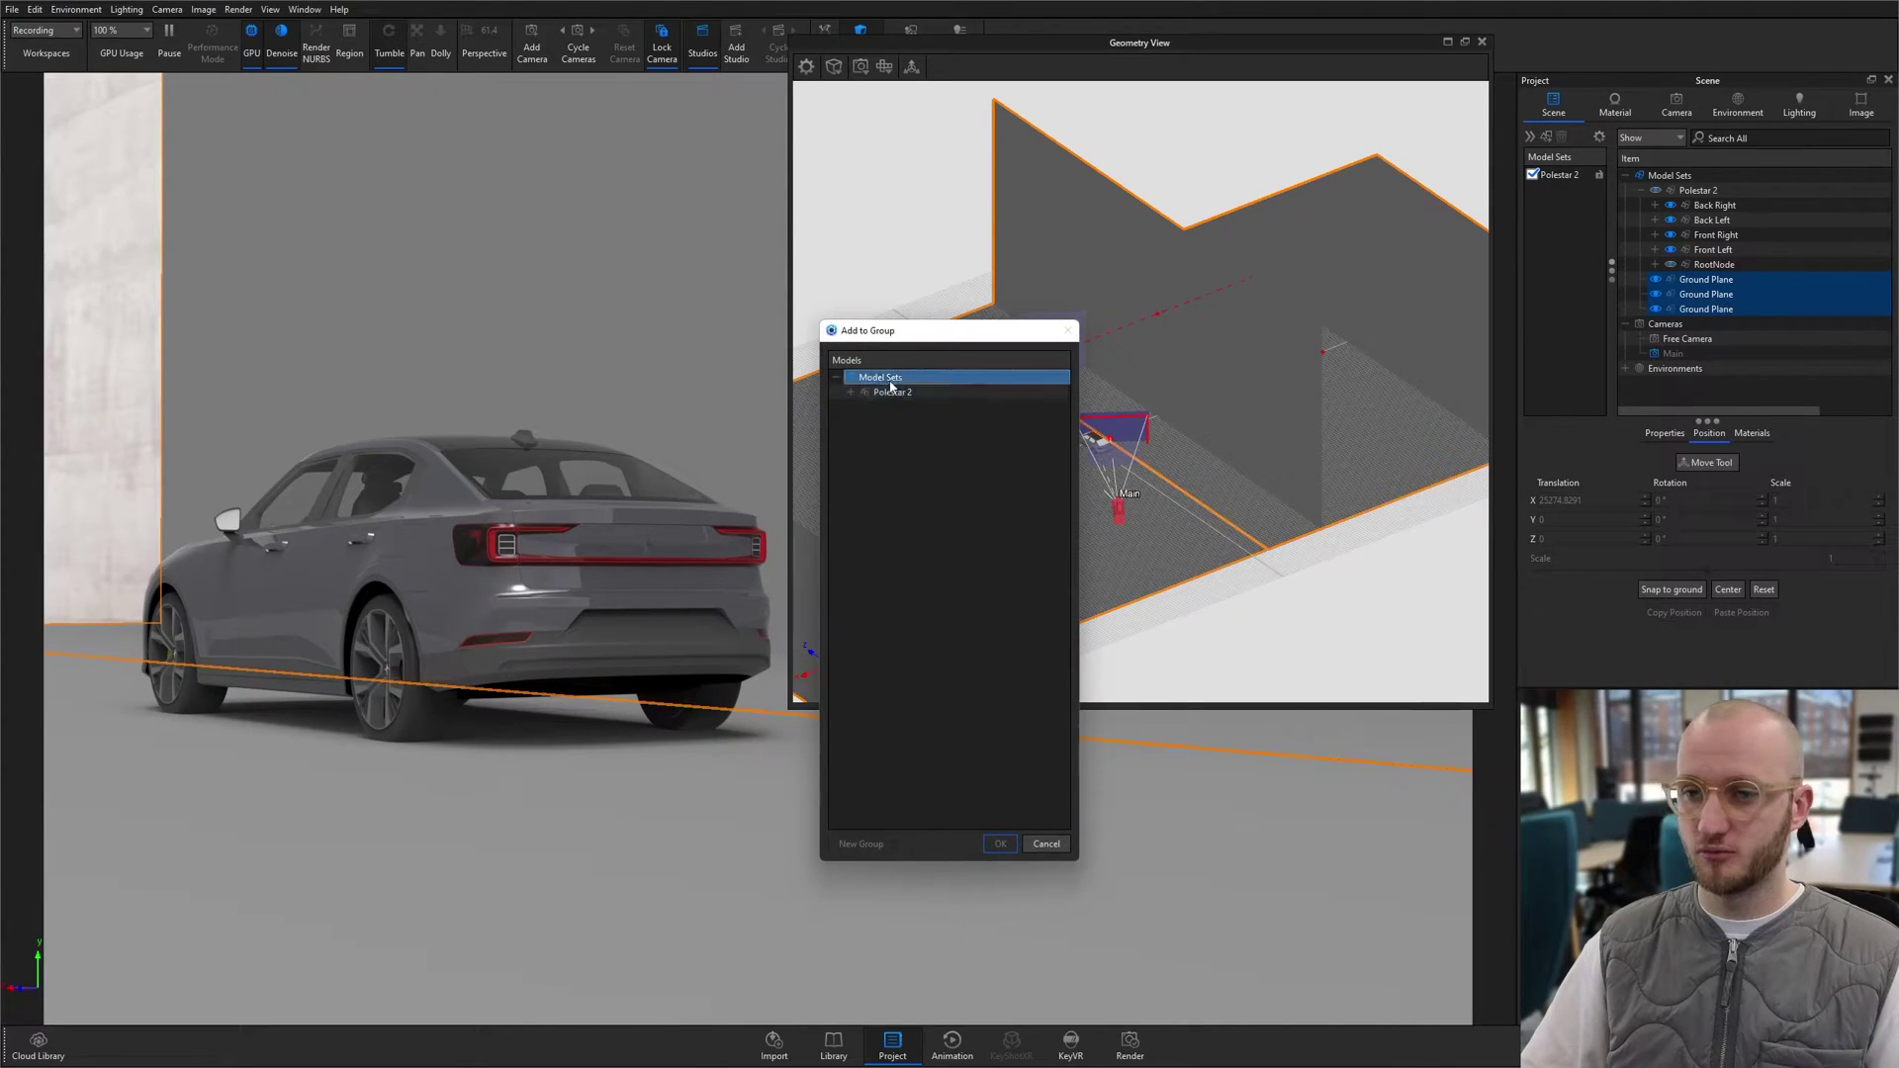
click(860, 844)
text(Concrete)
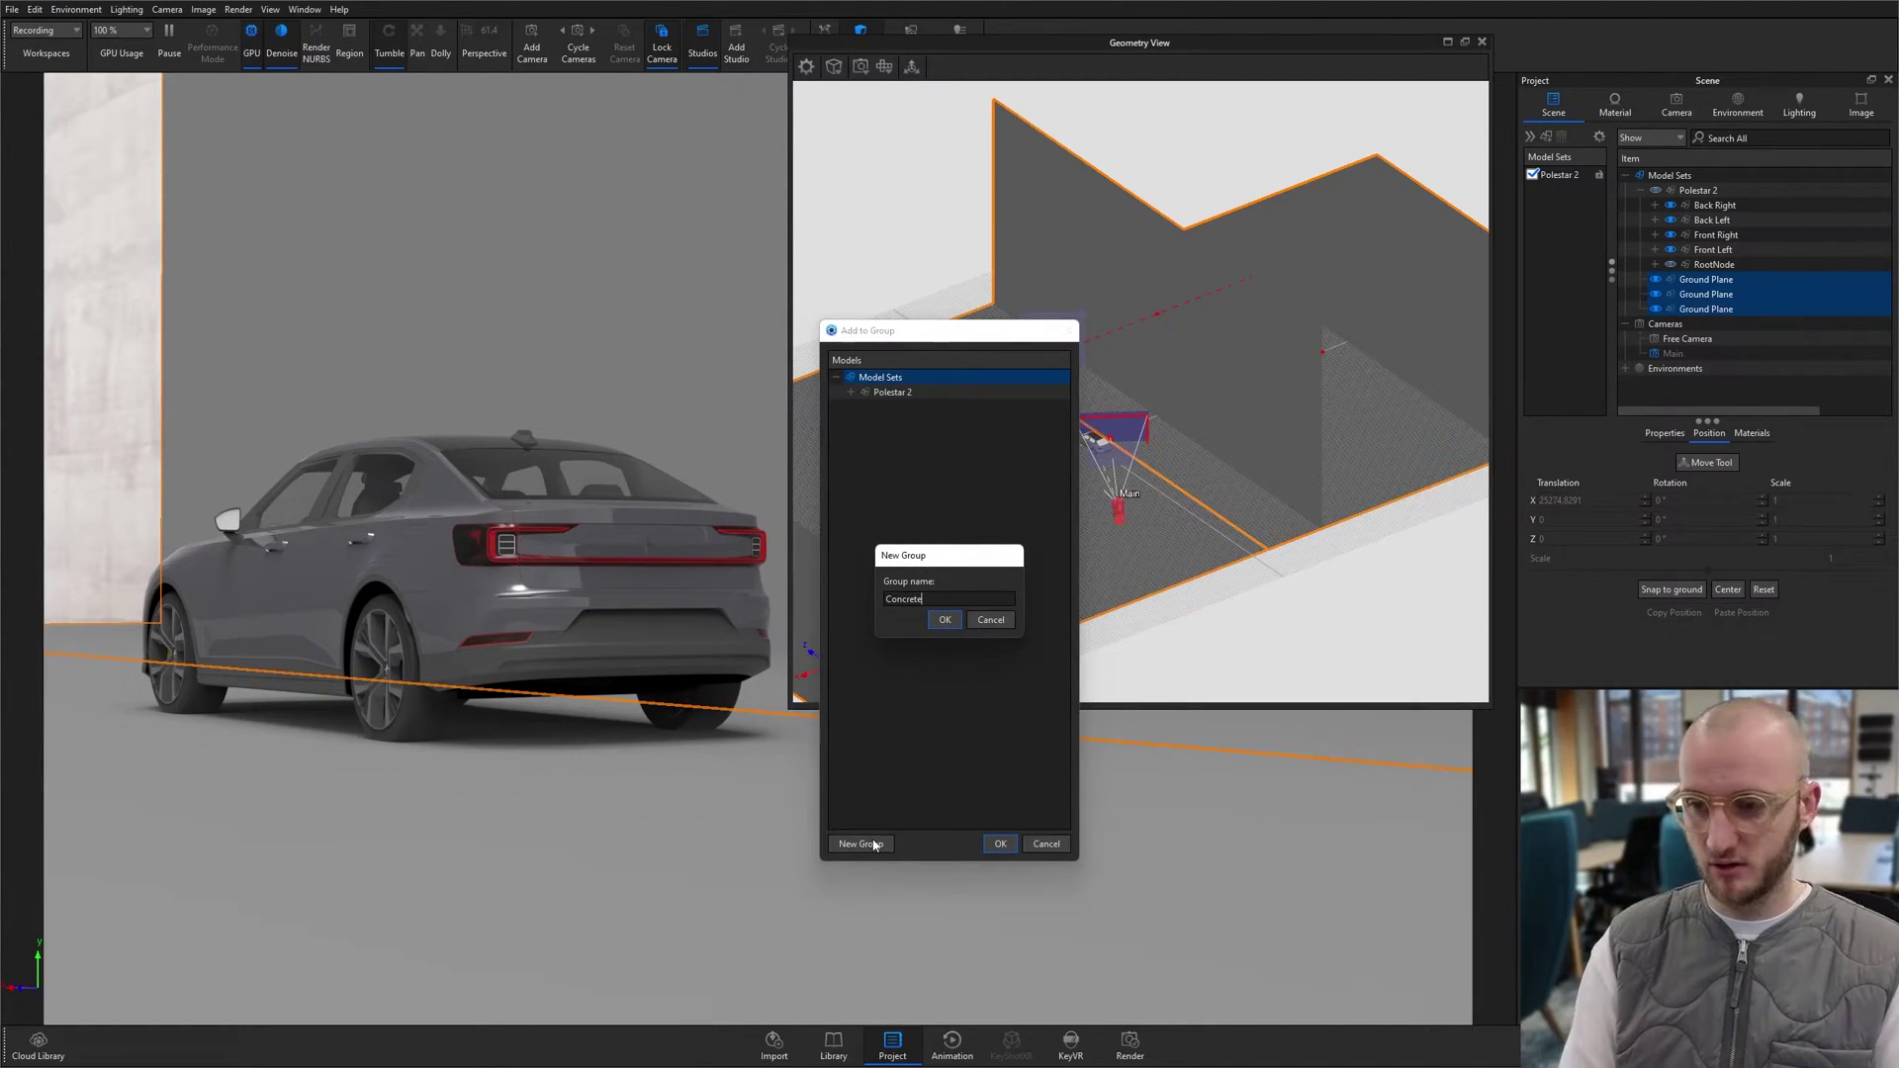
key(Return)
key(Return)
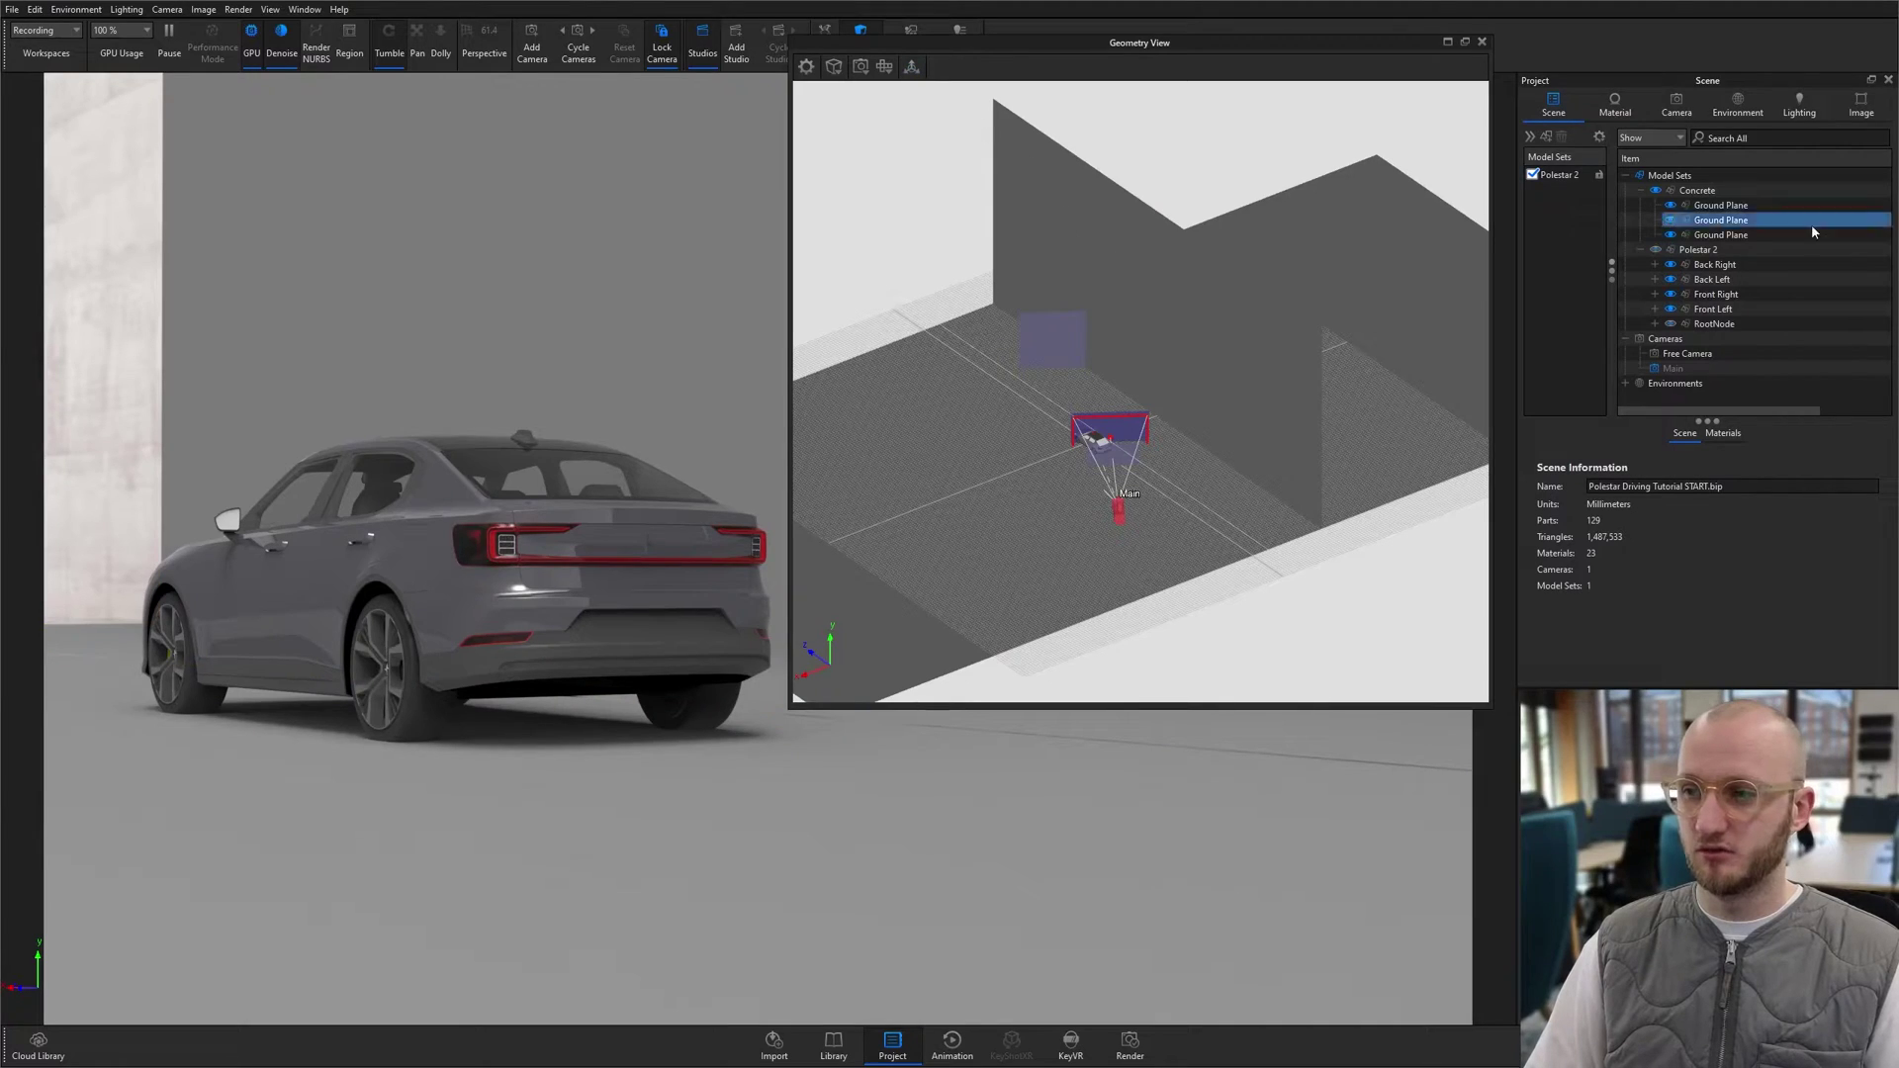
Step: Stretch the Concrete group along Z to a scale of 2.6415
click(1022, 169)
click(912, 68)
drag(1108, 326, 1270, 403)
key(Return)
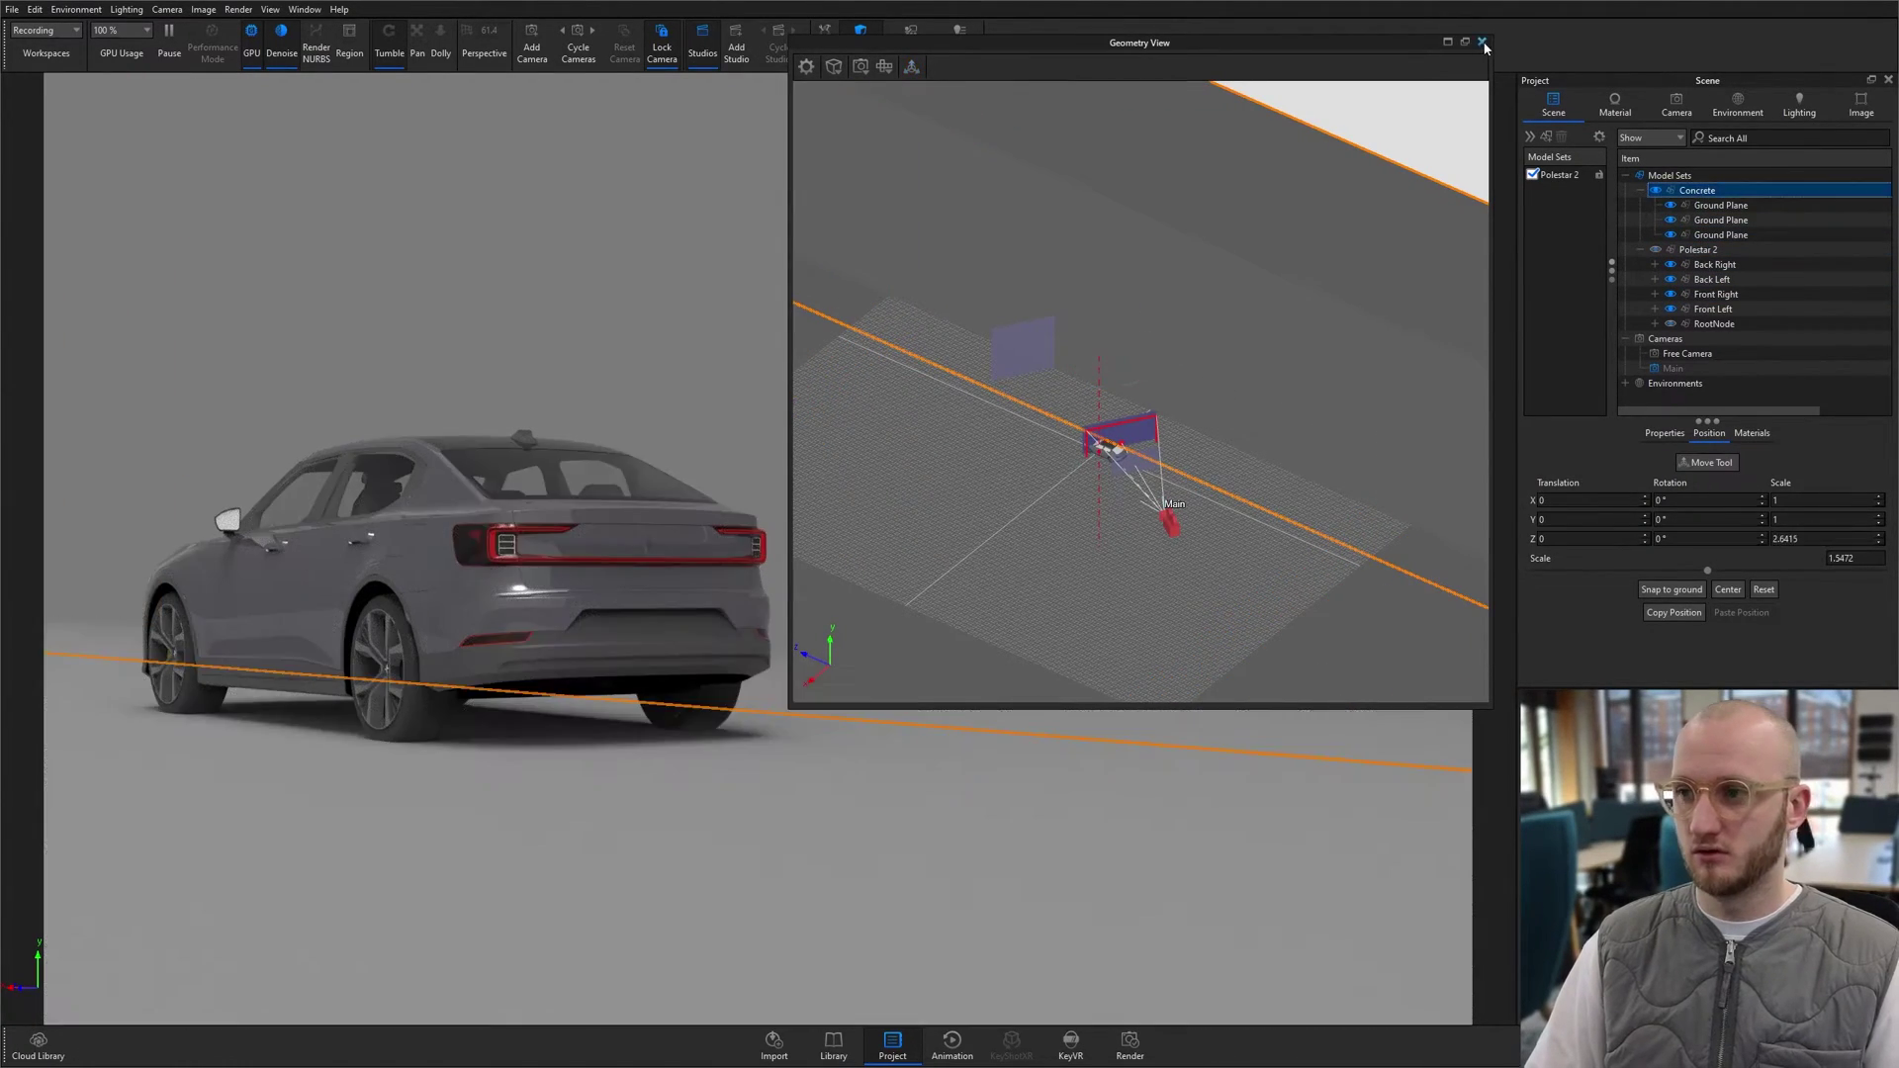
Step: Close the geometry view and browse ambientCG's Concrete 008 and Concrete 007 material pages
key(o)
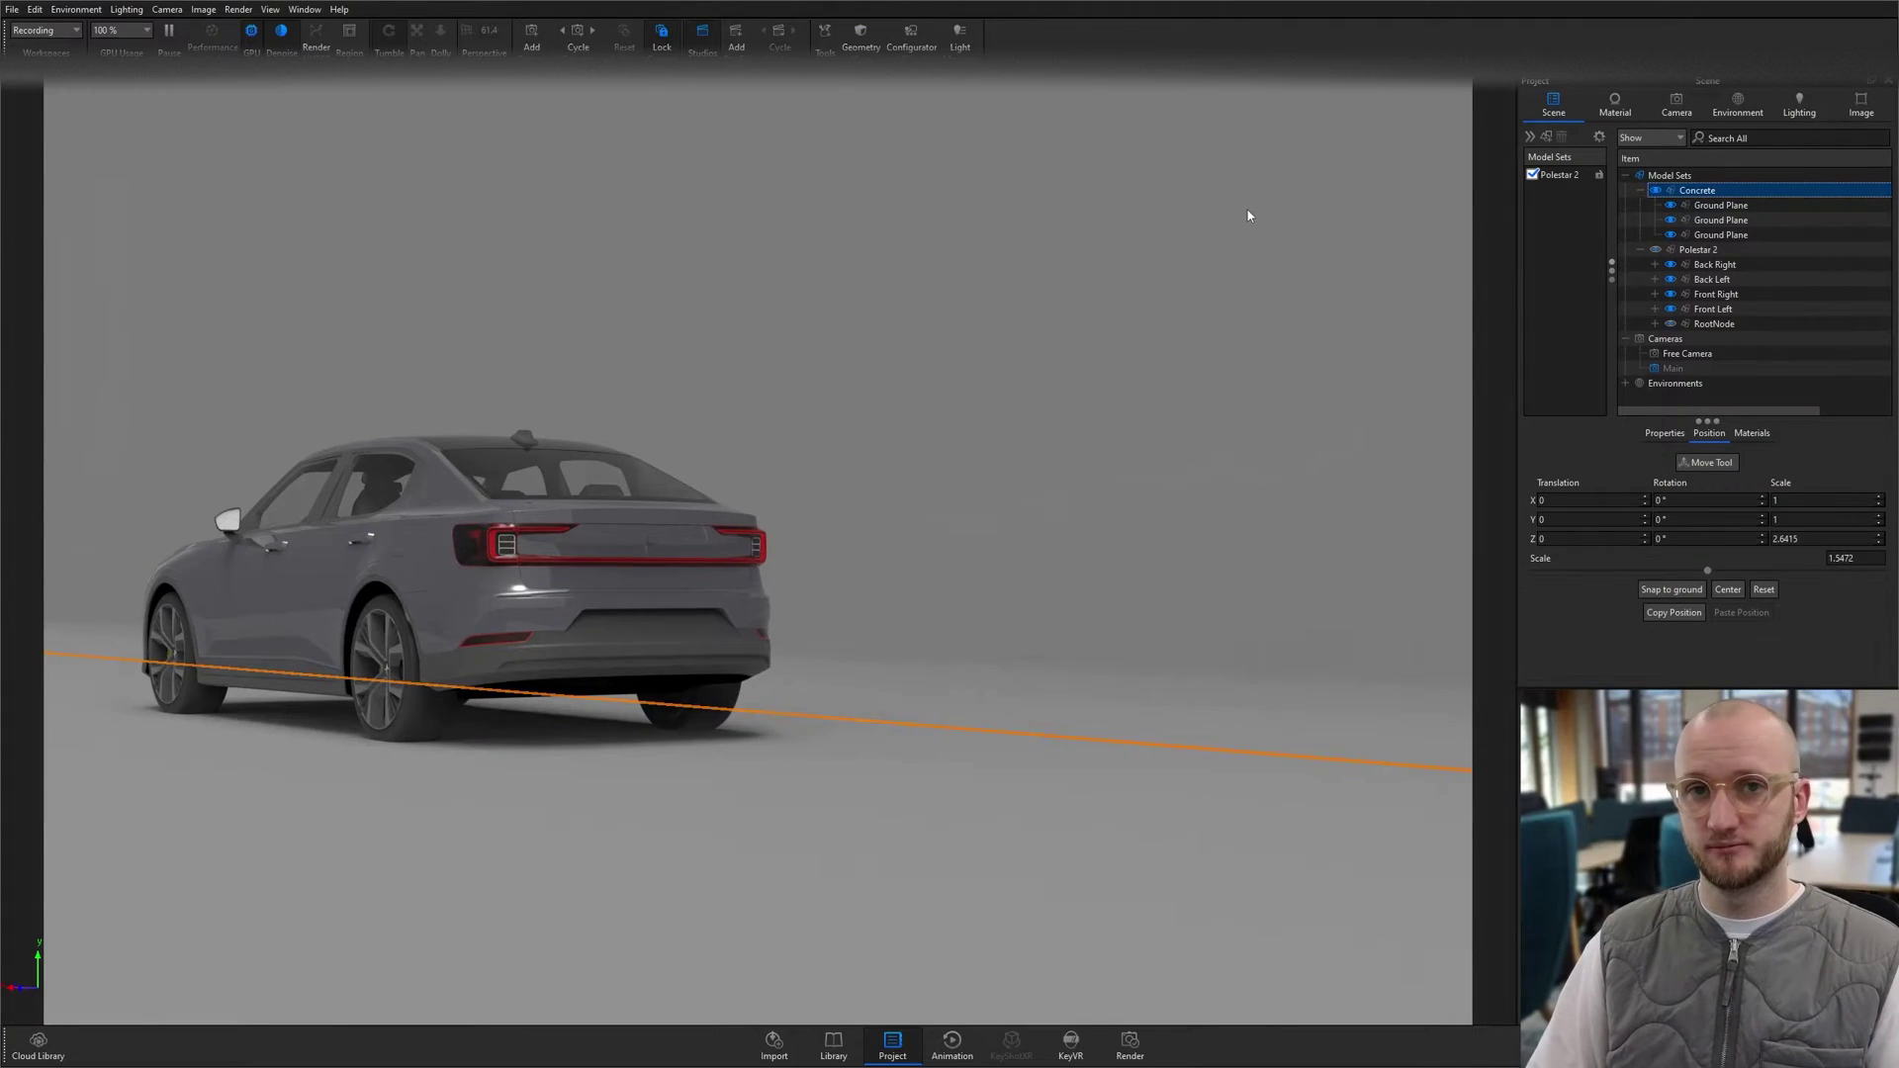
key(alt+Tab)
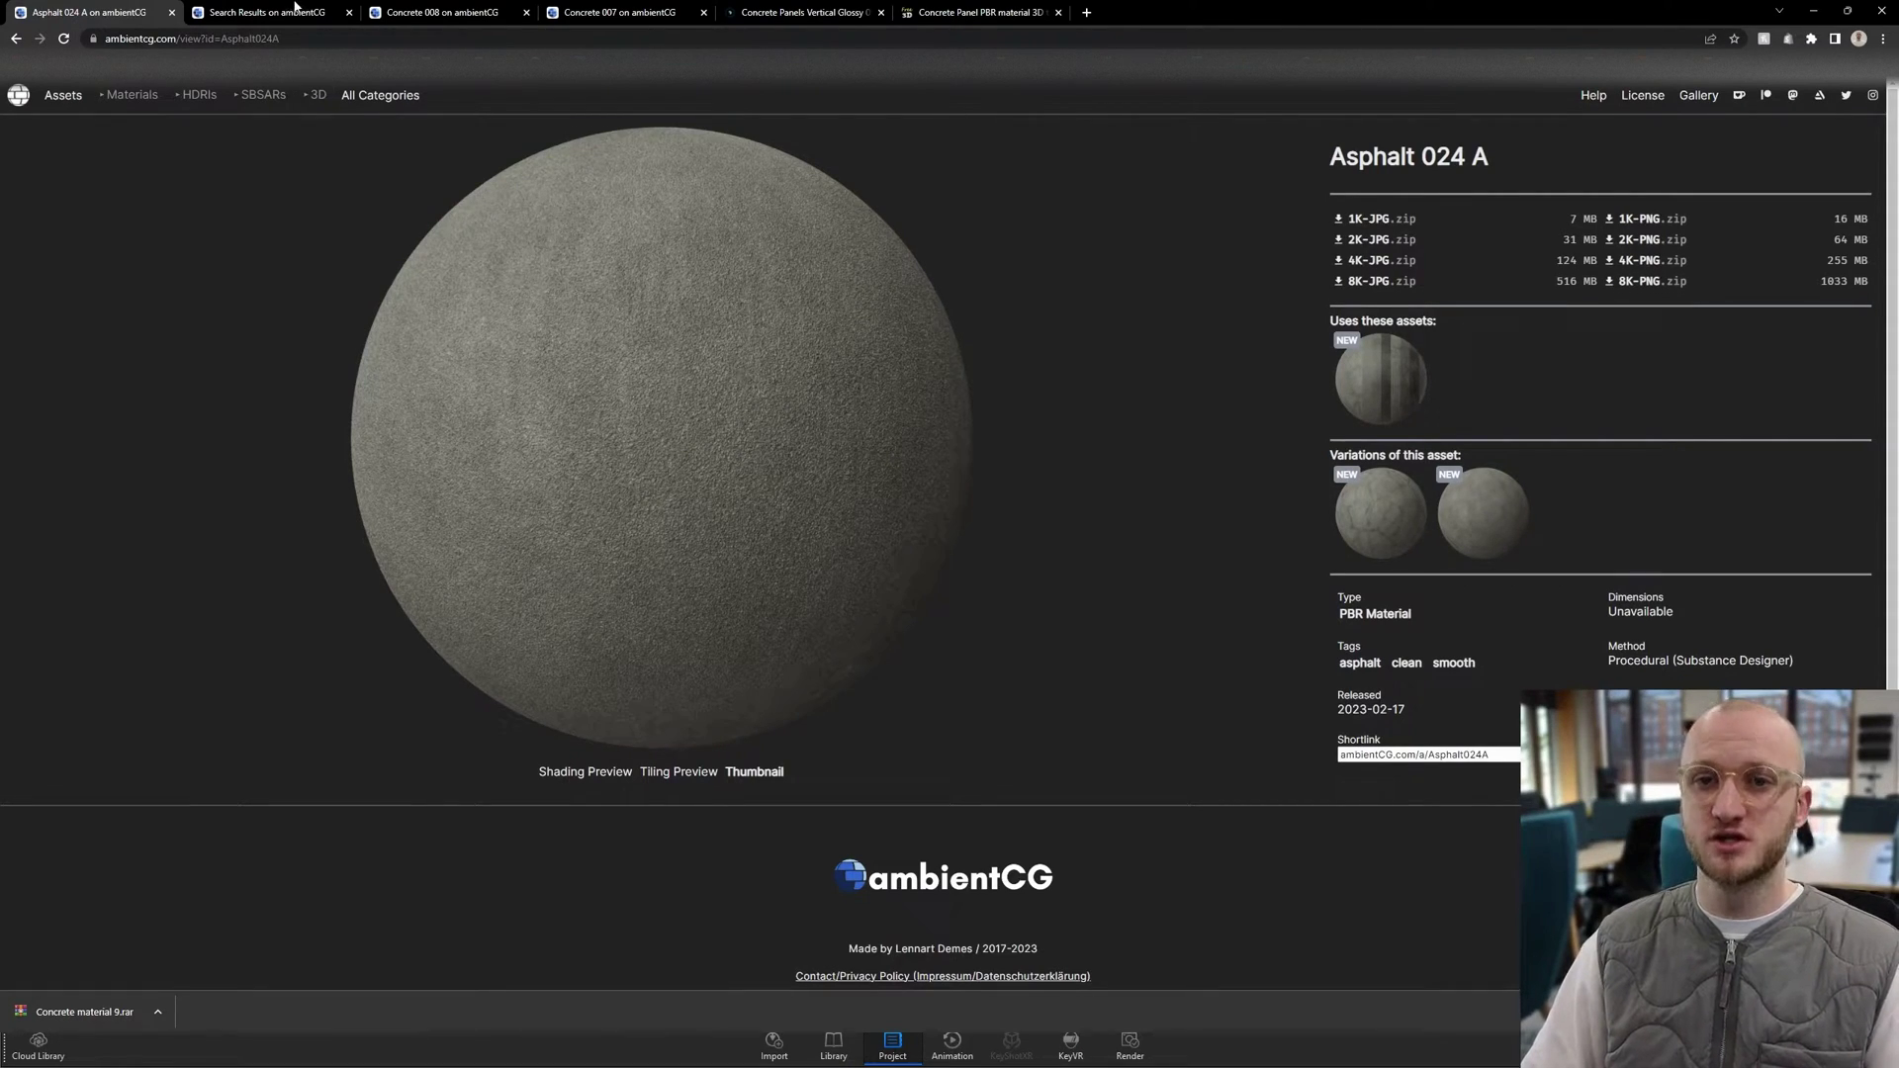
click(296, 12)
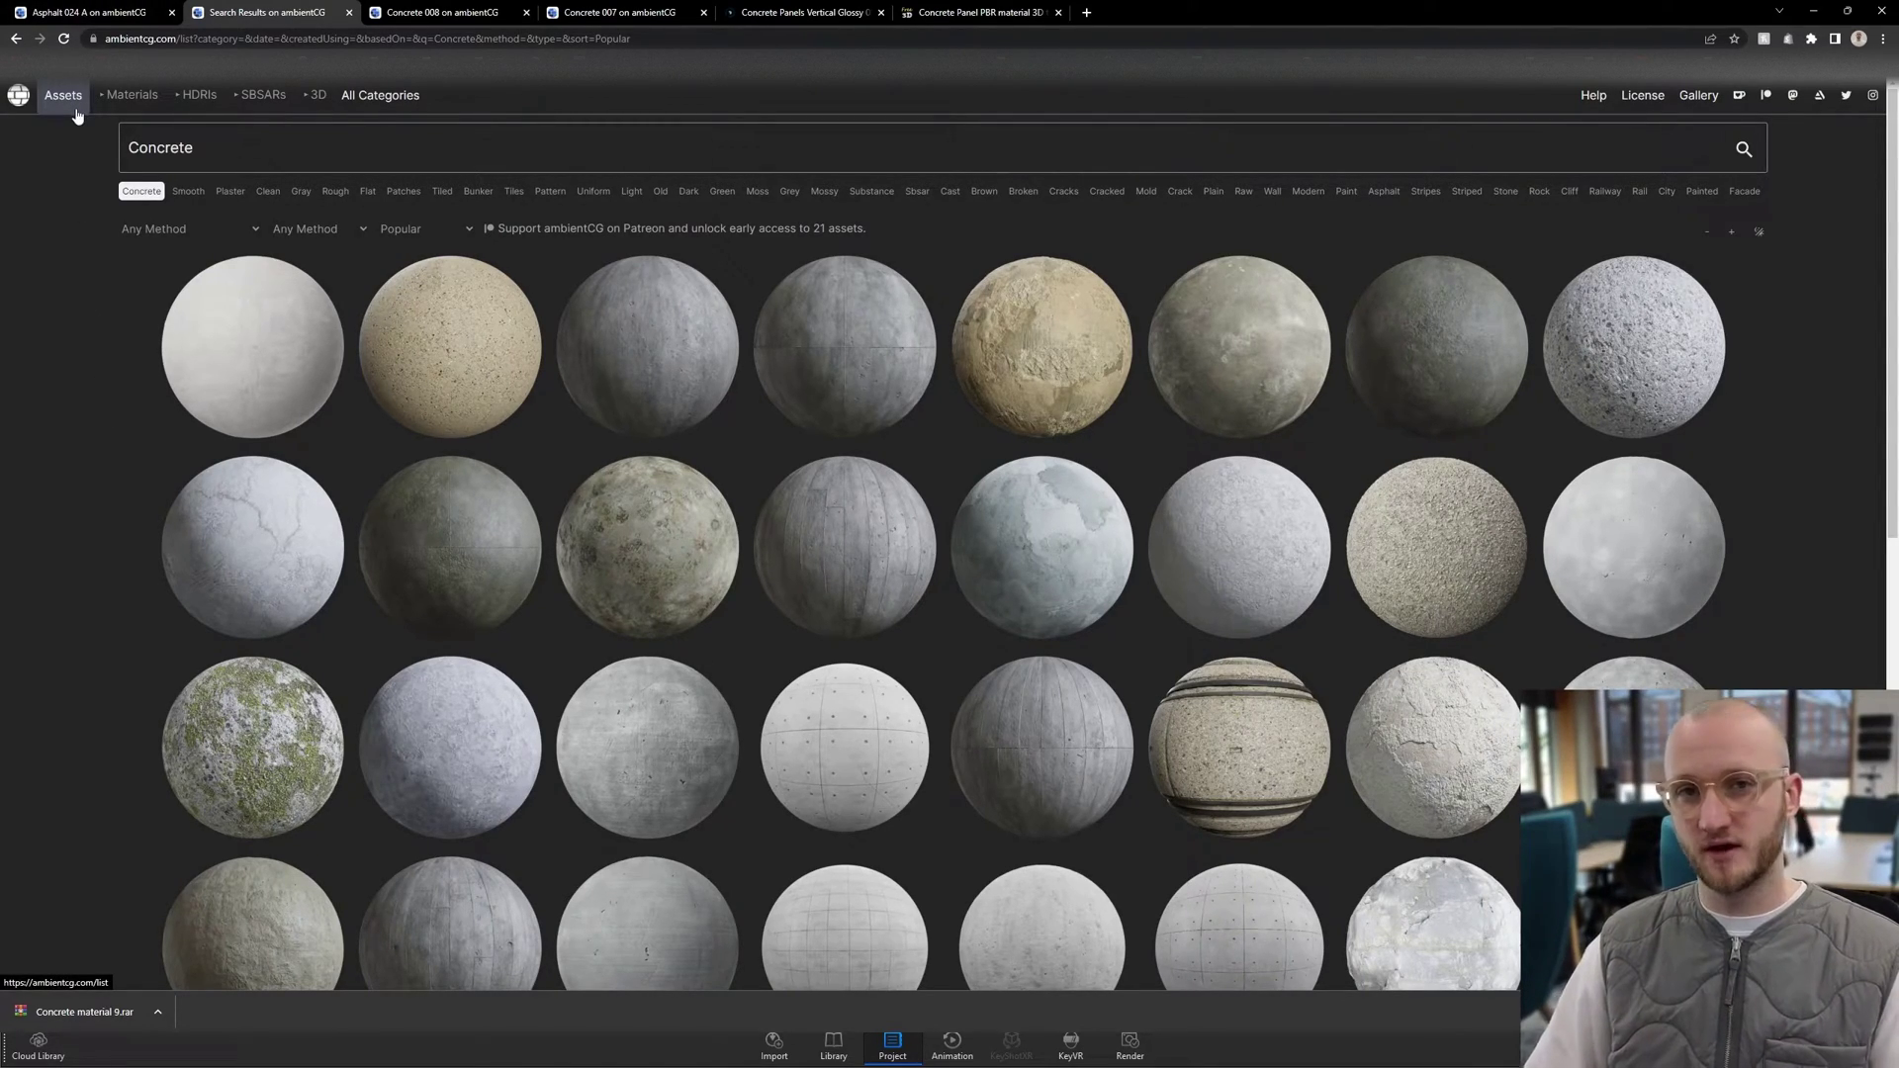
key(ctrl+Tab)
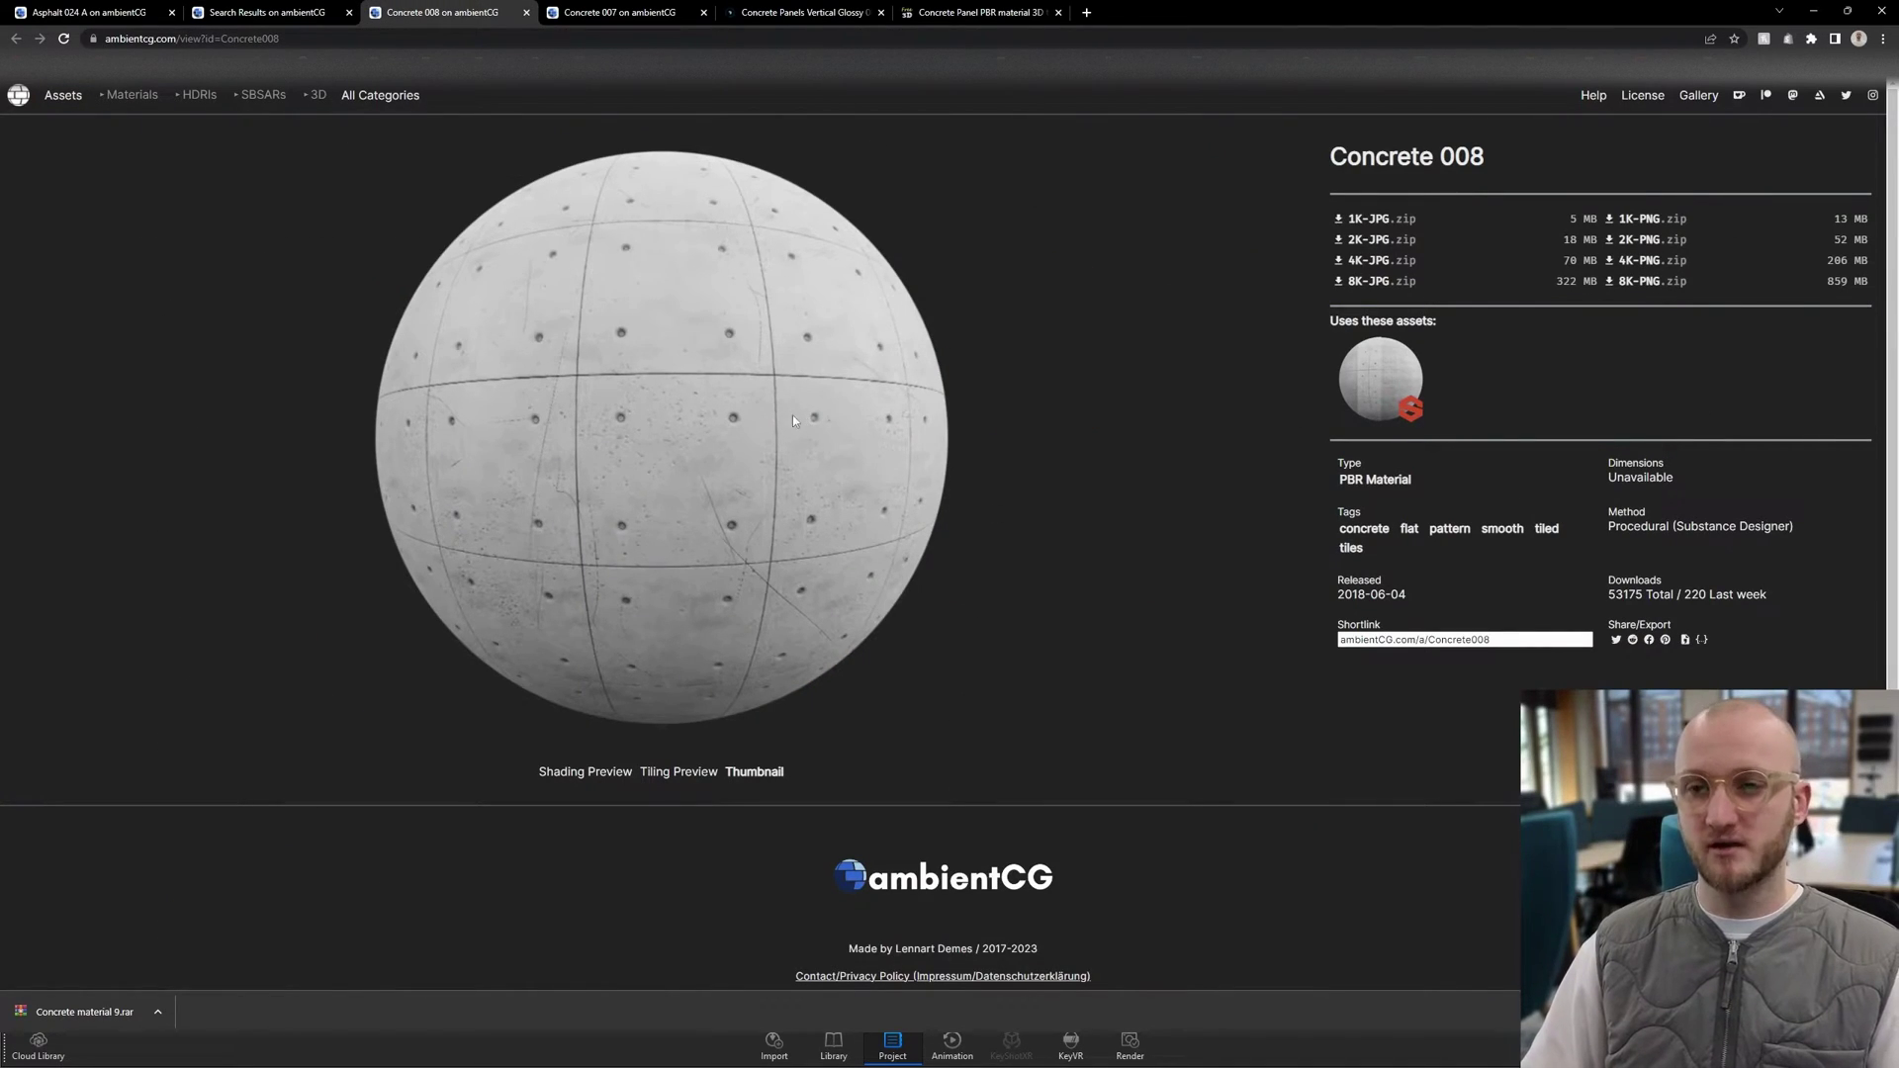
click(650, 10)
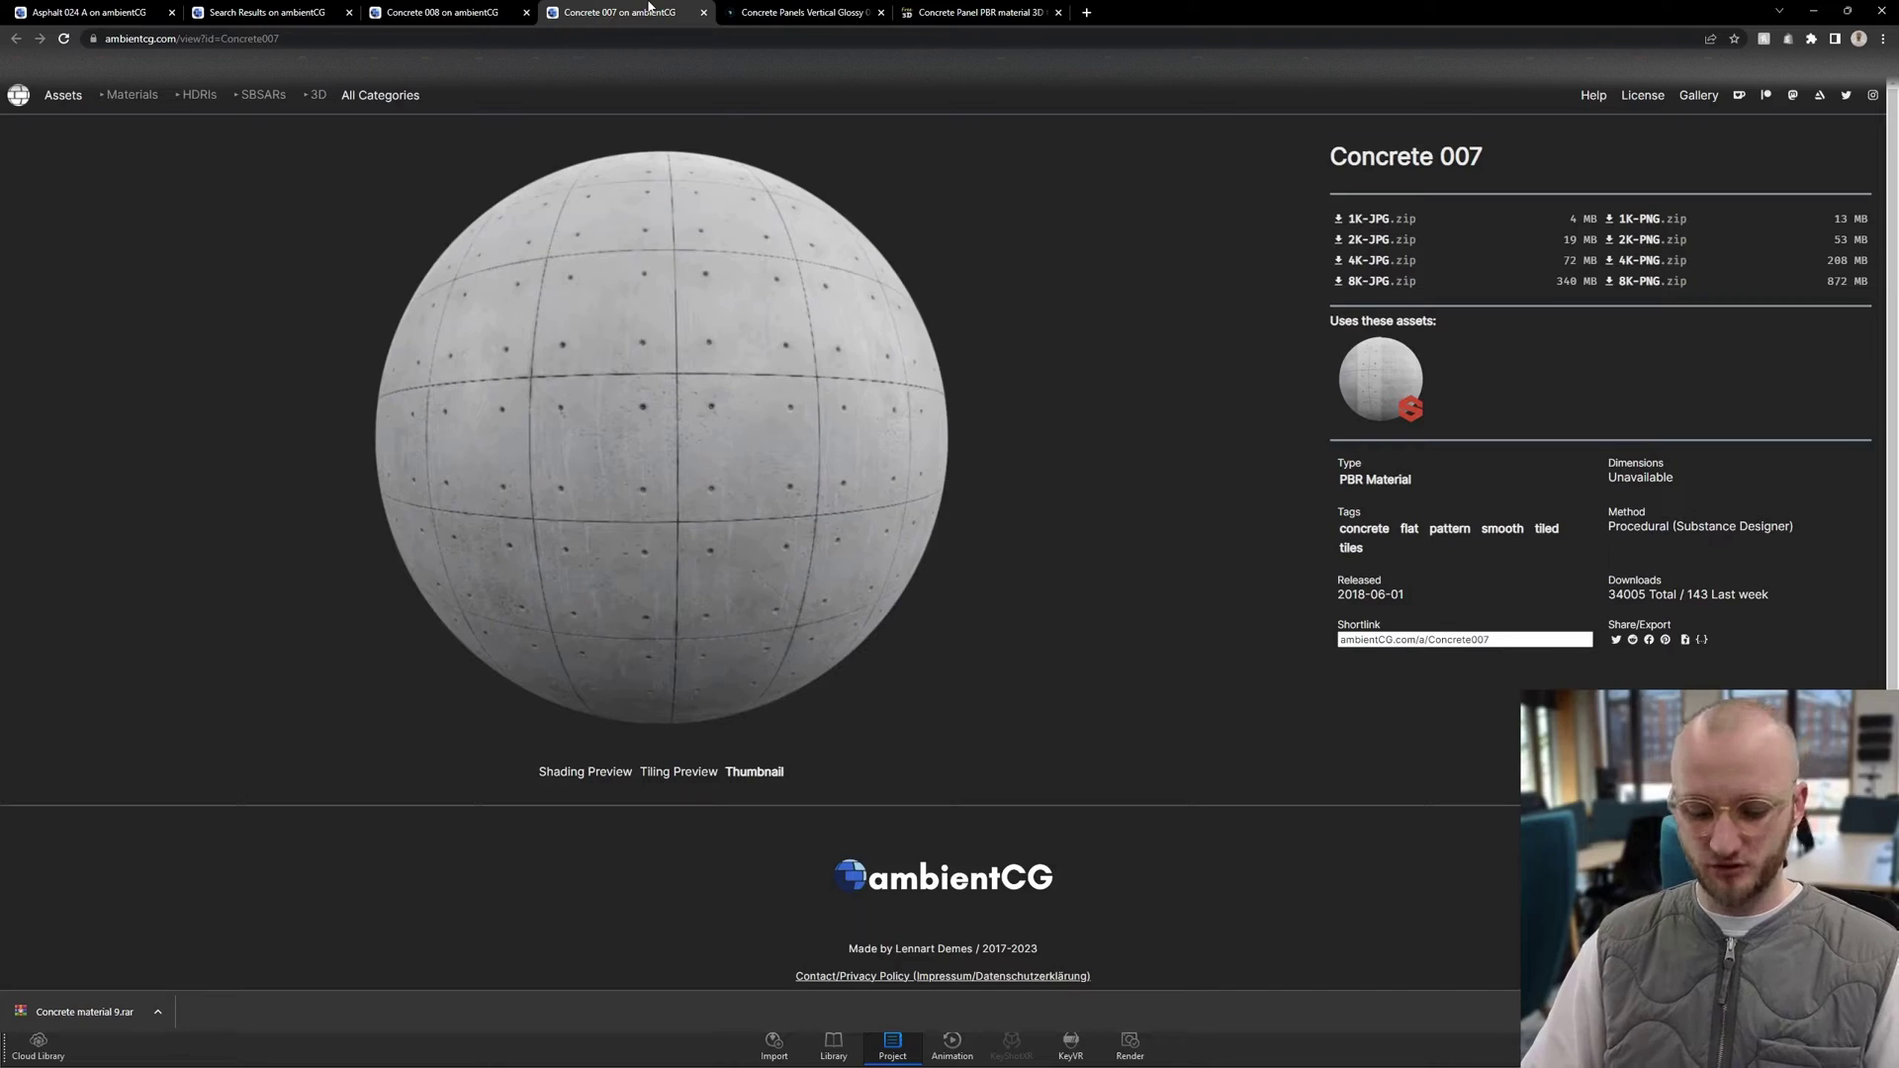
Step: Check the Polestar Ad reference photo, then view Concrete Panels Vertical Glossy 002
key(super)
click(784, 852)
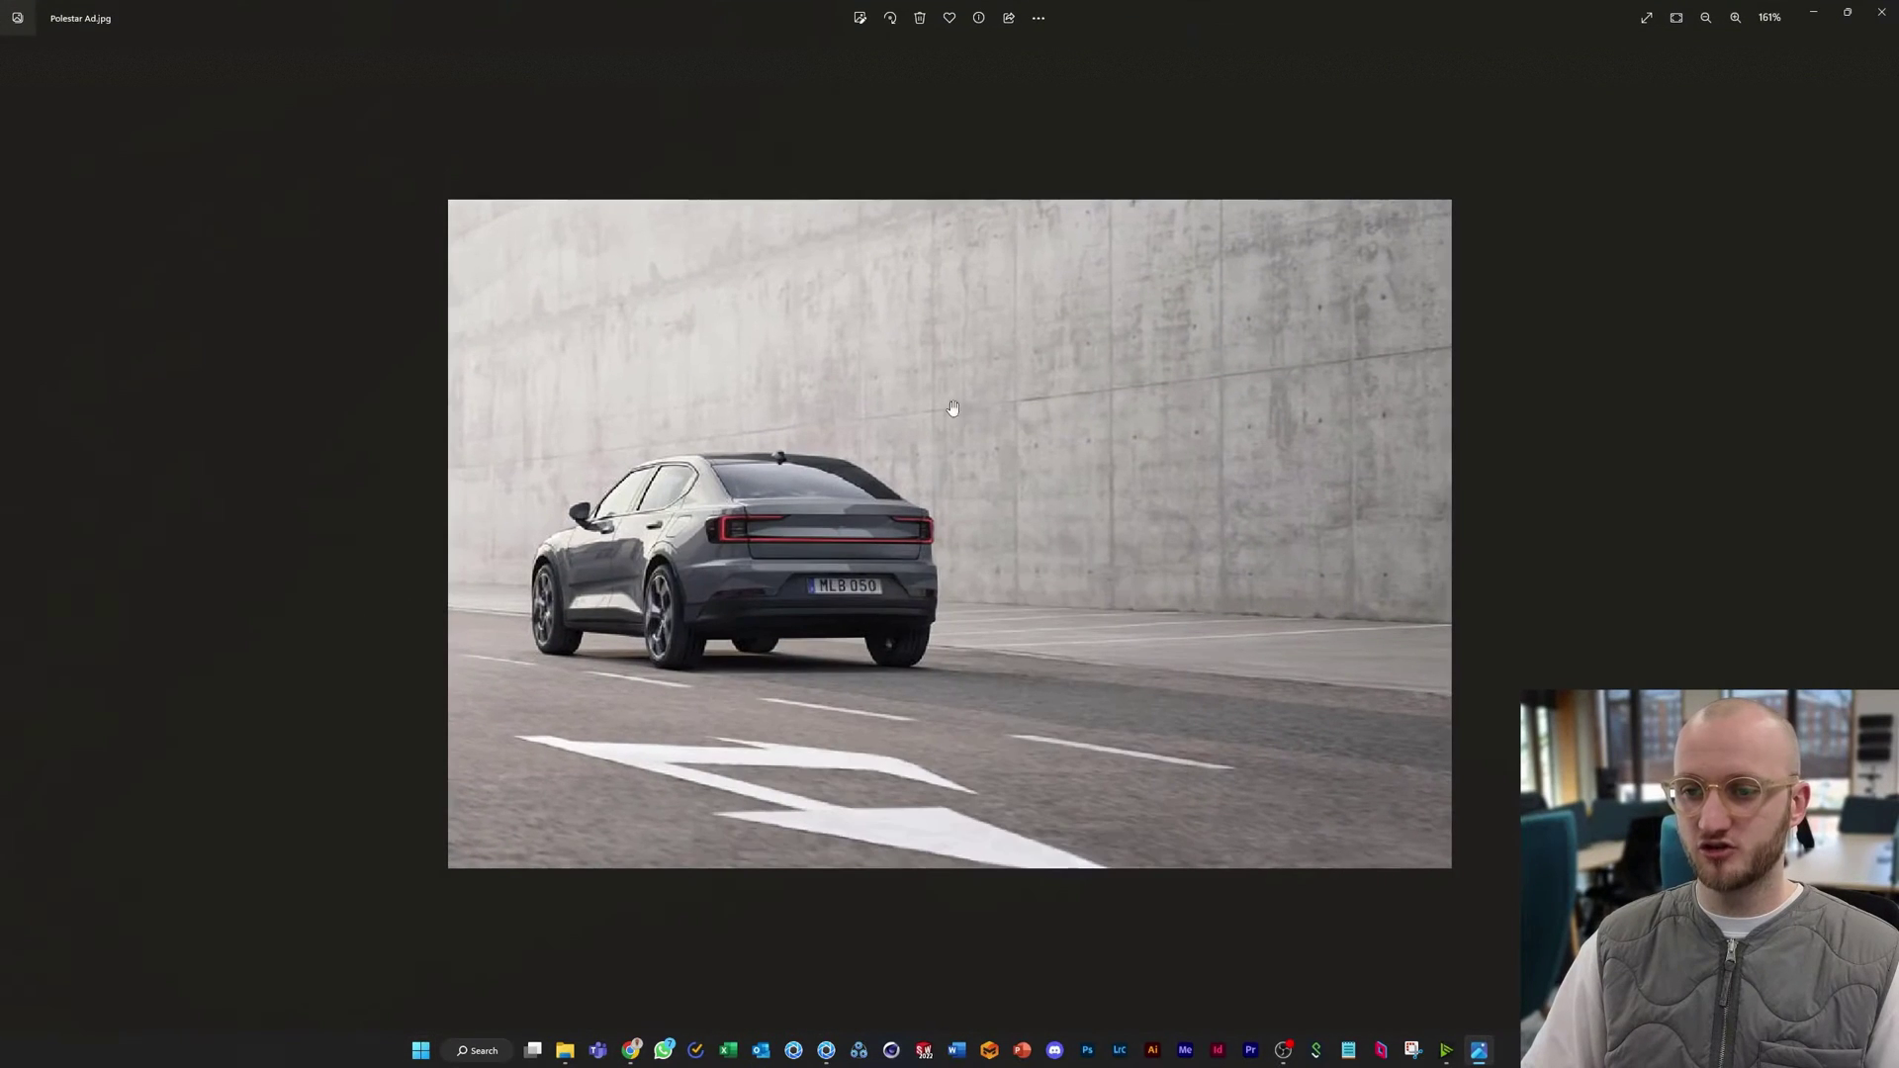
key(alt+Tab)
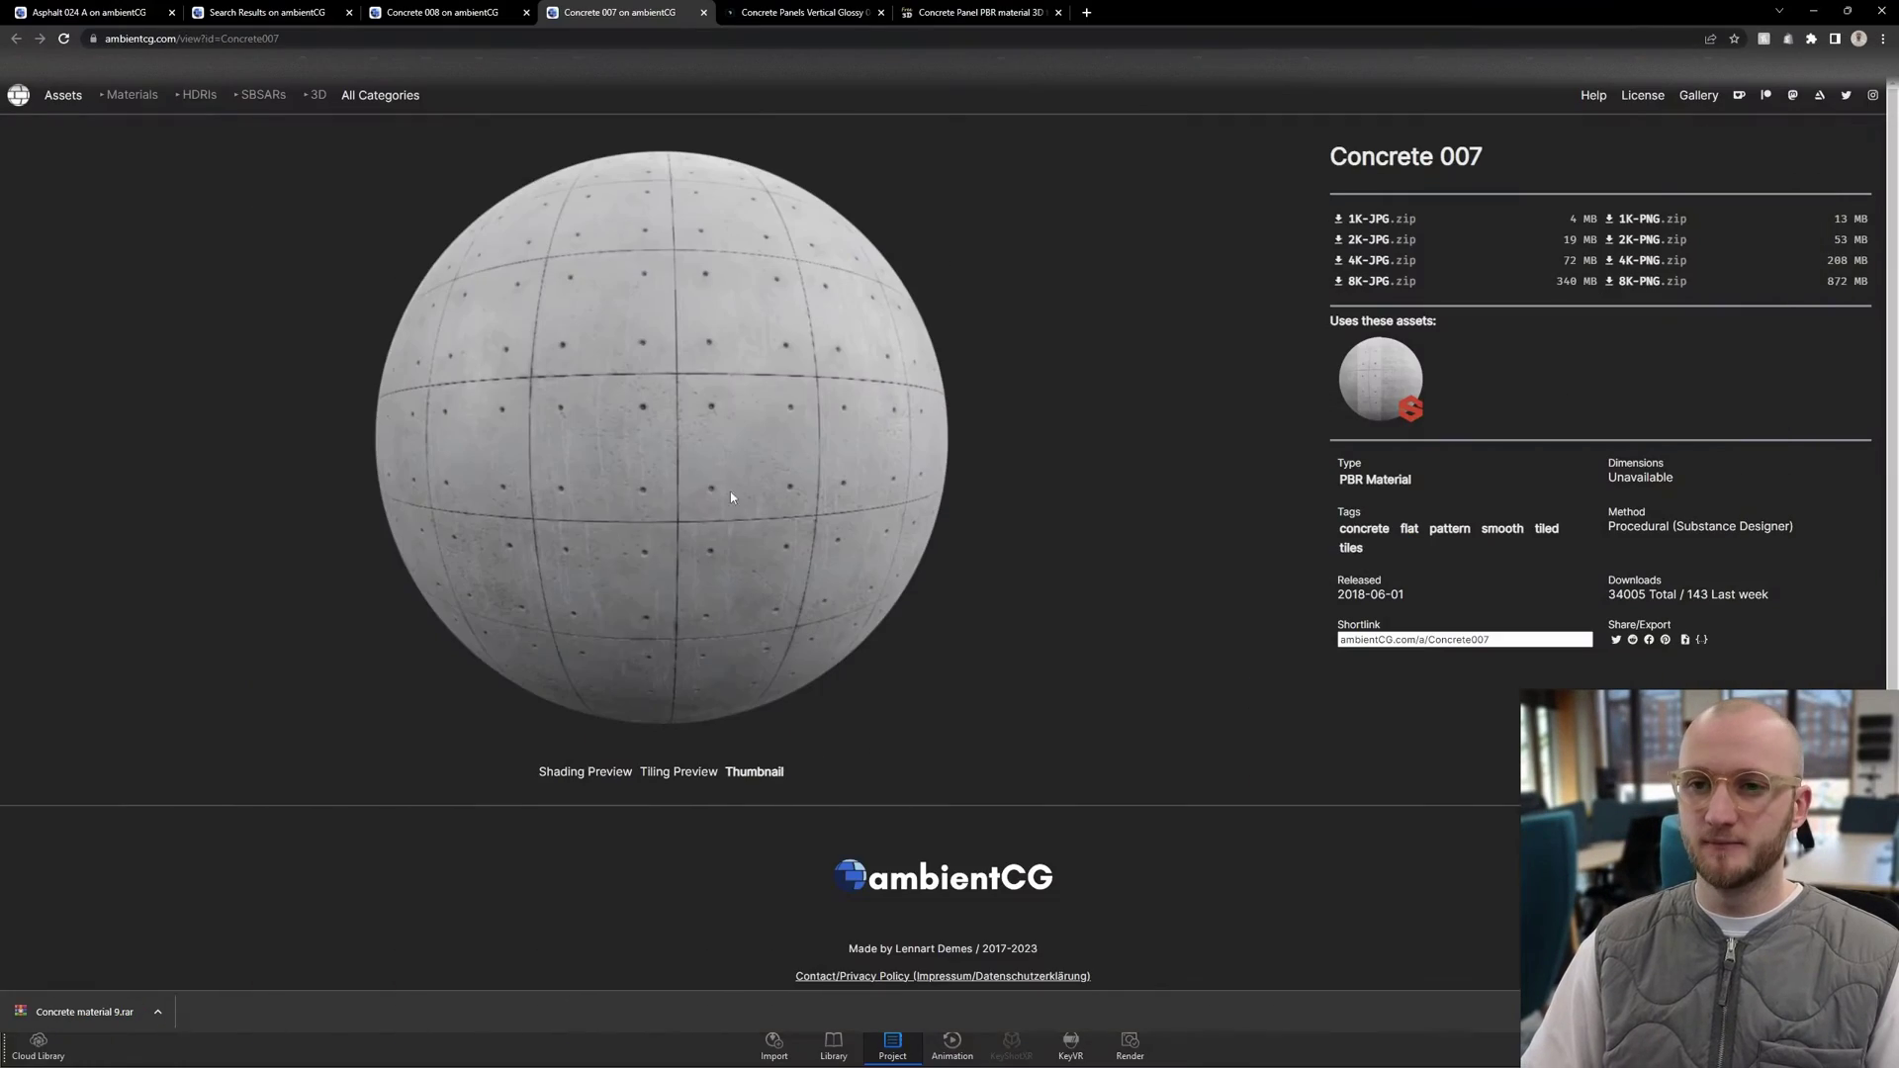
click(755, 10)
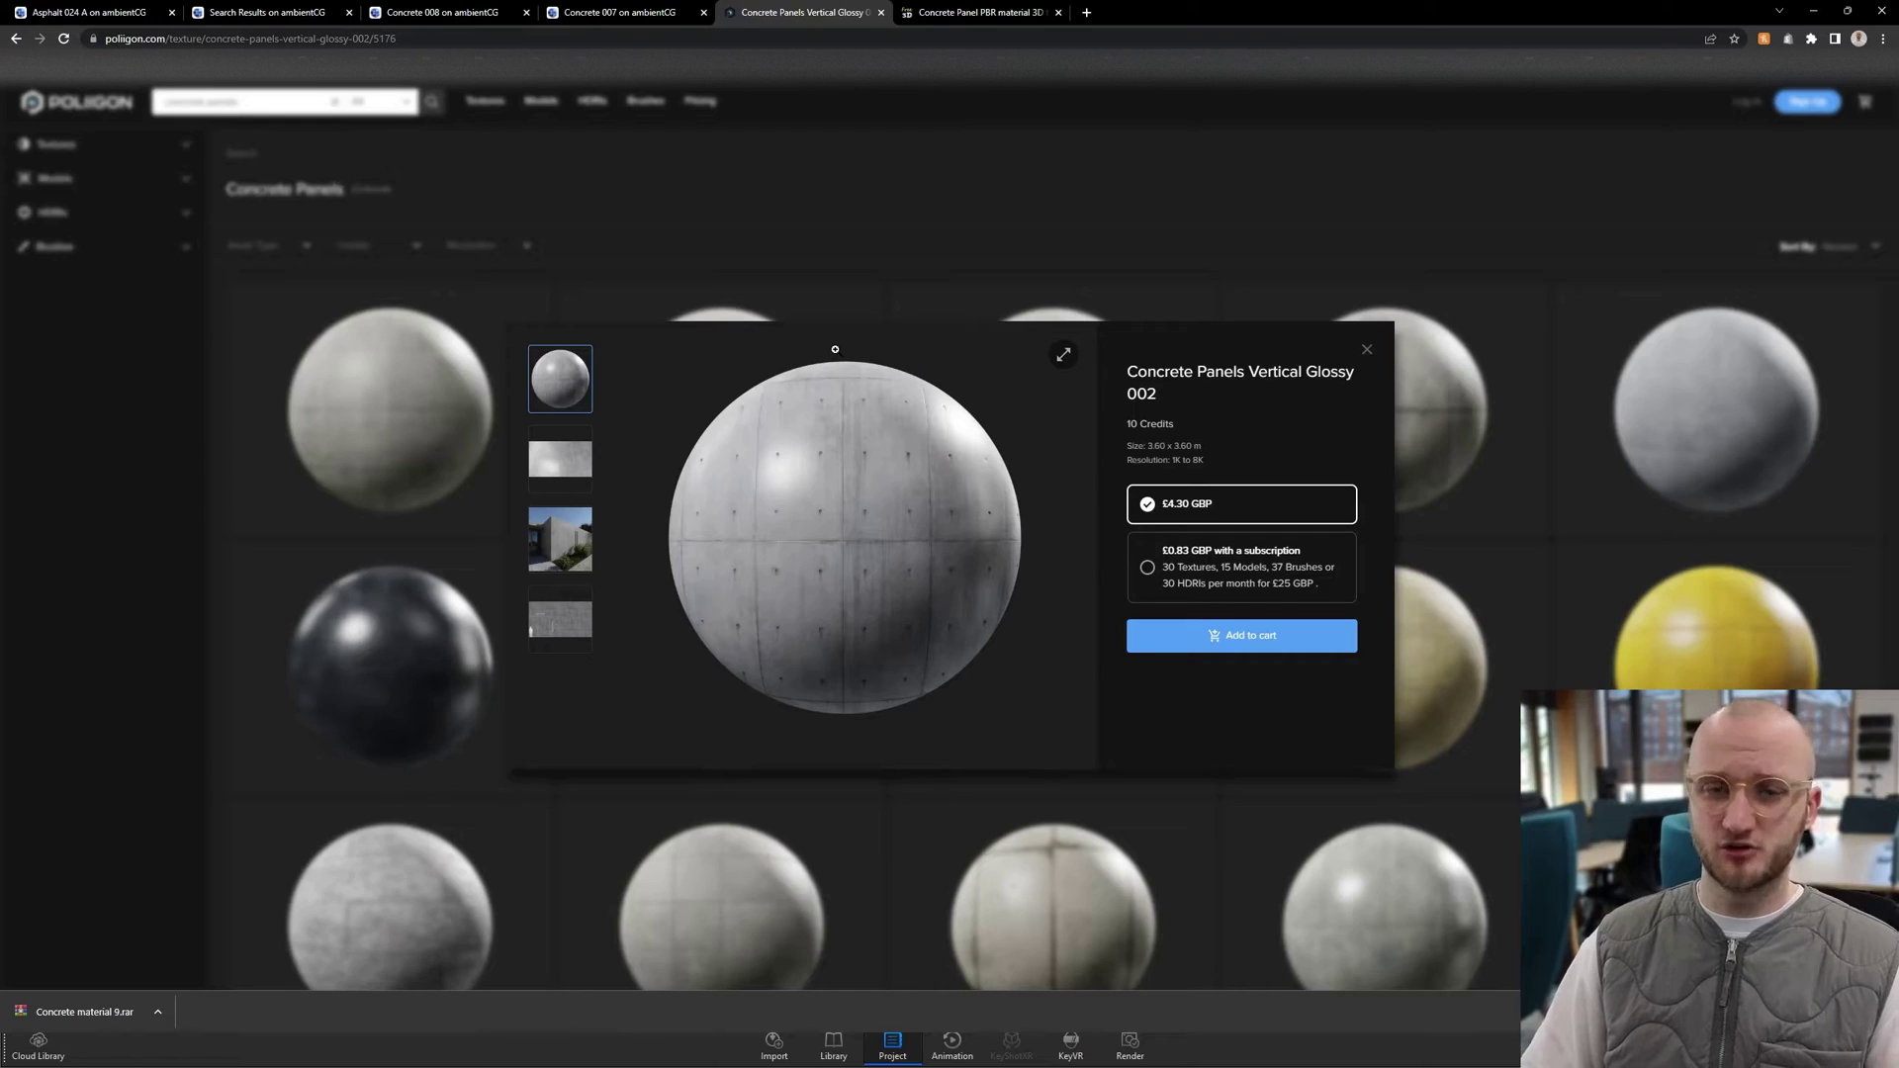
Step: View the Concrete Panel PBR material page, then bring up the taskbar for the Polestar Ad photo
click(969, 10)
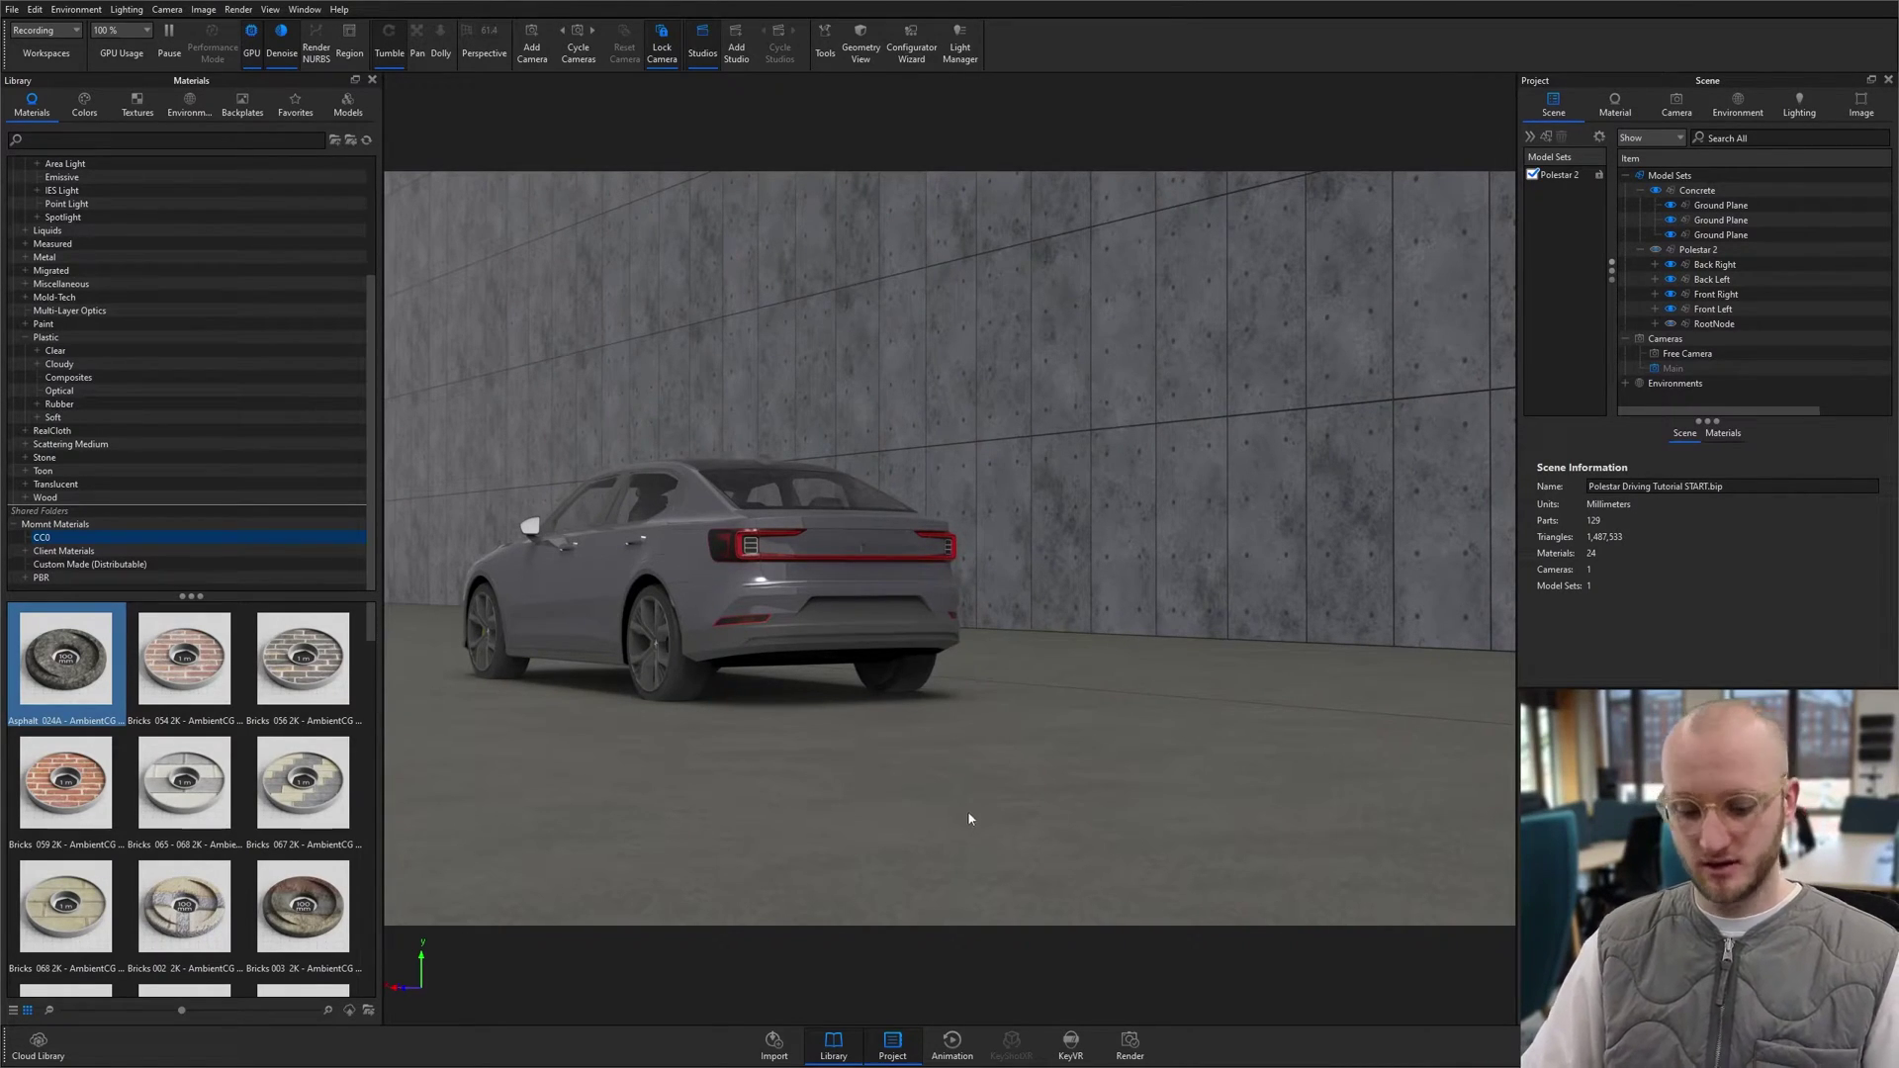
key(super)
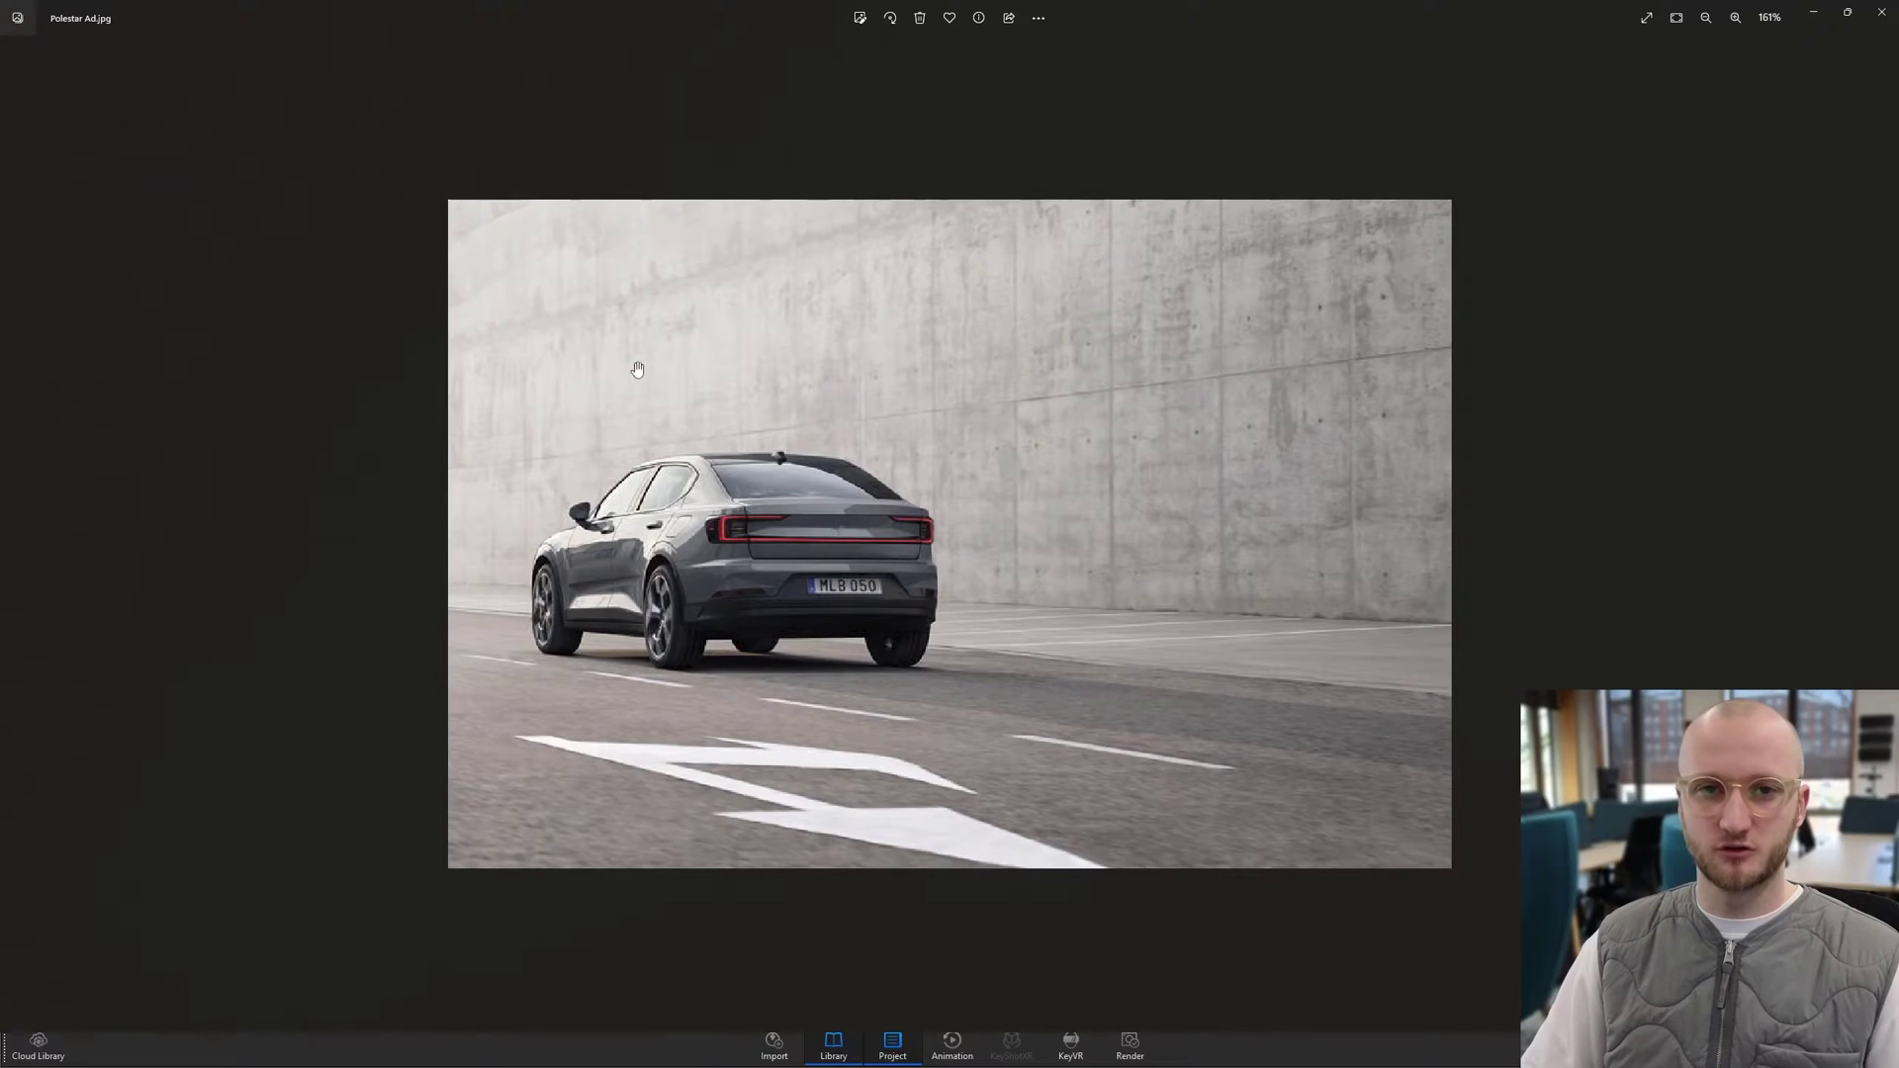
Step: Close the reference photo and apply the Outdoor Aversis_Industrial-loading-bay_3k HDRI to the scene
click(1816, 18)
click(205, 111)
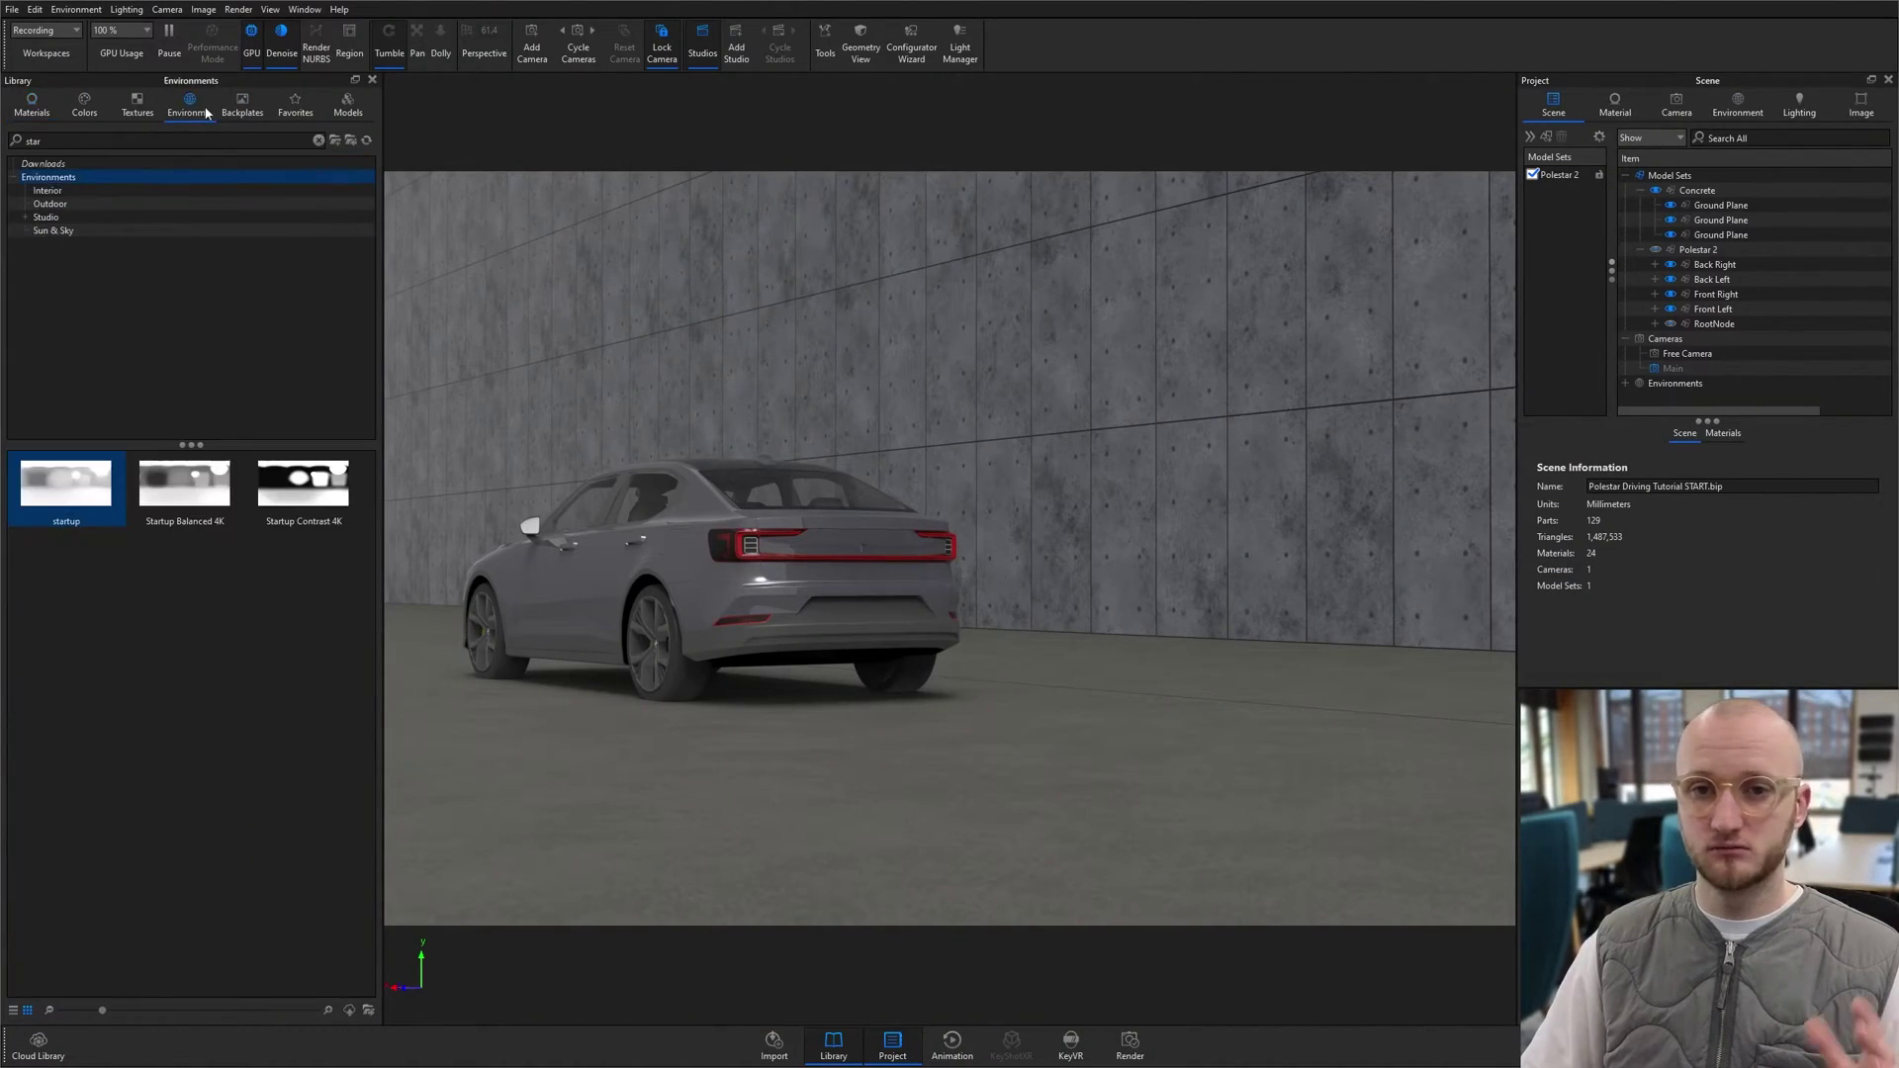
click(75, 202)
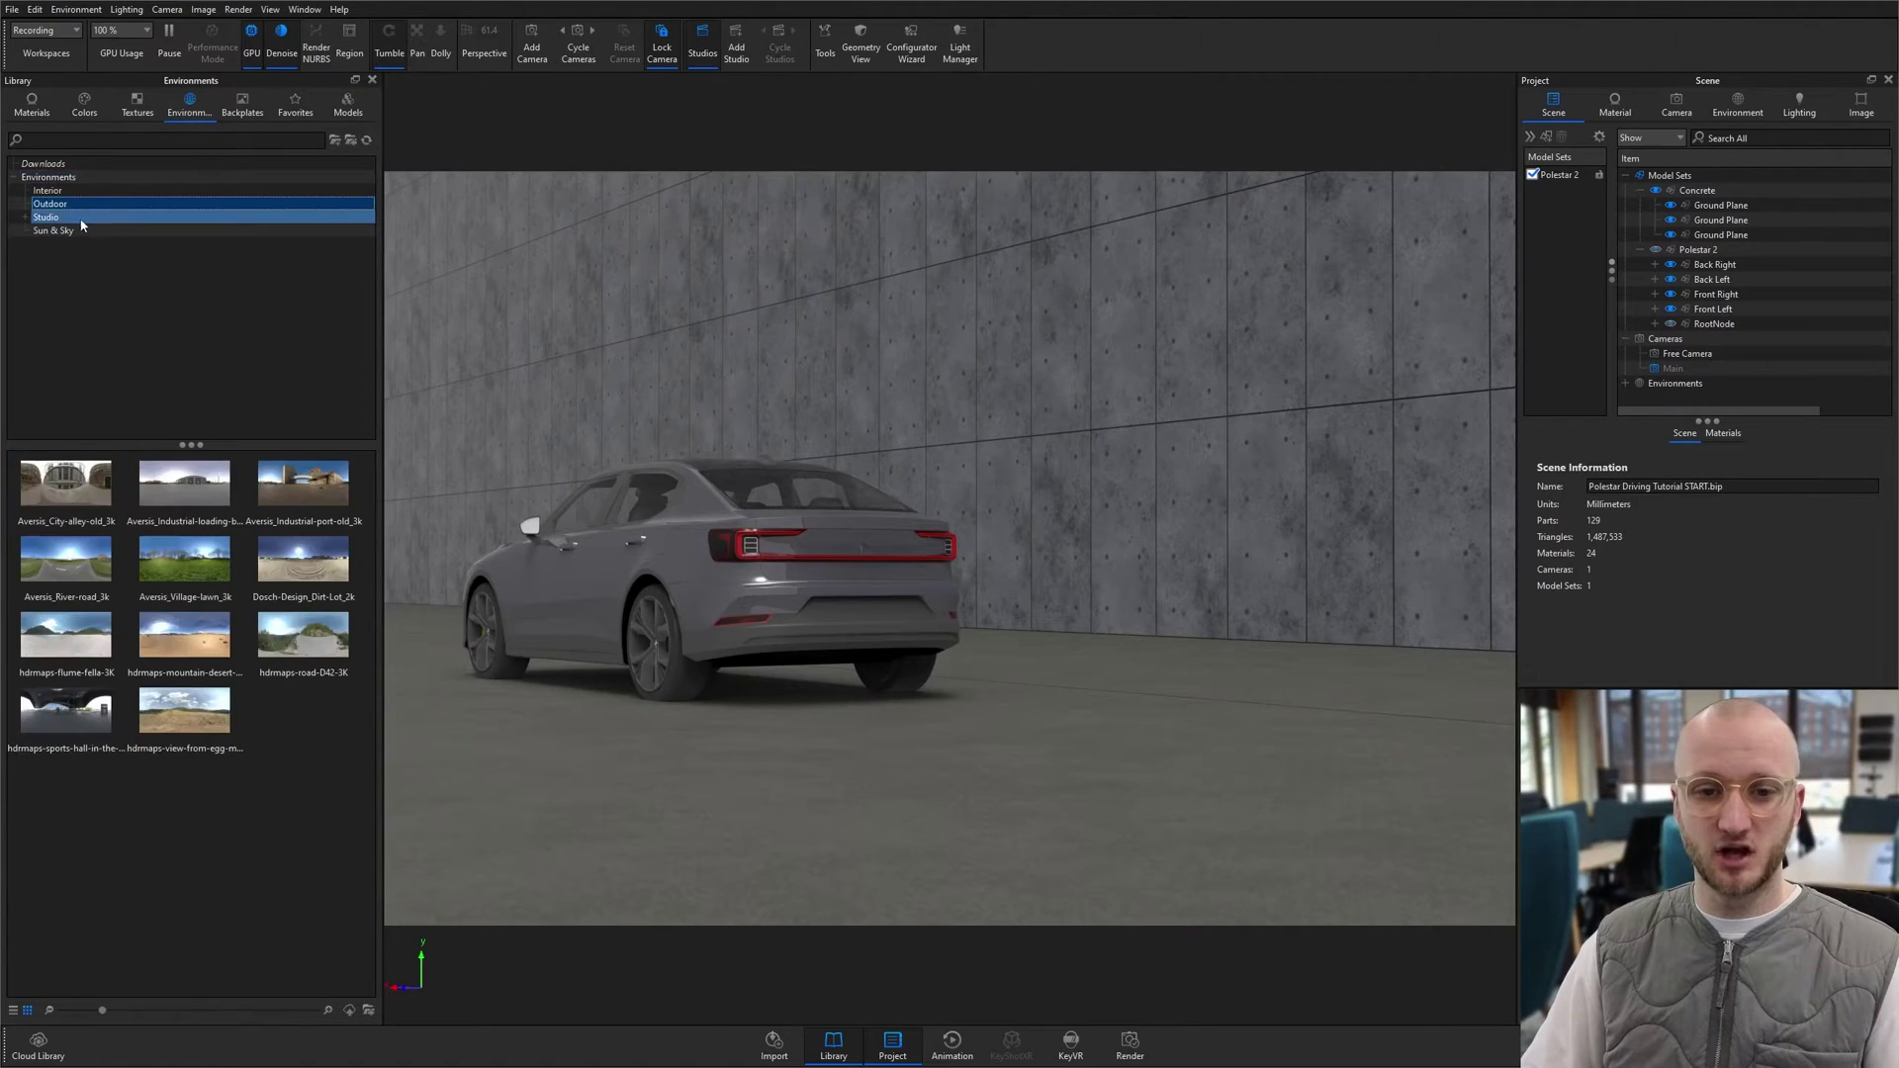
mouse_move(170, 493)
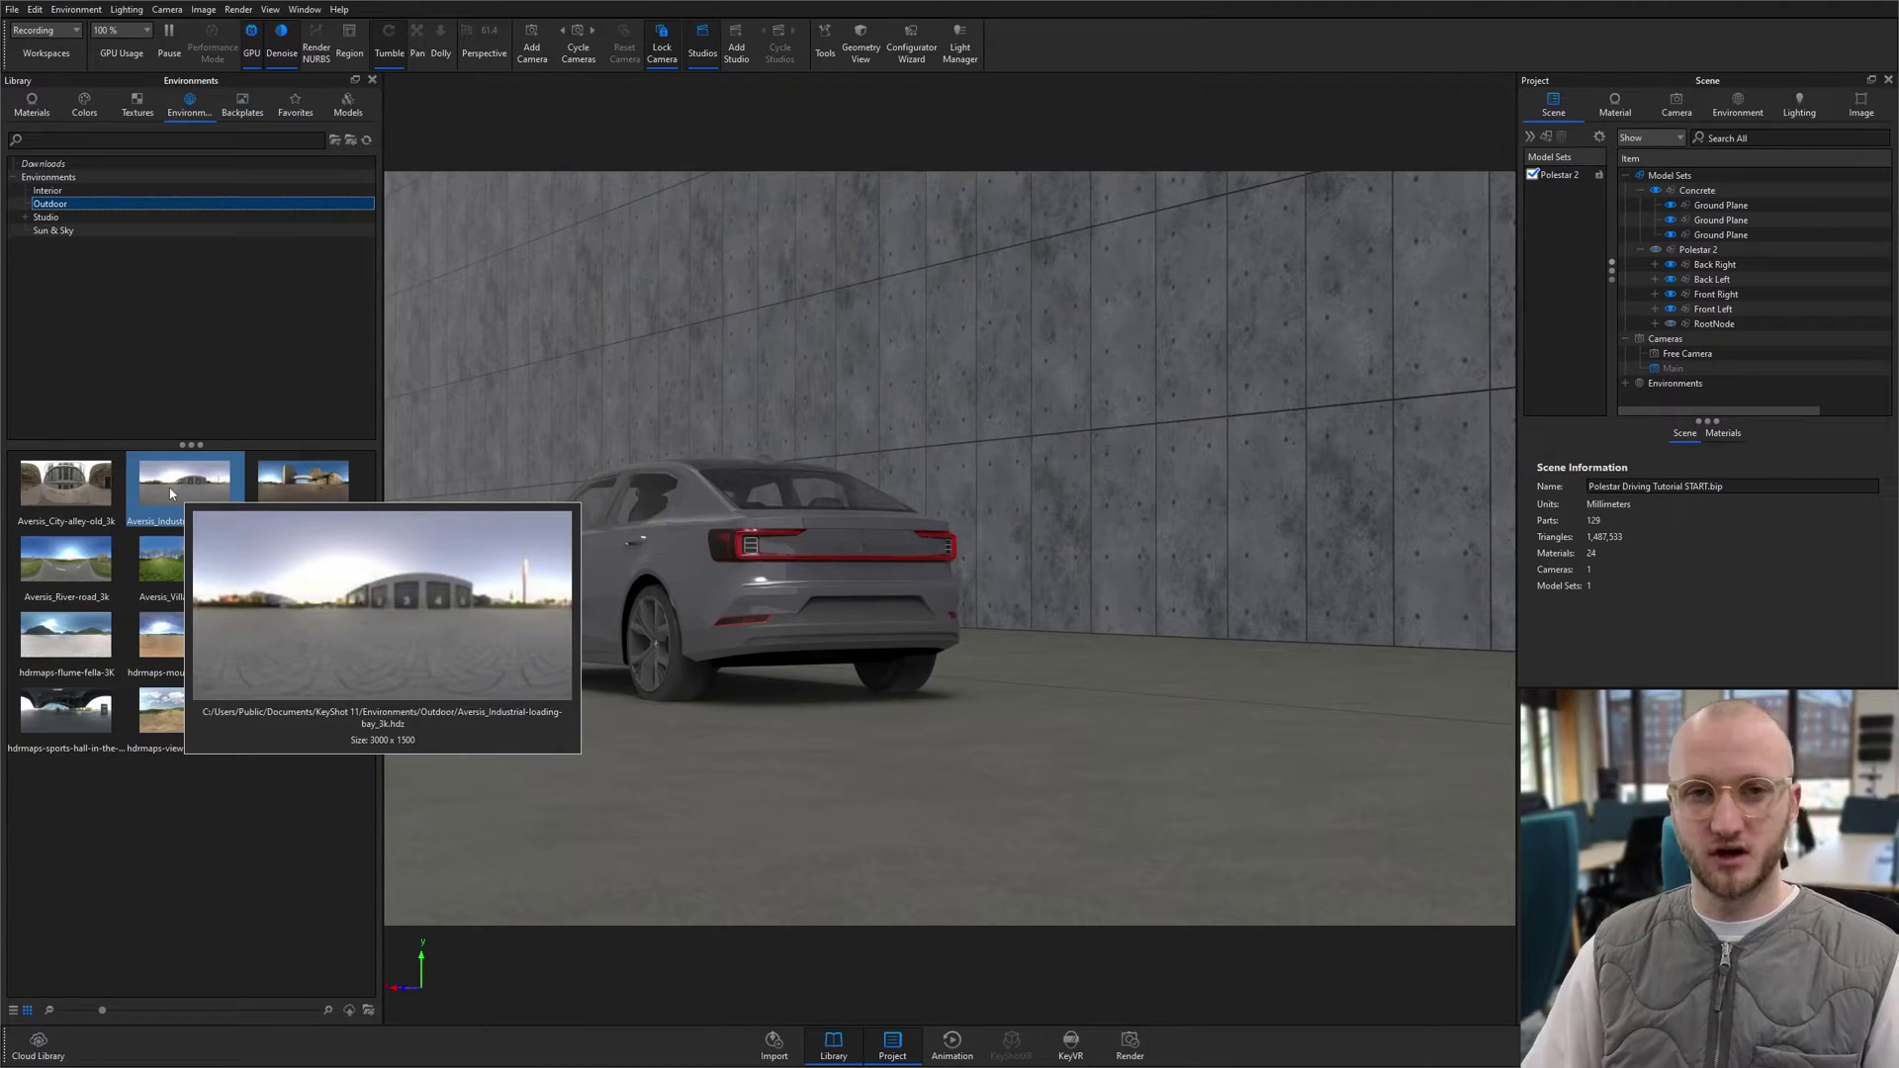
drag(169, 488, 1055, 385)
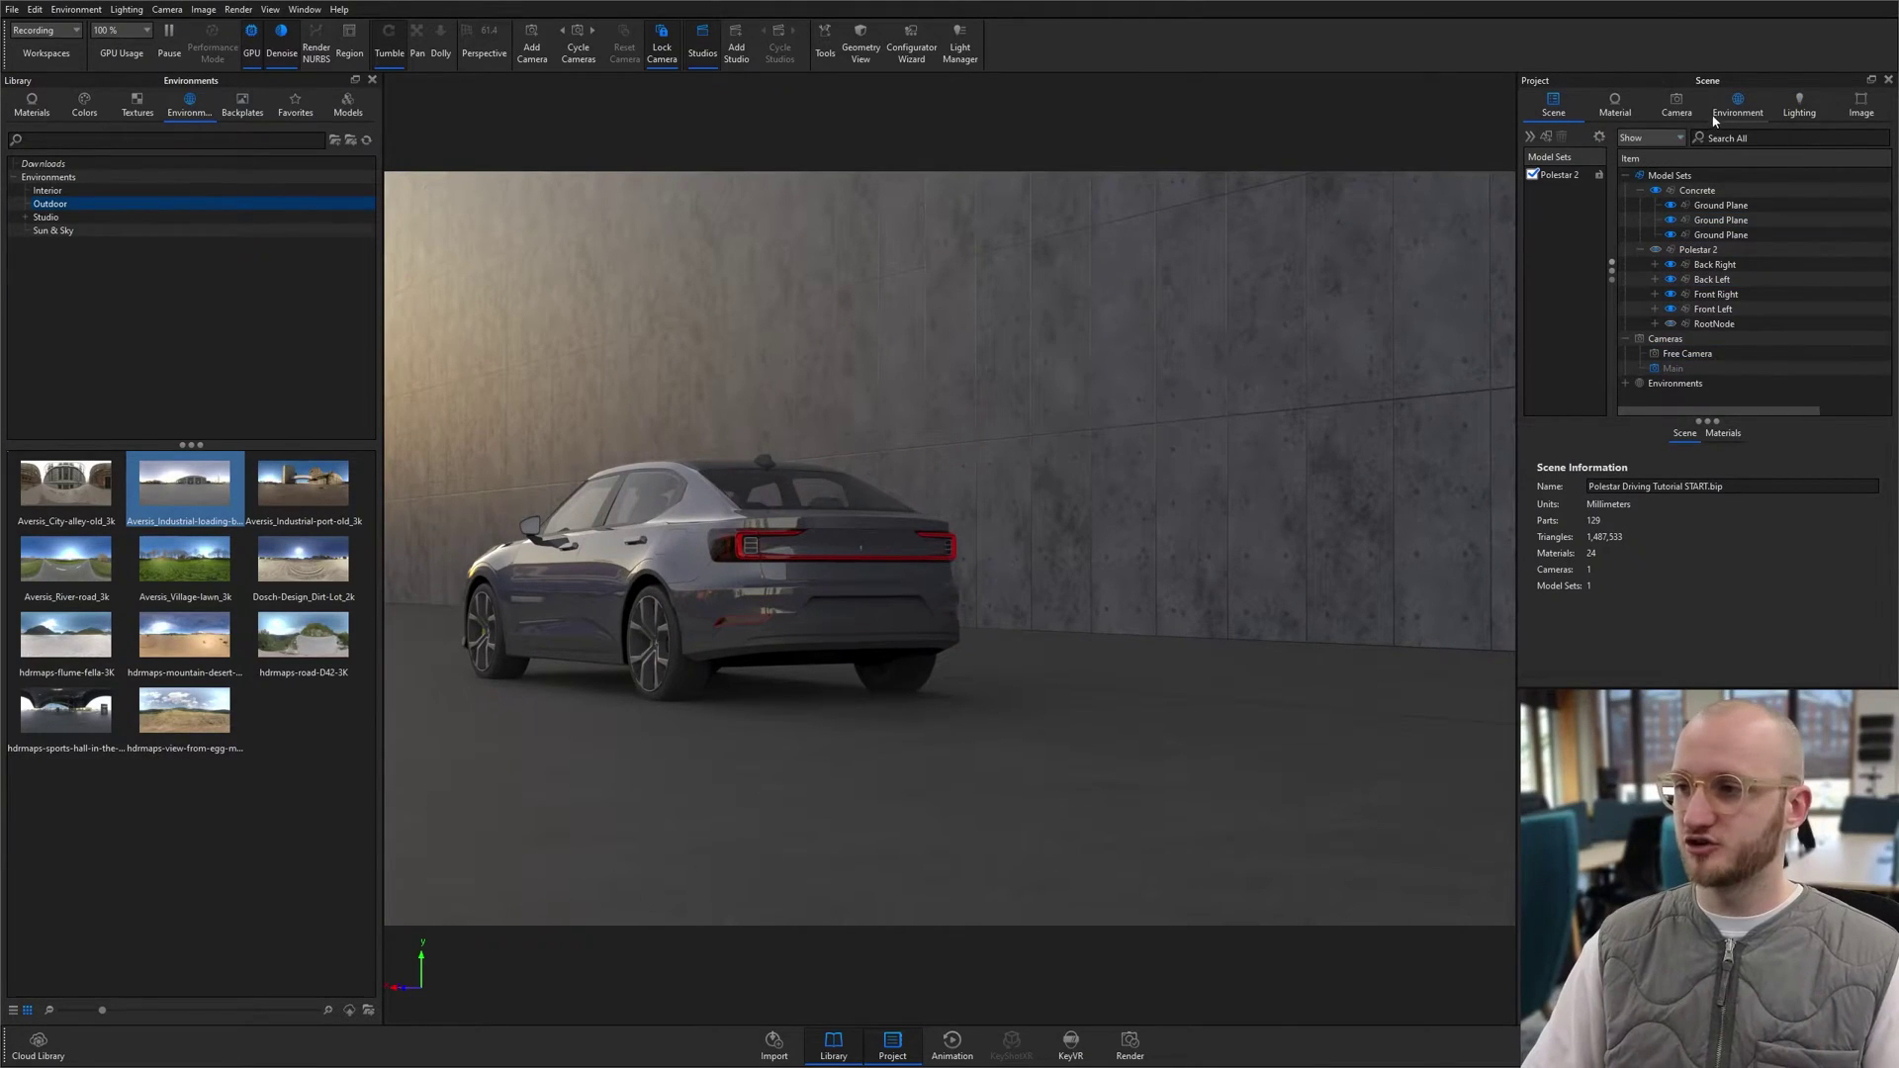
Step: In the HDRI Editor, lower the Background layer's saturation to about 25%
click(1738, 104)
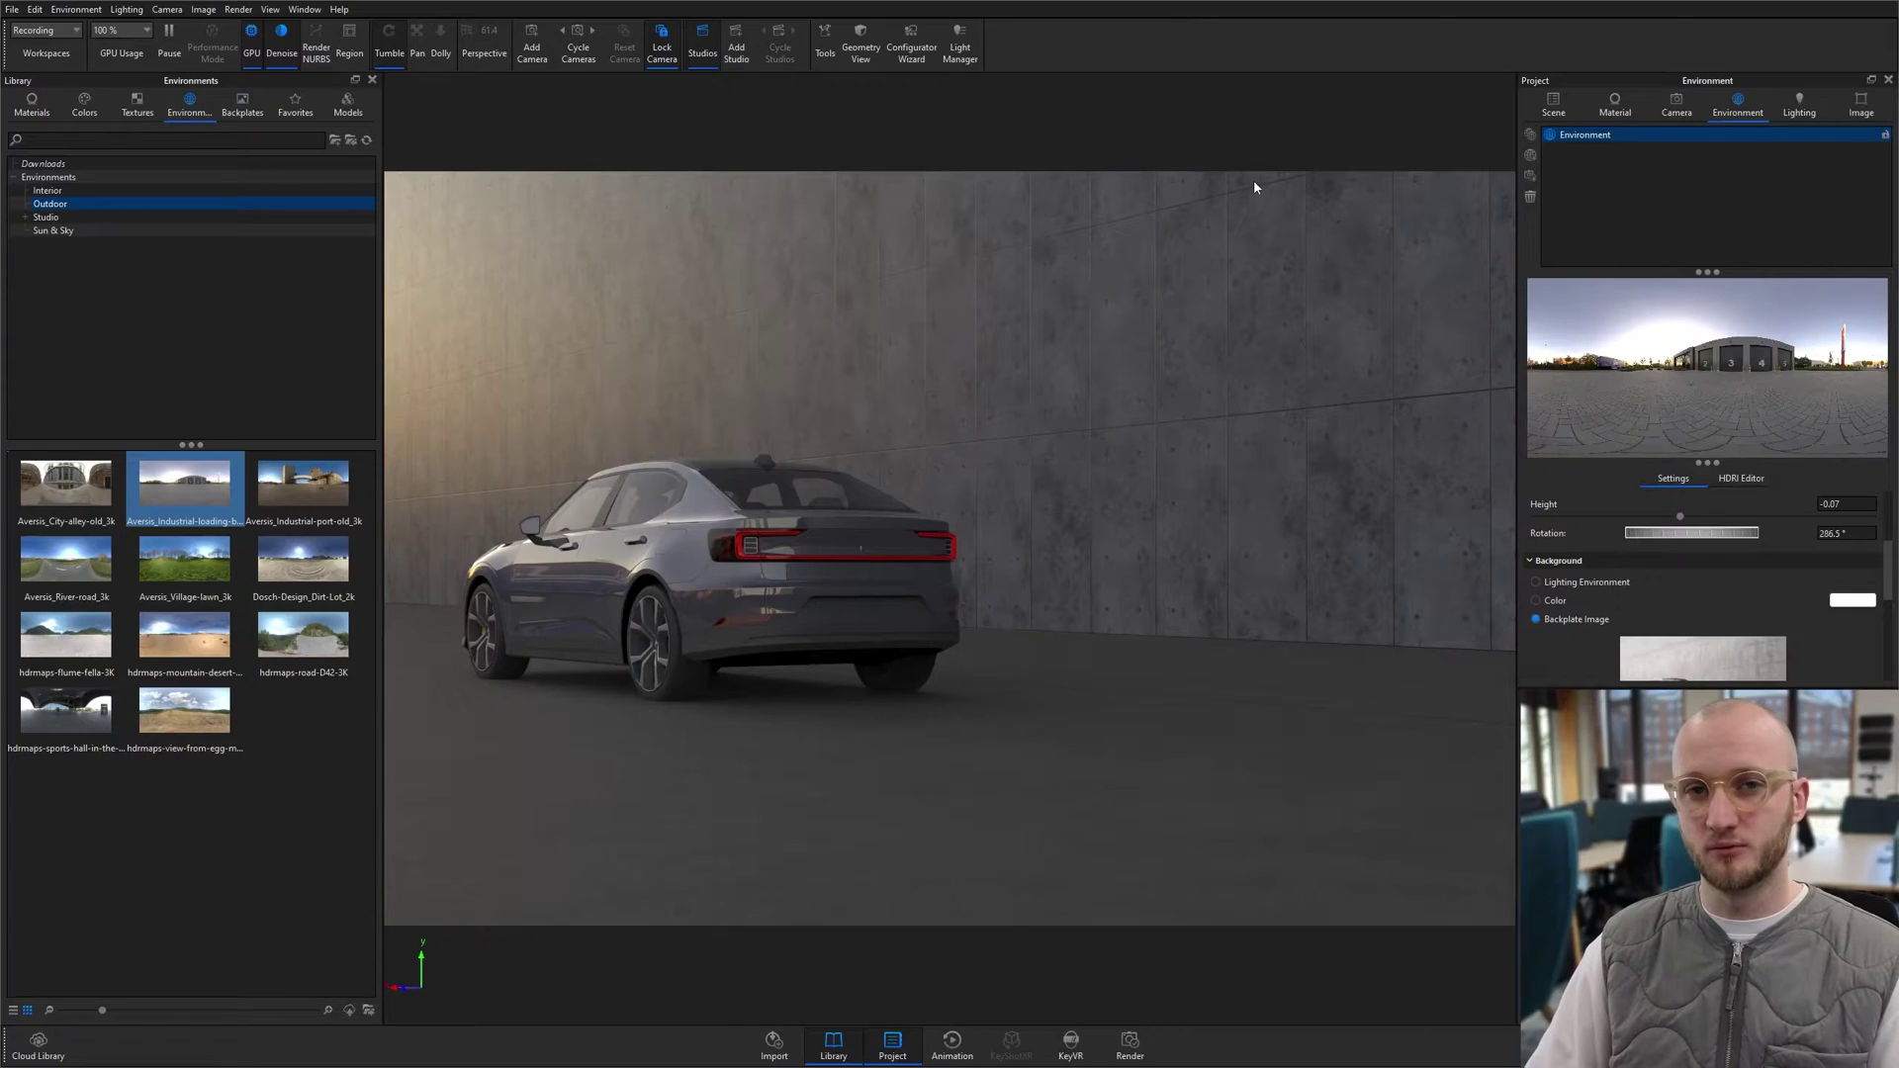
scroll(1639, 530, up, 3)
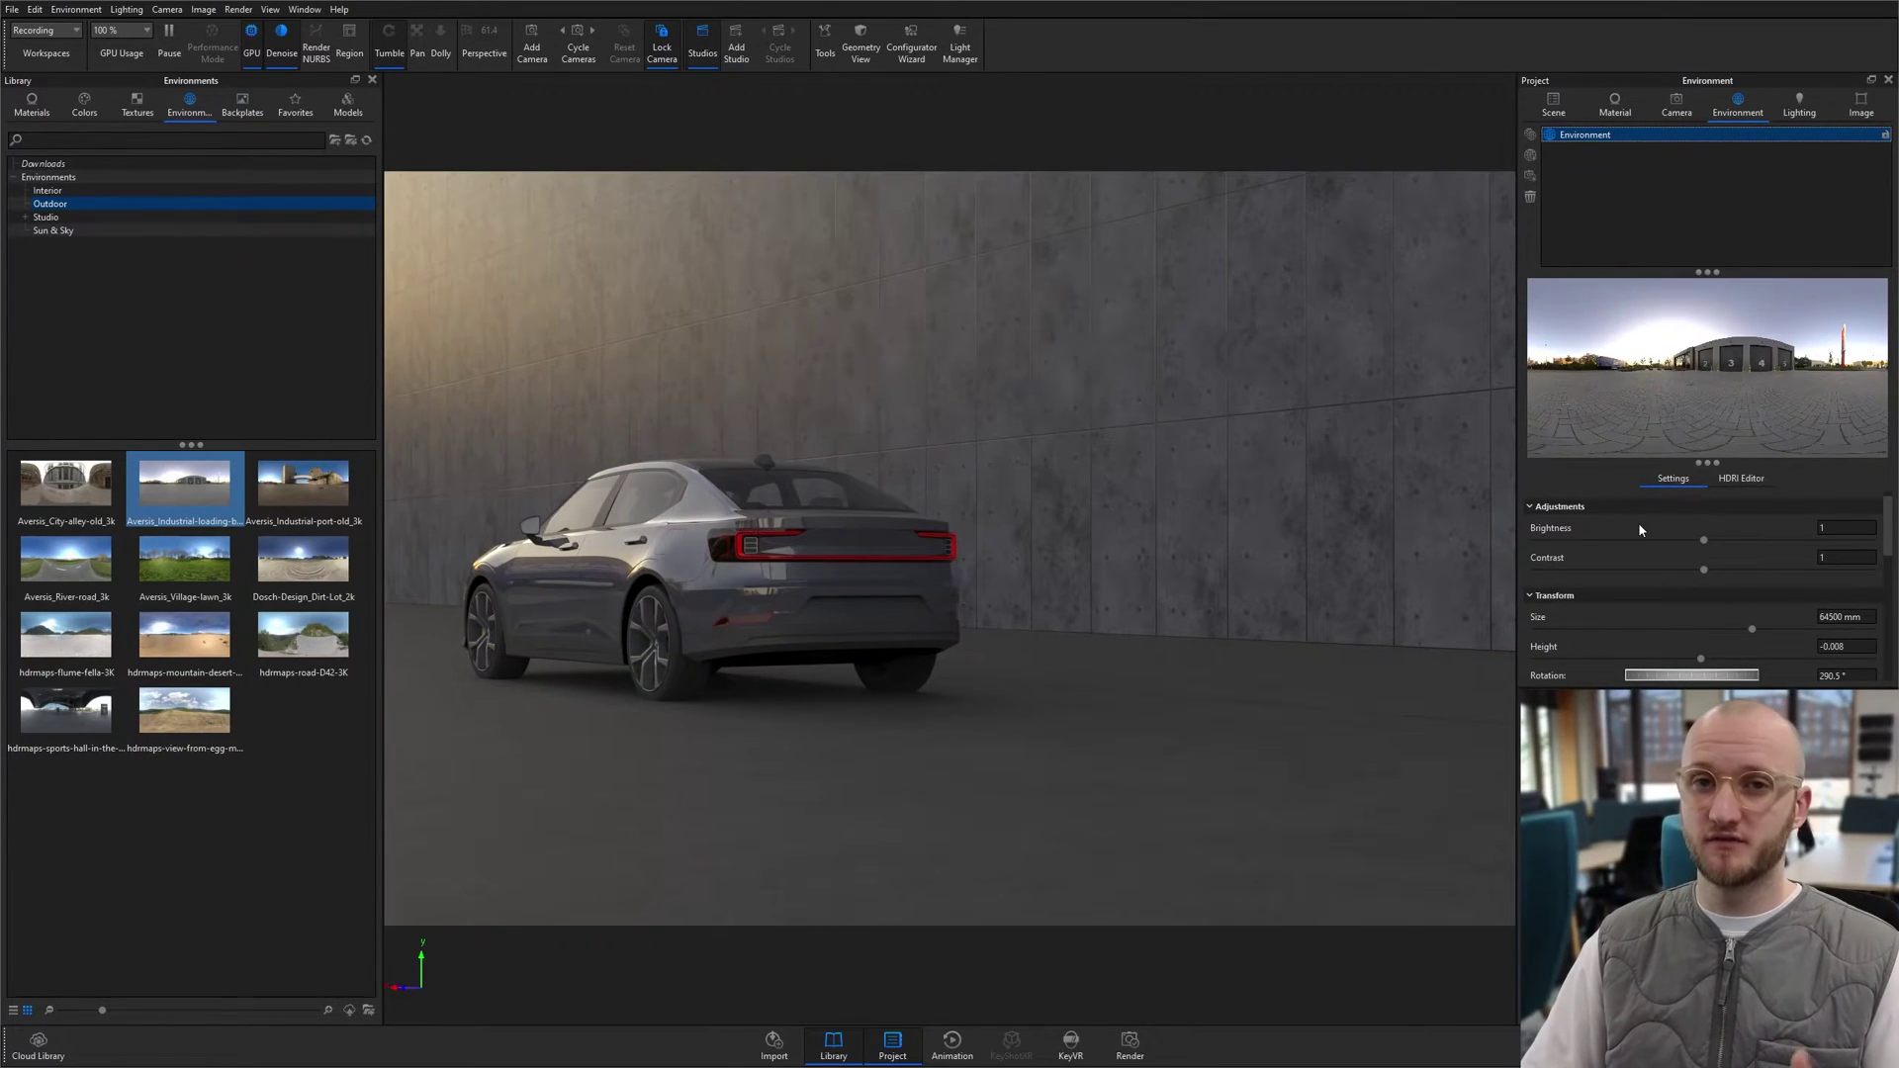
click(1744, 481)
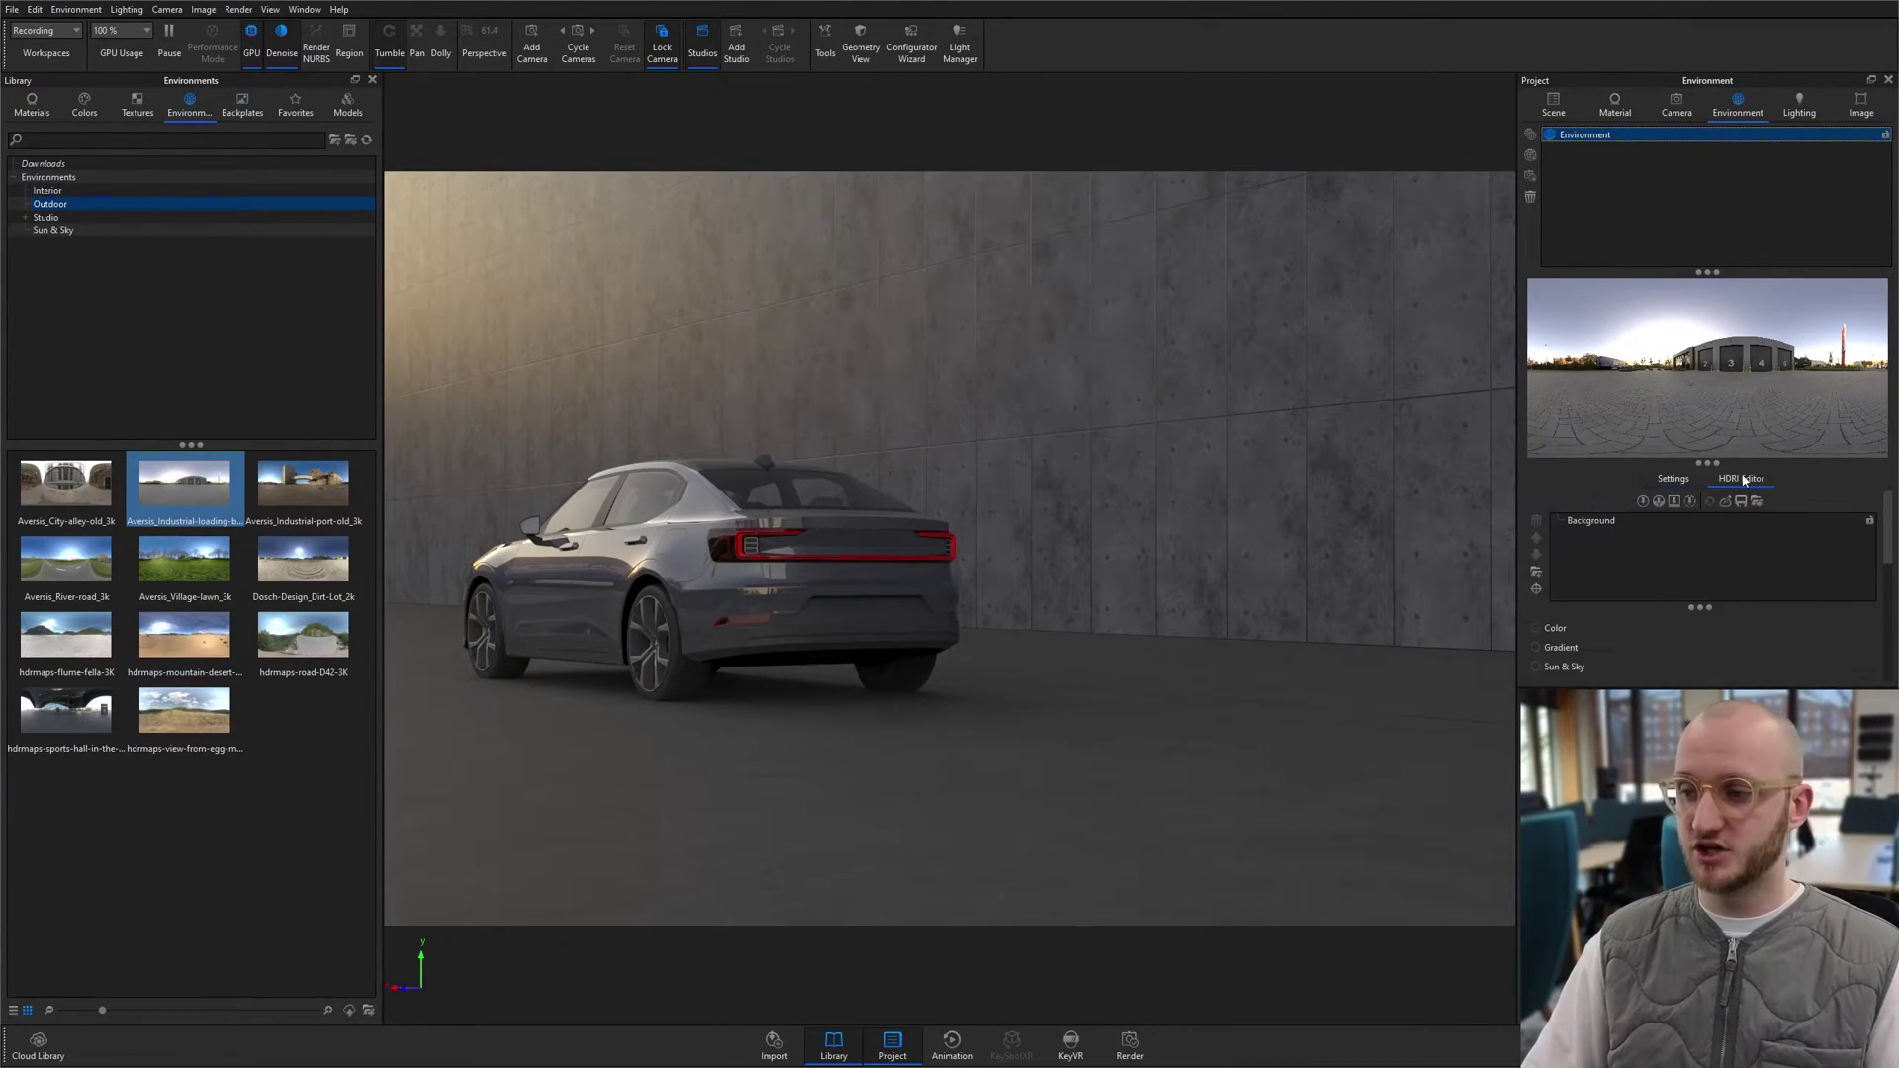
click(1587, 522)
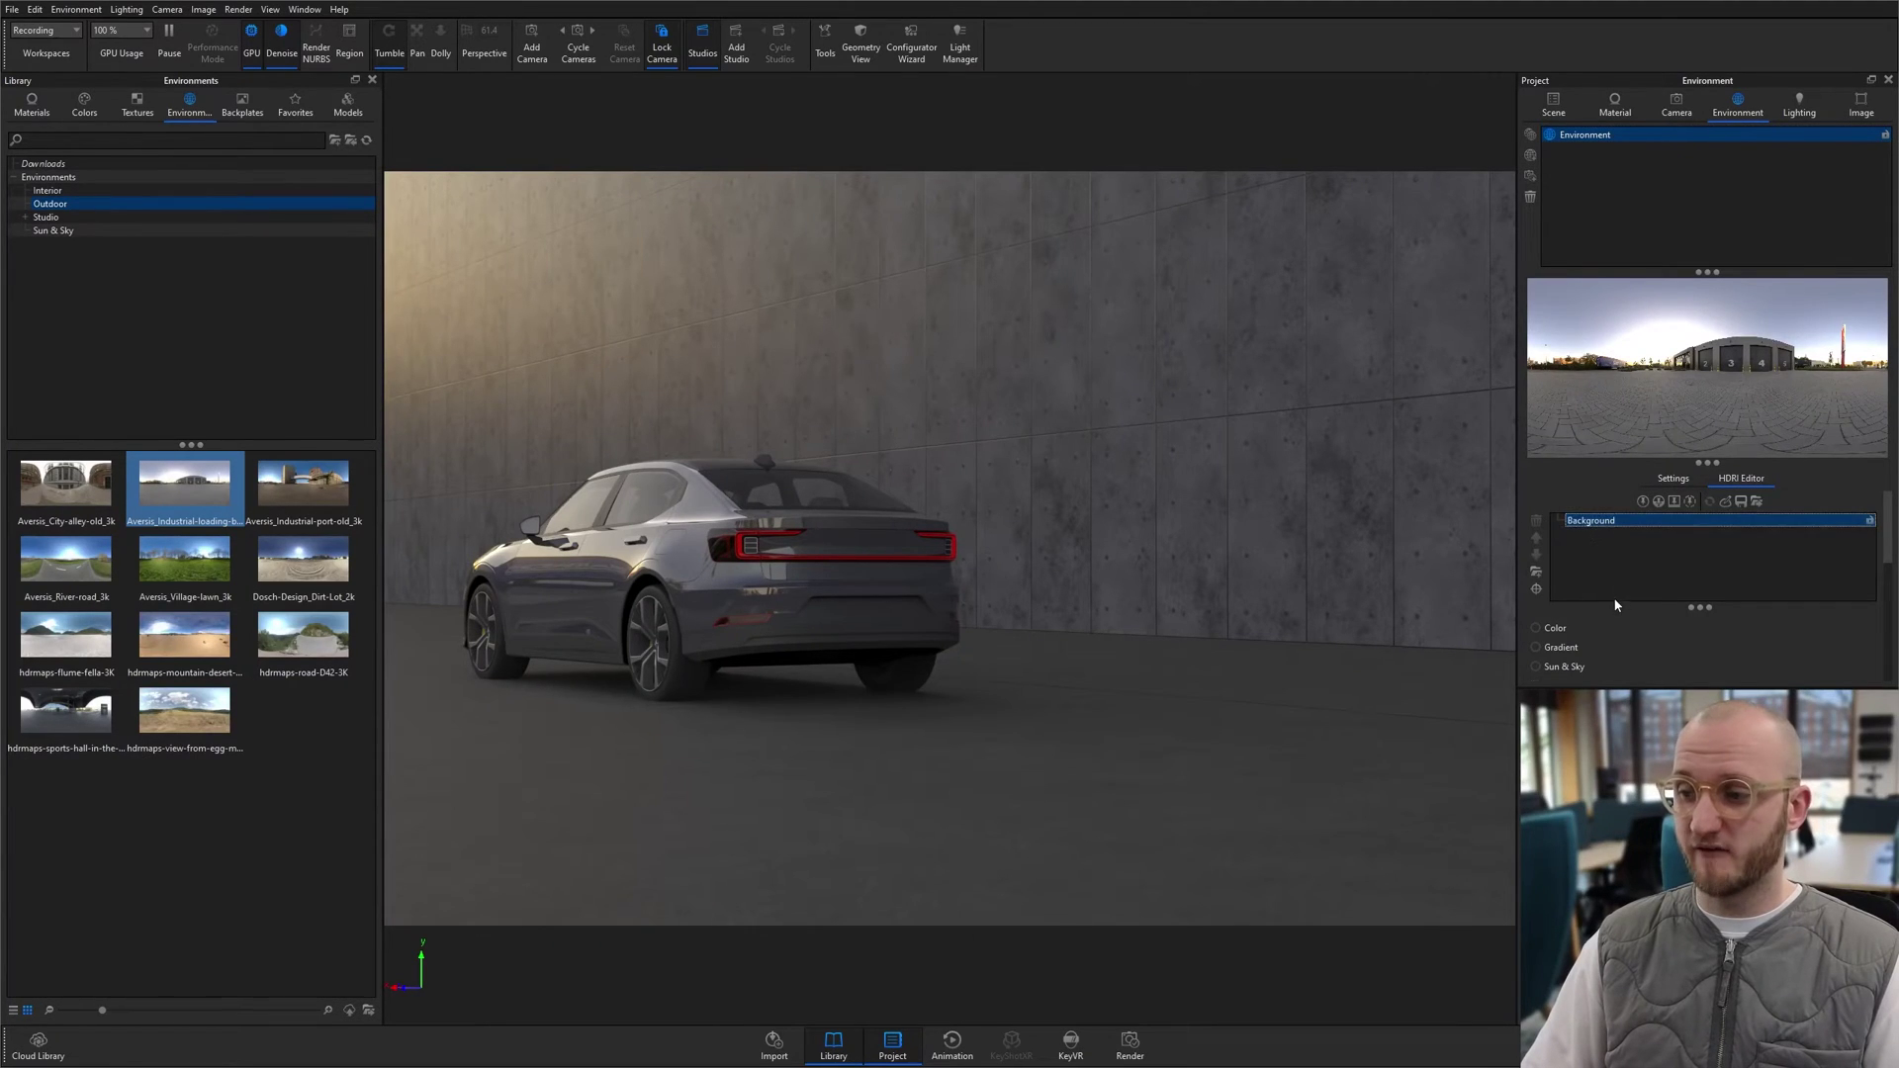
scroll(1623, 623, down, 3)
drag(1708, 643, 1618, 645)
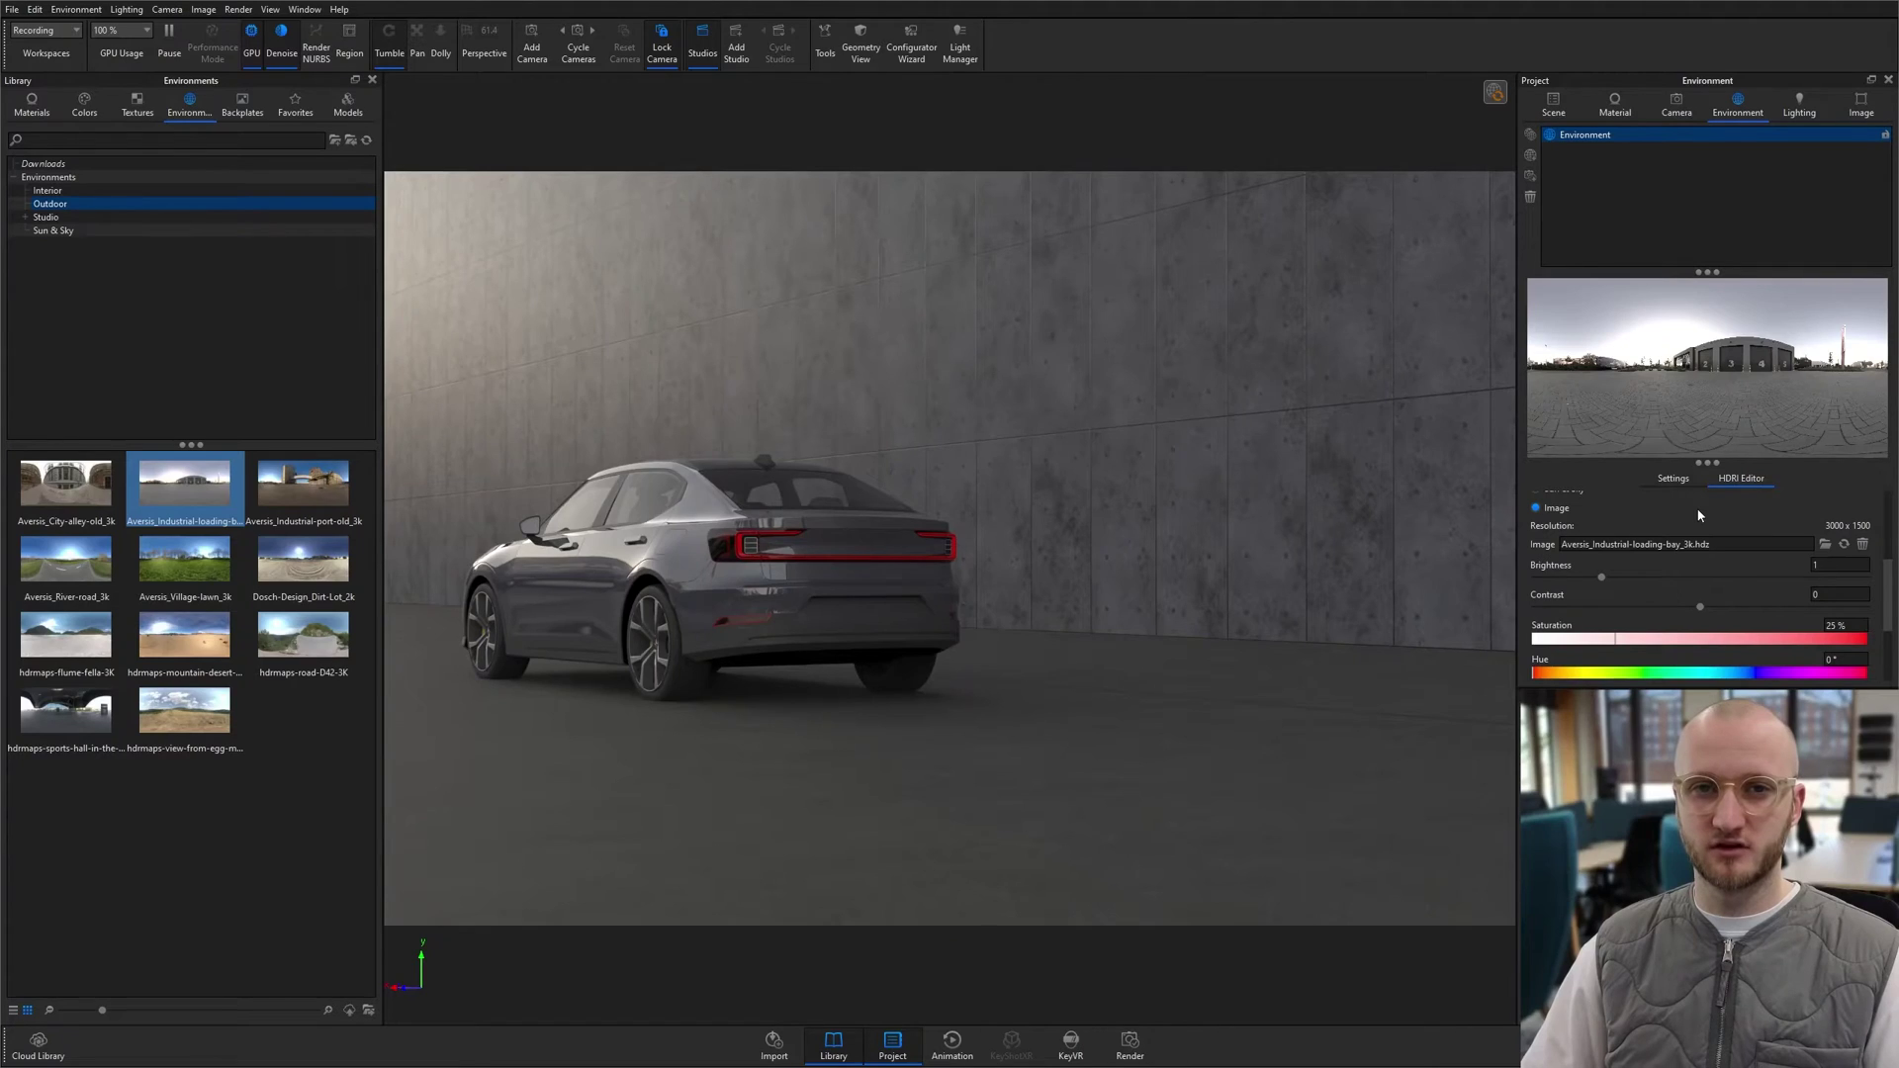
Step: Apply the Interior lighting preset, raise GI bounces to 25, and keep Interior Mode rendering
click(1810, 110)
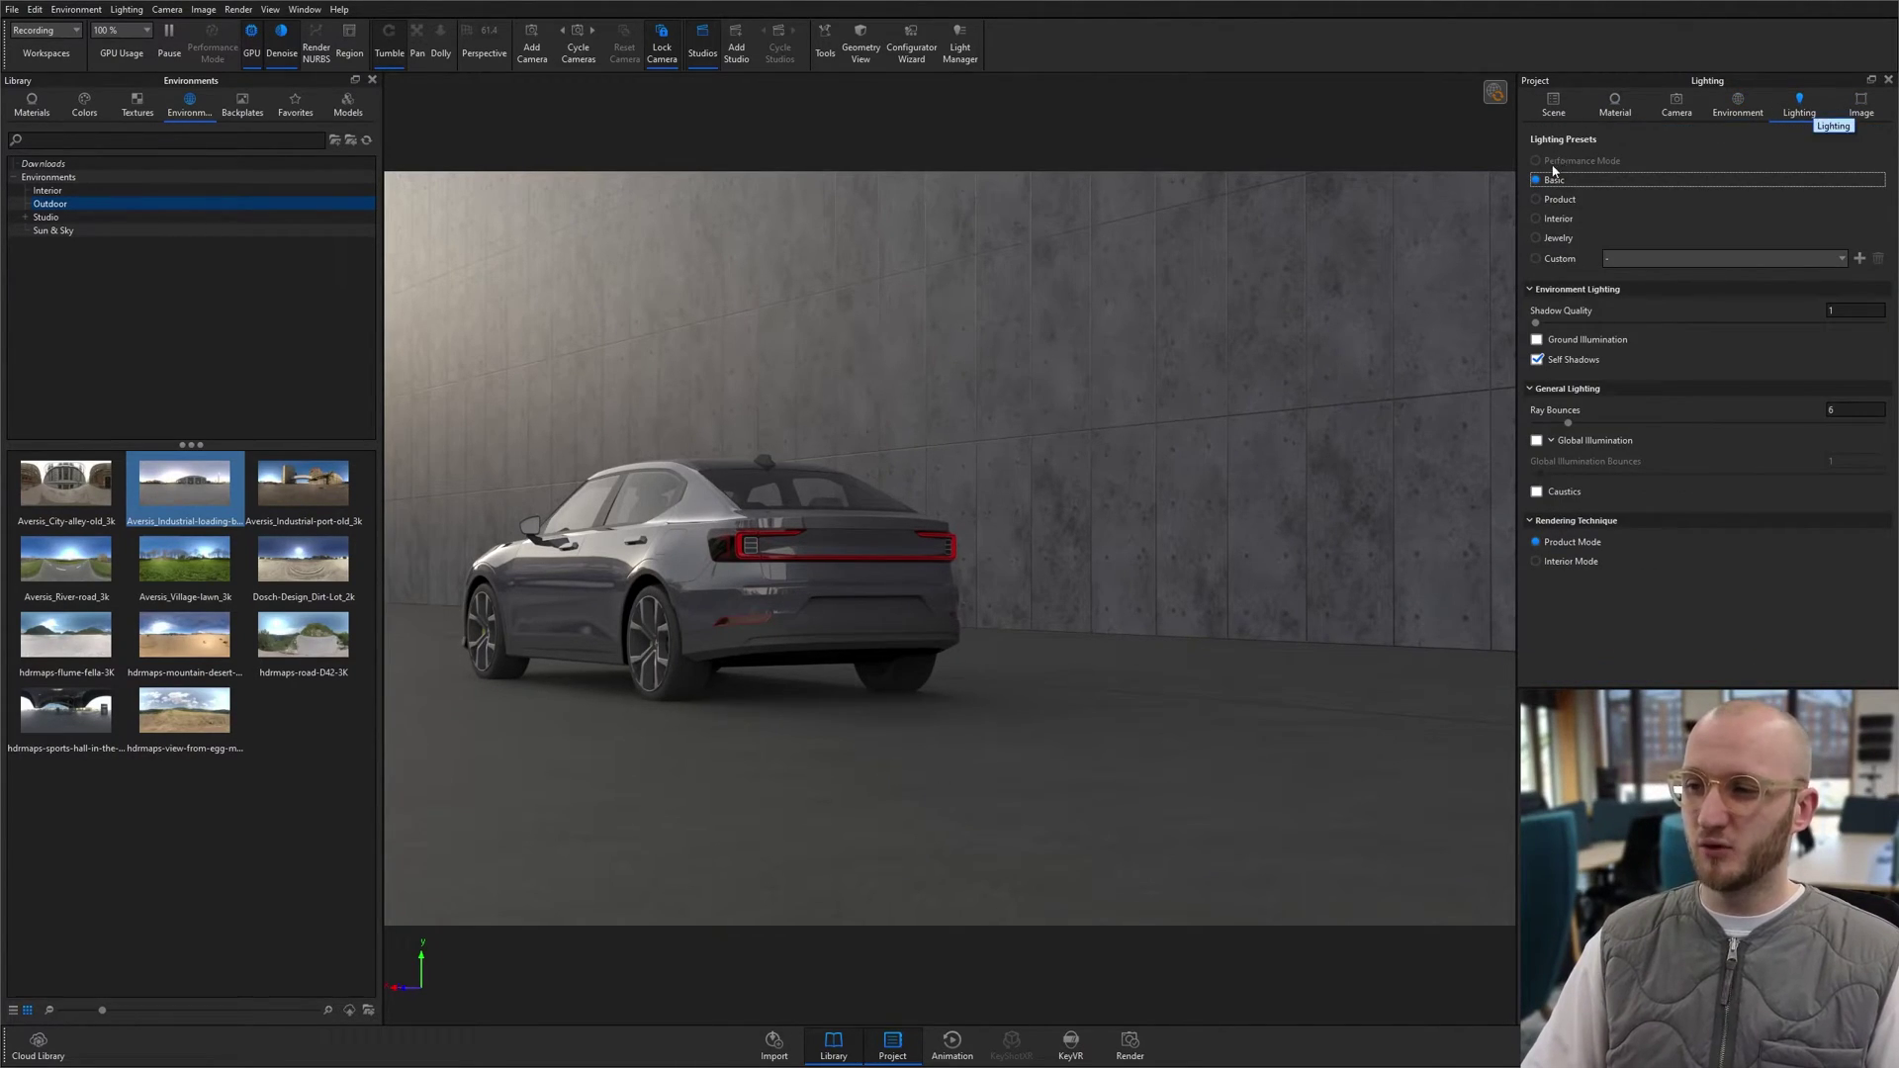
click(1559, 219)
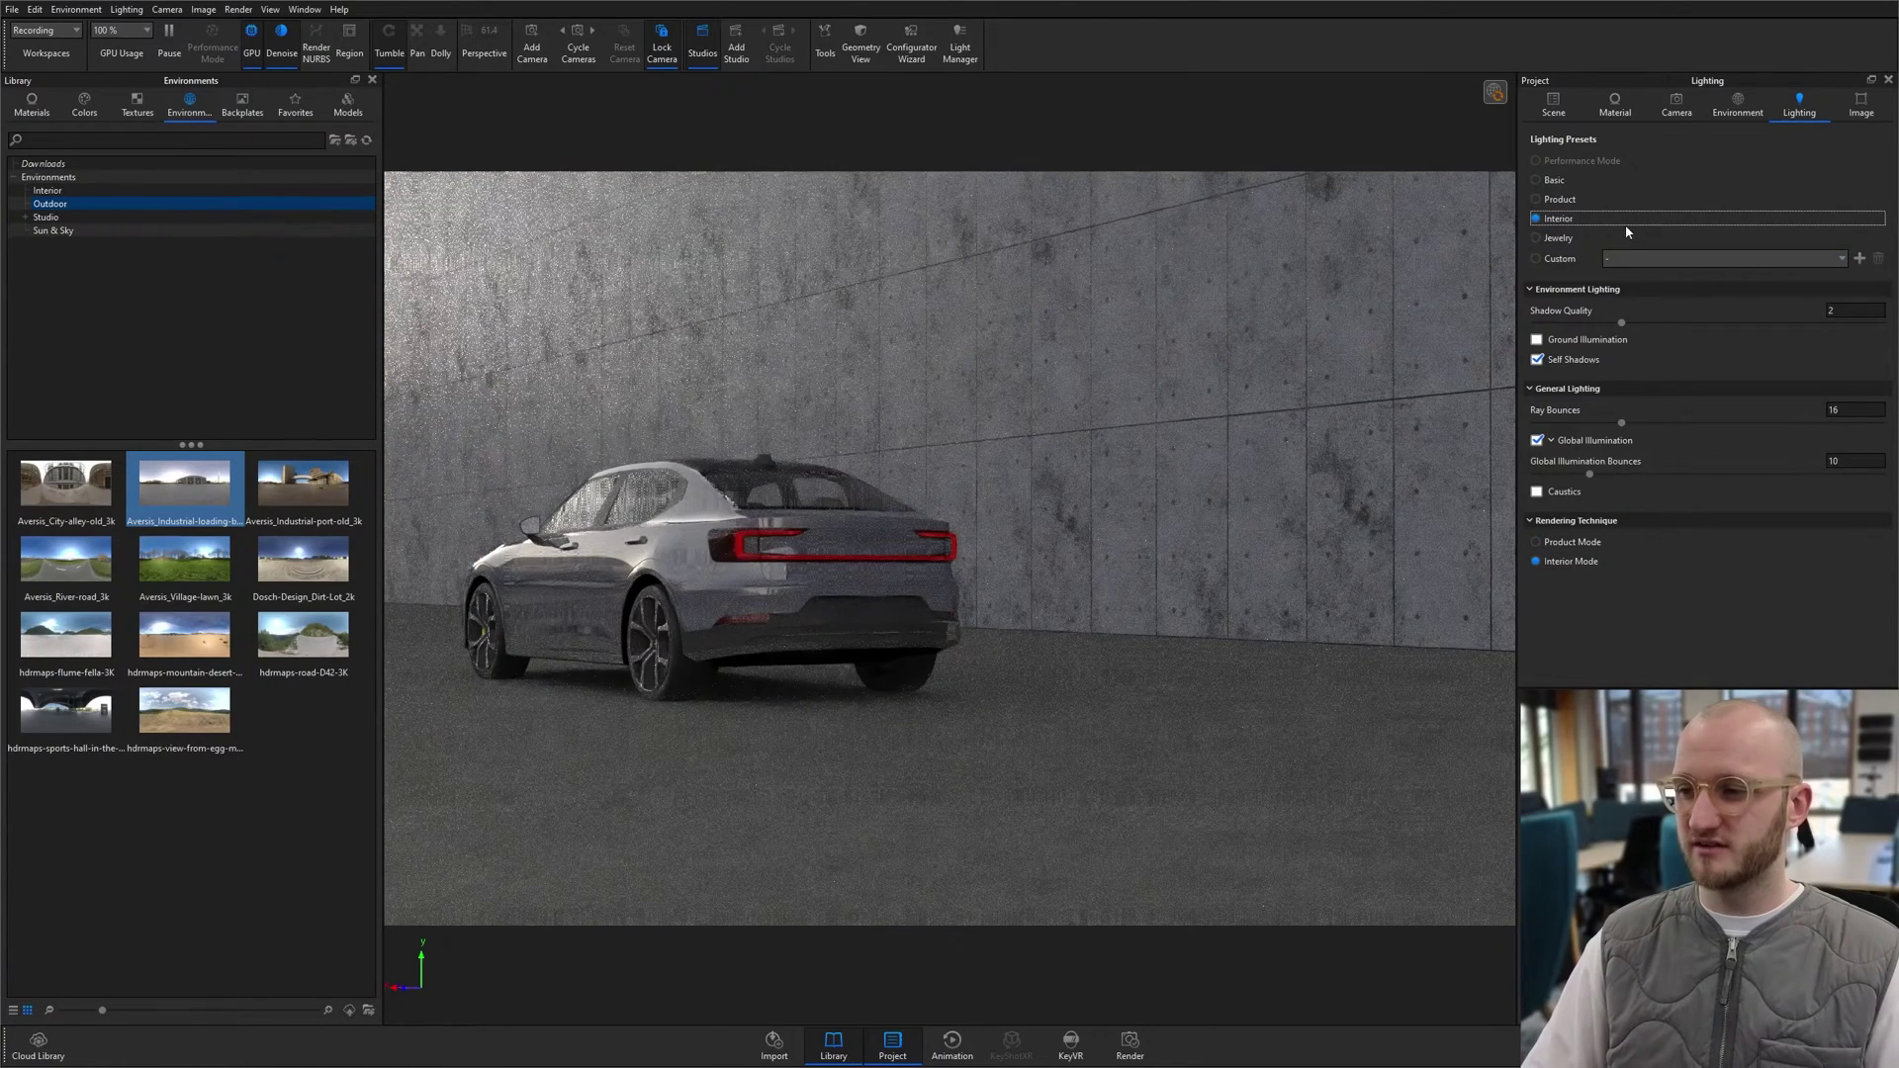
drag(1591, 475, 1704, 422)
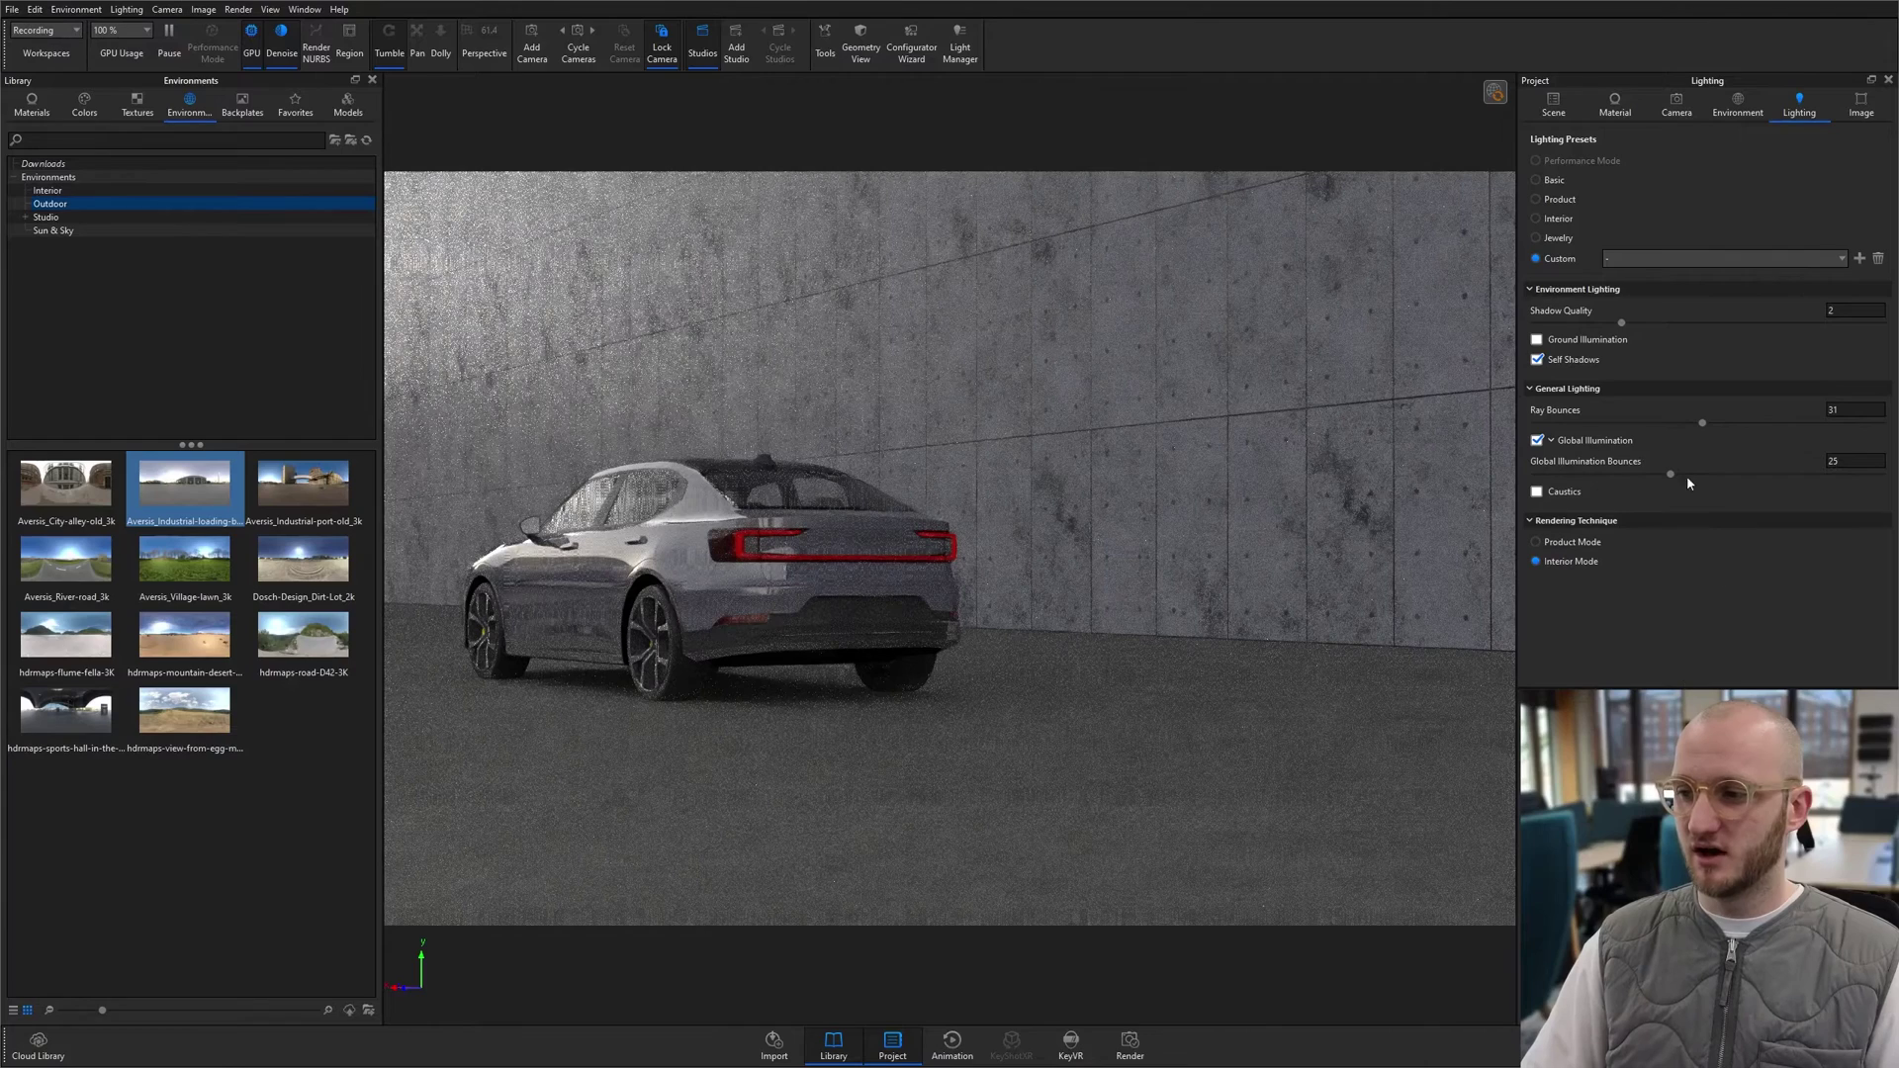
click(1576, 543)
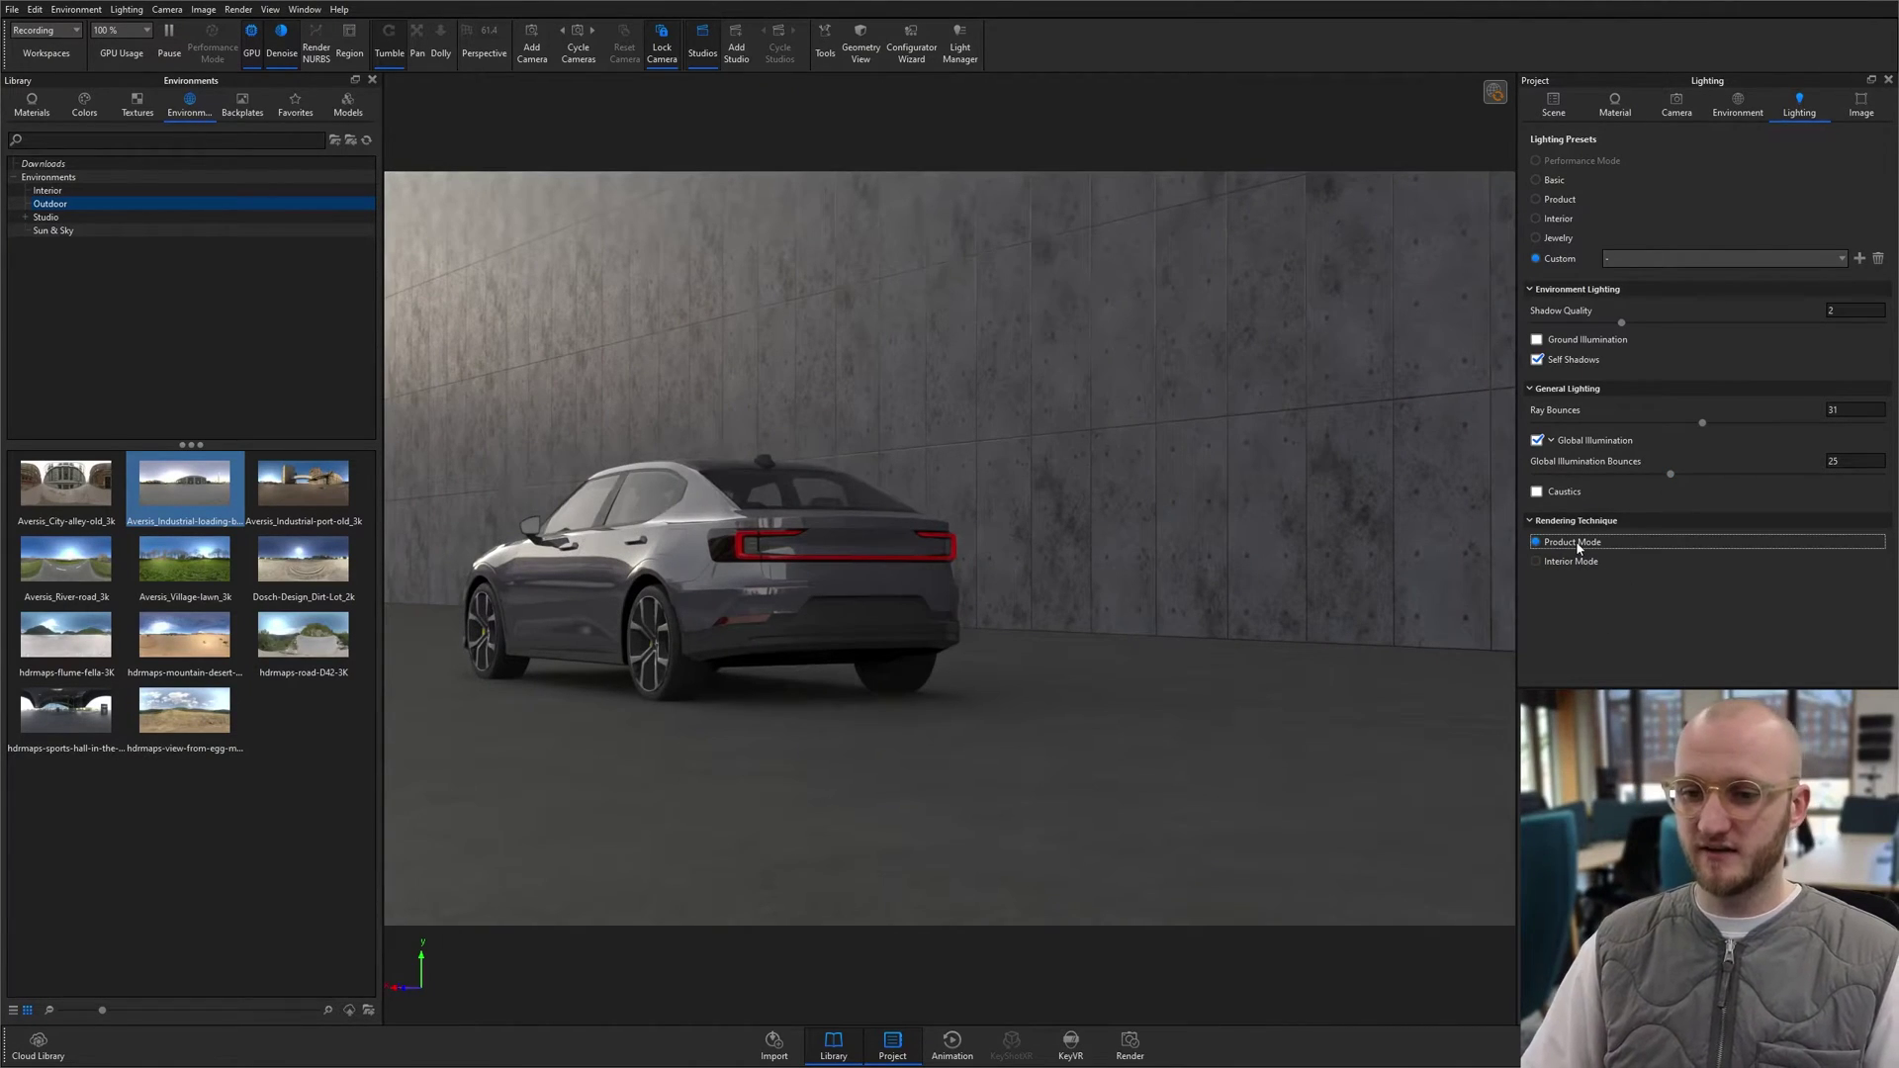
click(1583, 563)
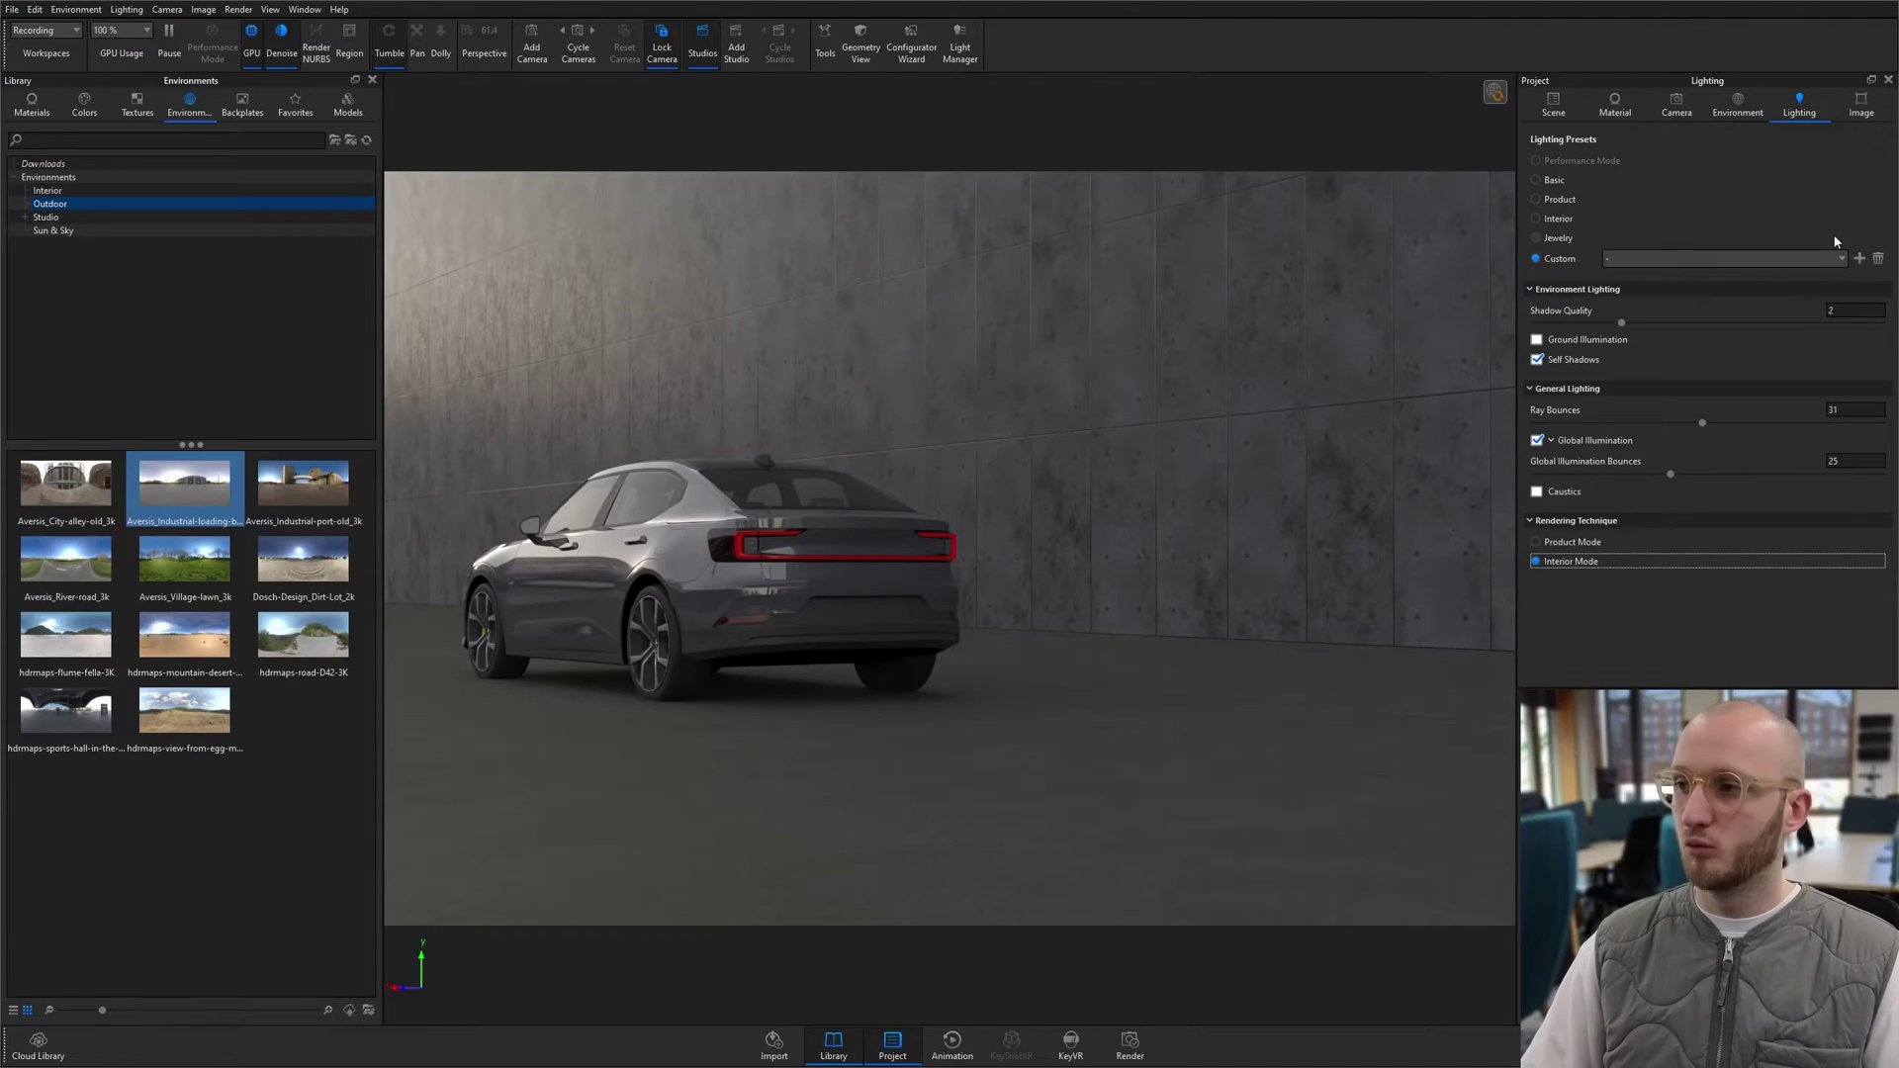
Step: Switch the image style to Photographic with exposure raised to 0.5 EV
click(1861, 105)
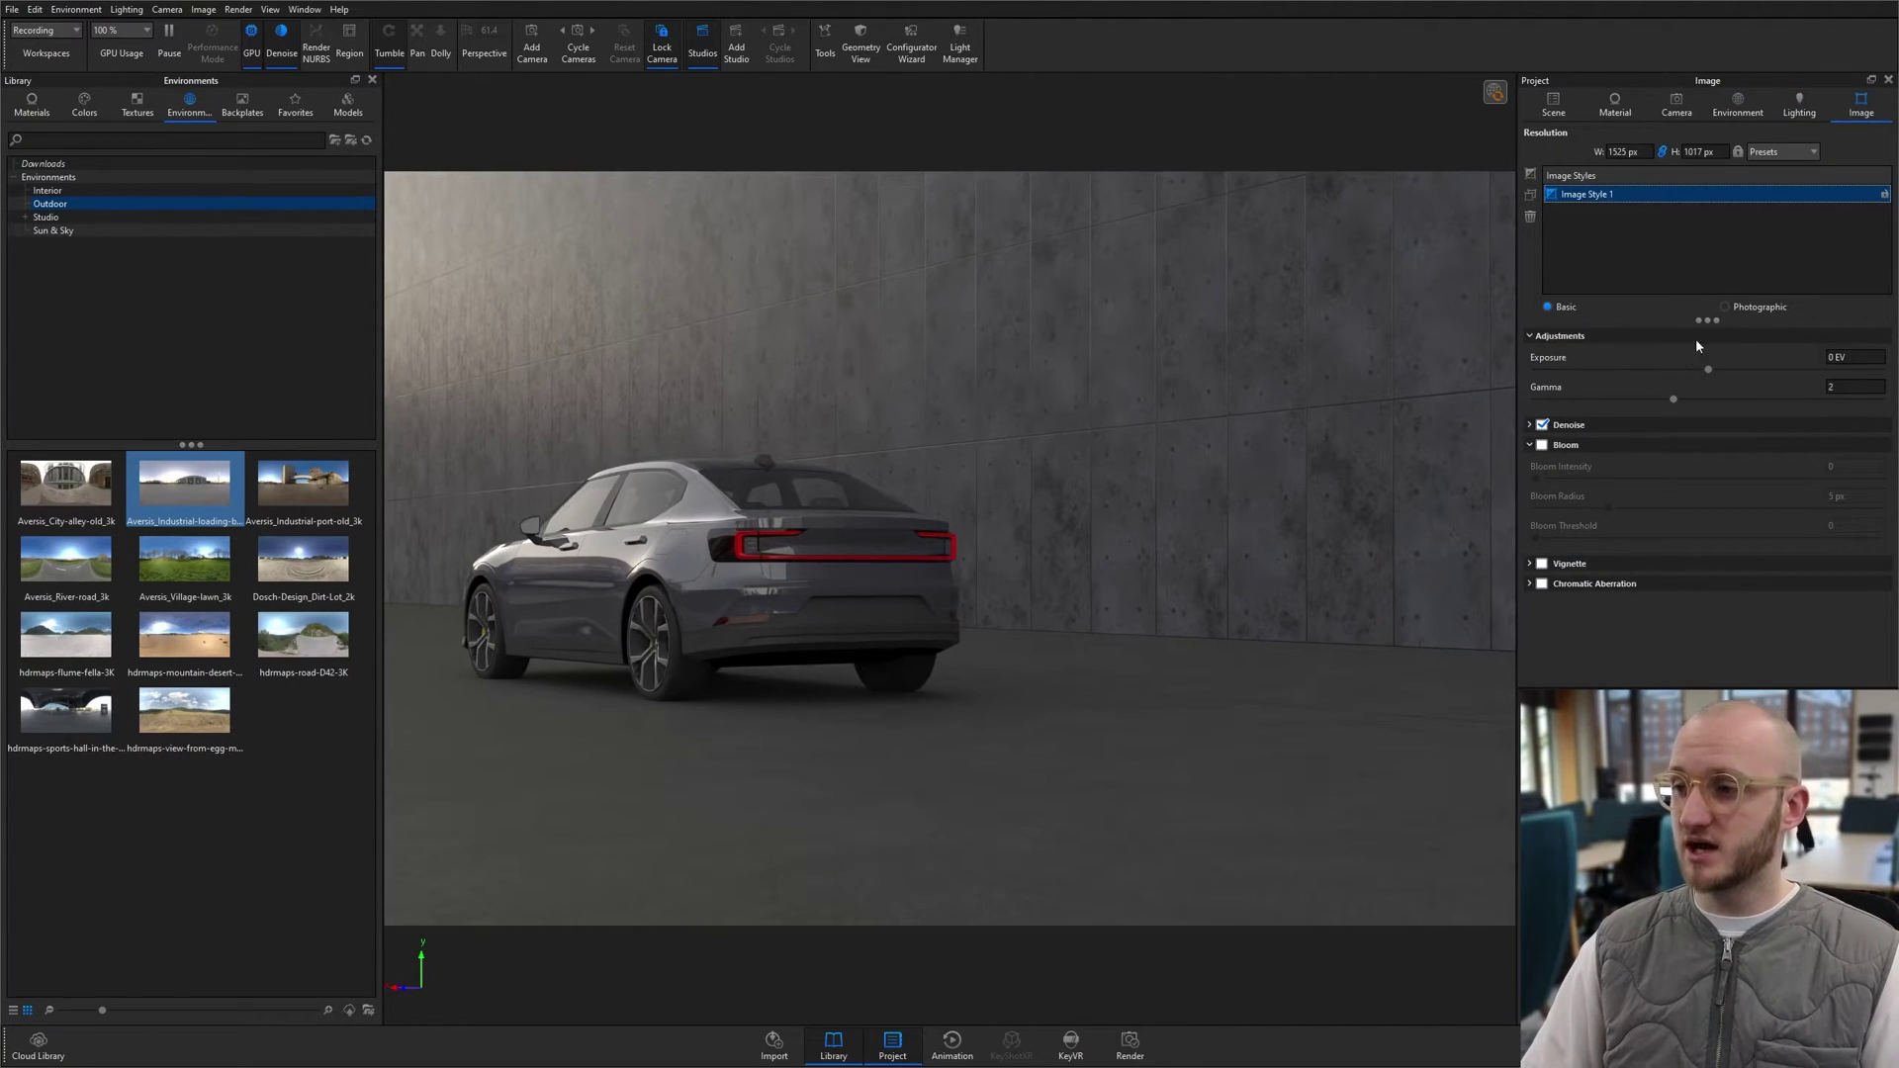
click(1727, 306)
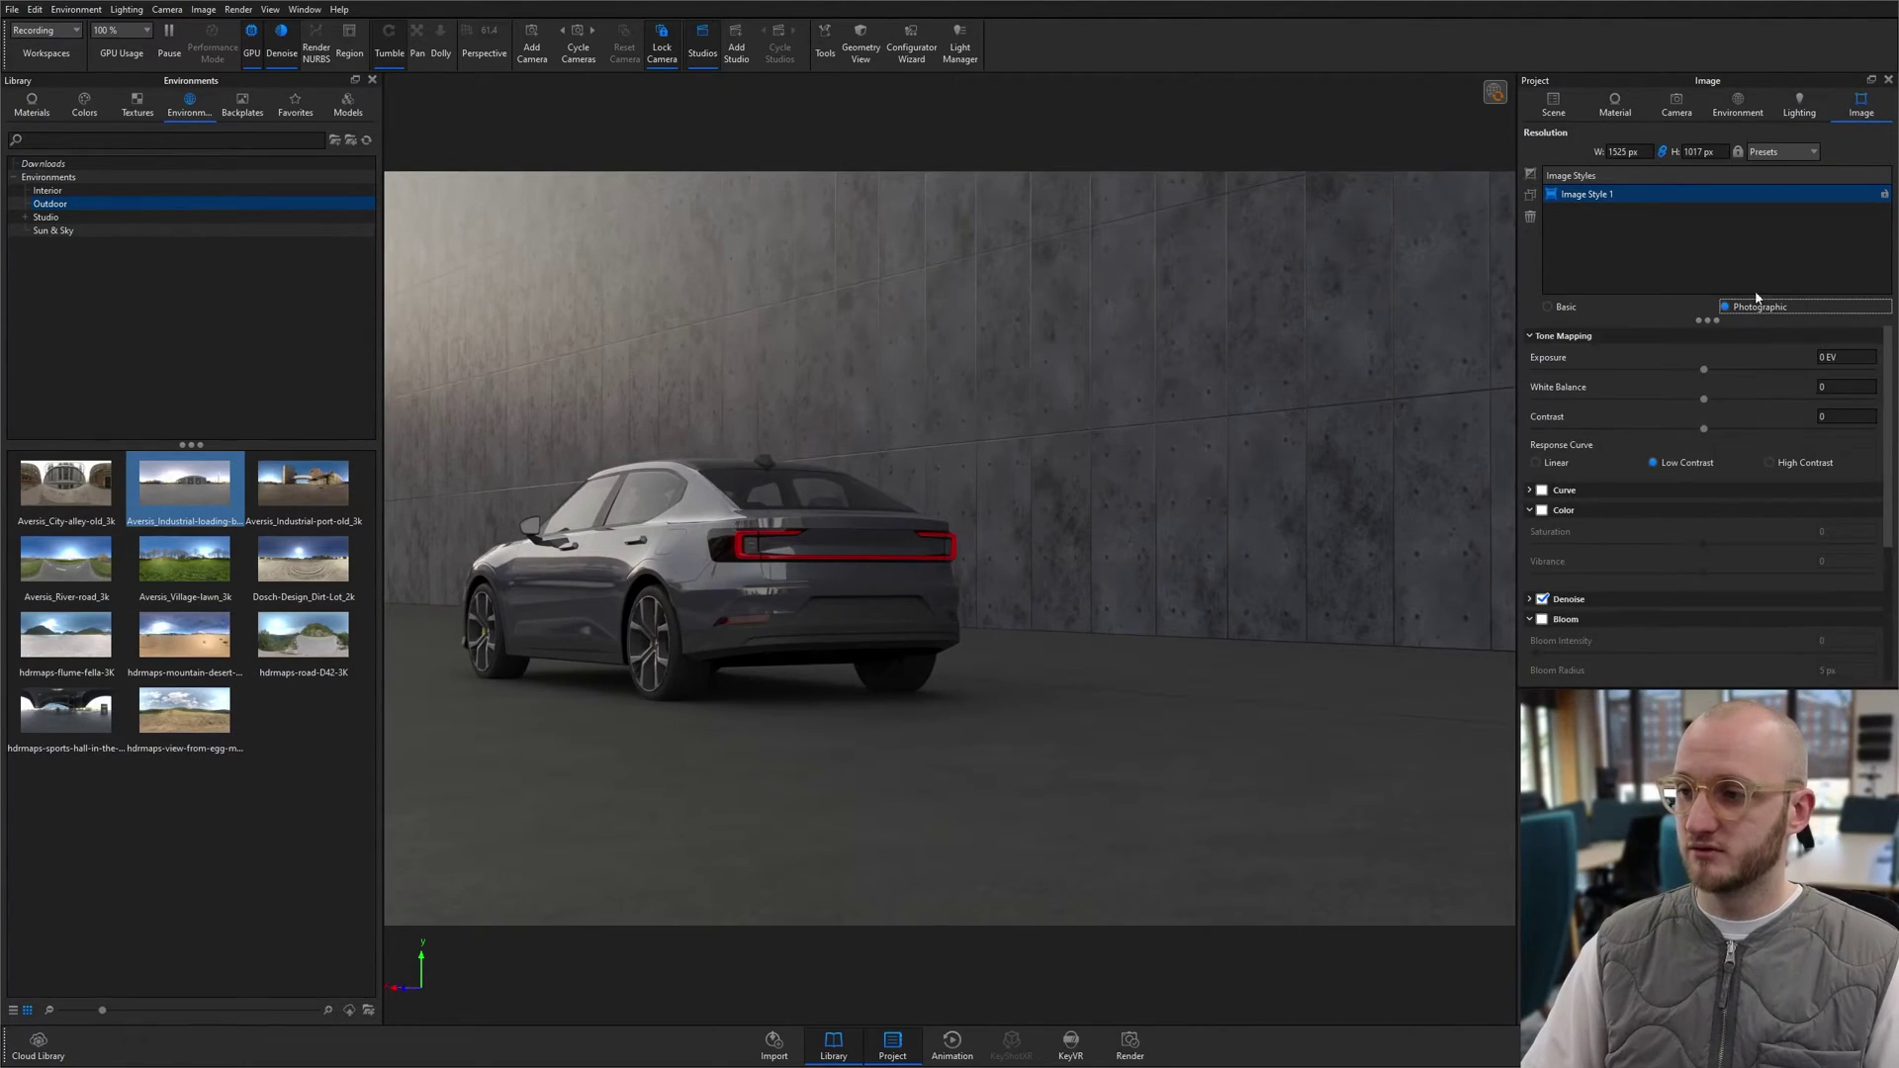
drag(1706, 370, 1724, 429)
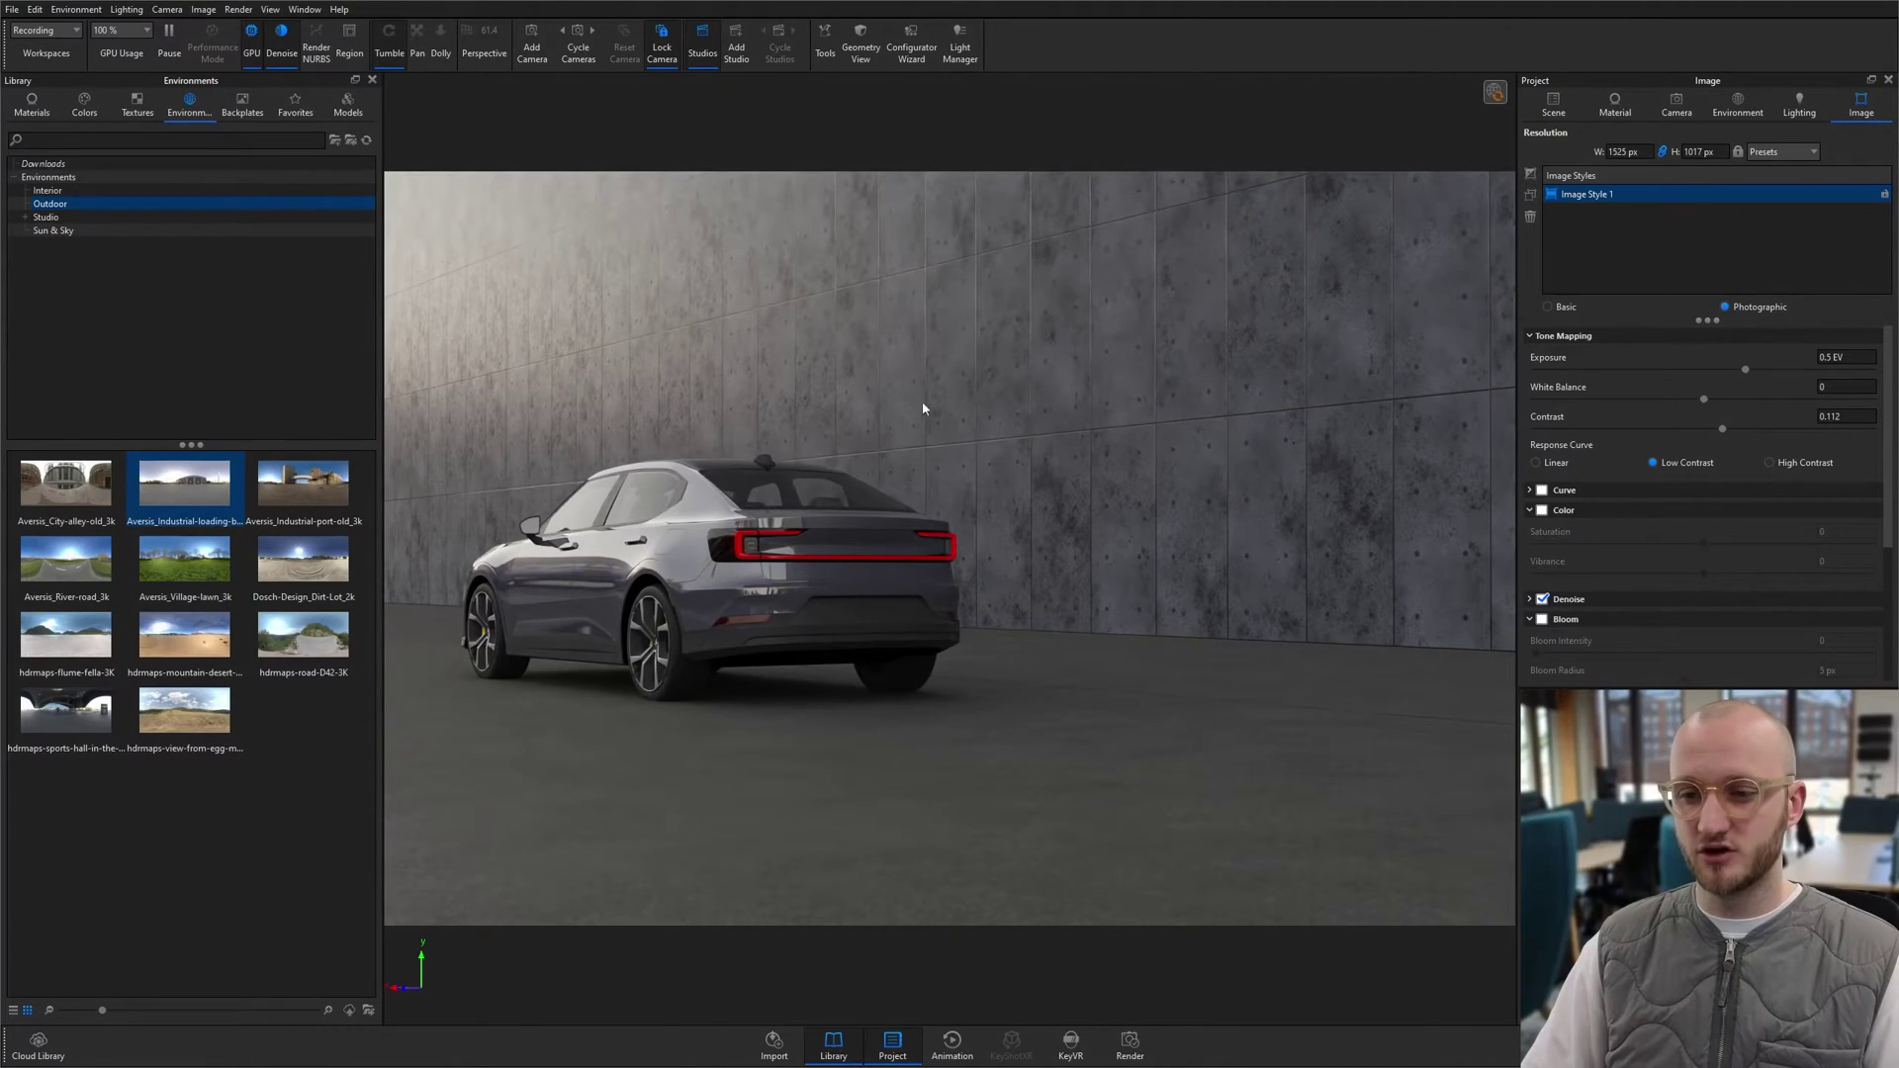
Step: Compare against the Polestar Ad photo, then enable Color adjustment with saturation about -0.39
key(super)
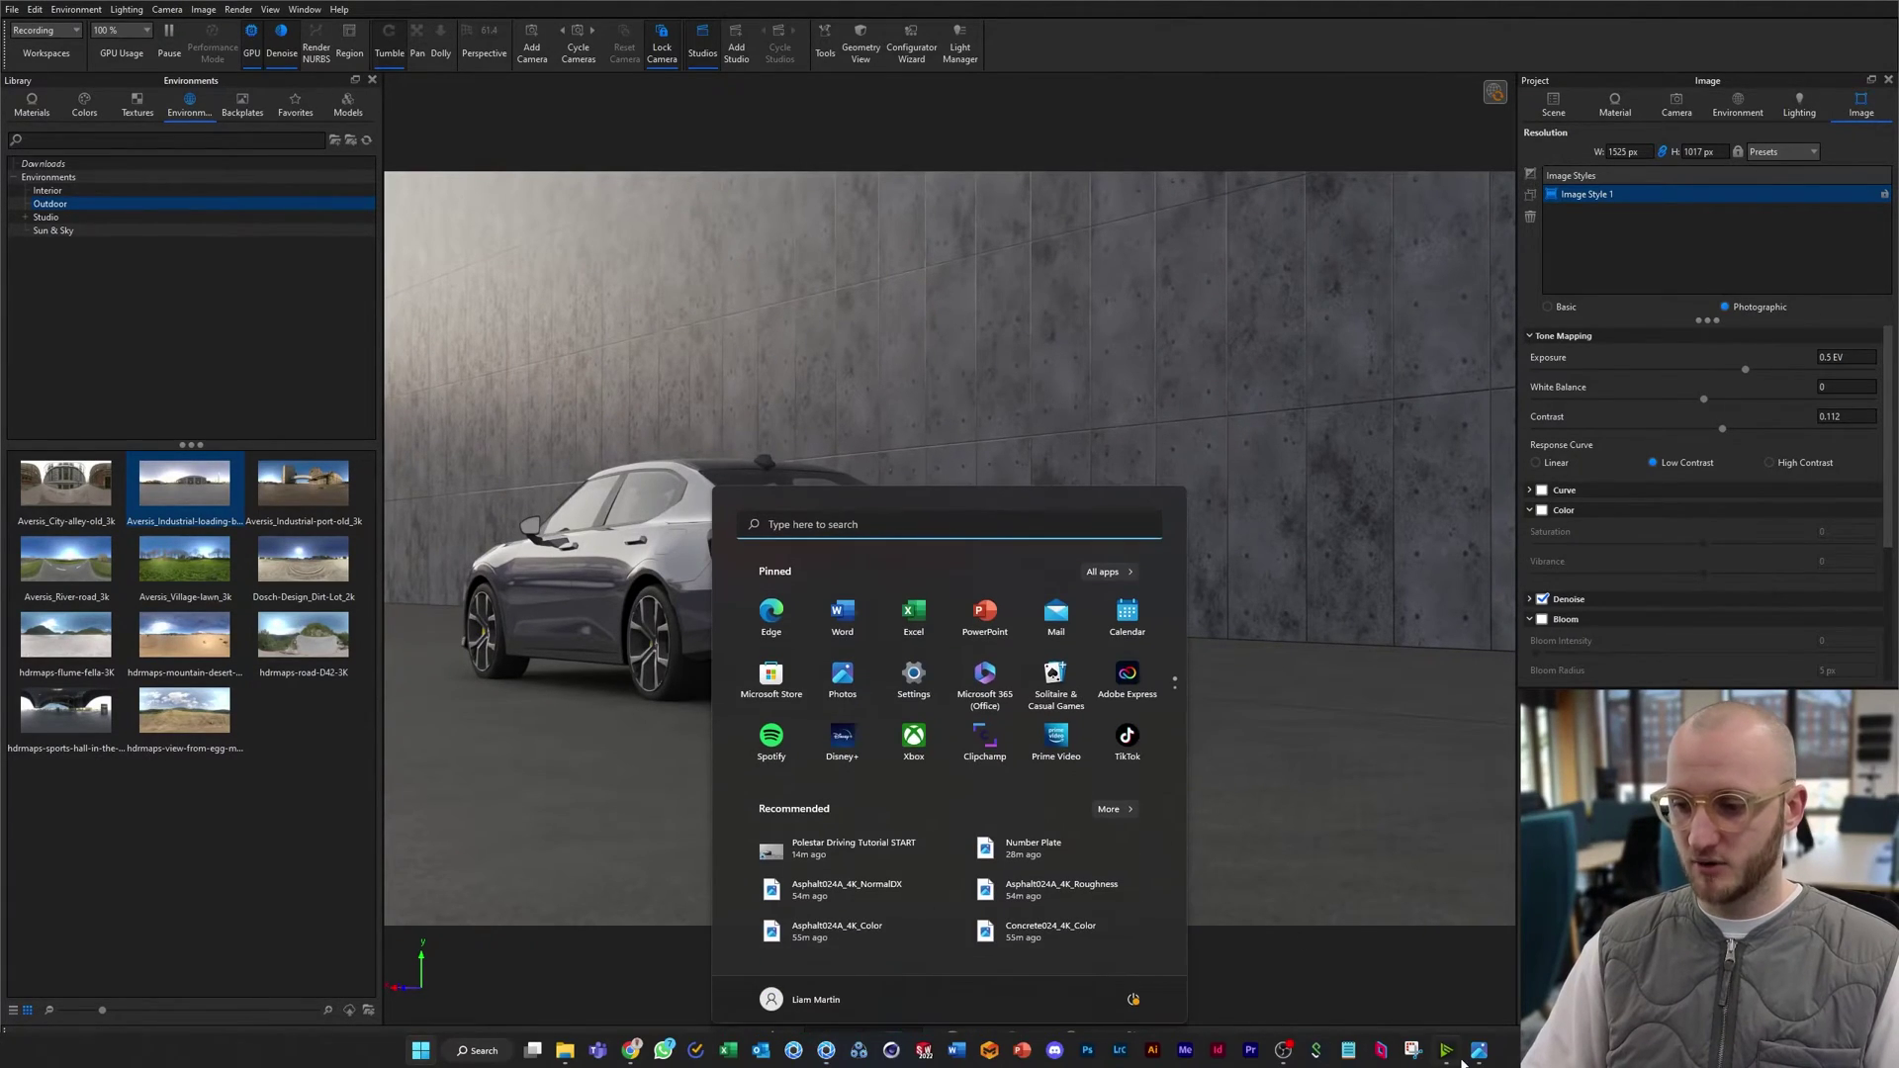
click(1480, 1054)
scroll(1702, 657, down, 3)
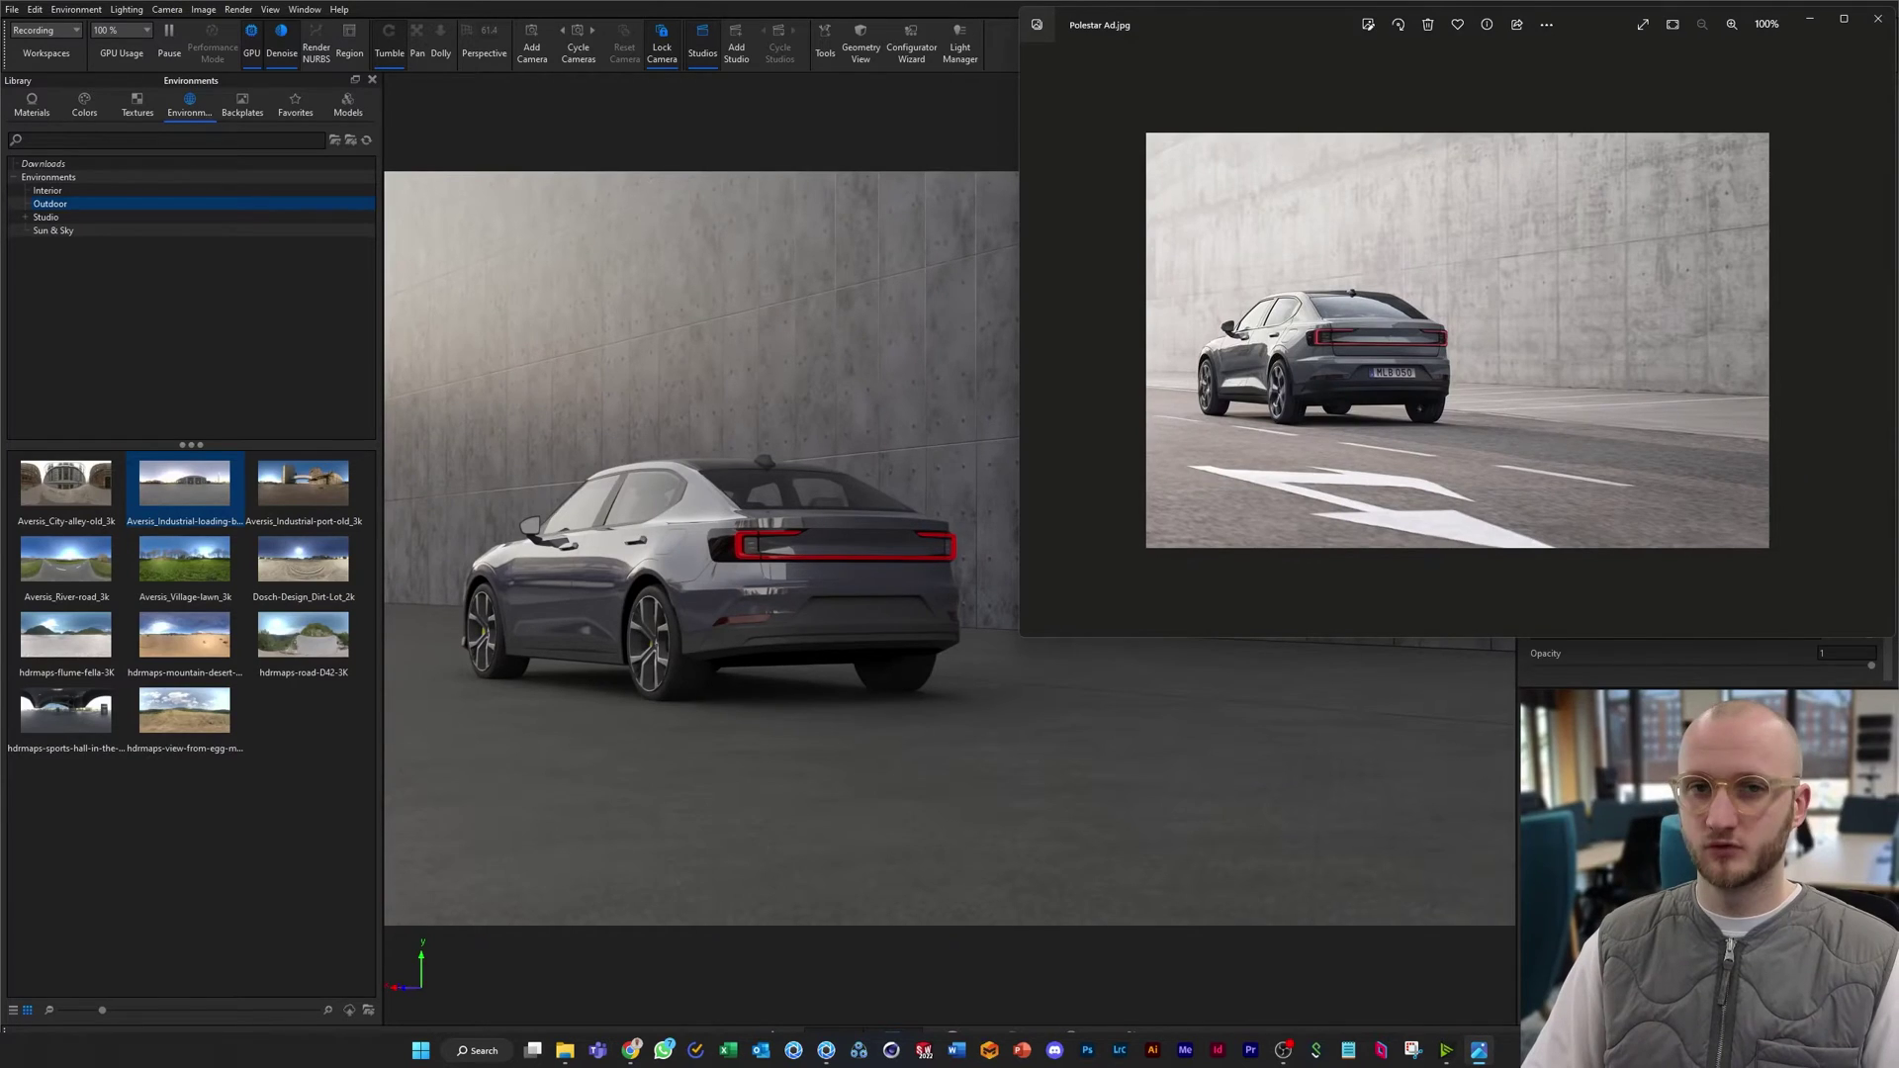
click(1682, 658)
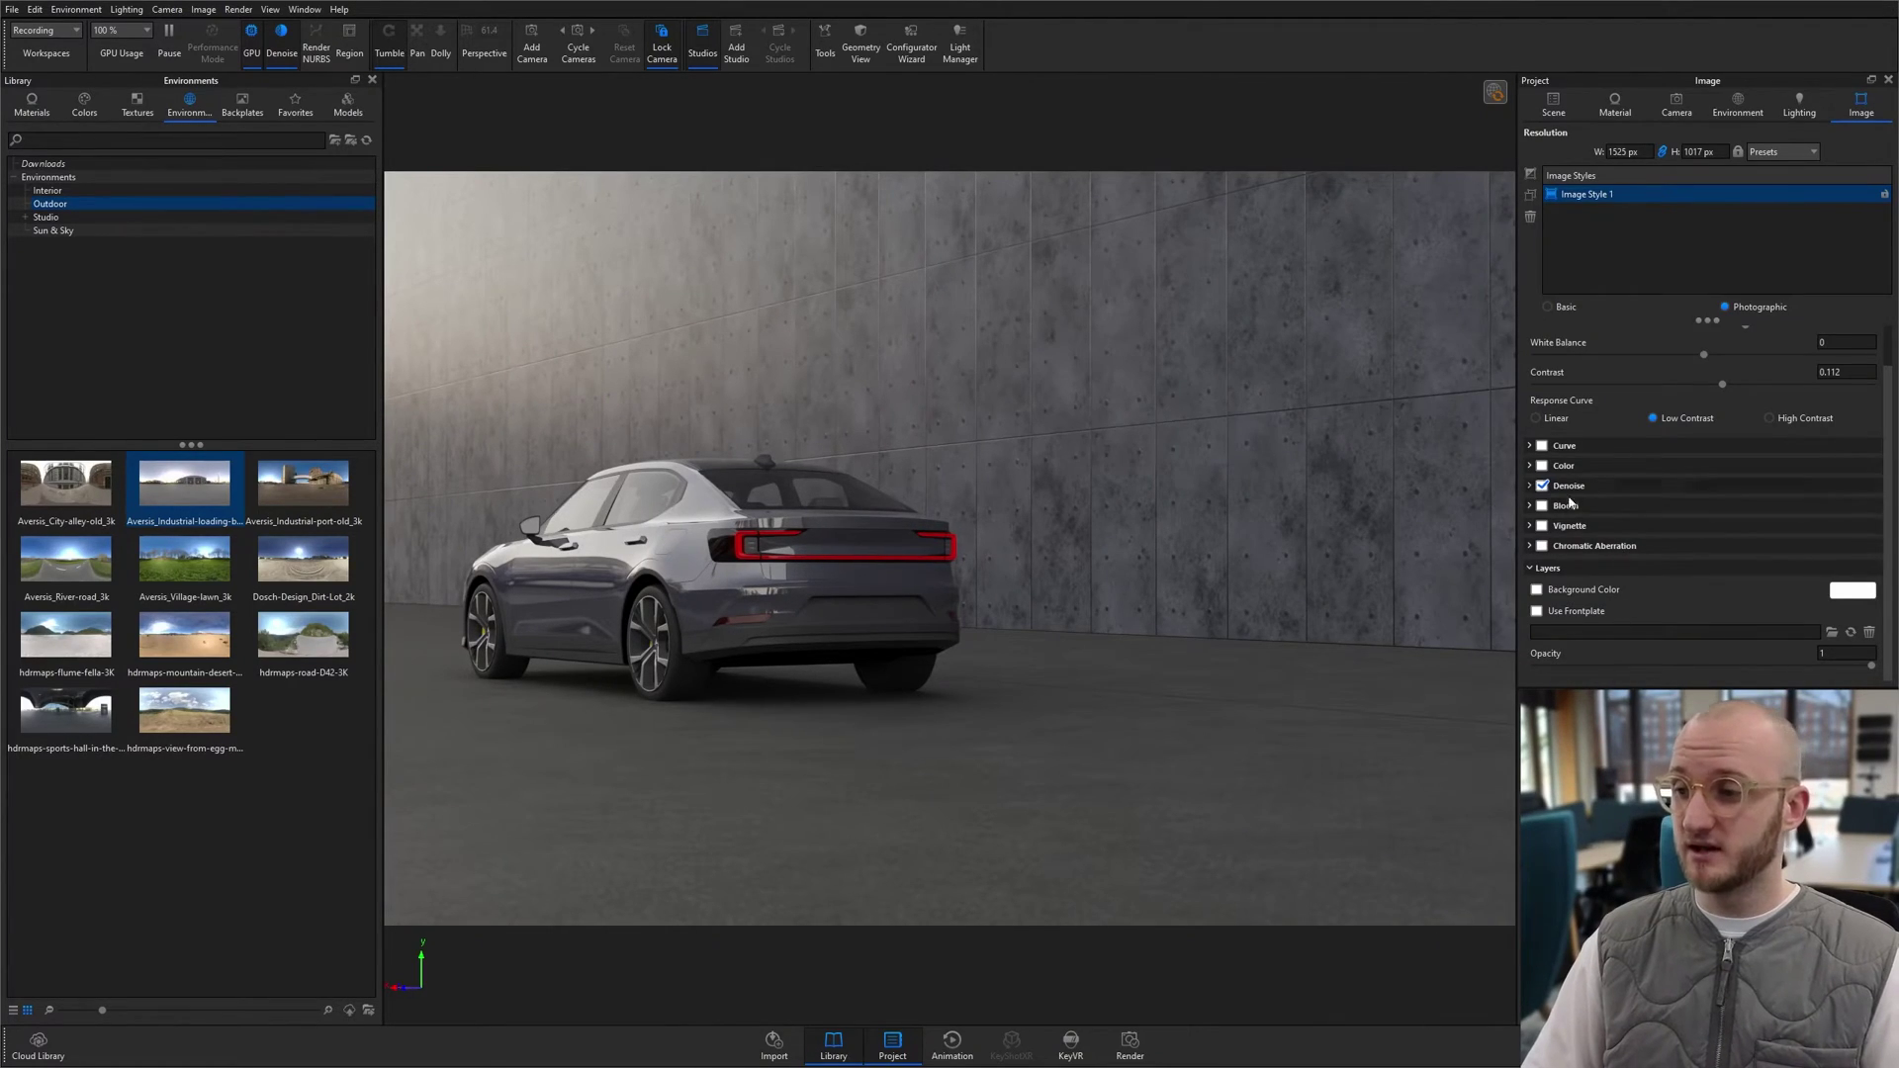
click(1542, 465)
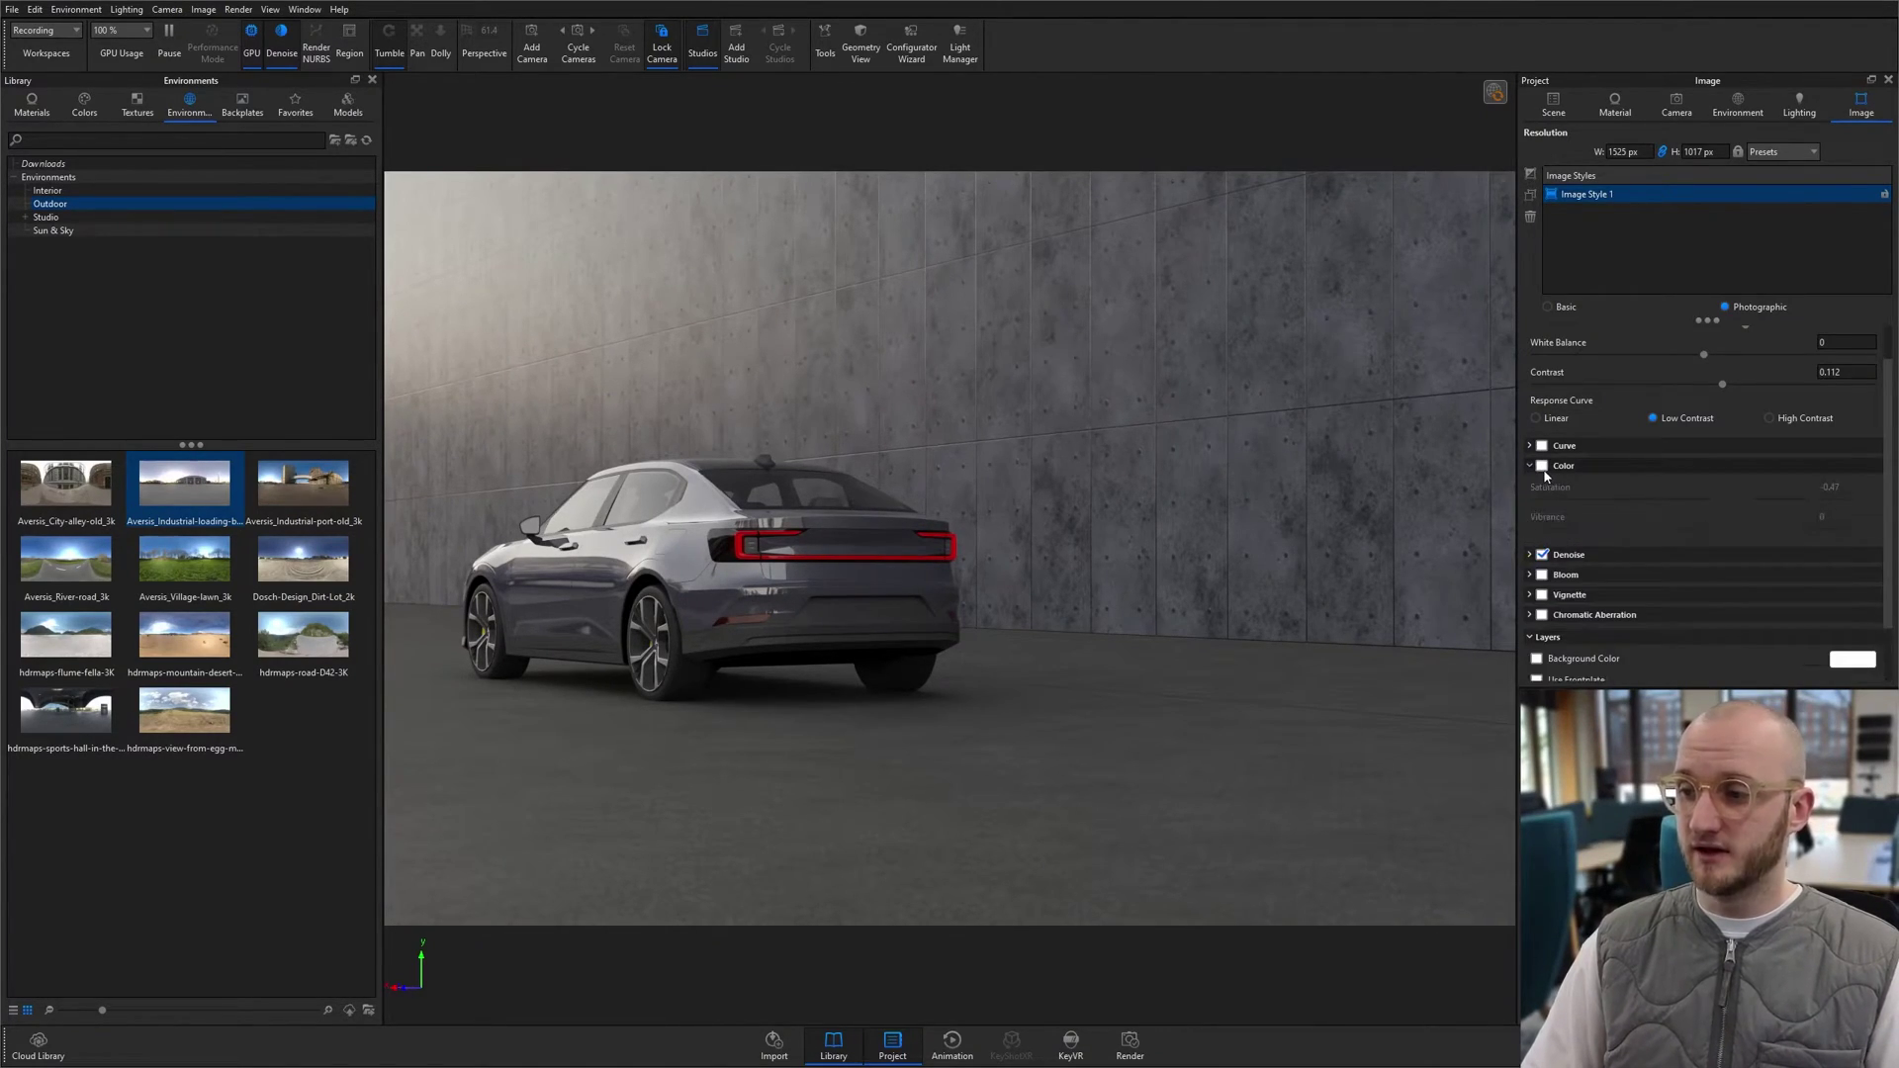
drag(1623, 500, 1638, 501)
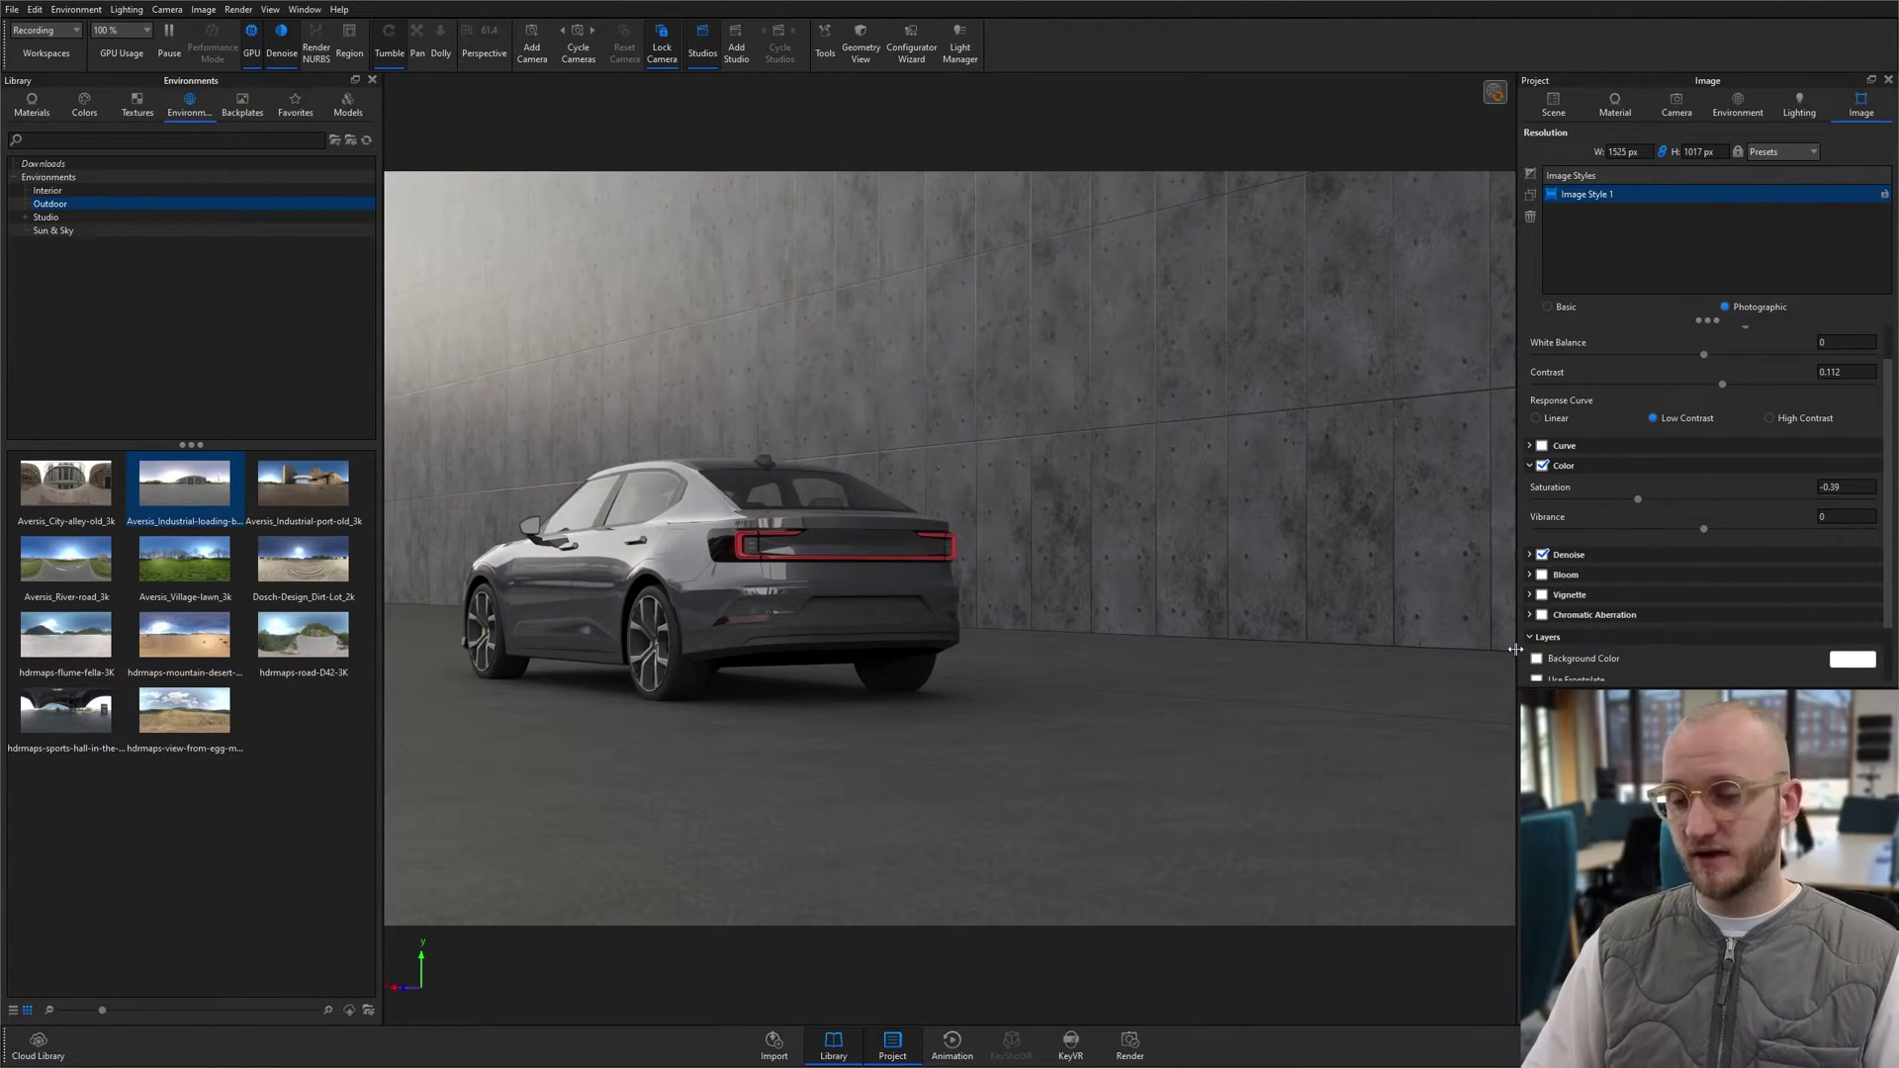
Step: Enable bloom at 0.759 intensity, 100 px radius and 0.468 threshold, then hide the library
click(1542, 575)
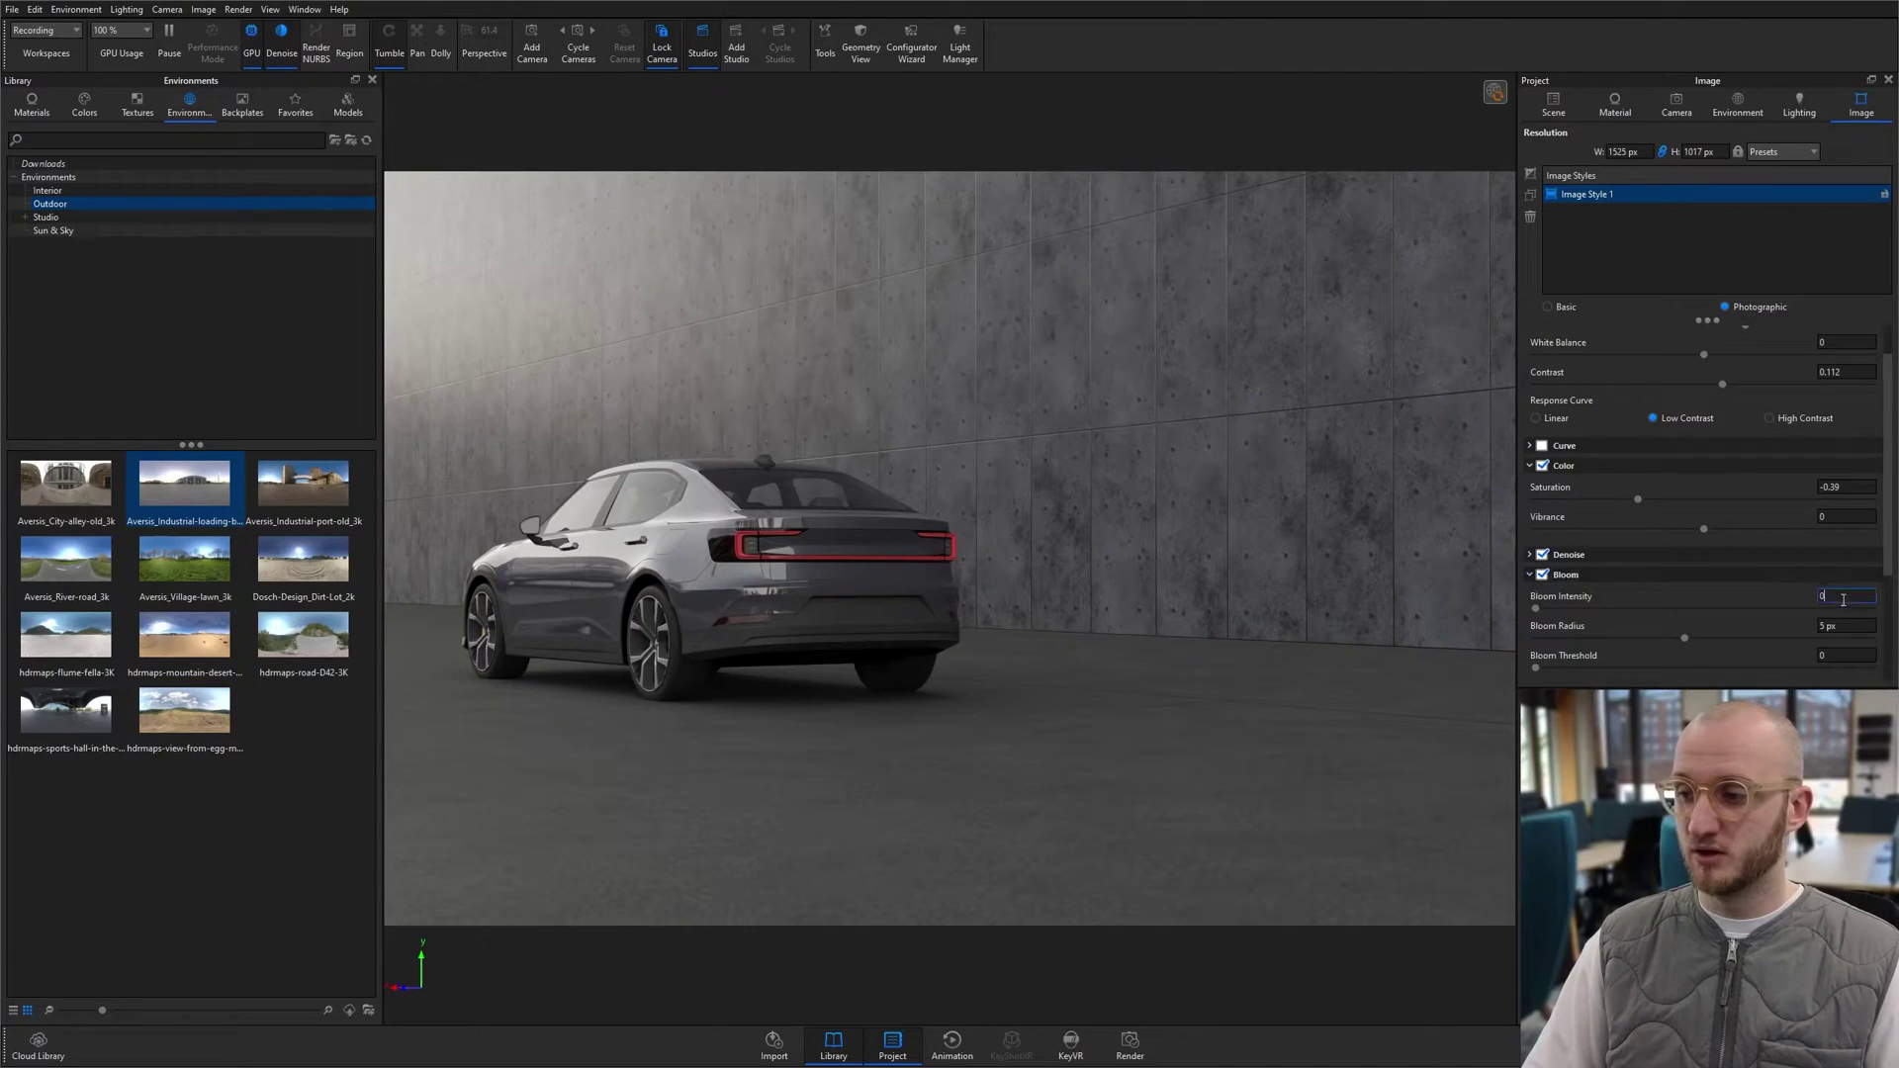
text(1)
key(Tab)
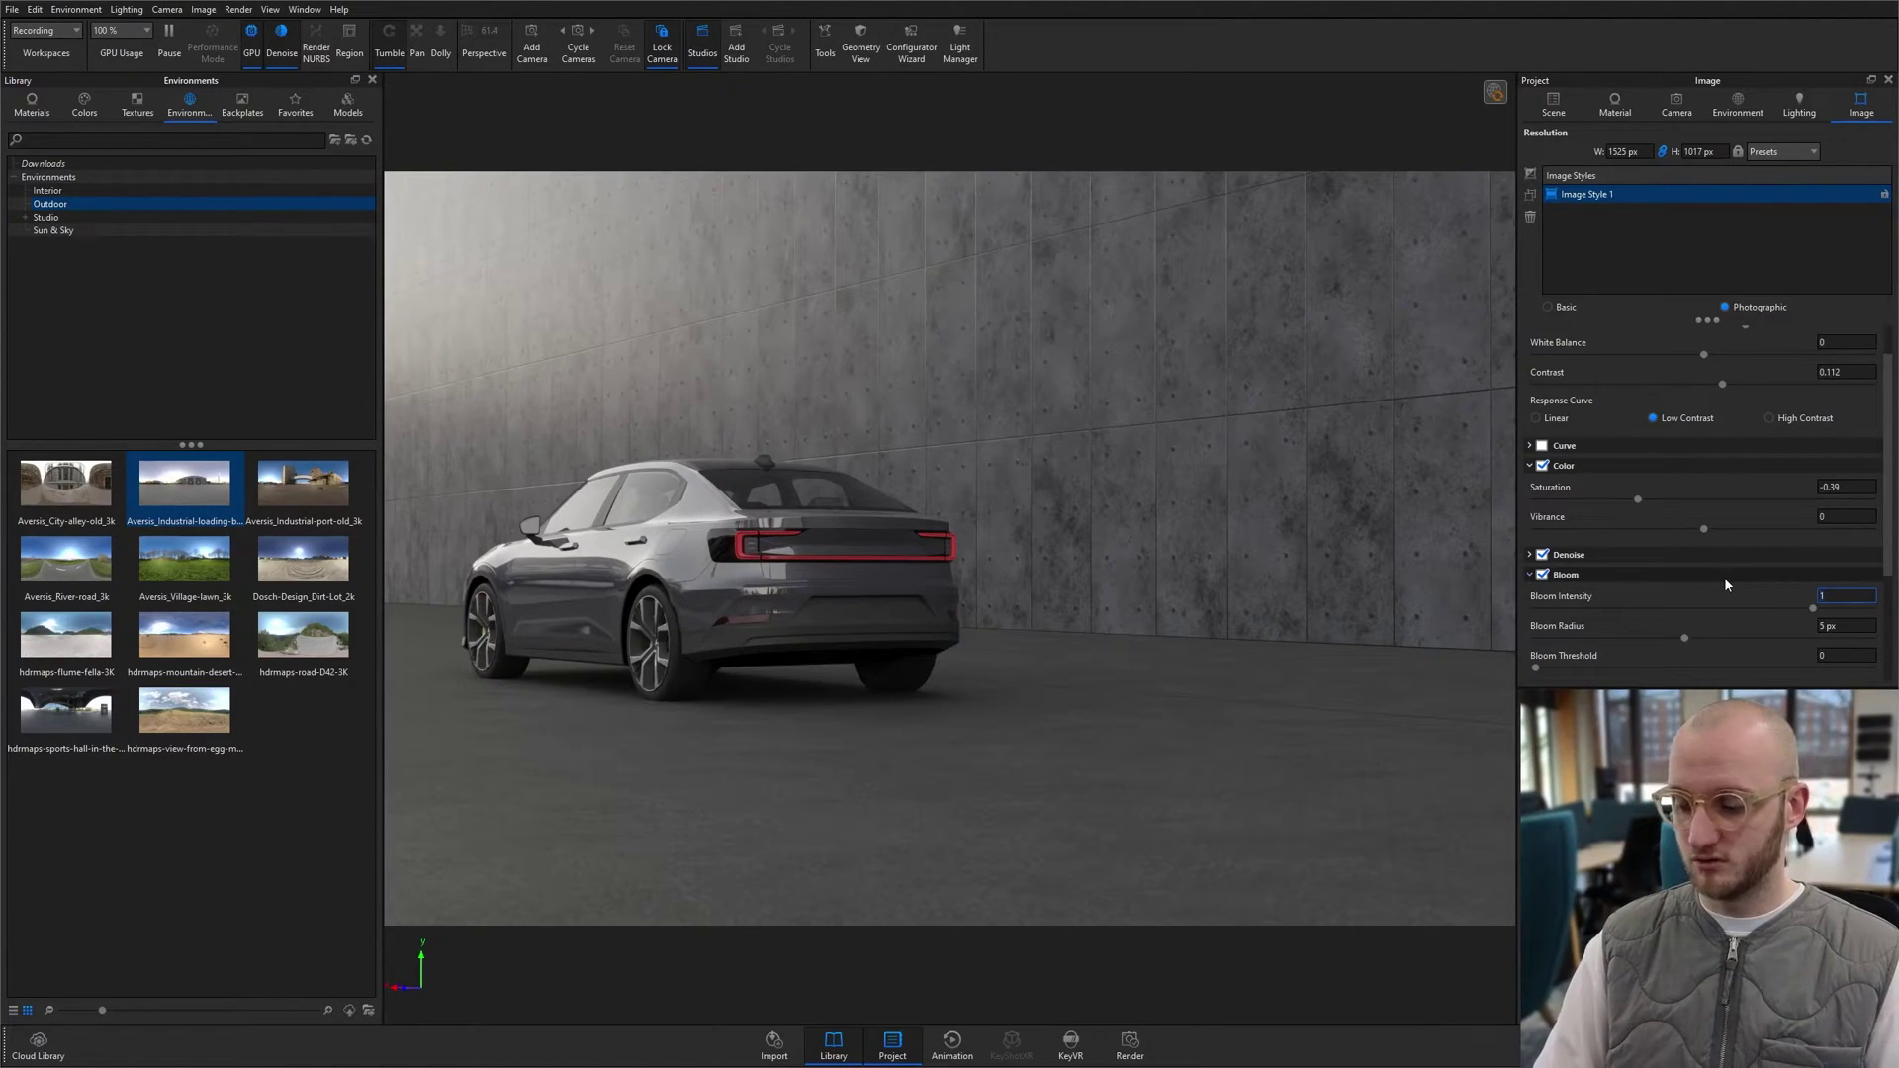
text(100)
key(Return)
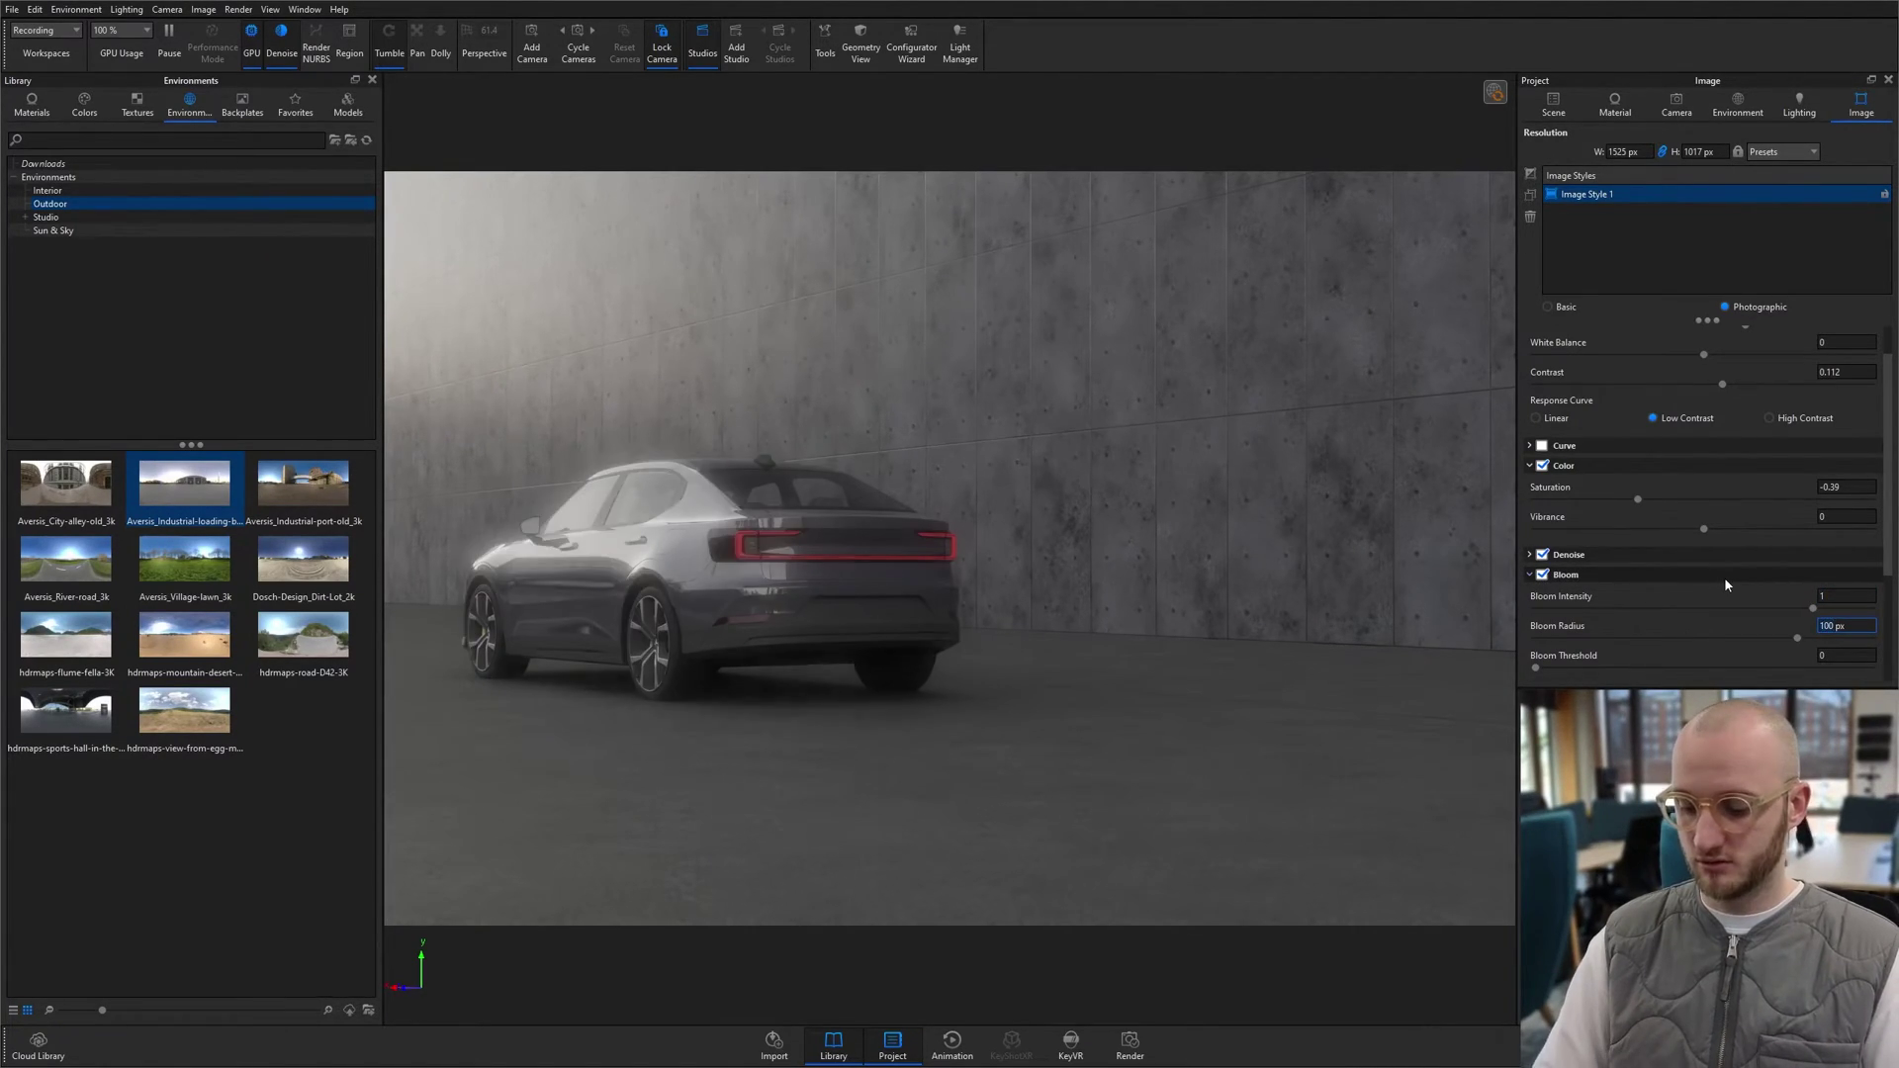
drag(1536, 669, 1615, 669)
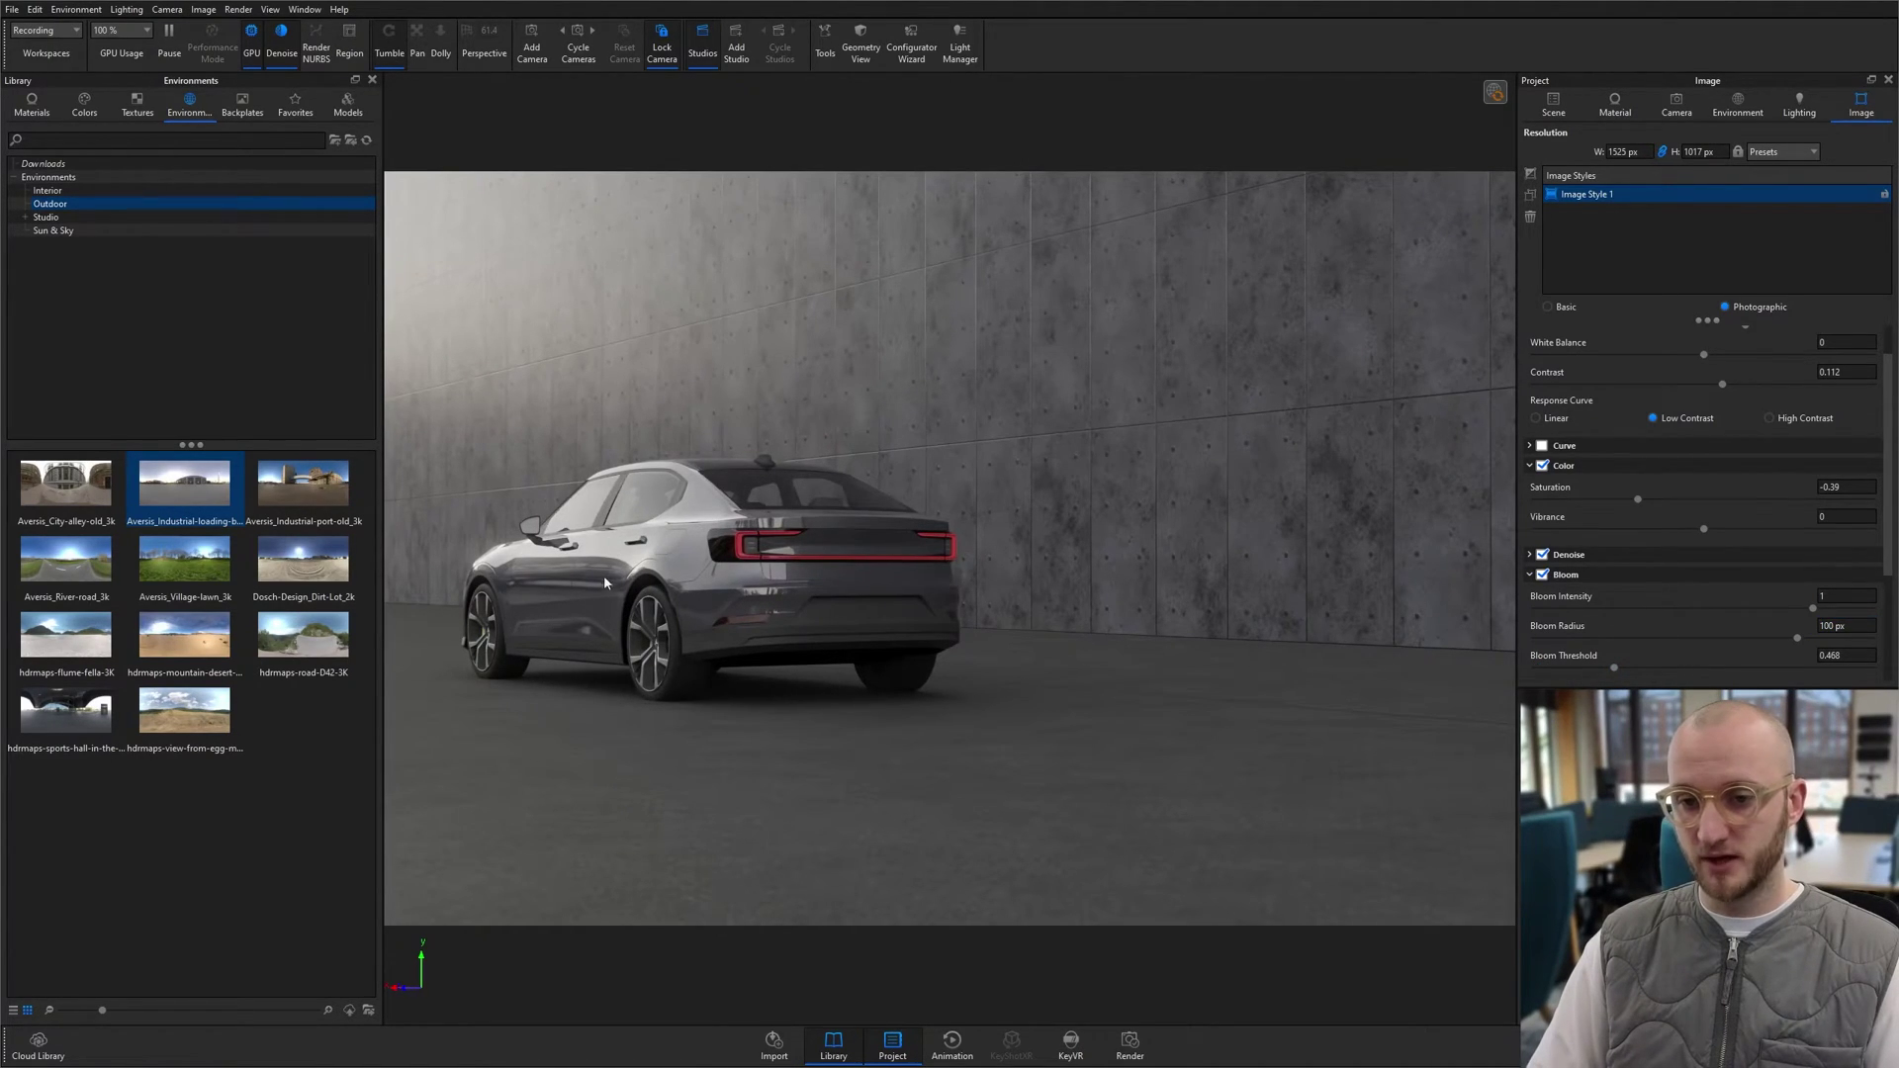
drag(1814, 608, 1747, 610)
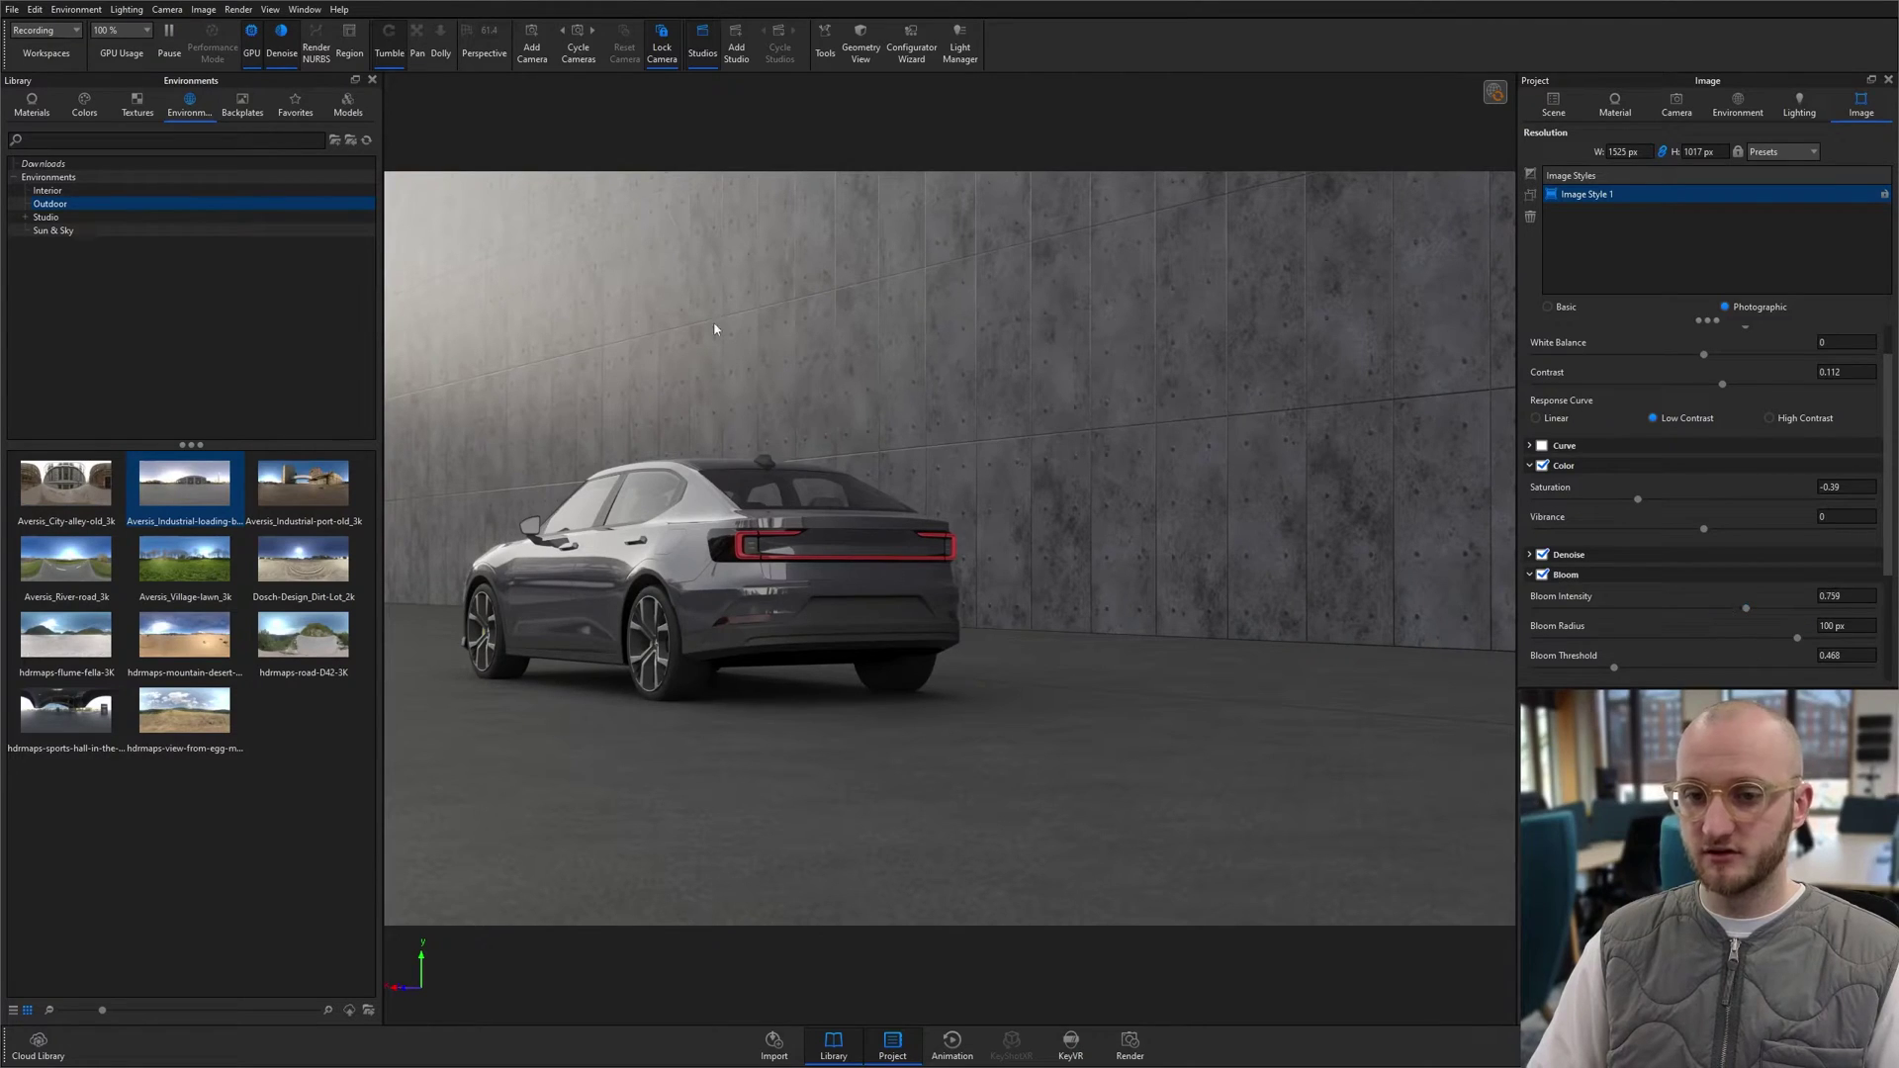
click(372, 80)
Step: In the wall's material graph, insert a Color Adjust node on base colour with contrast 0.46
double_click(1181, 416)
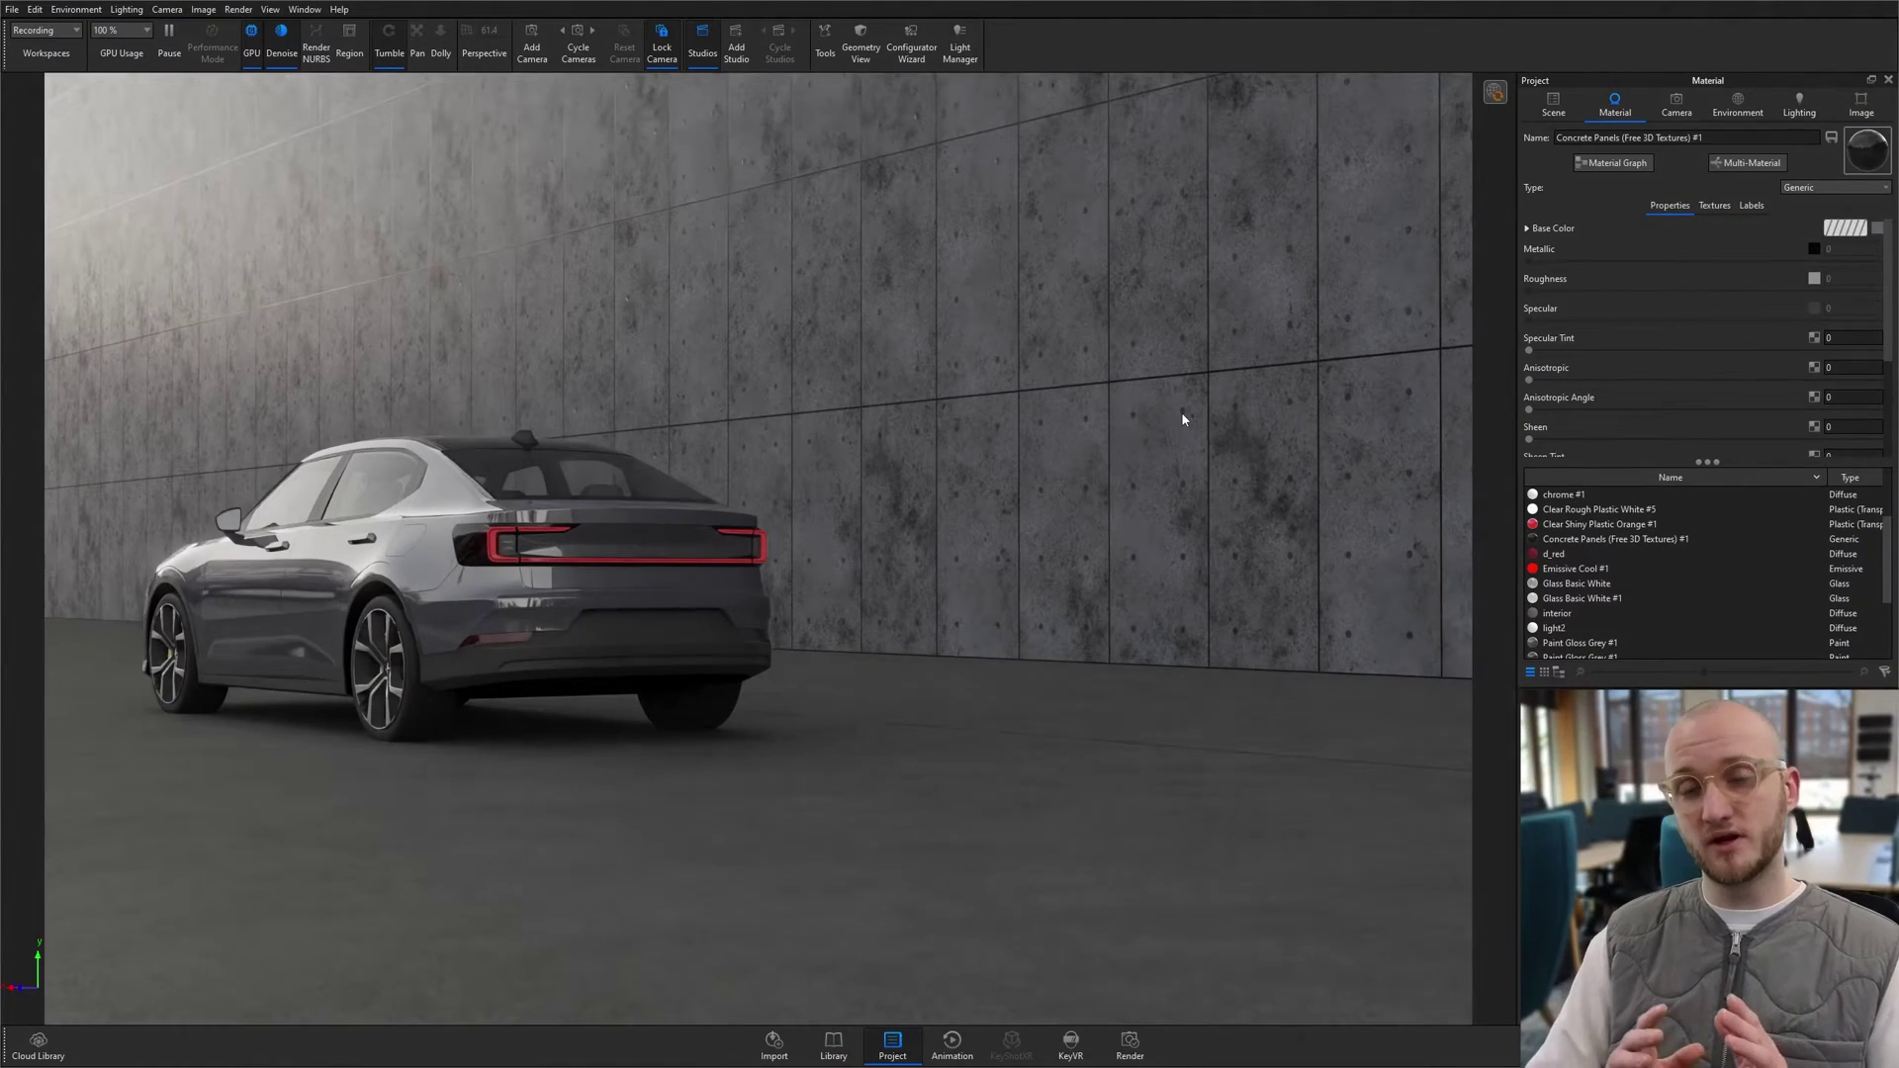
click(1616, 162)
drag(896, 308, 456, 180)
drag(376, 386, 336, 277)
right_click(370, 327)
mouse_move(424, 374)
click(495, 391)
drag(554, 394, 588, 399)
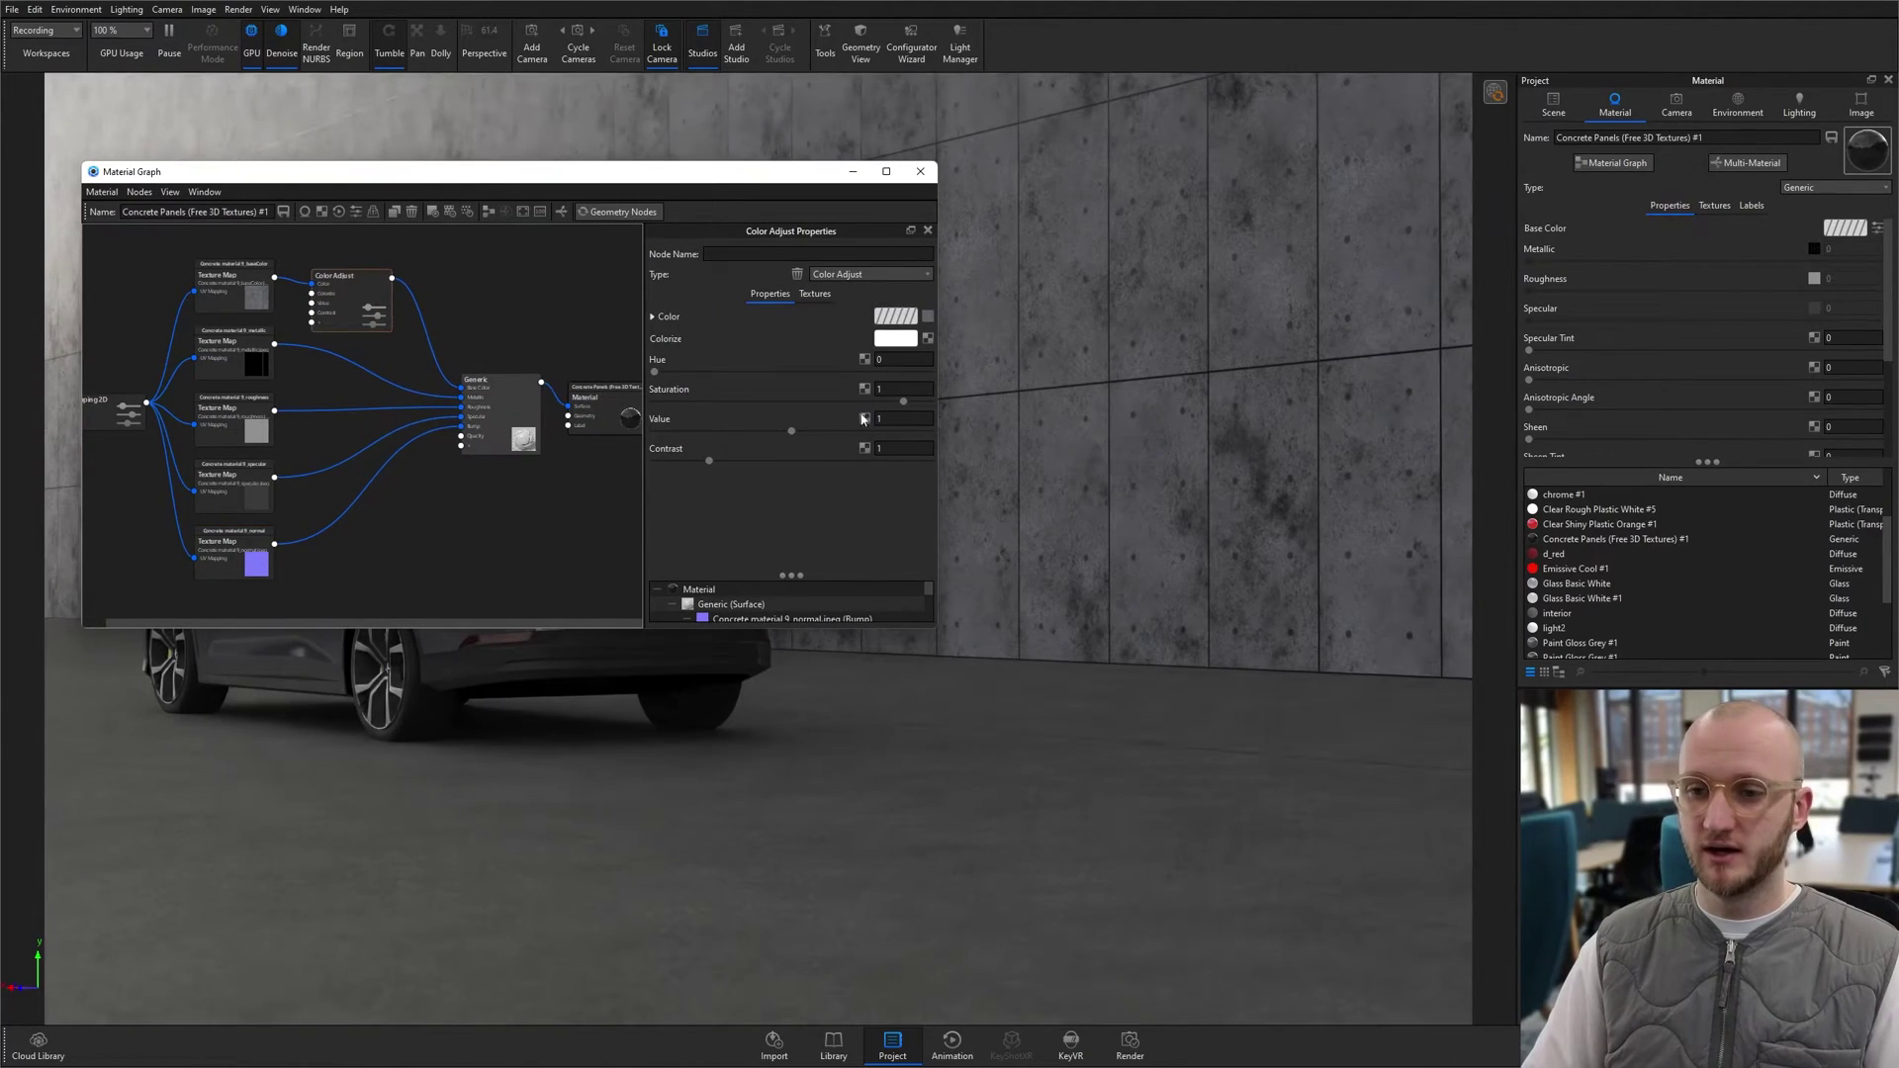
drag(709, 460, 678, 464)
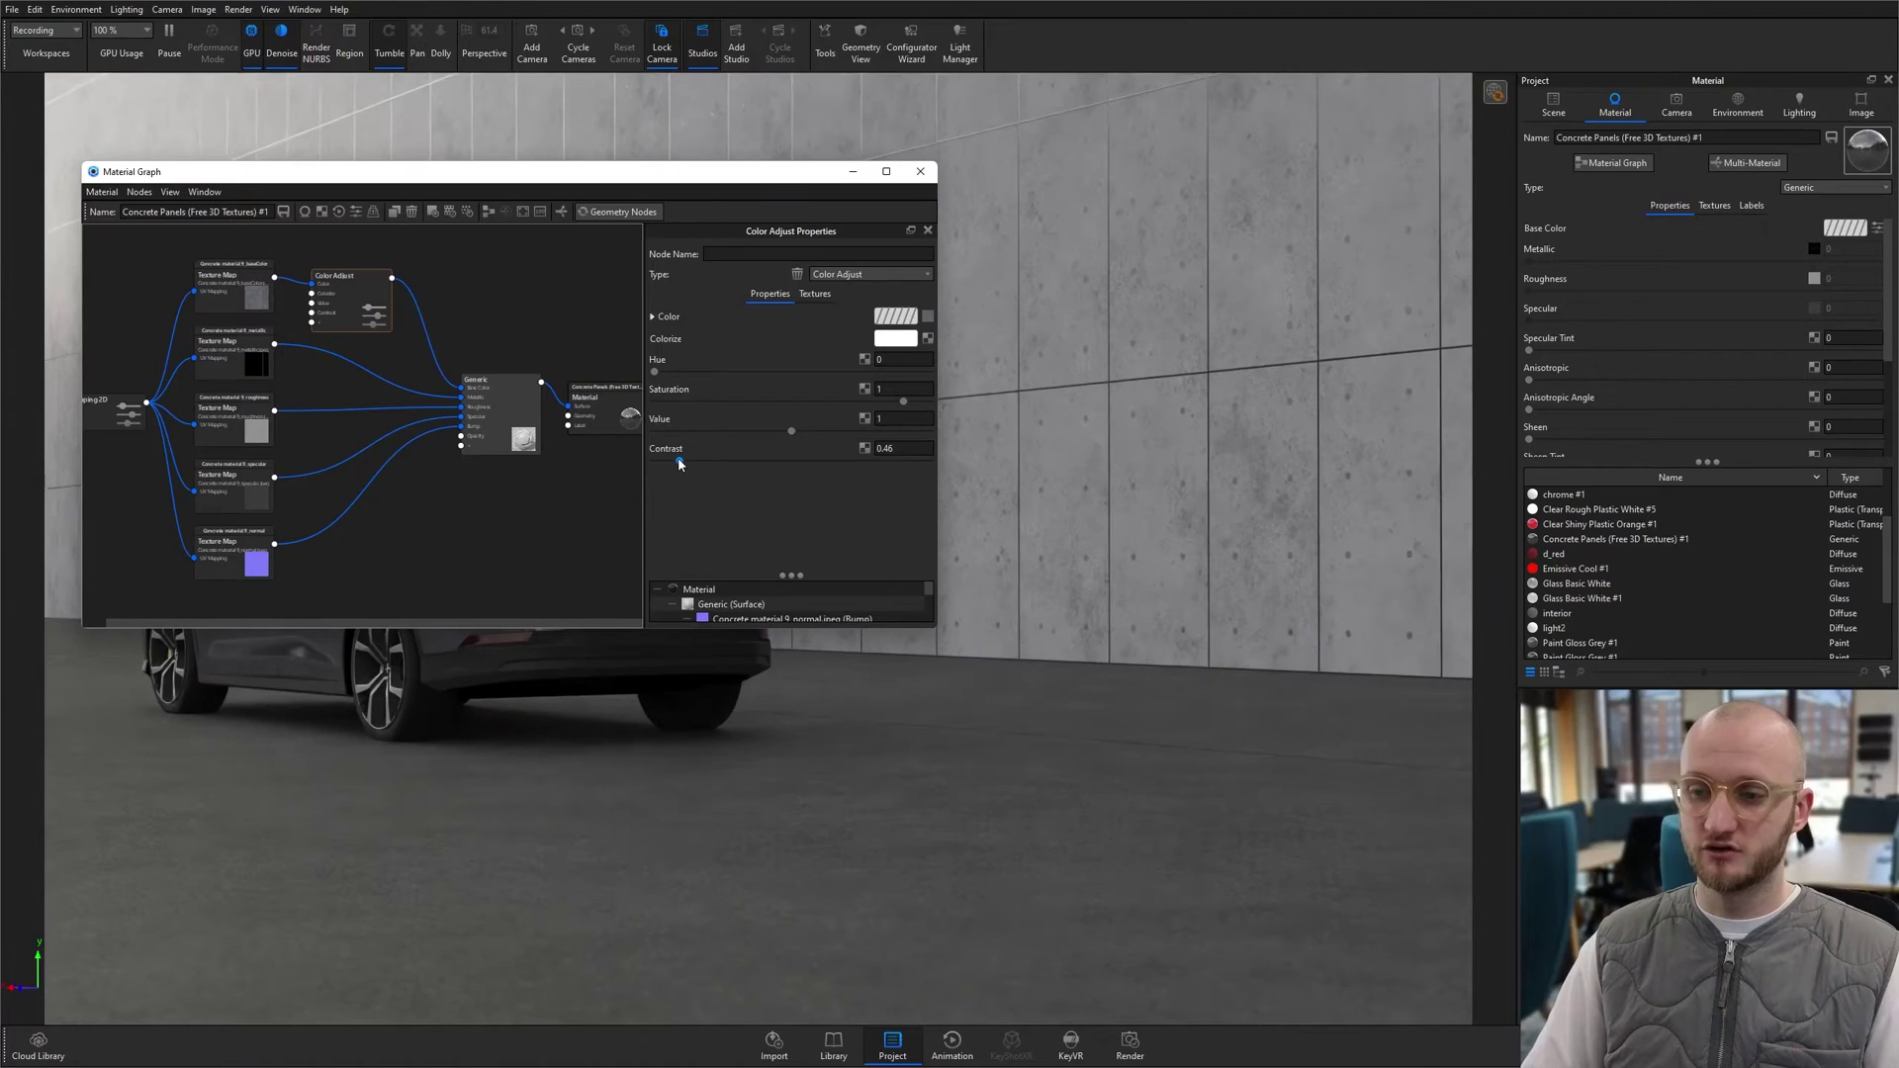
Step: Insert a Color To Number node, delete the metallic texture map, and set Output From to 0.188
drag(678, 463, 678, 463)
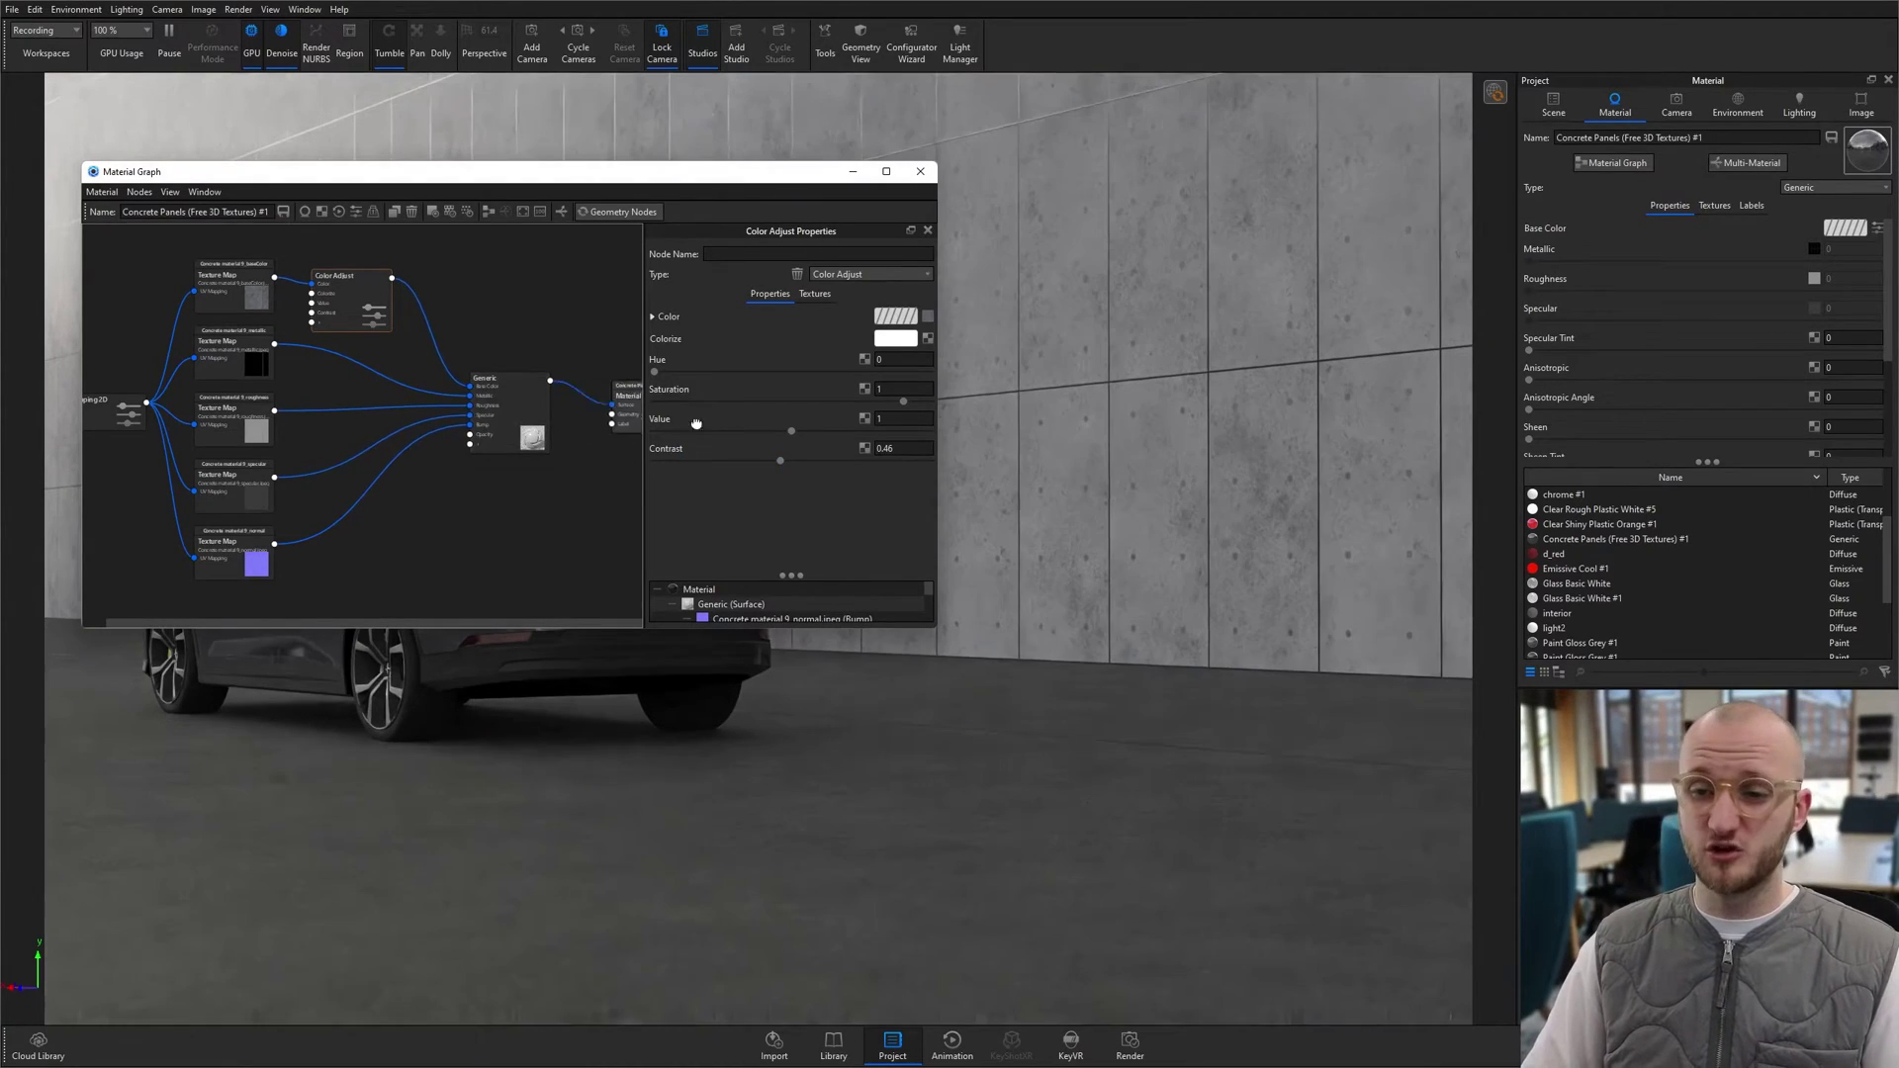
right_click(461, 333)
mouse_move(505, 378)
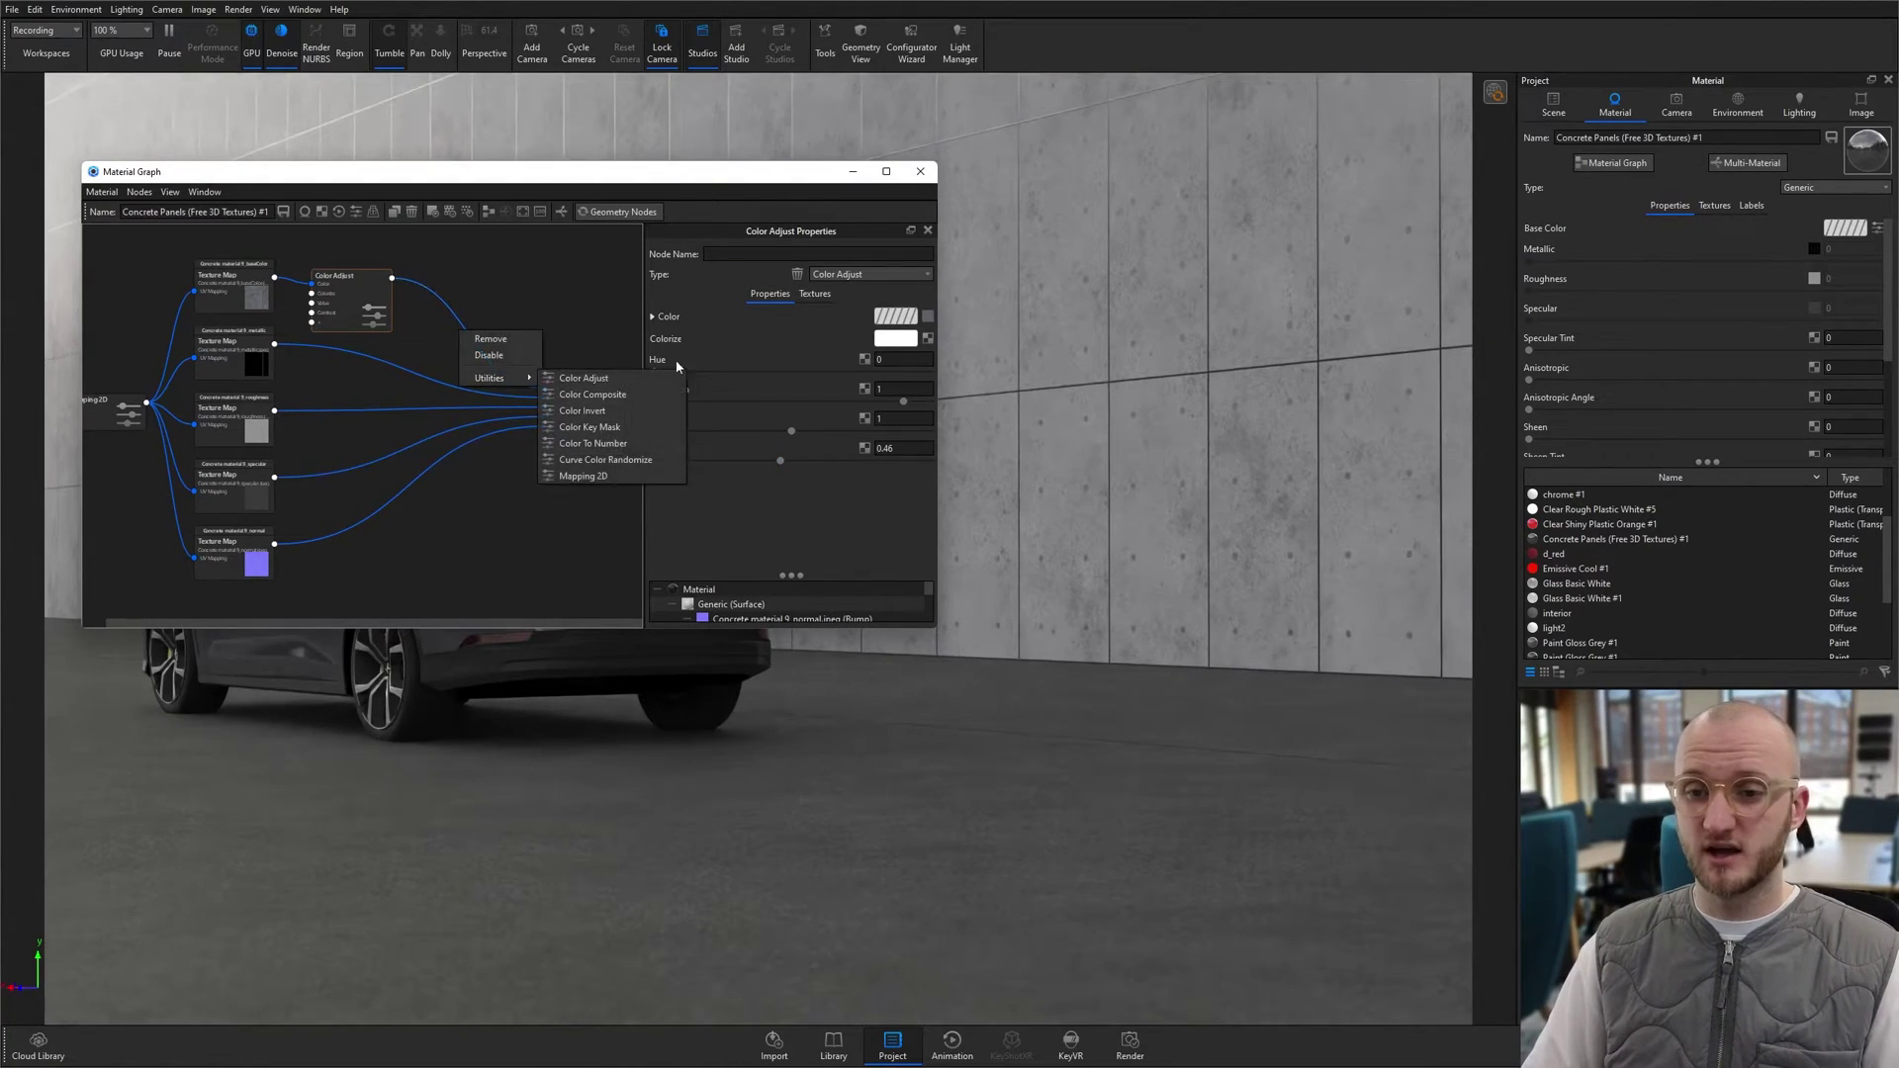
click(605, 443)
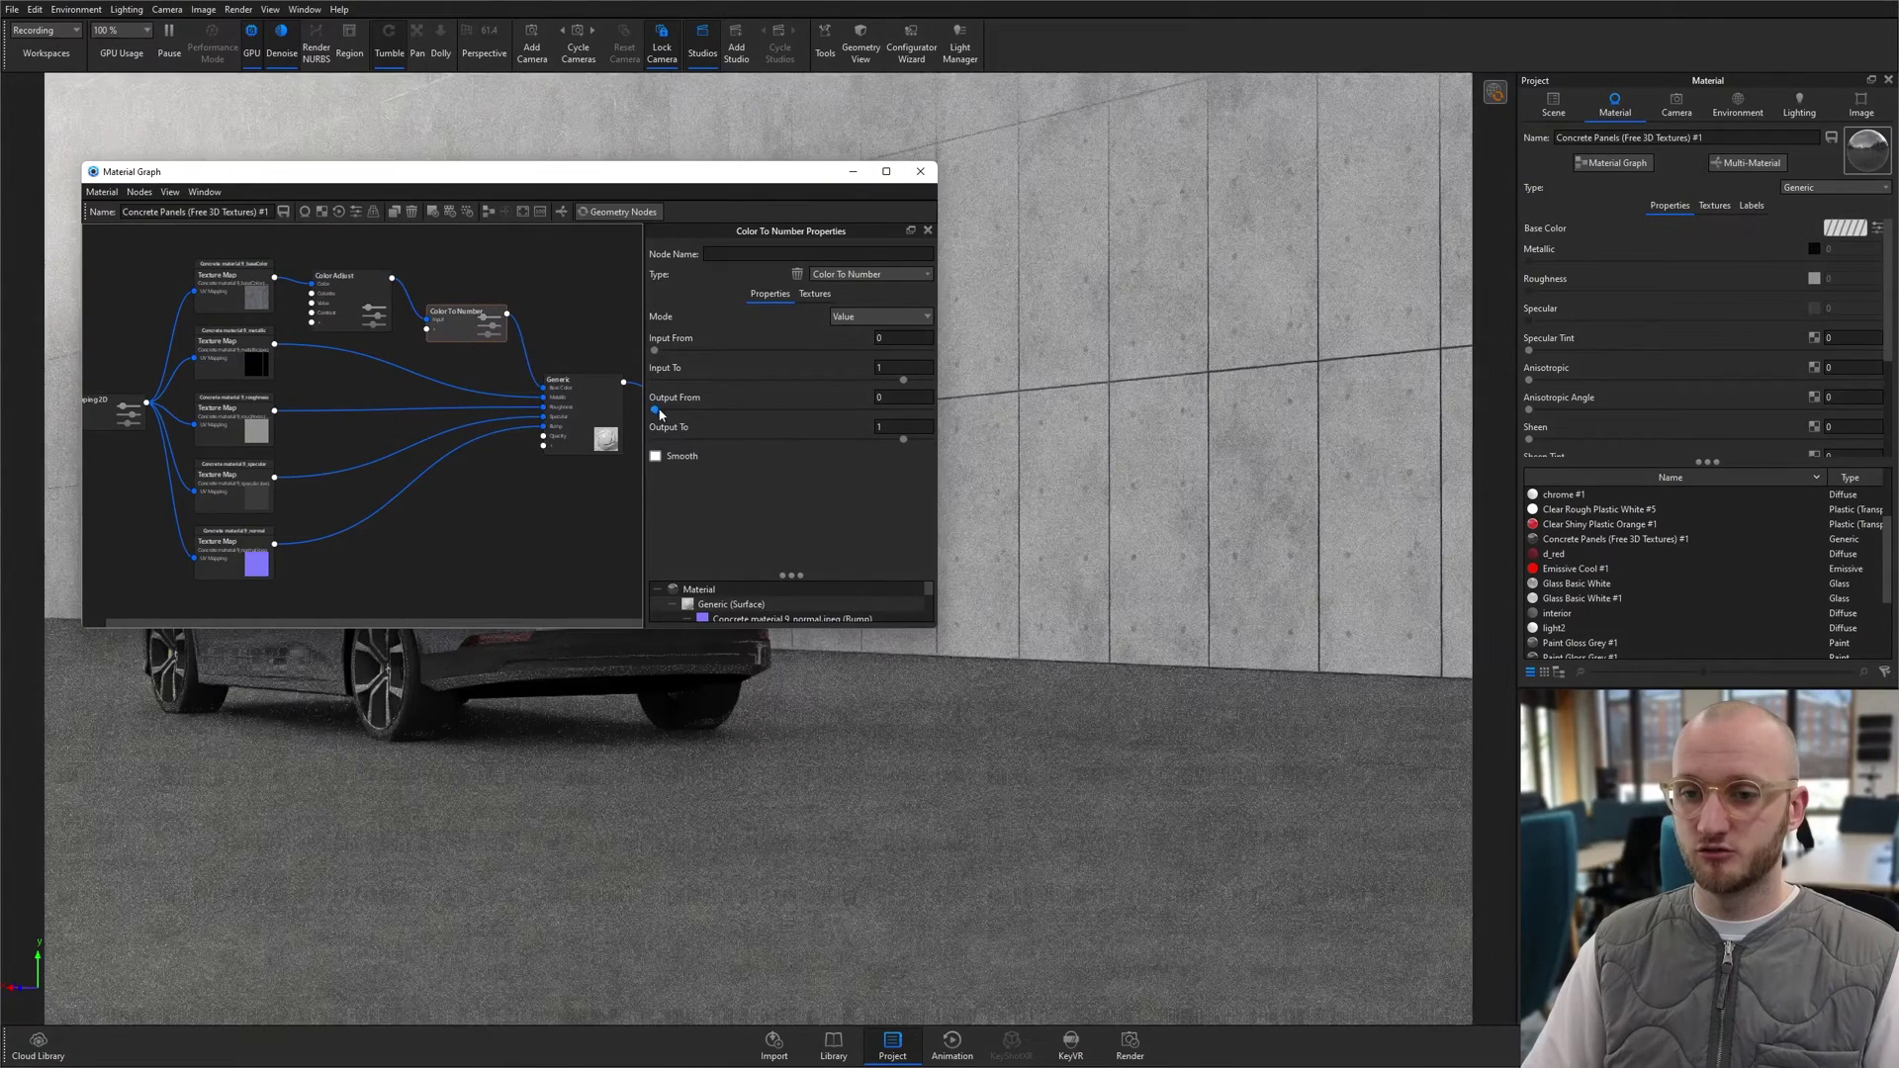
drag(662, 413, 771, 419)
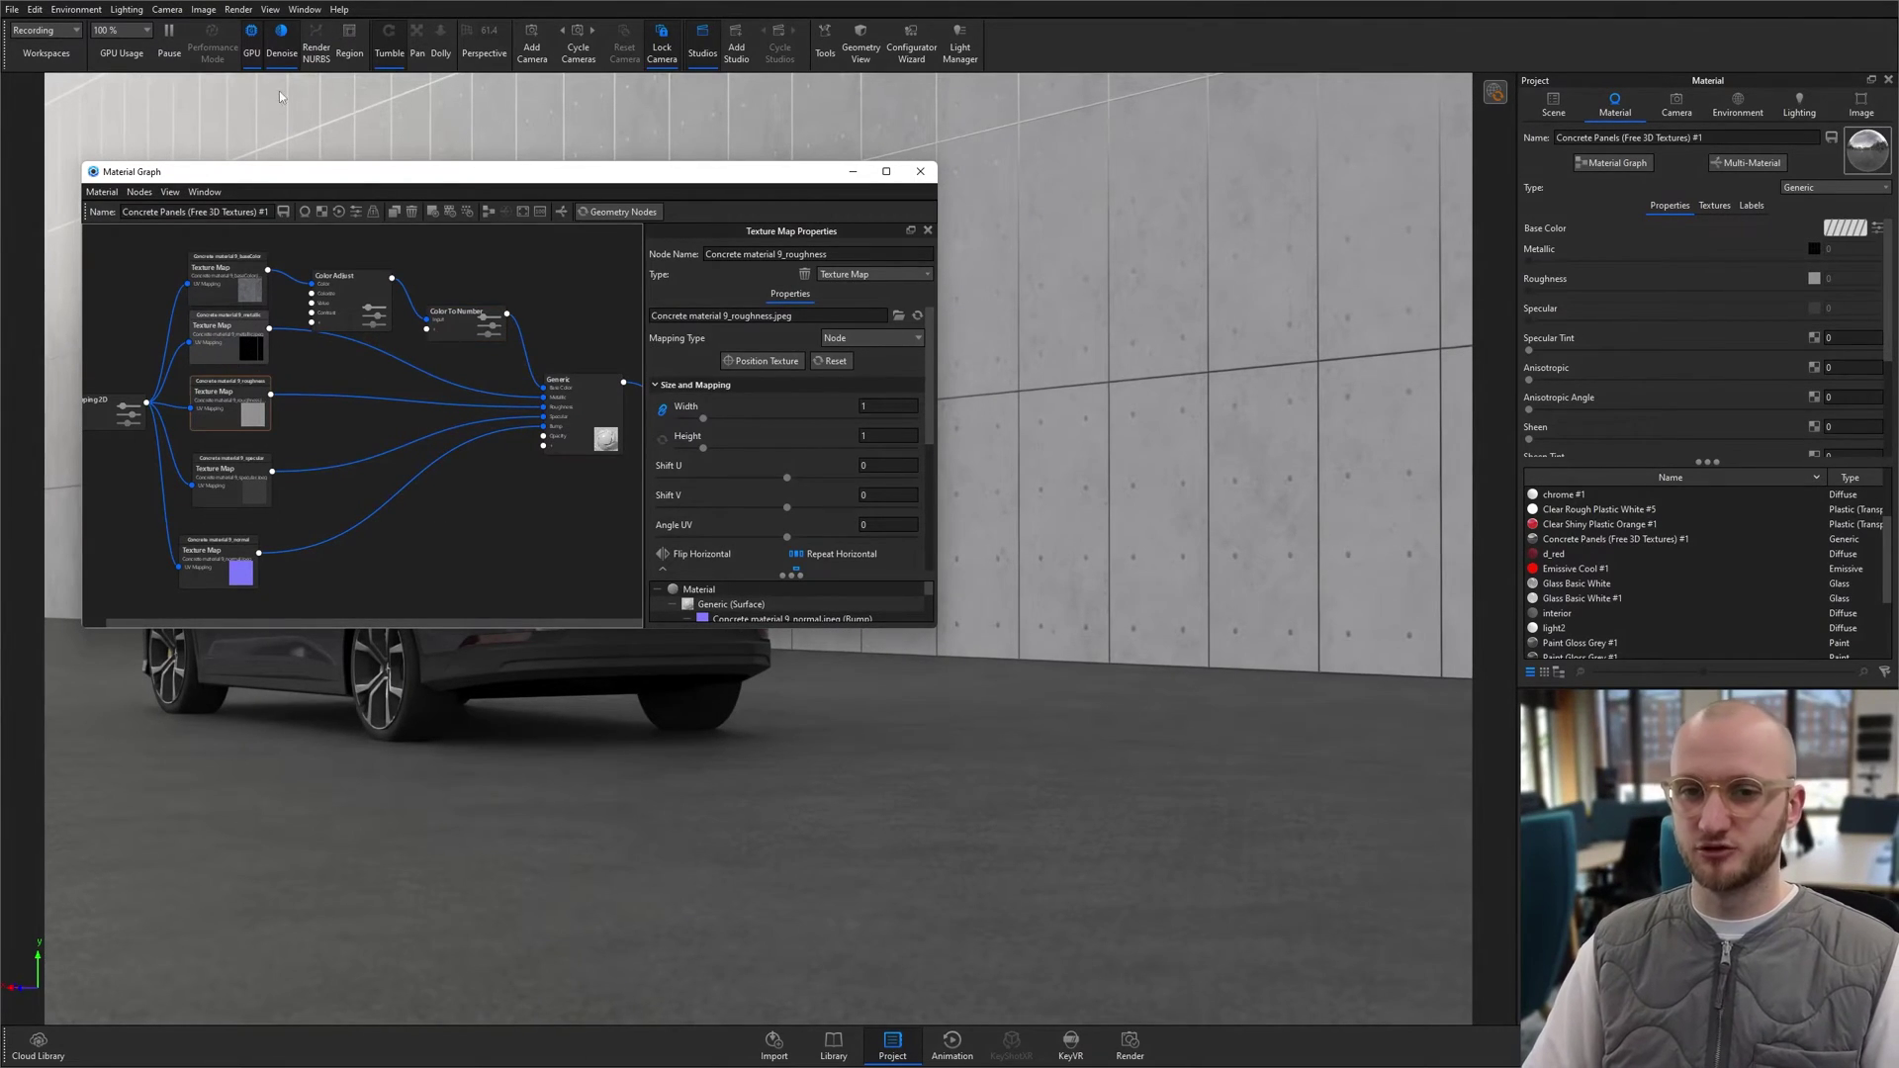
right_click(241, 335)
click(274, 343)
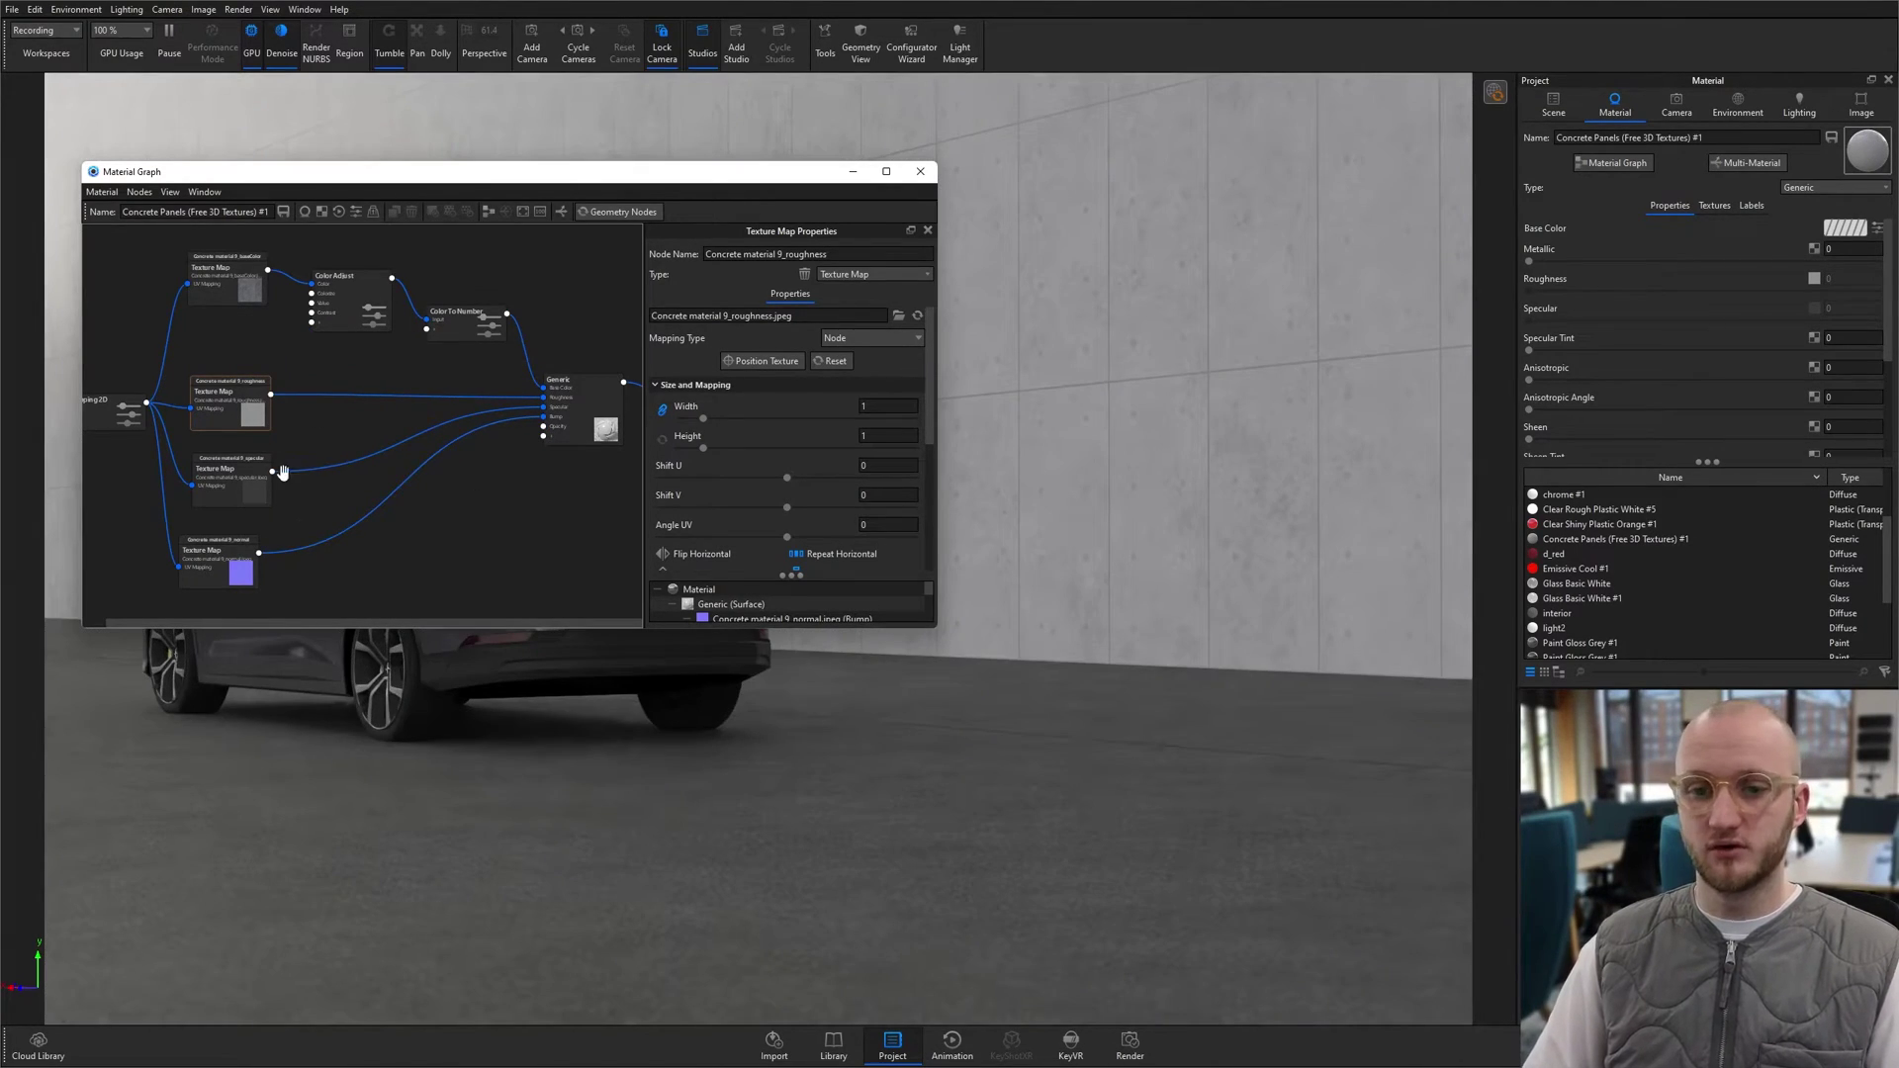
click(463, 322)
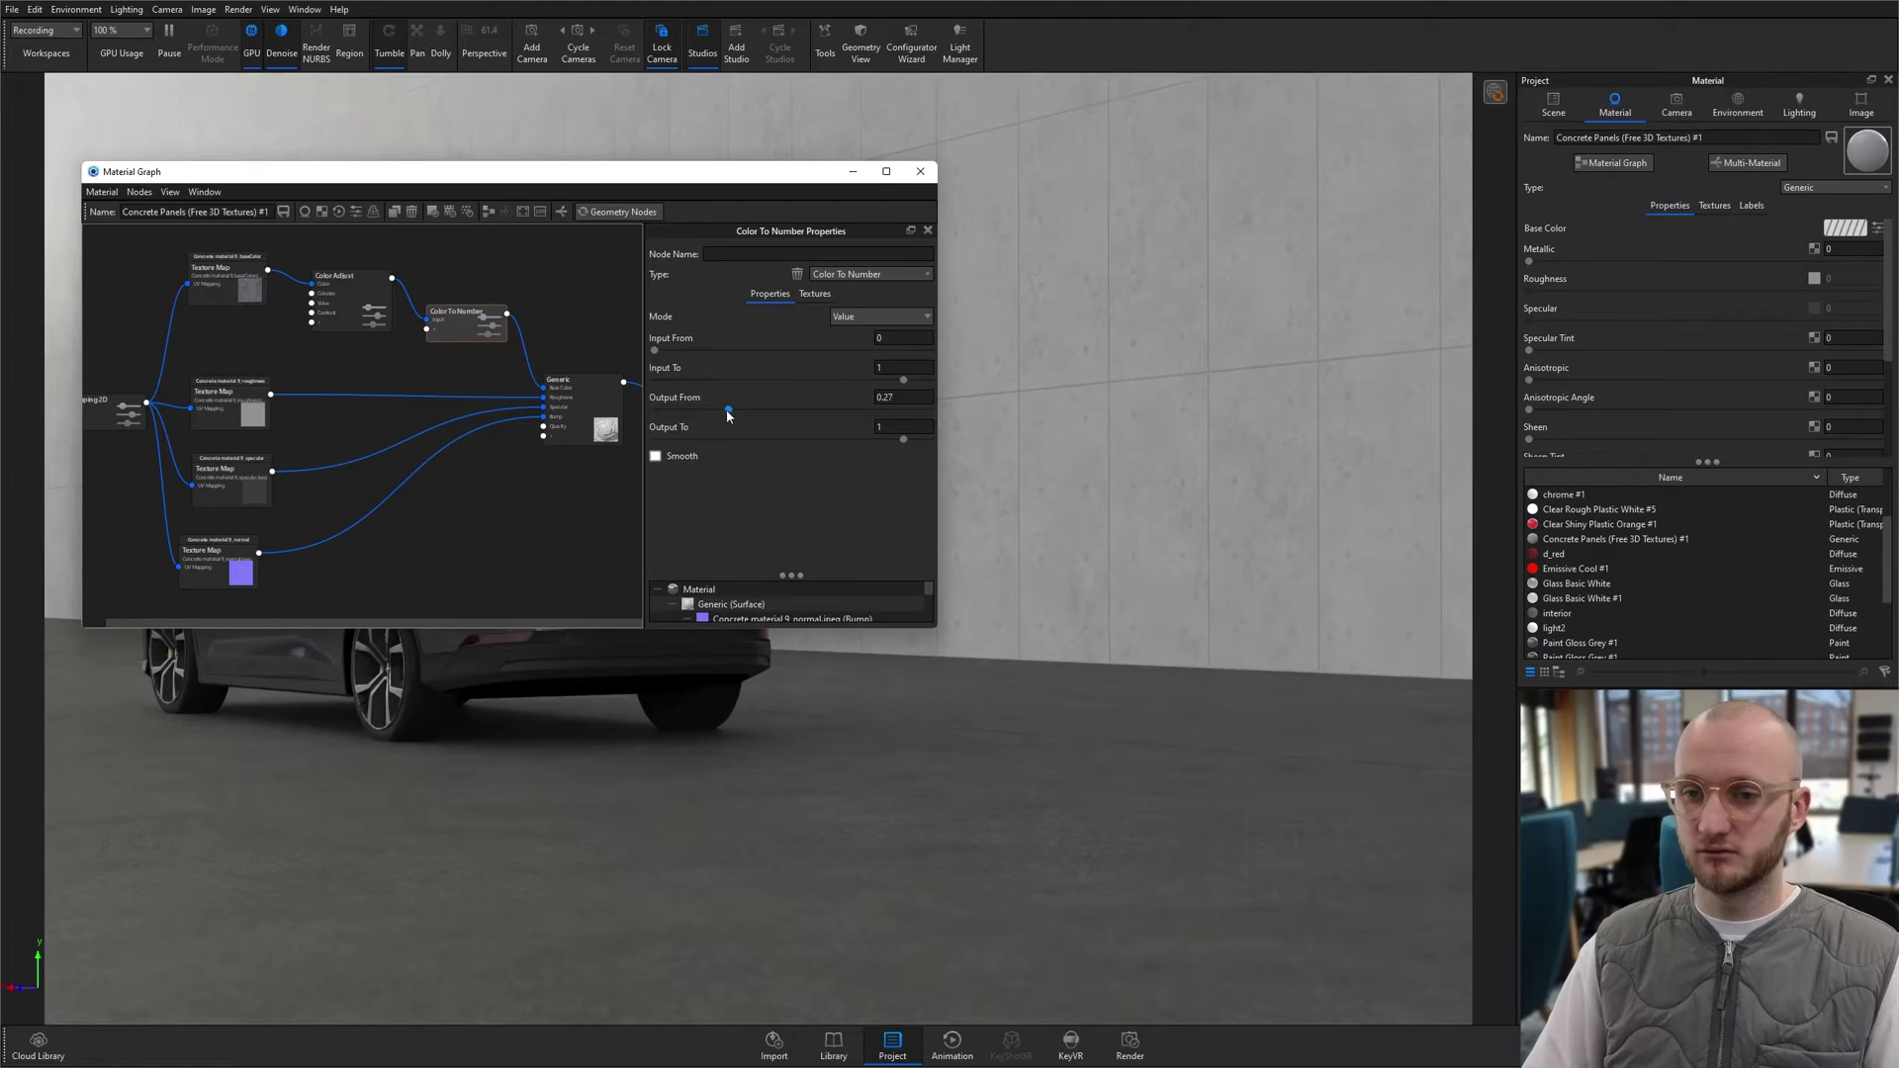
drag(727, 410, 708, 412)
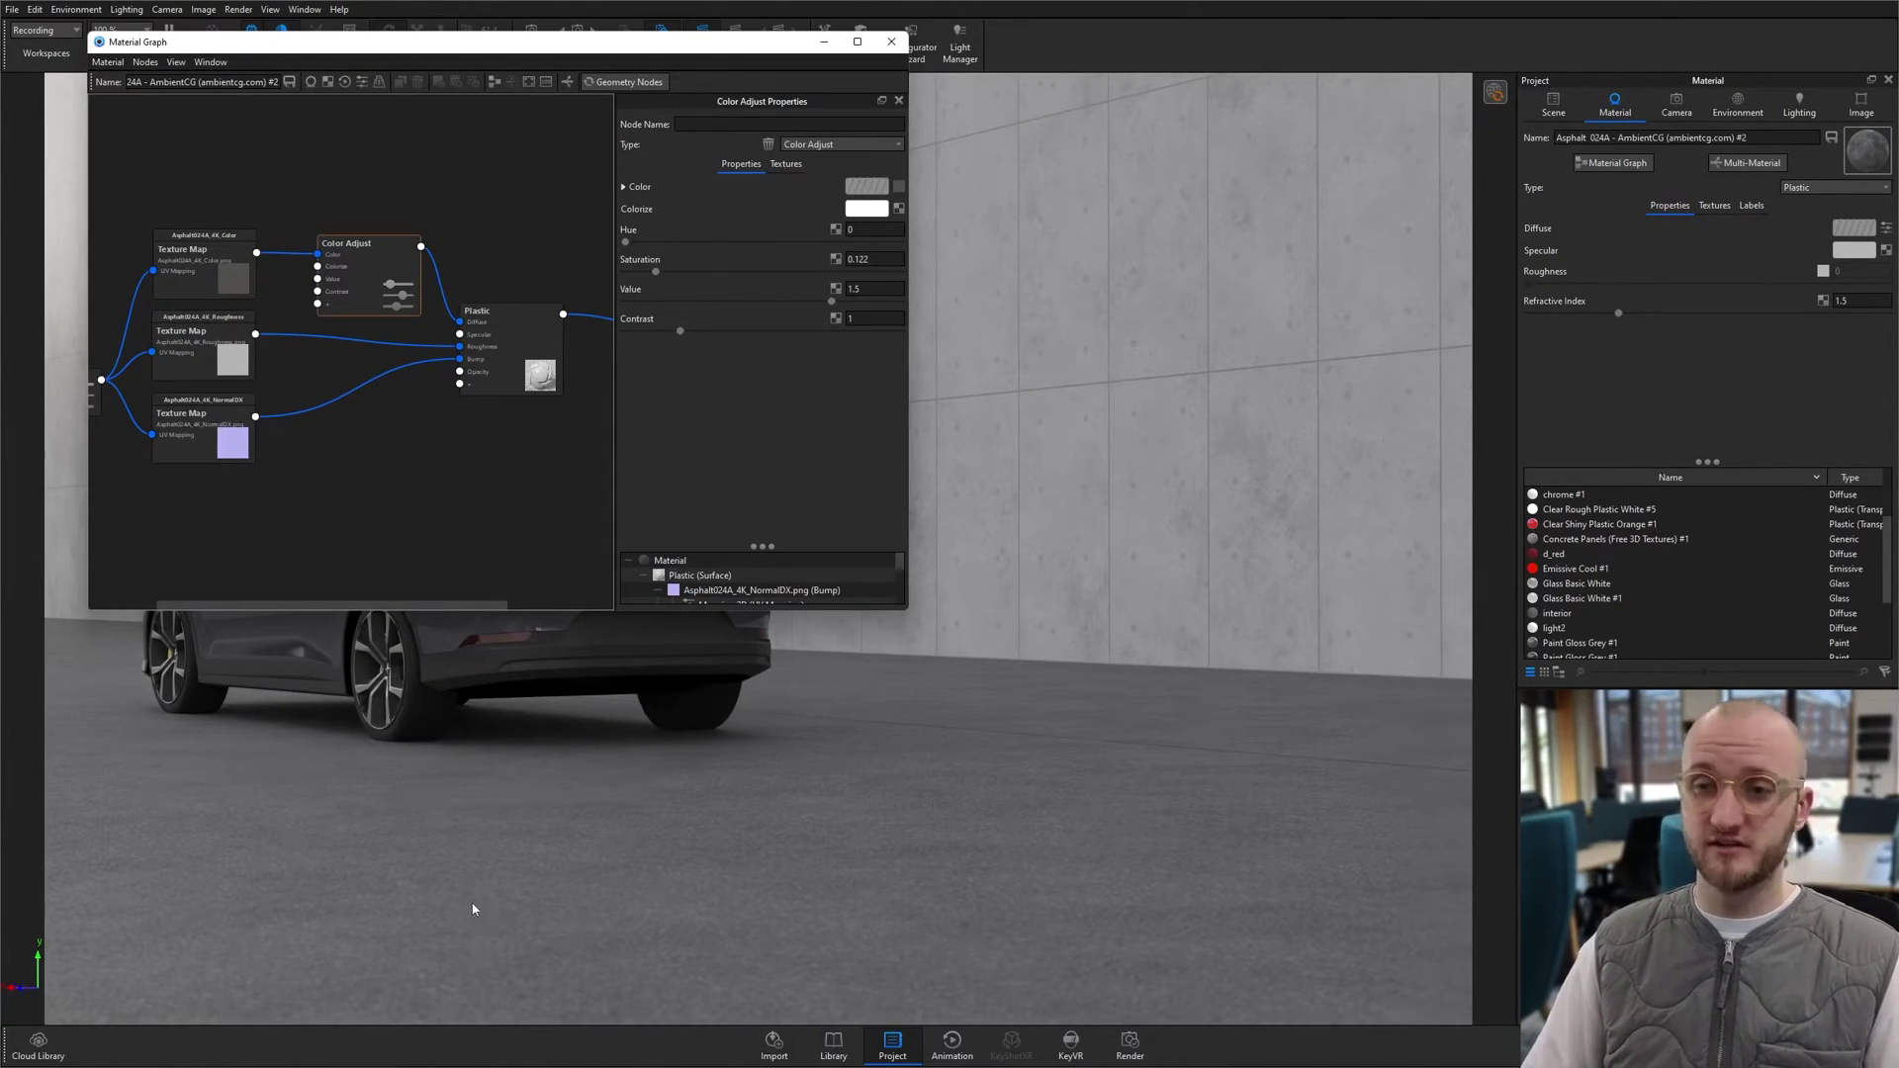
Step: Unlink the asphalt ground's material so it gets its own independent copy
drag(351, 247, 347, 230)
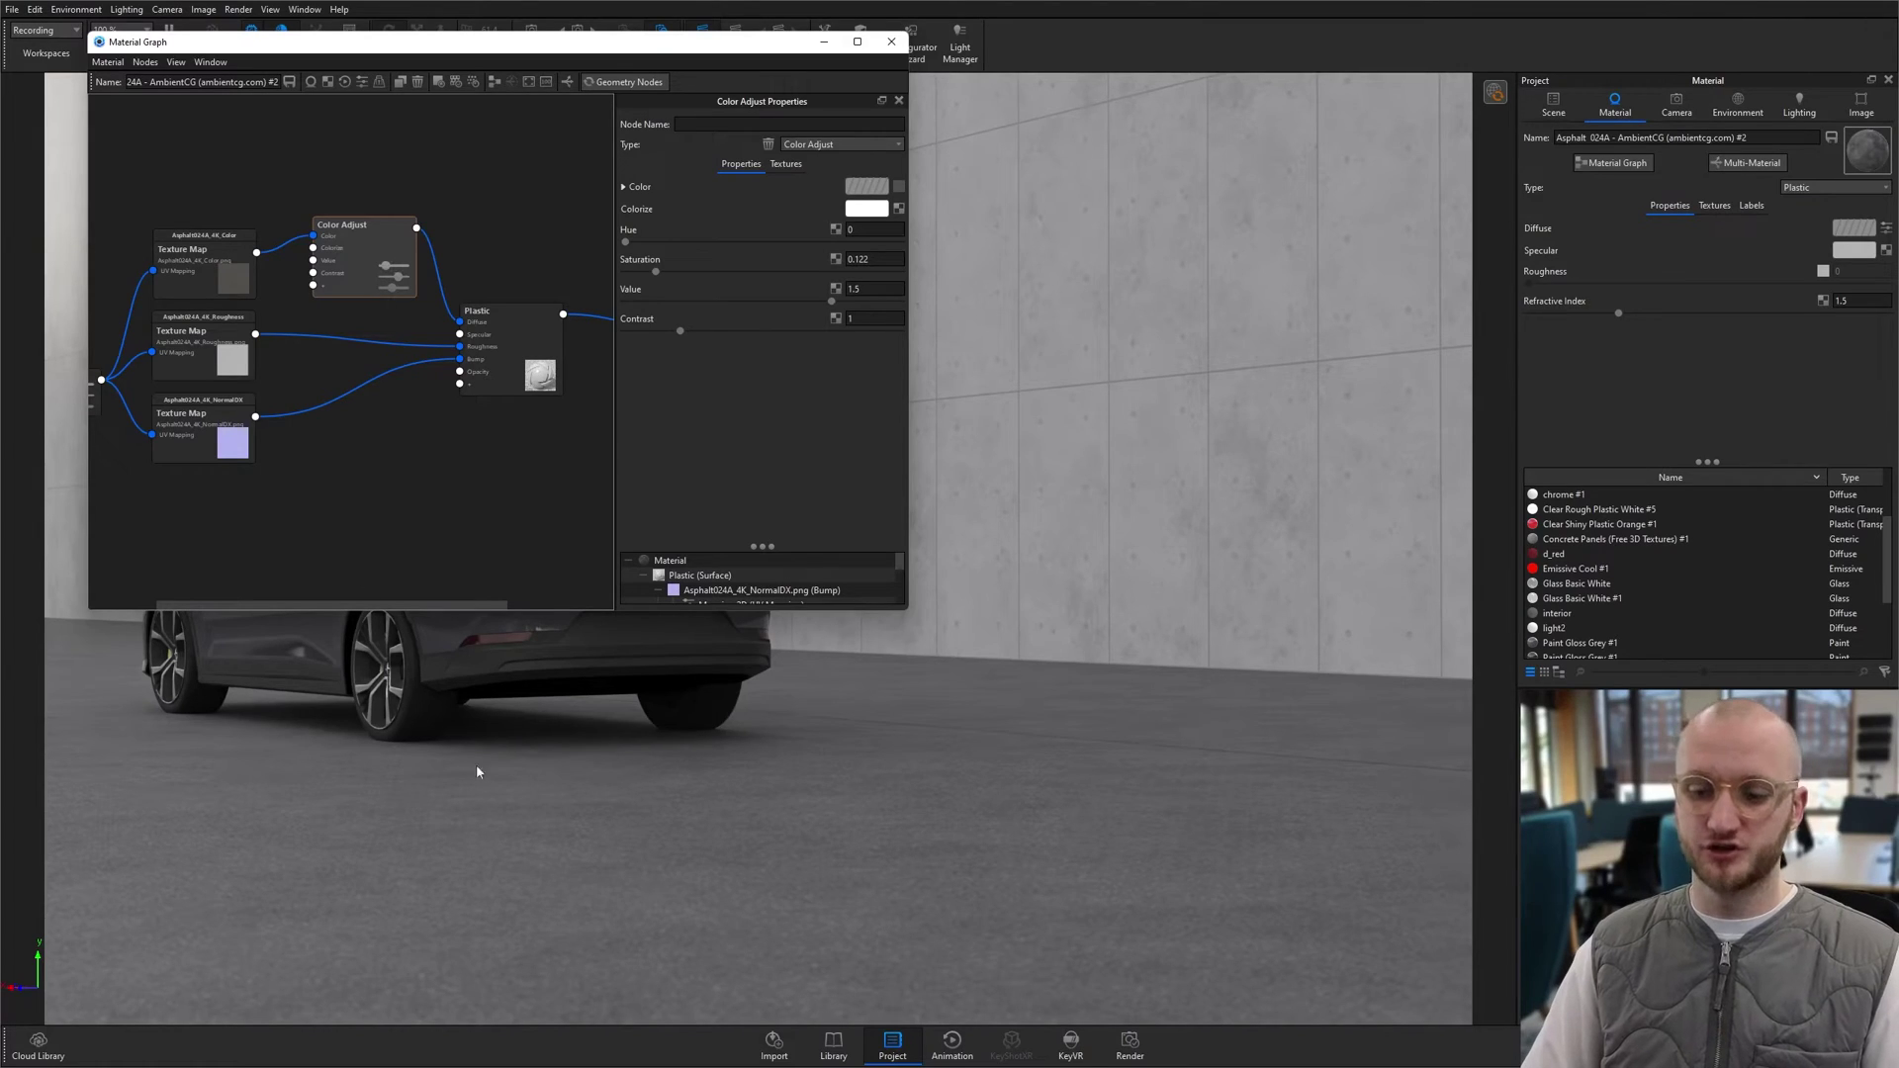
click(891, 41)
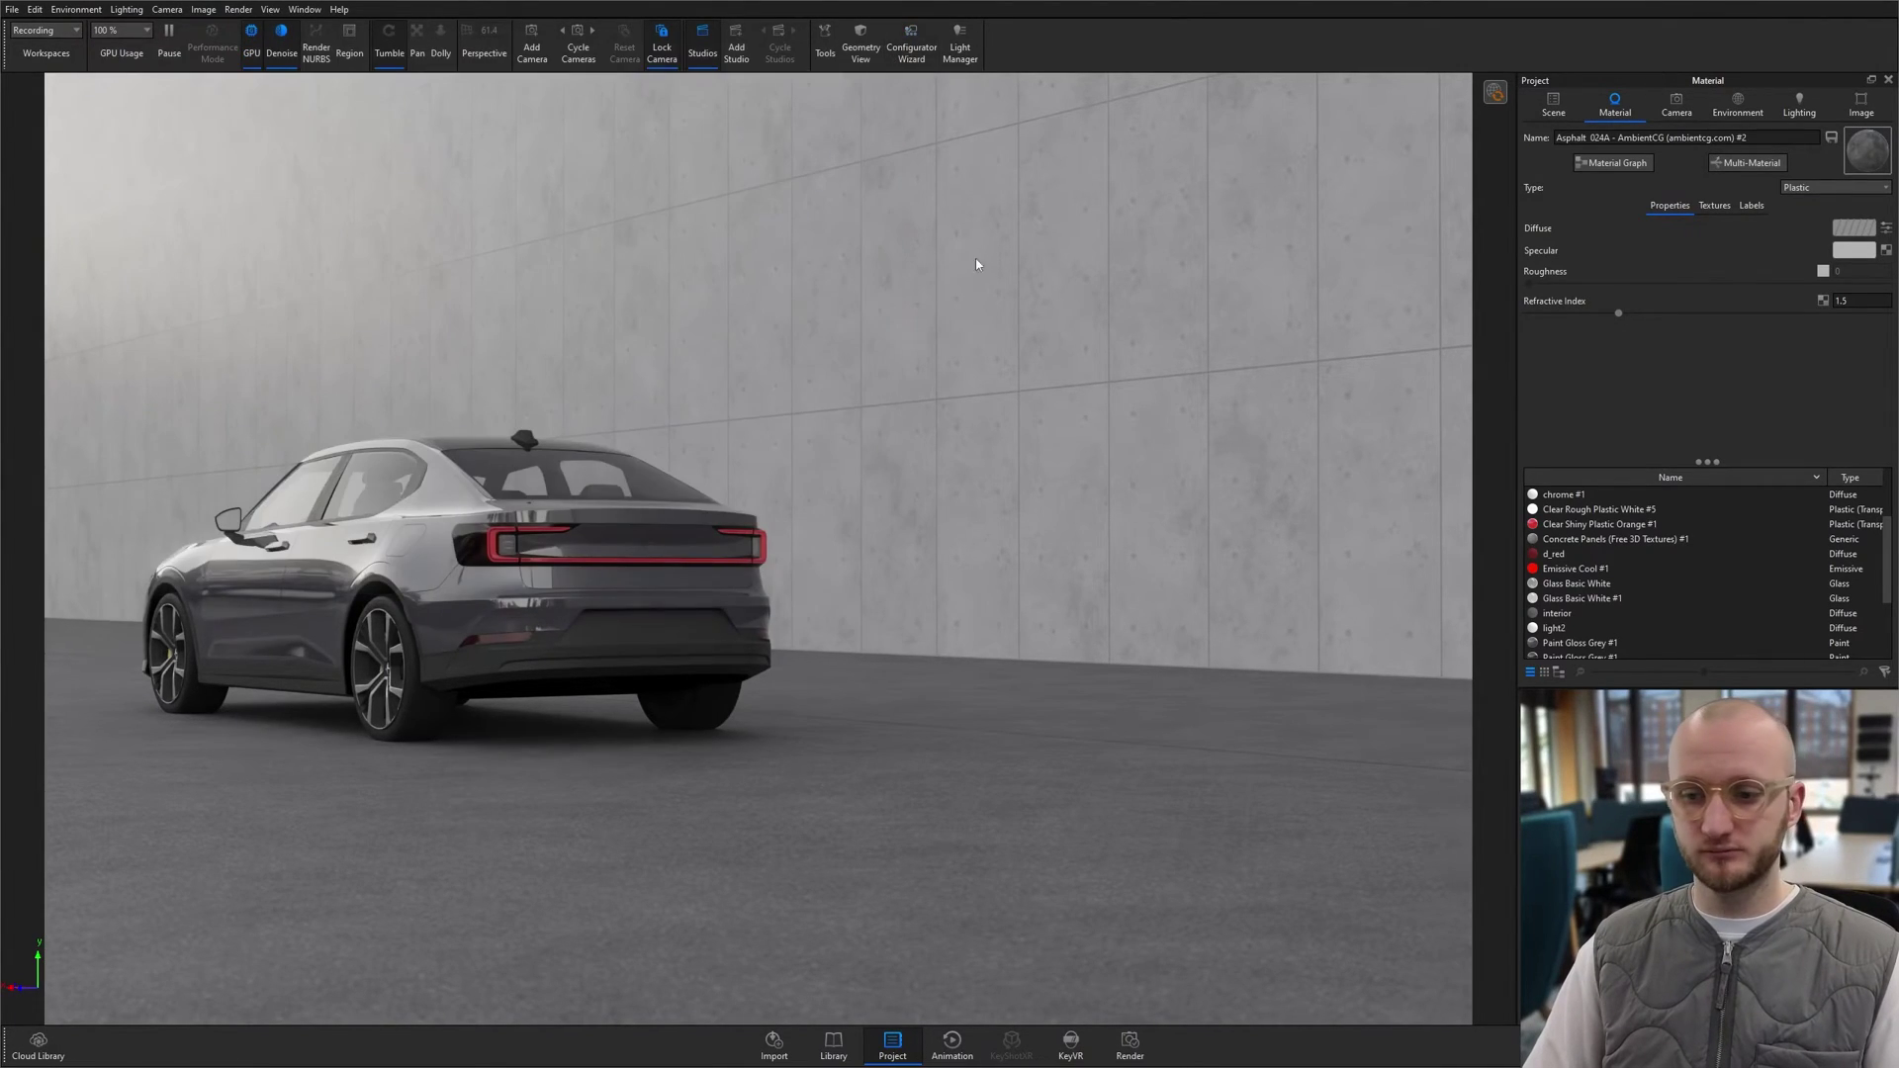
right_click(997, 704)
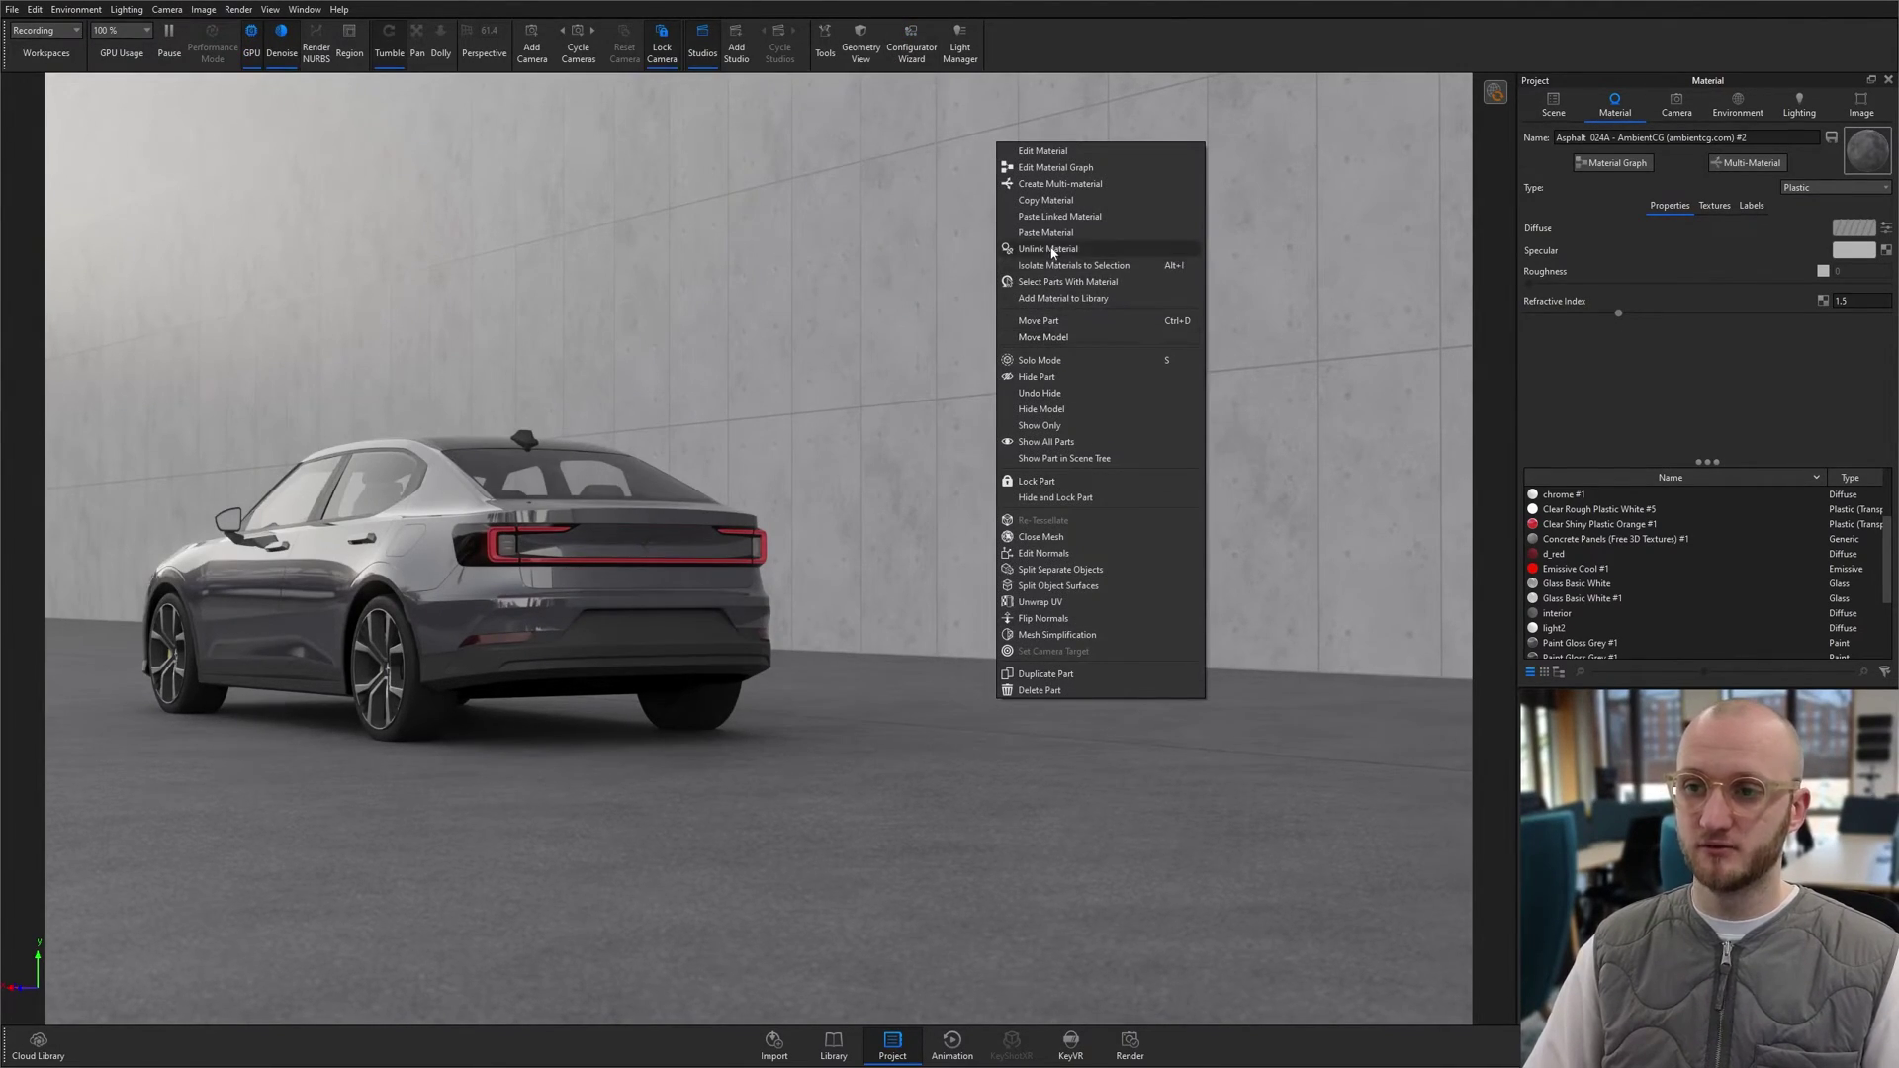
click(1096, 684)
Step: Set the asphalt Color Adjust node's Value to 3, then check the reference image in Photos
click(1593, 164)
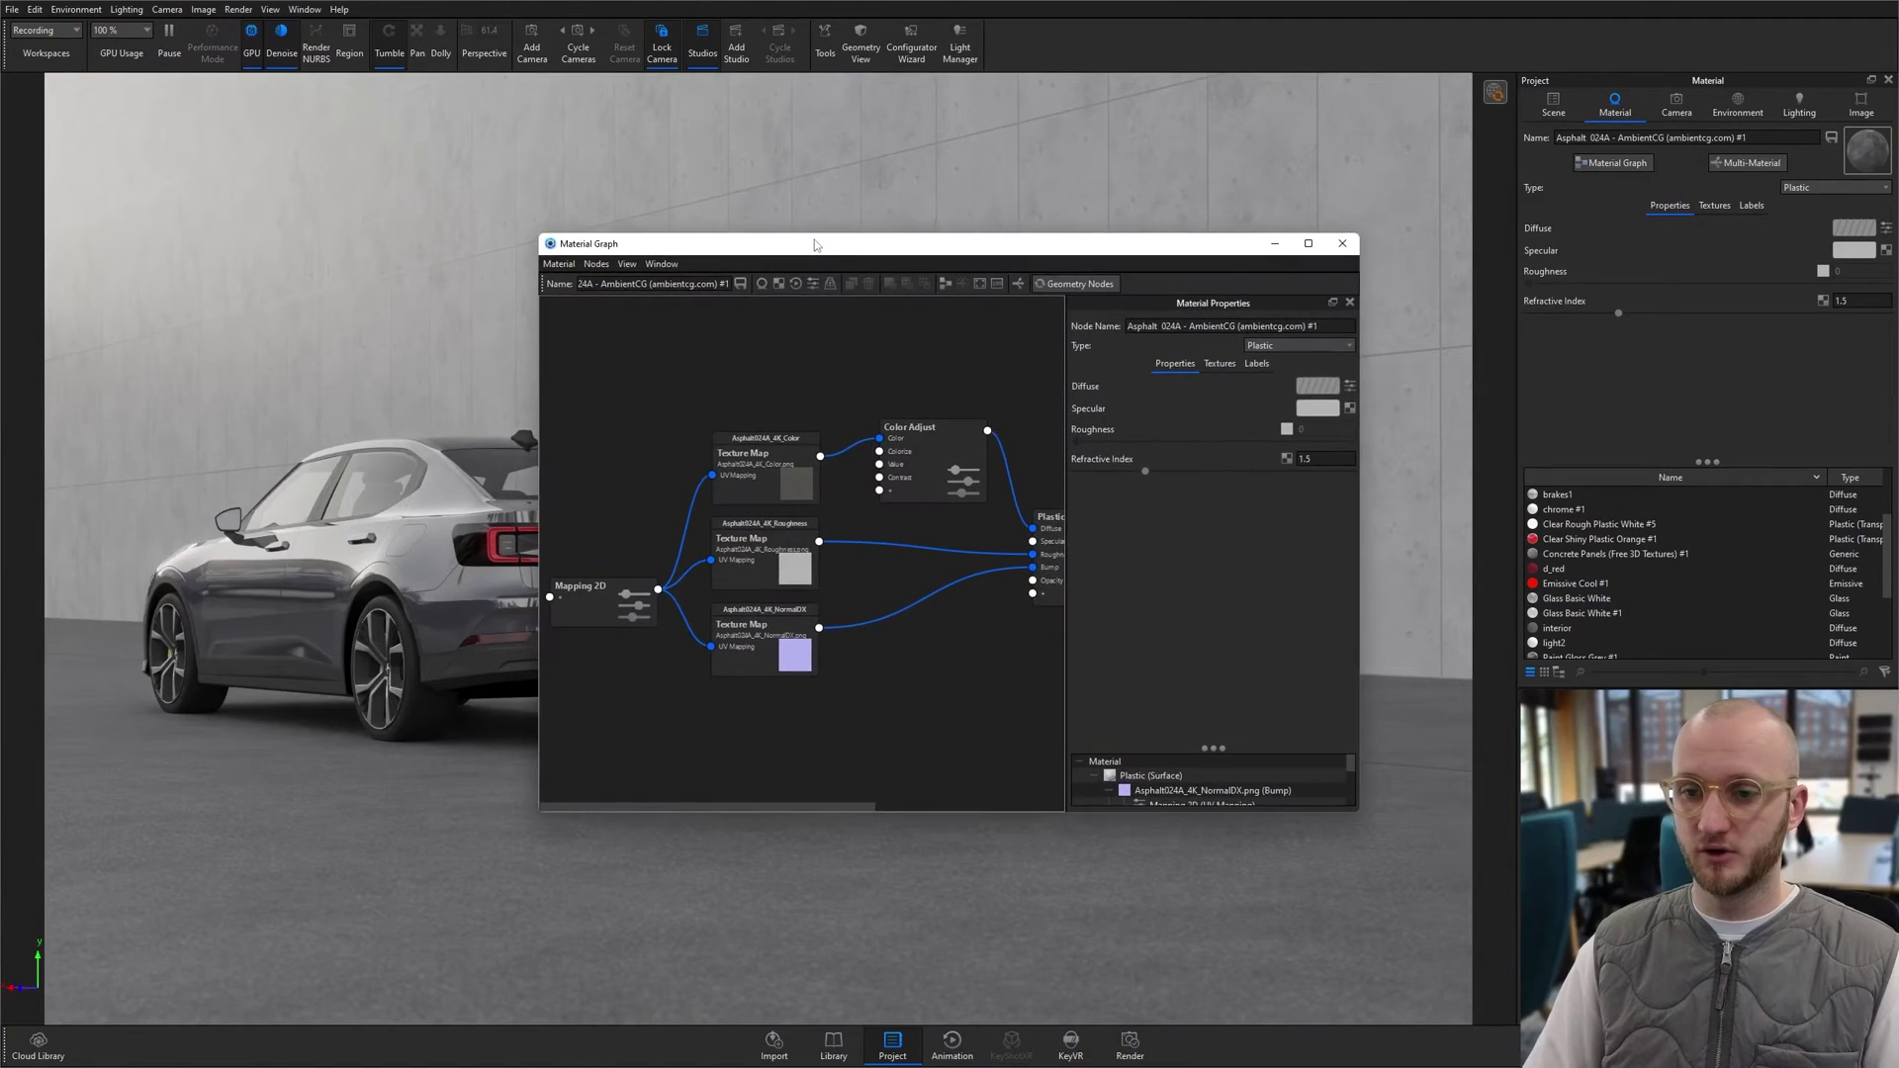
drag(801, 244, 312, 60)
click(460, 269)
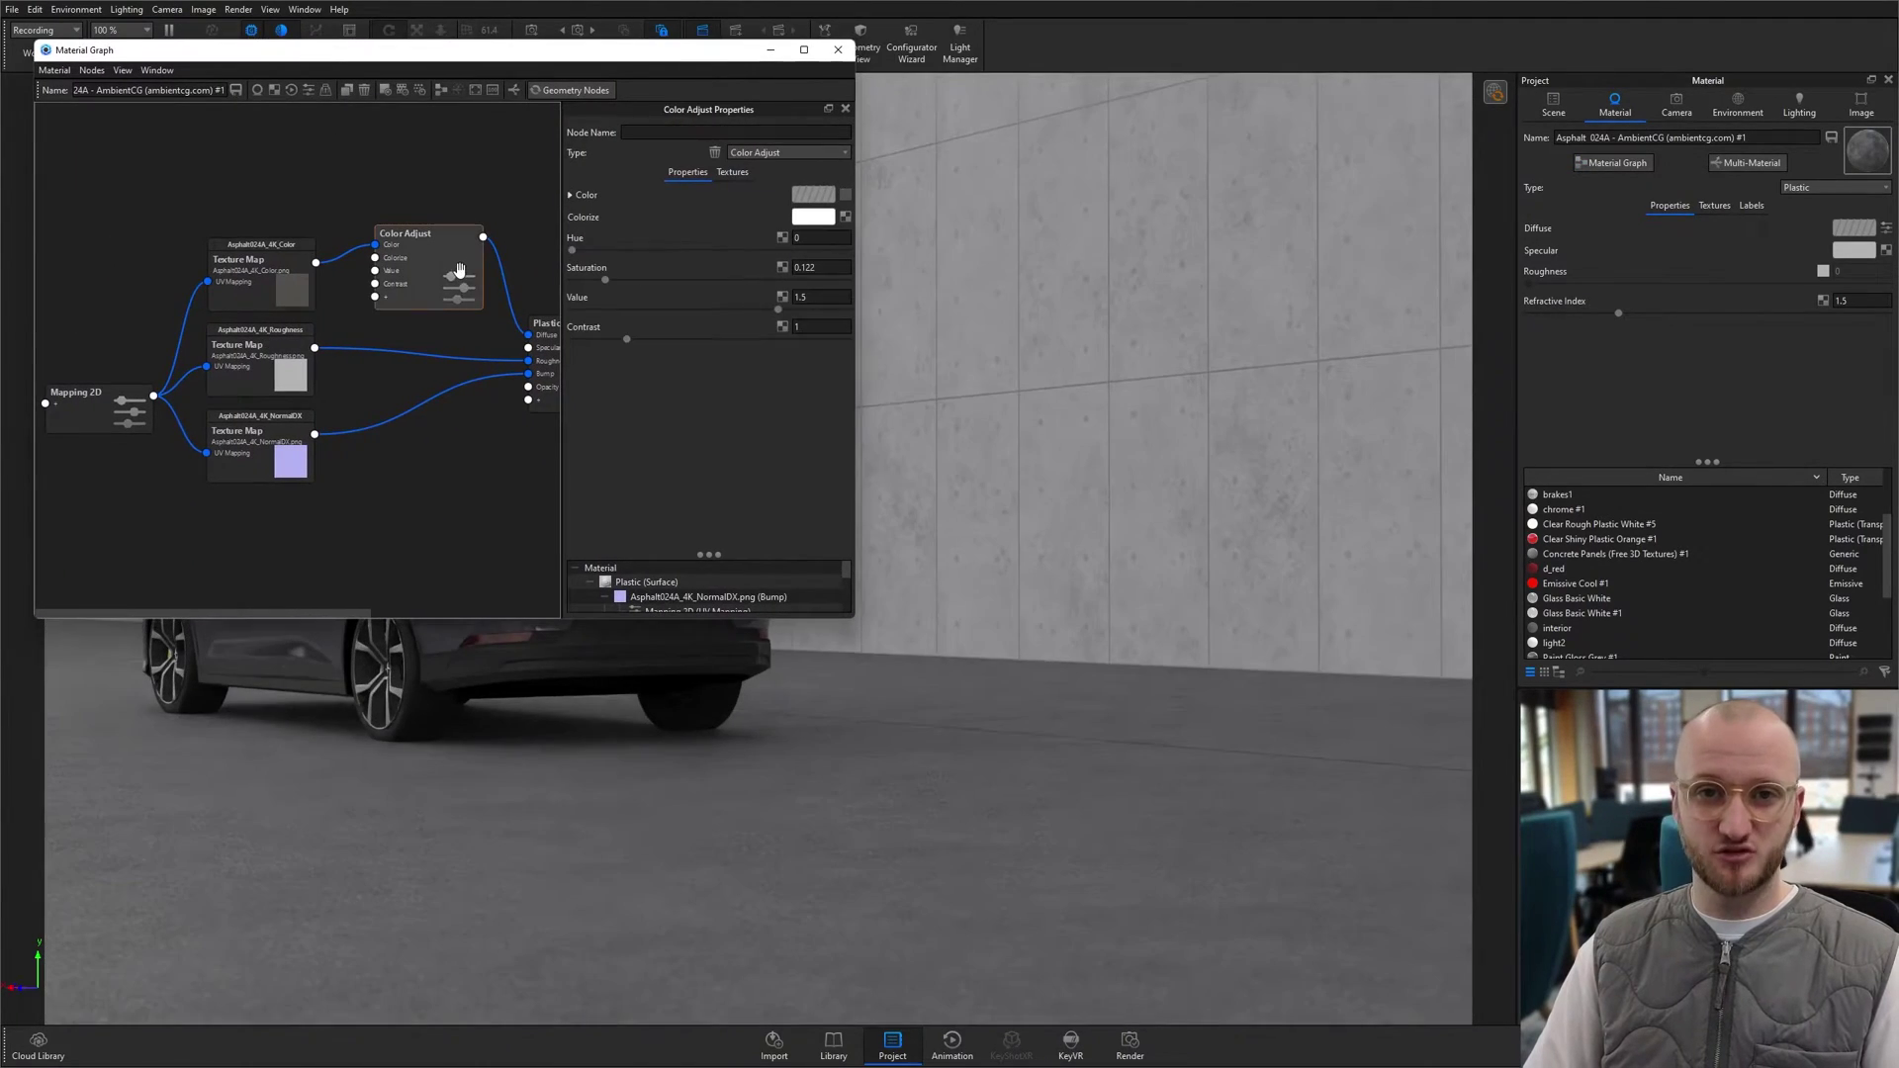
double_click(817, 297)
text(3)
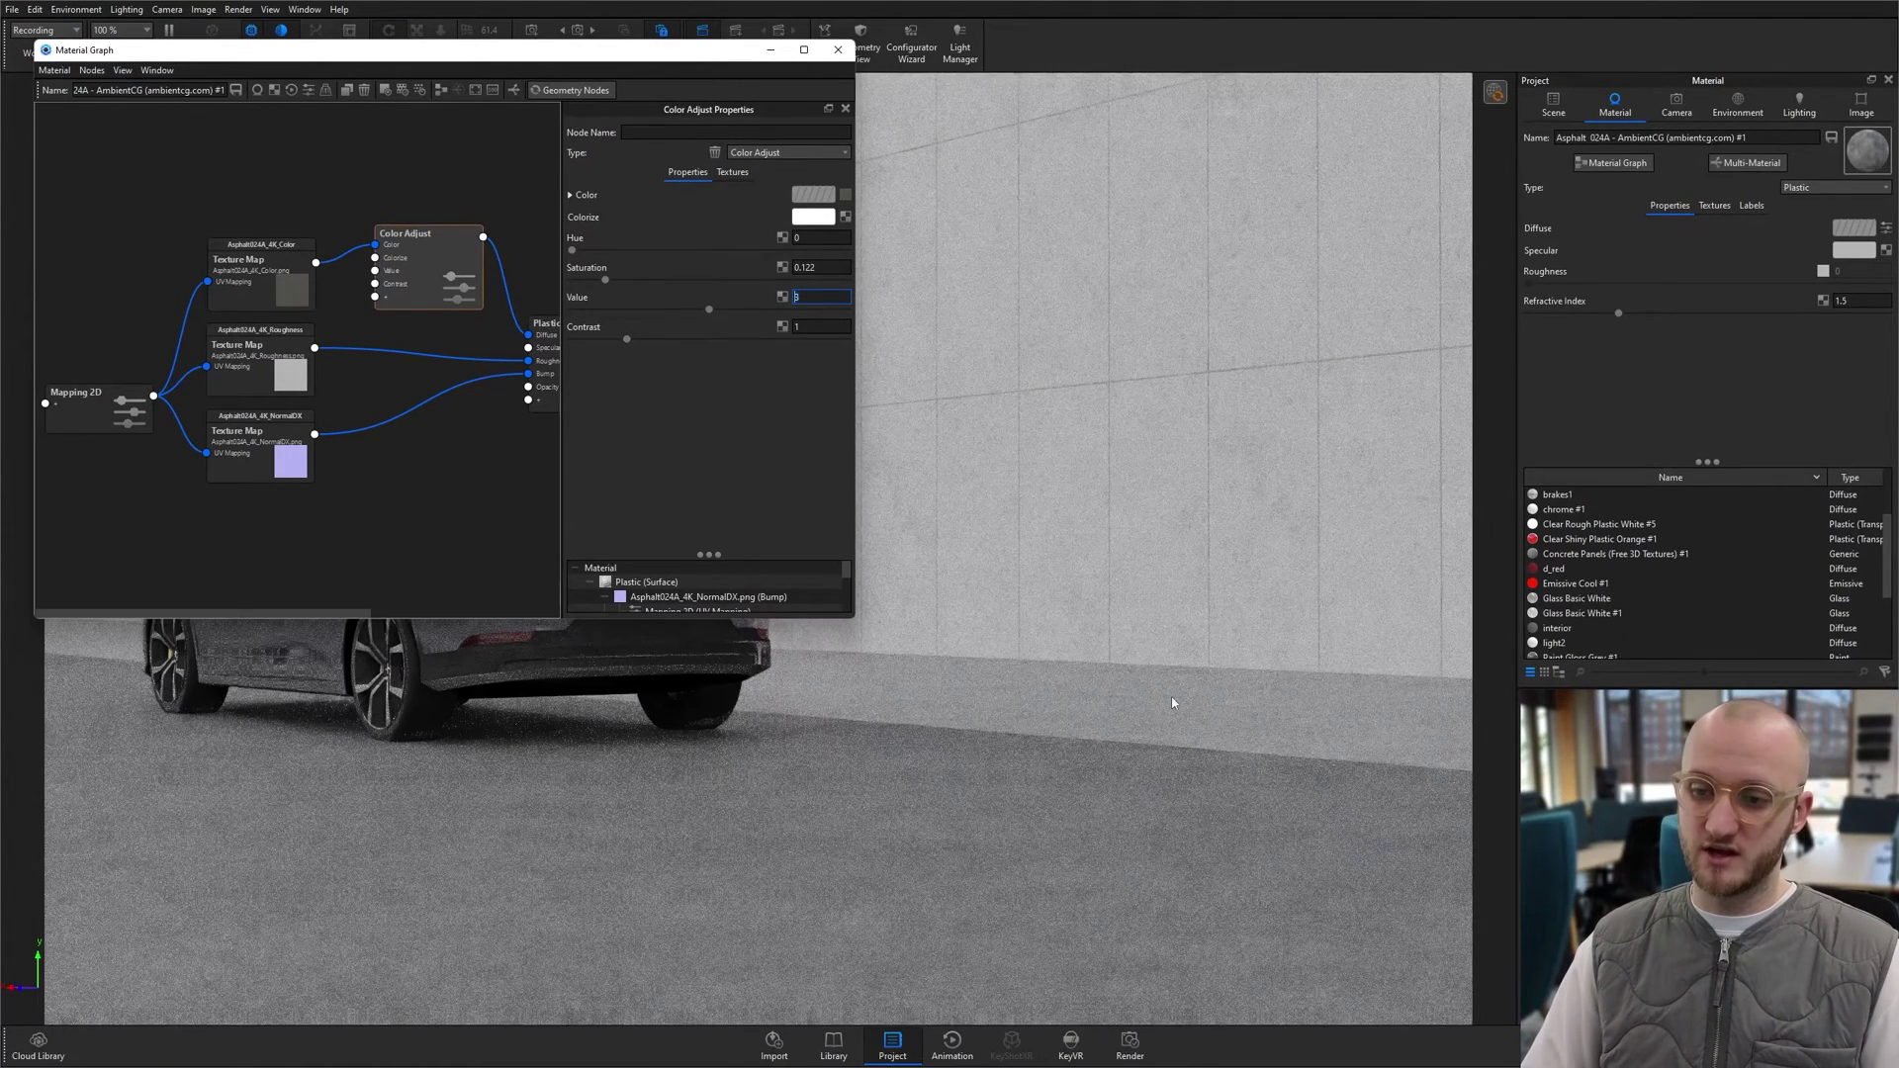
key(super)
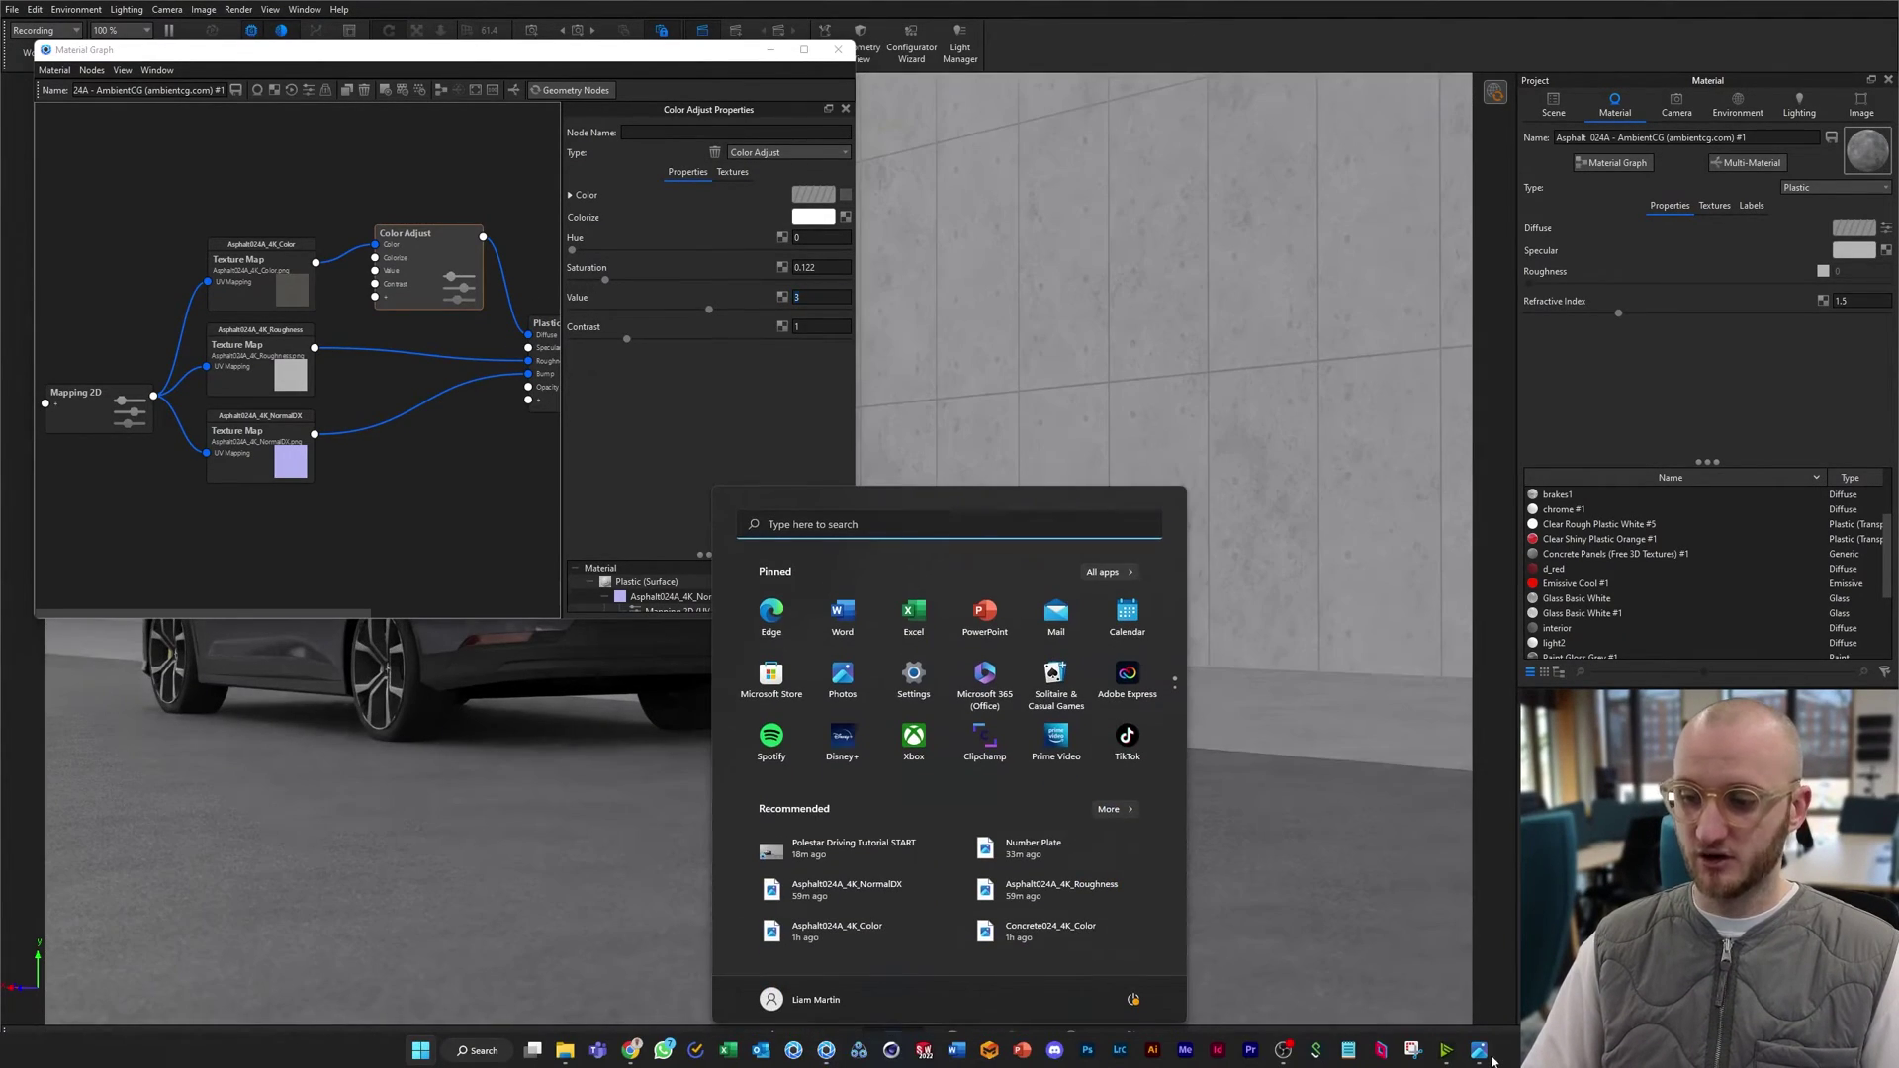
click(1484, 1054)
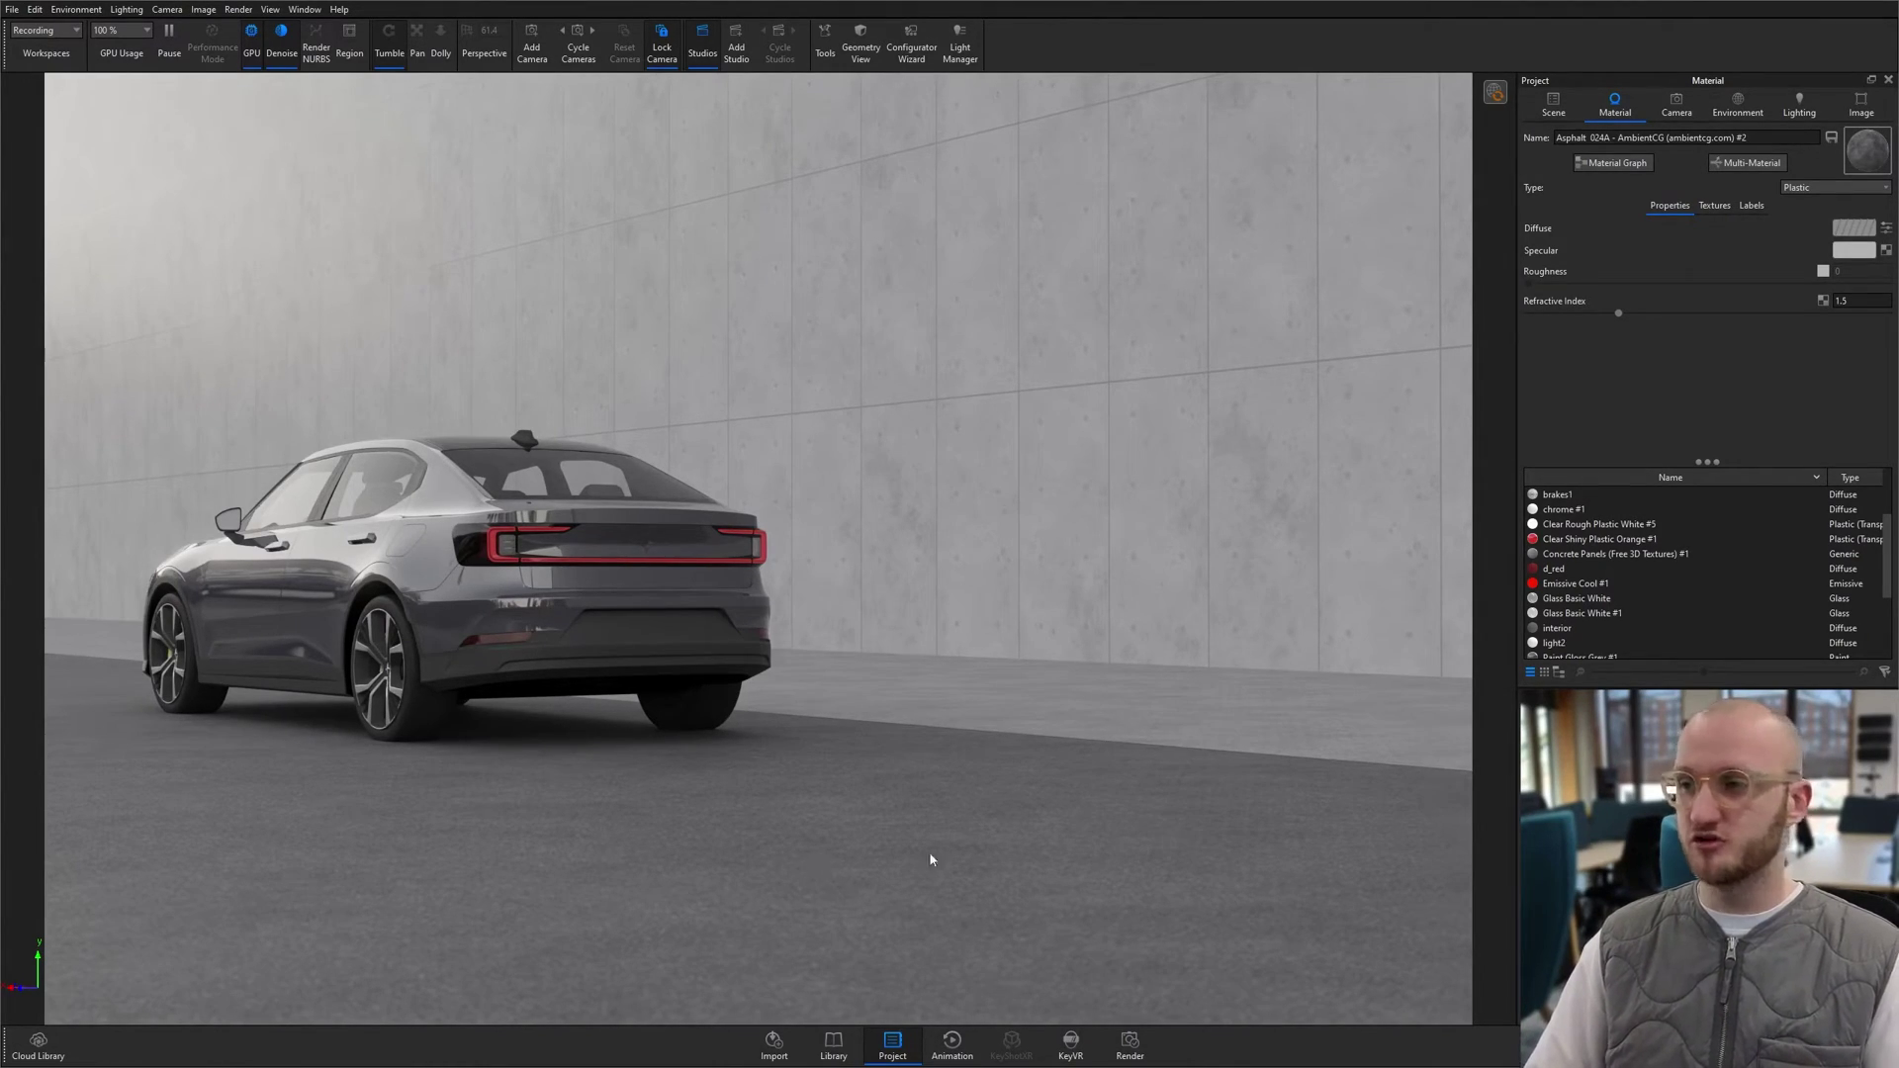
Step: Add a Mesh texture node to the asphalt material graph
click(1613, 162)
drag(960, 238, 537, 67)
scroll(389, 514, down, 2)
right_click(291, 508)
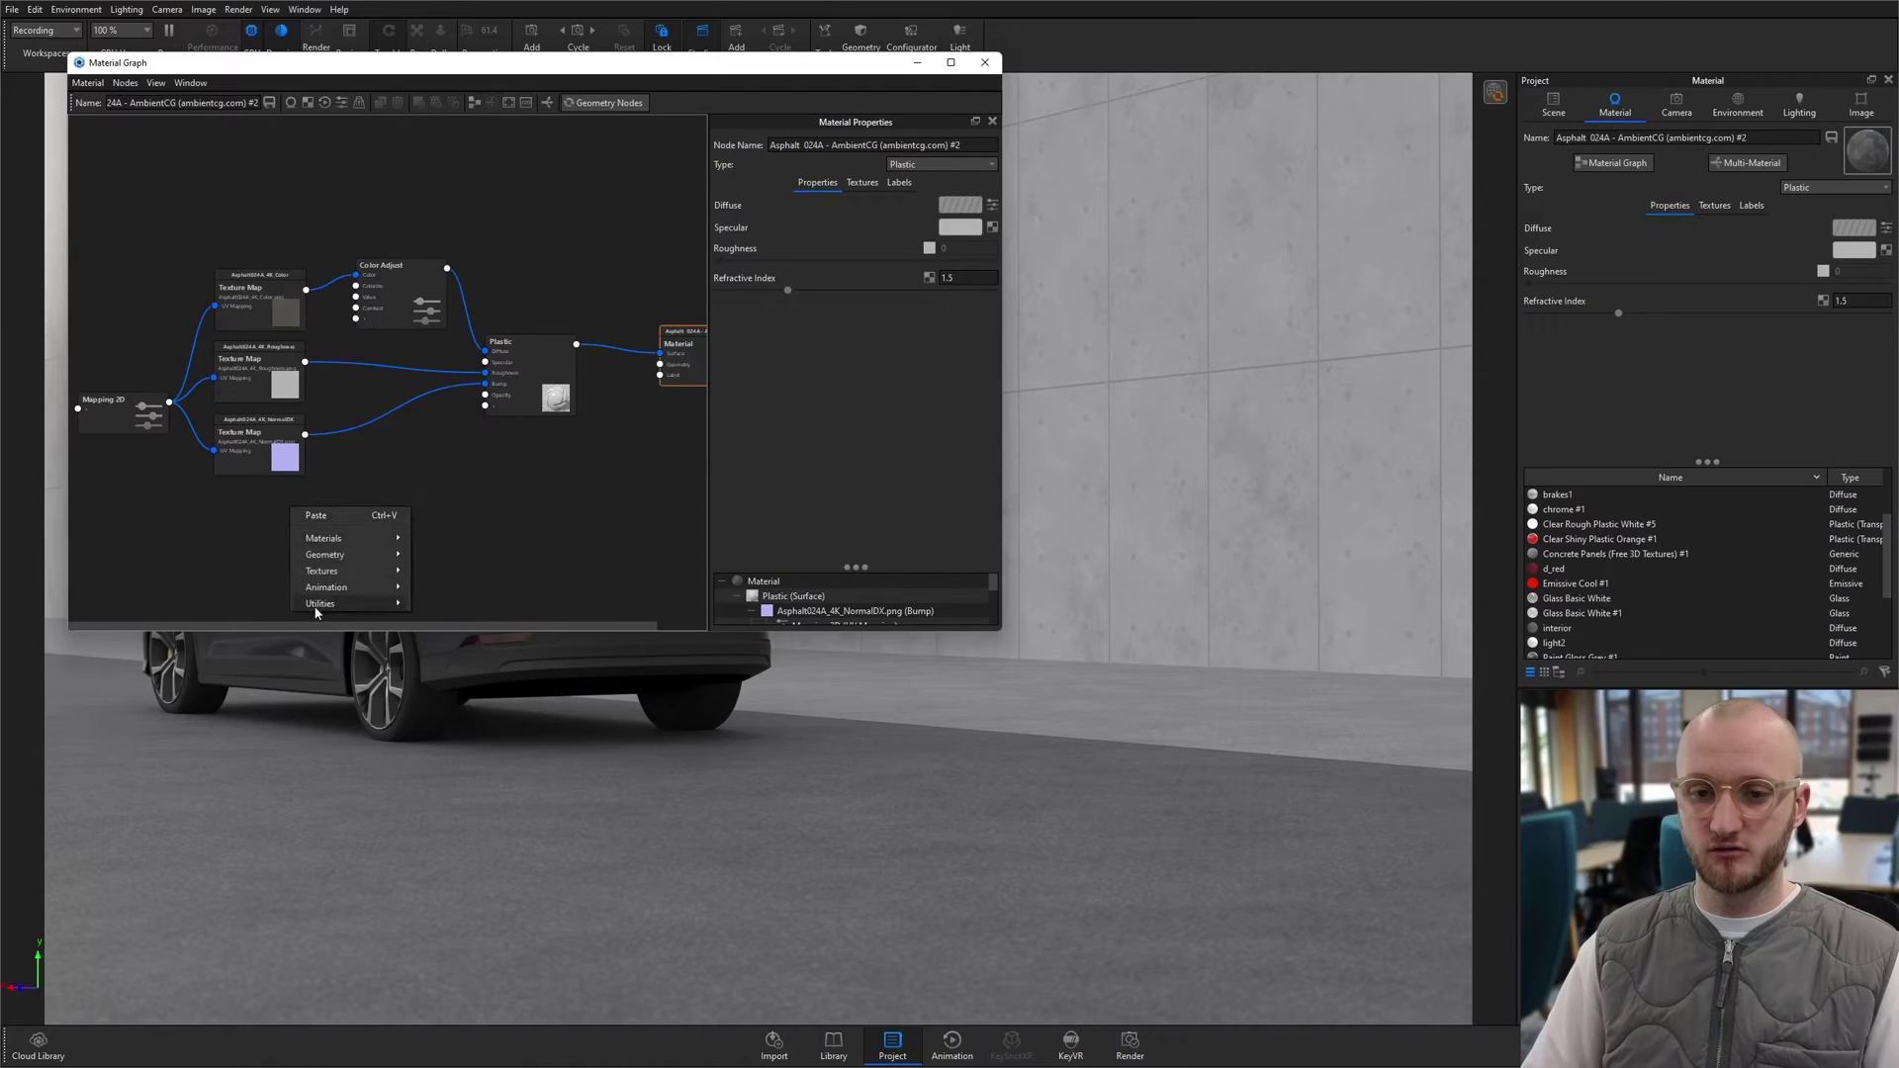
mouse_move(336, 571)
click(440, 660)
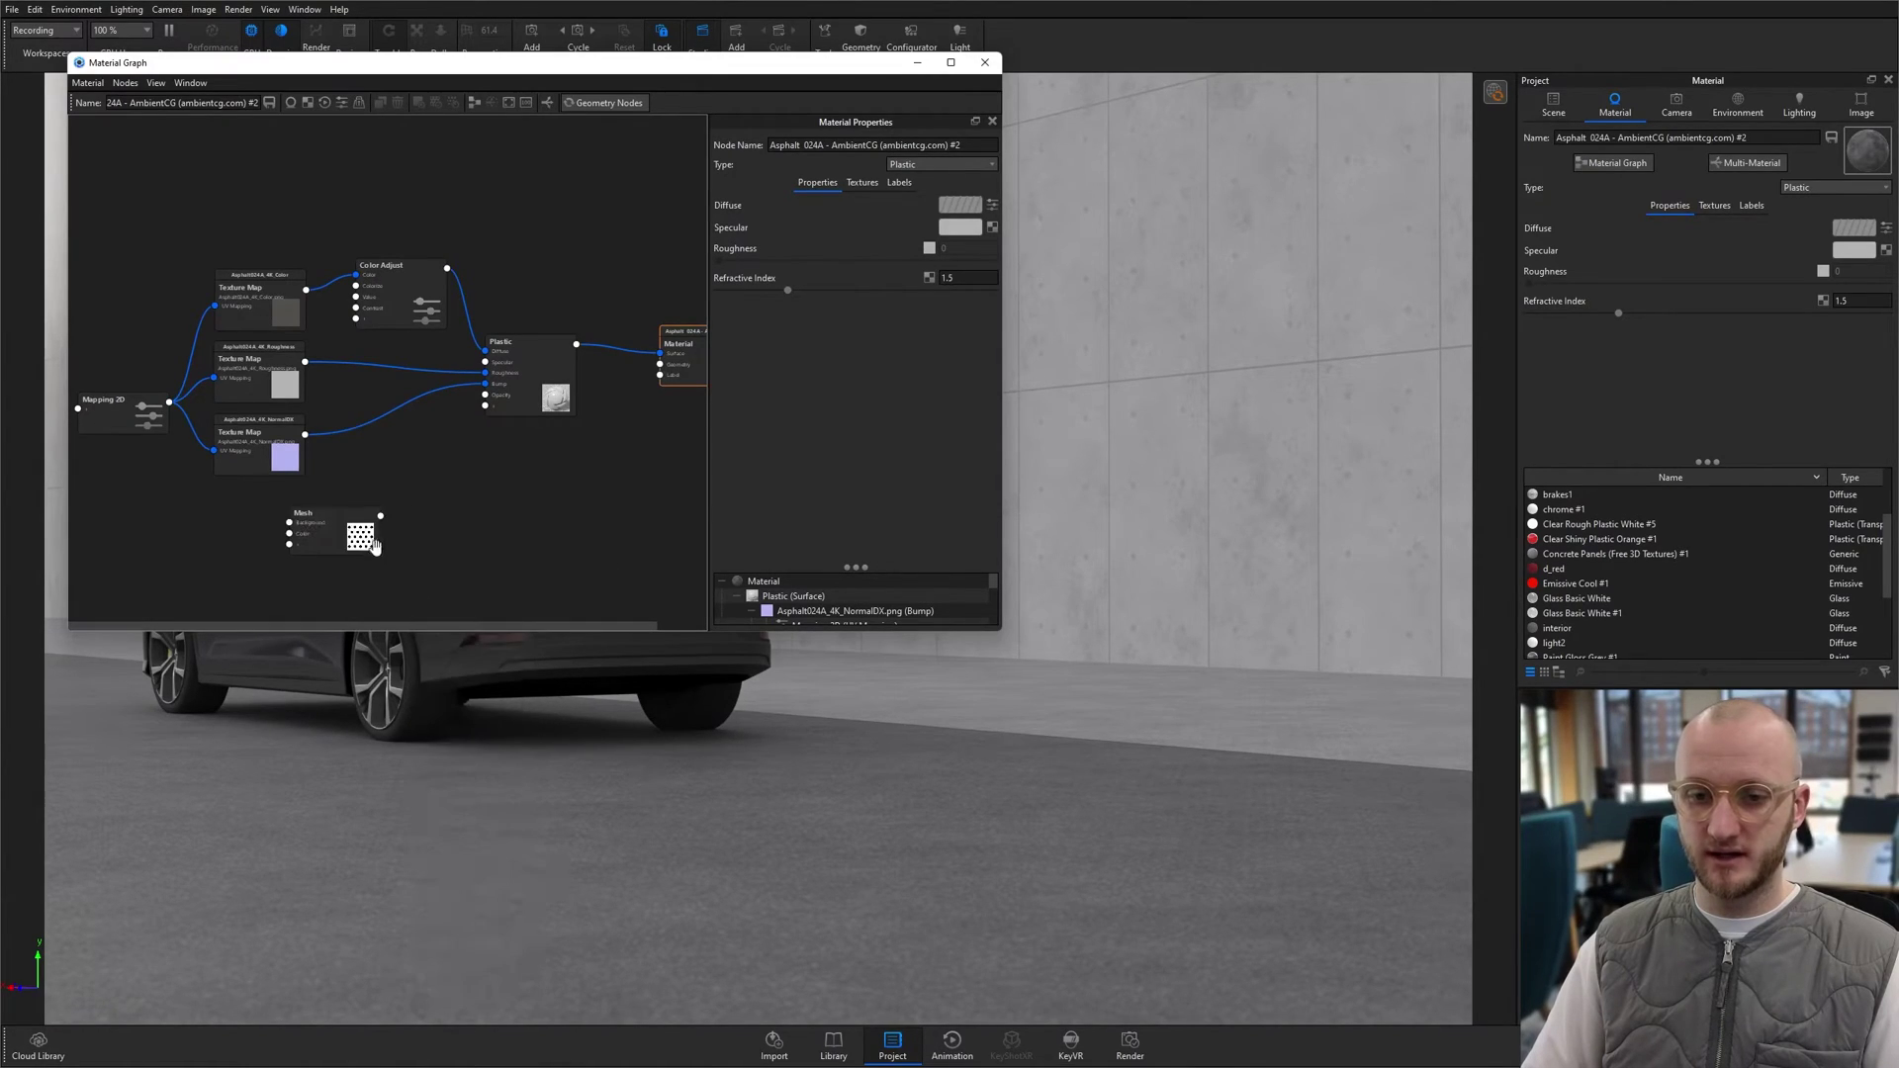
Step: Preview the Mesh node and make its pattern white on a black background
double_click(343, 537)
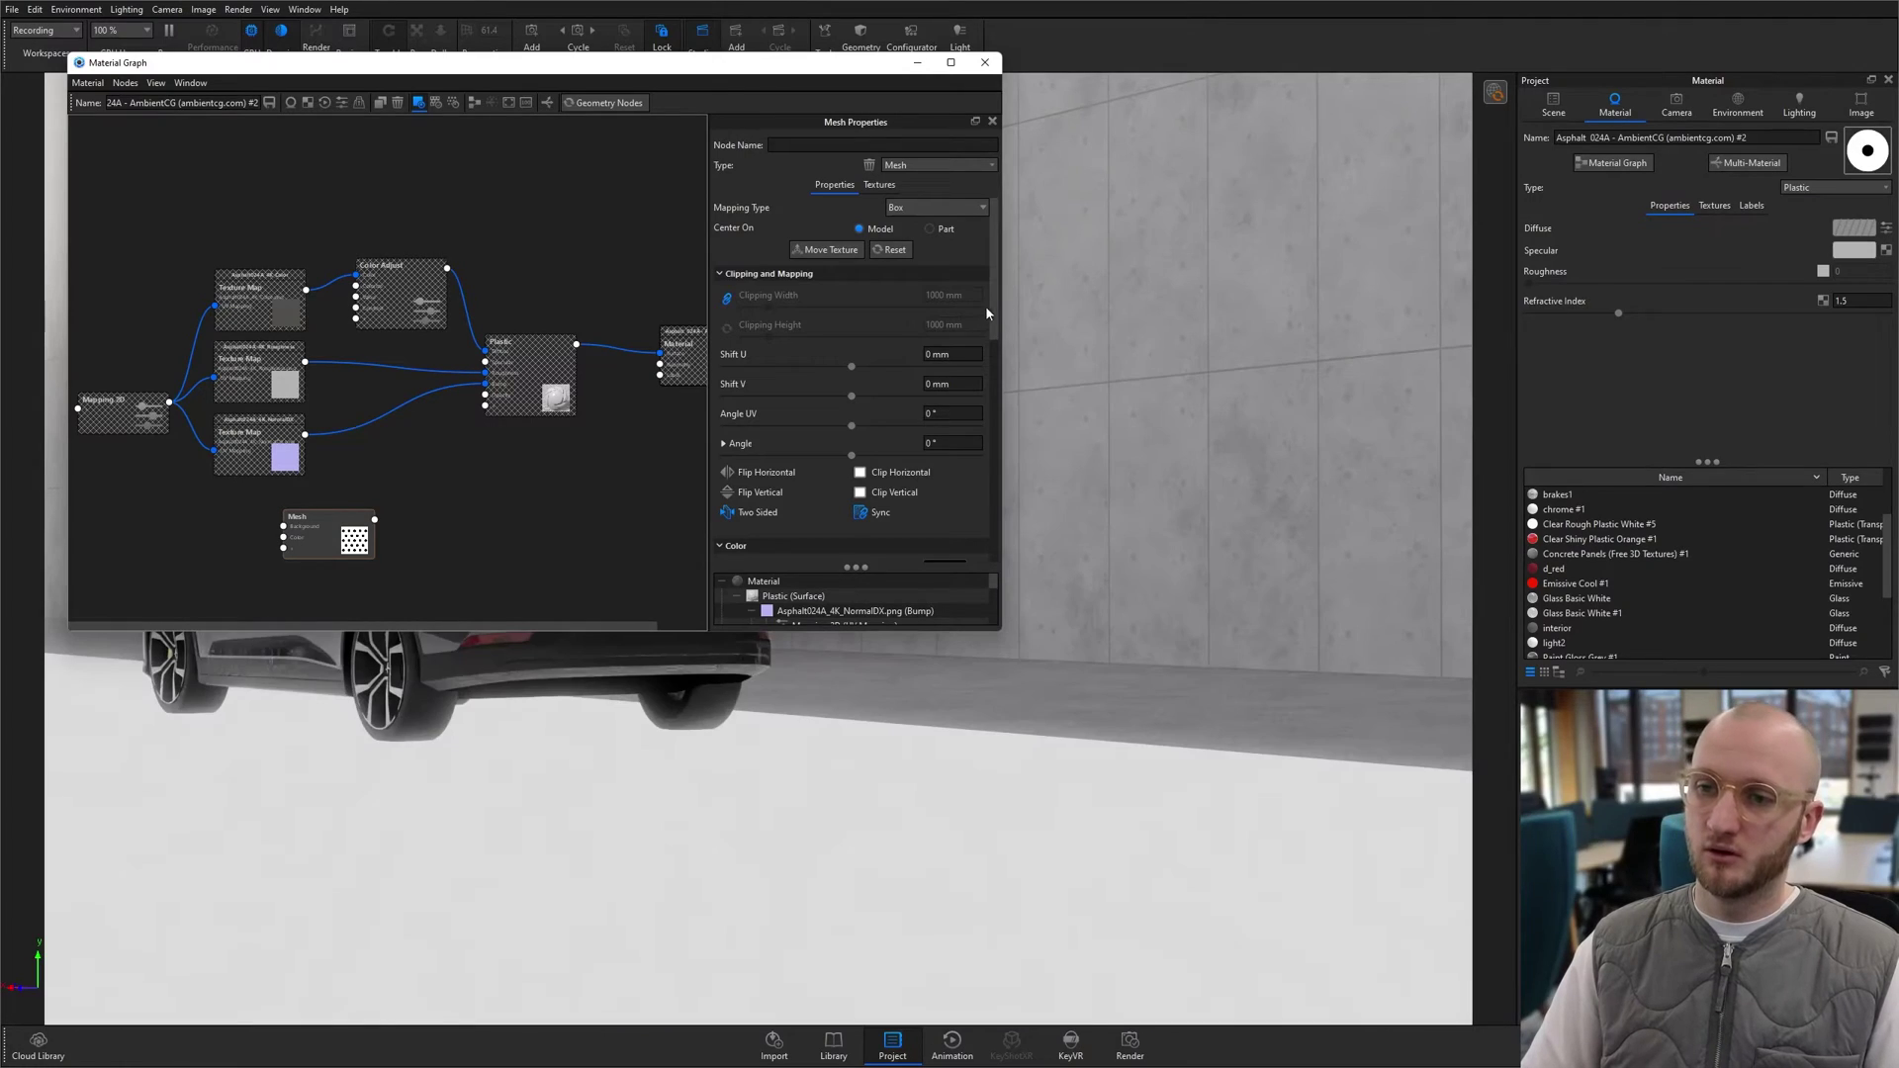
scroll(985, 316, down, 3)
scroll(989, 370, down, 1)
click(942, 383)
drag(989, 445, 927, 374)
click(1287, 1013)
click(943, 406)
drag(935, 643, 813, 860)
click(1287, 1013)
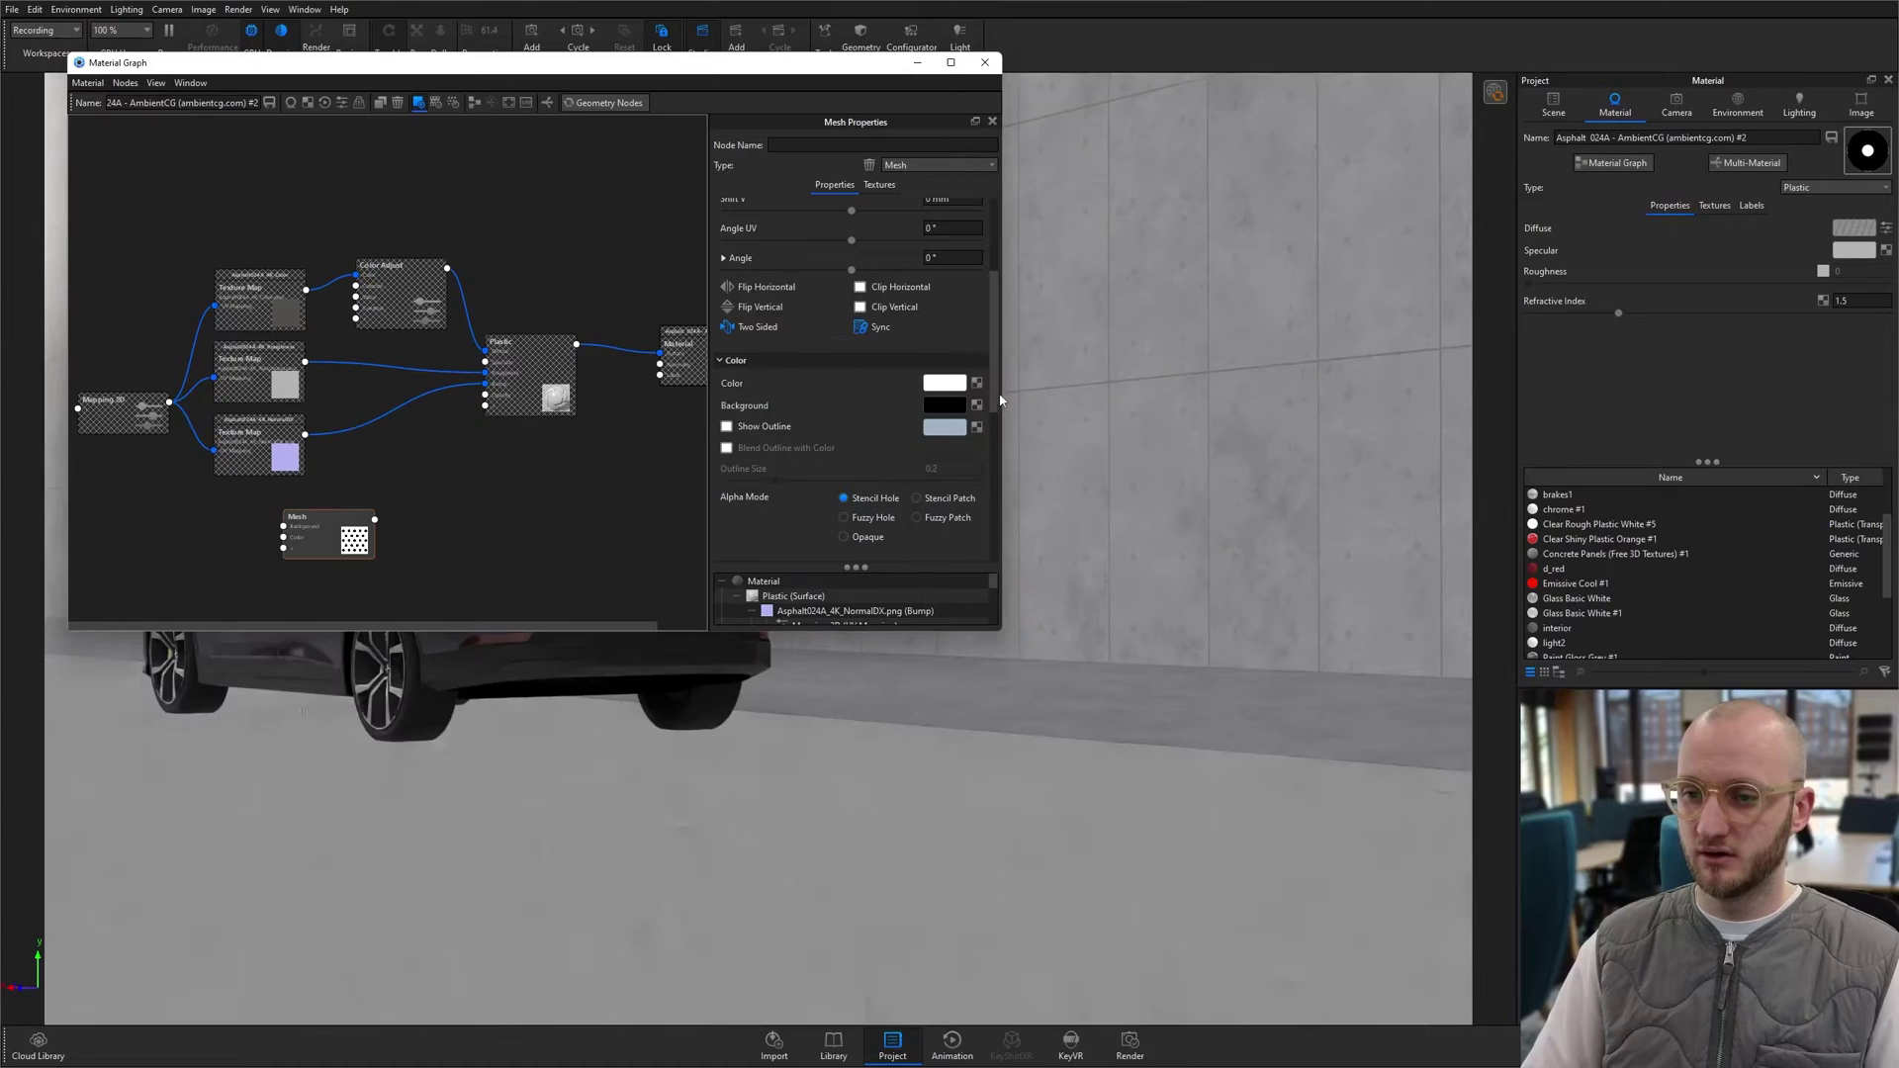
Step: Switch the mesh shape to Square, then scale it up and widen the spacing
scroll(1000, 463, down, 4)
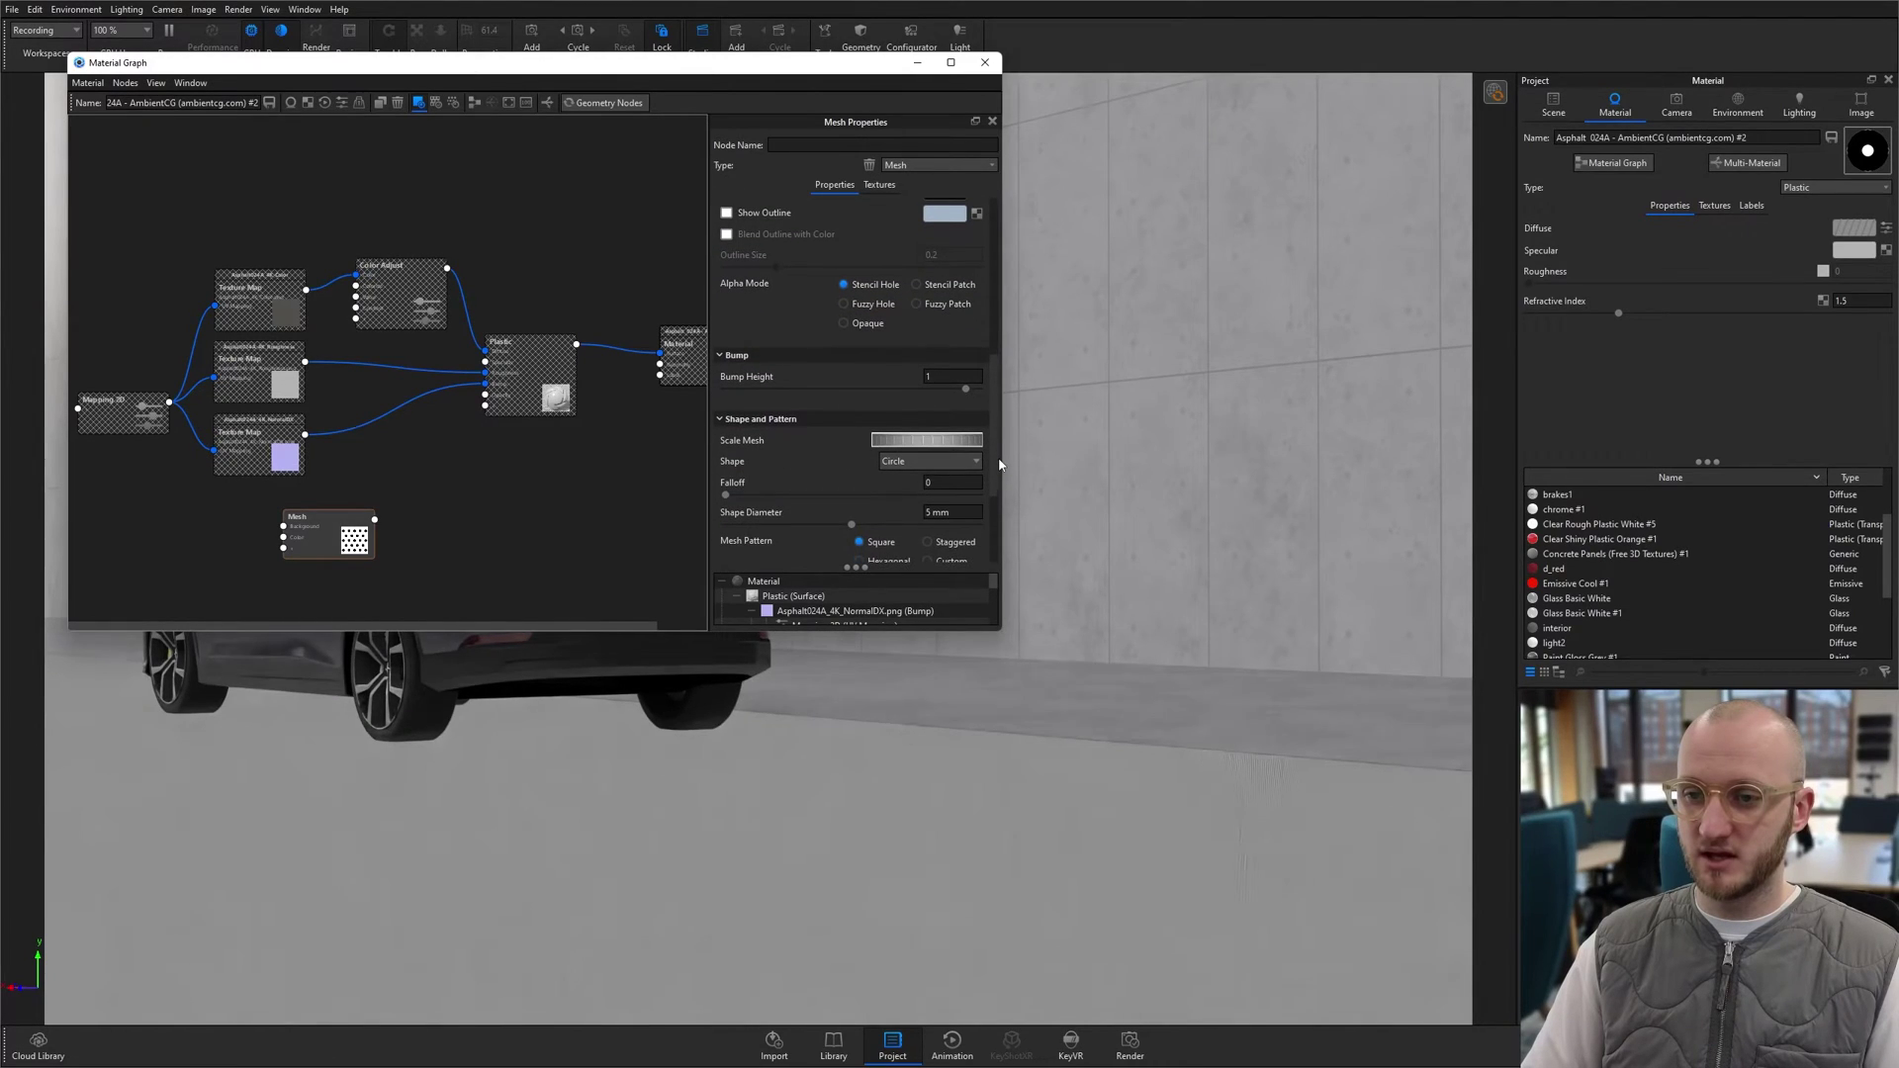
click(914, 463)
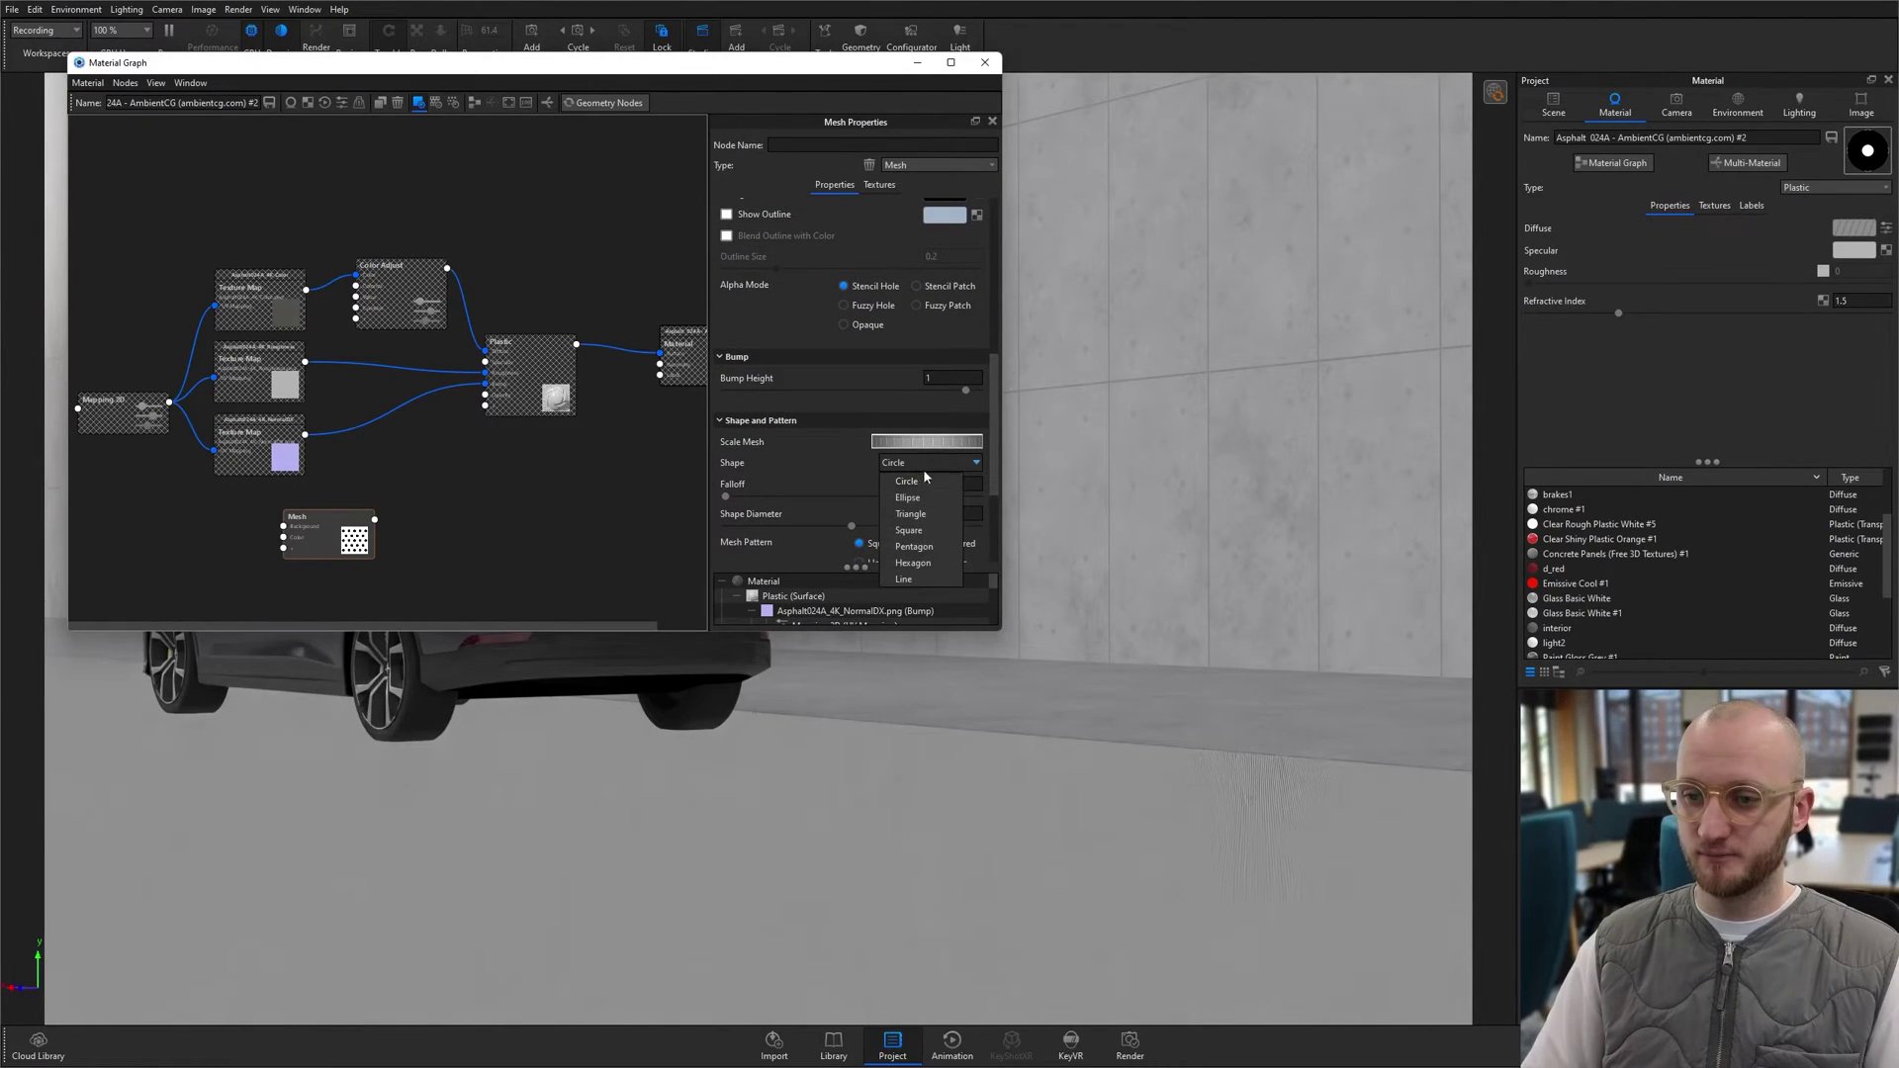
click(909, 530)
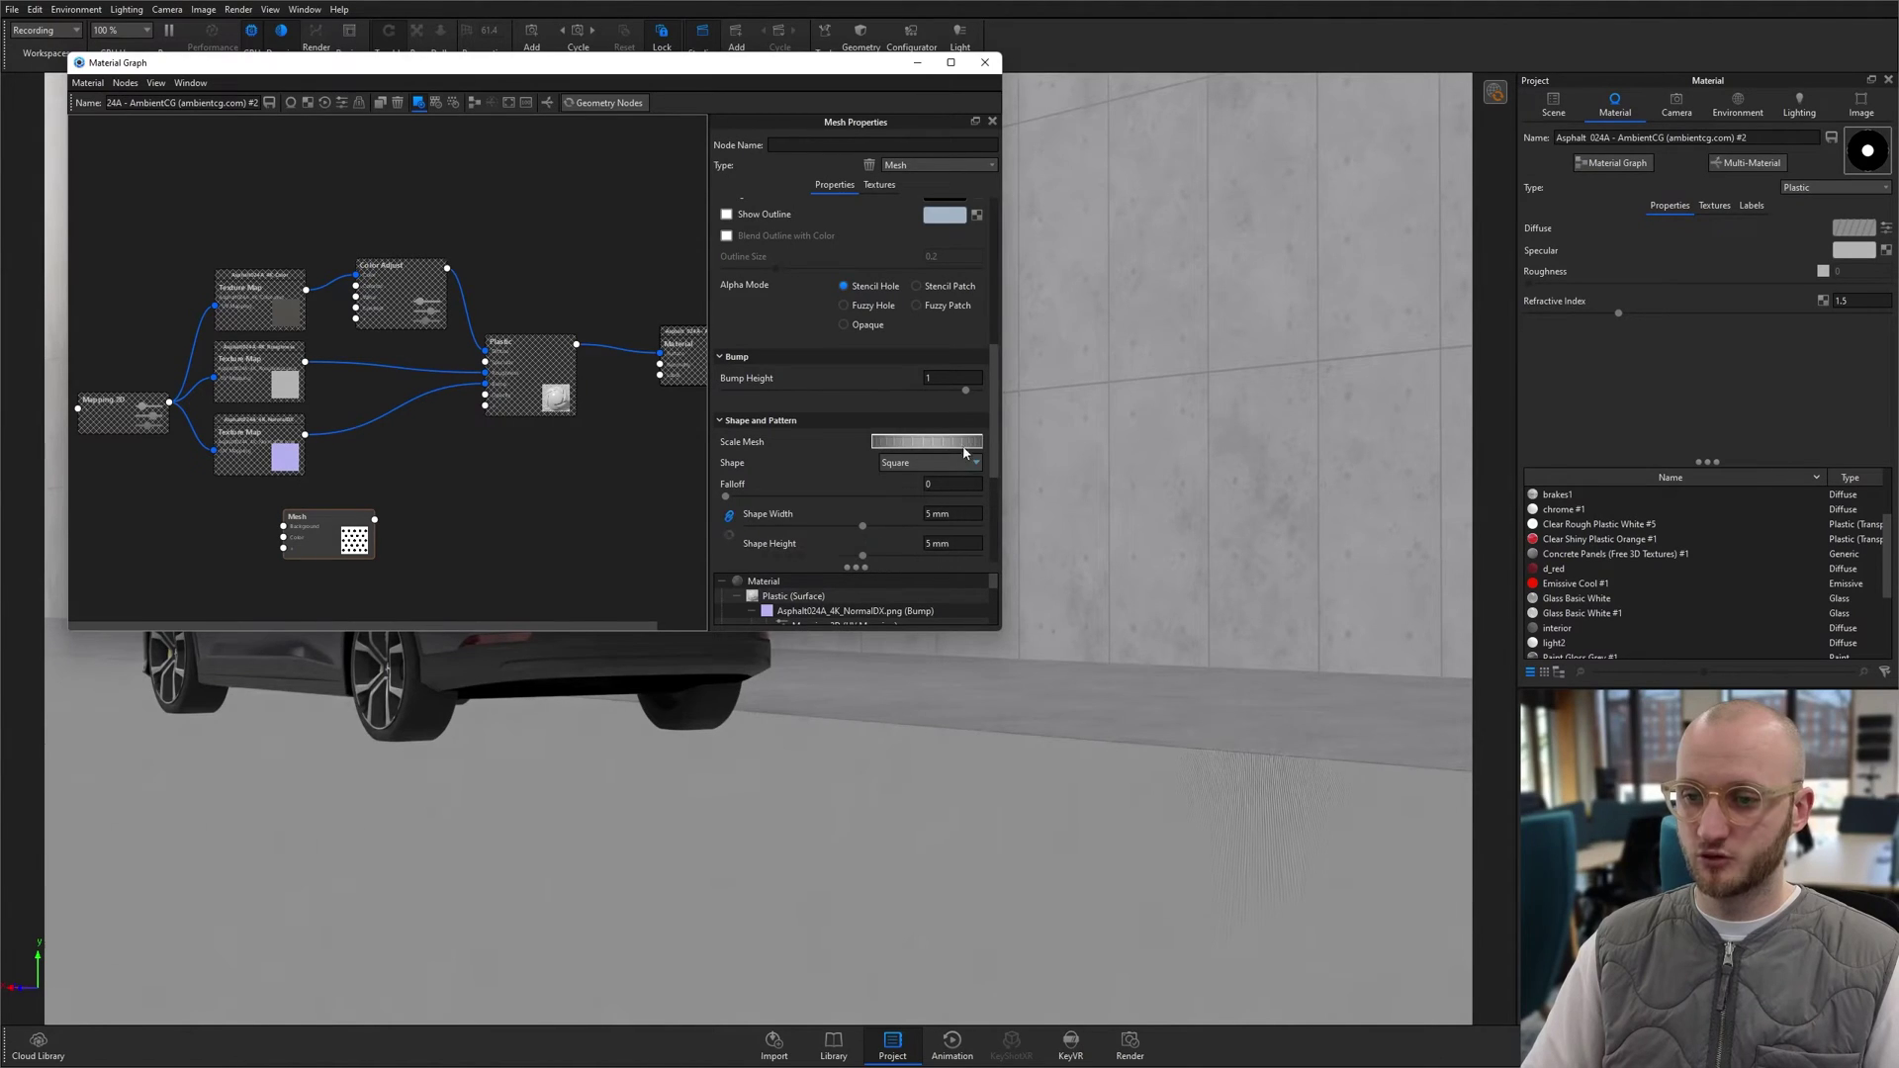
scroll(960, 440, down, 3)
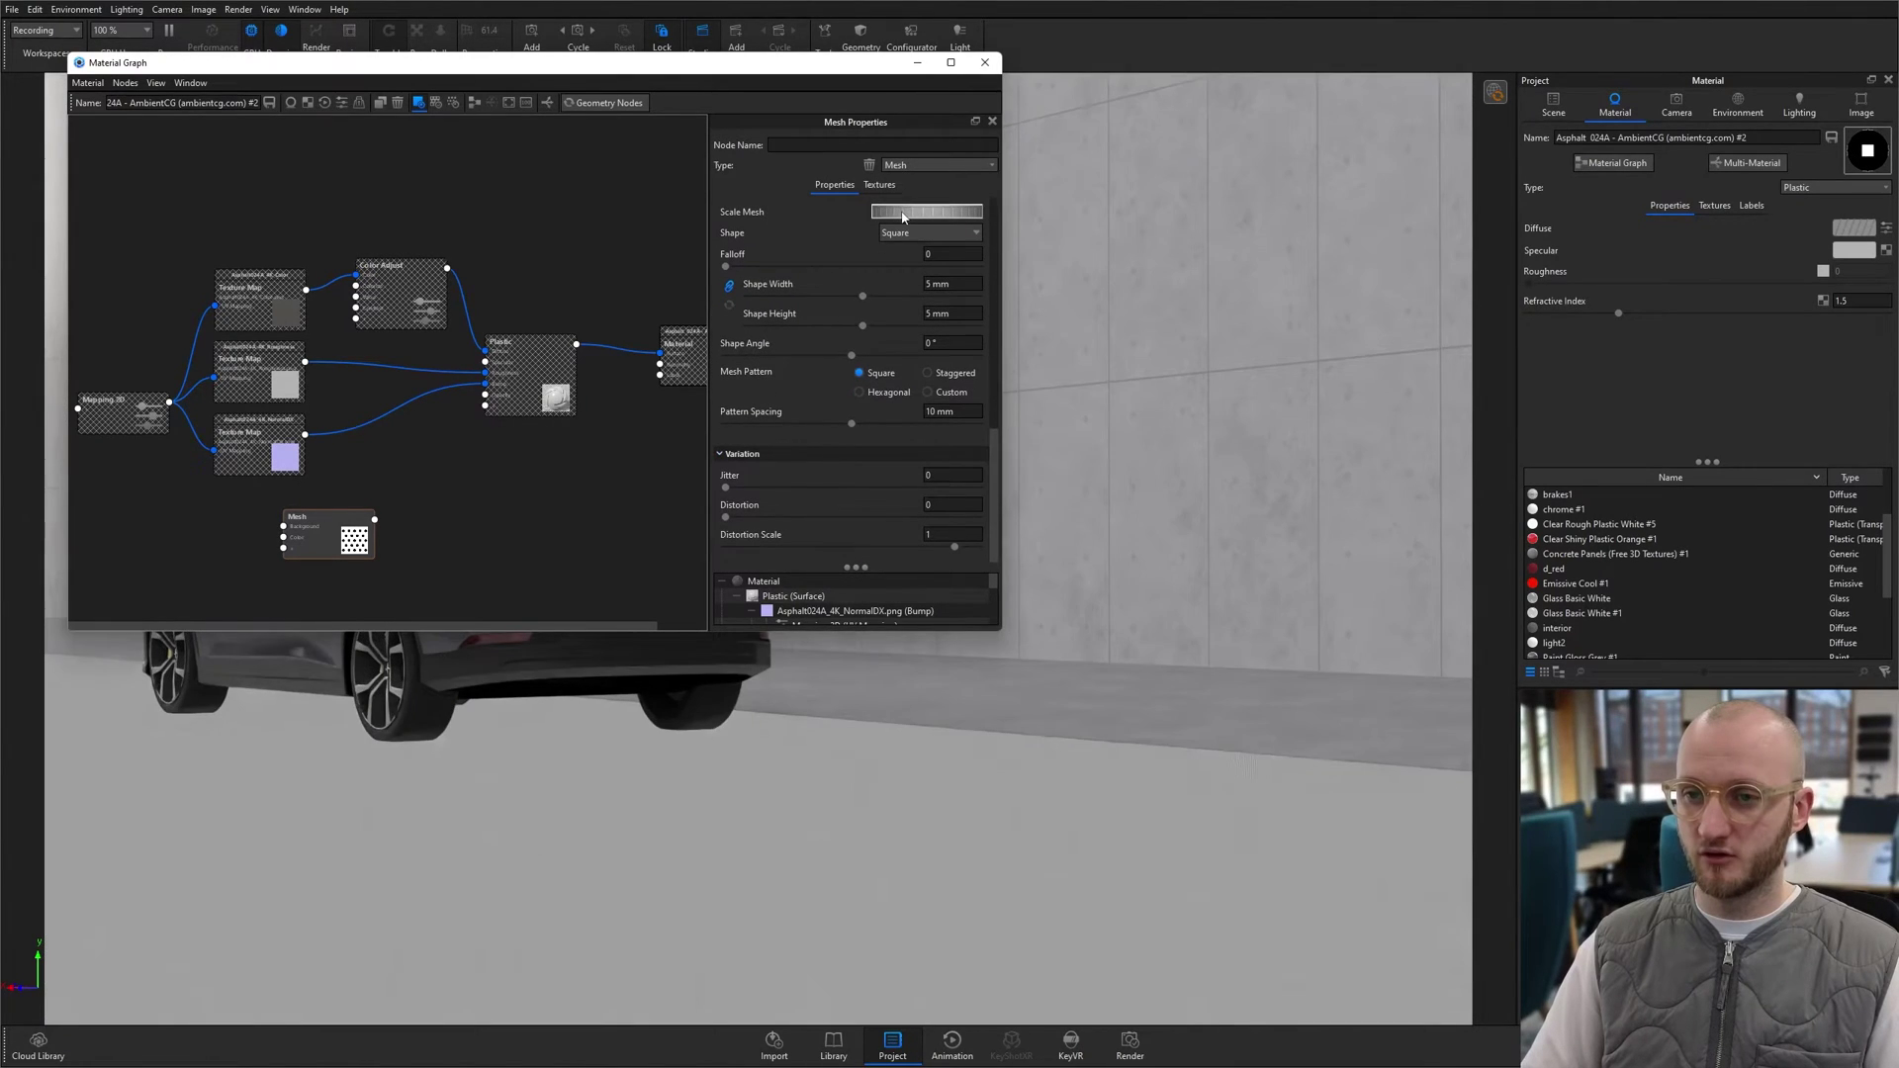
drag(902, 217, 904, 216)
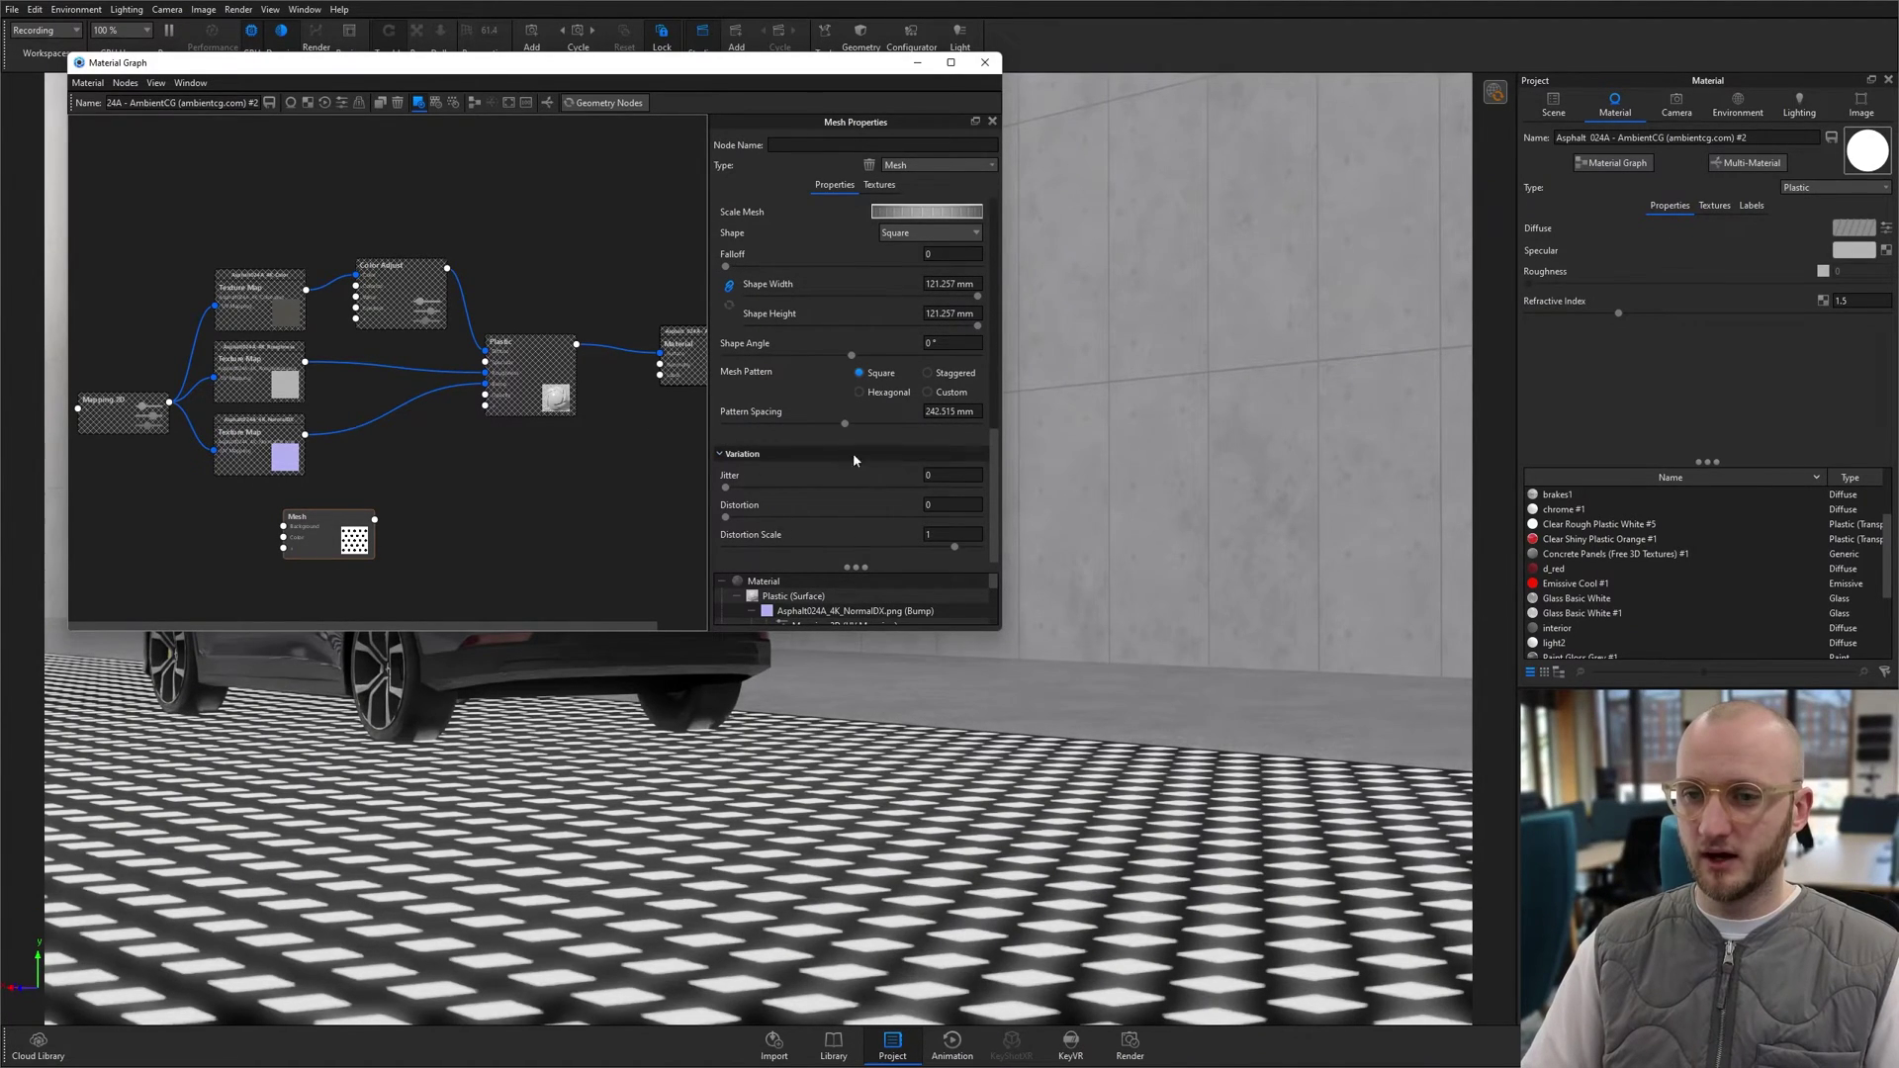
drag(845, 423, 958, 421)
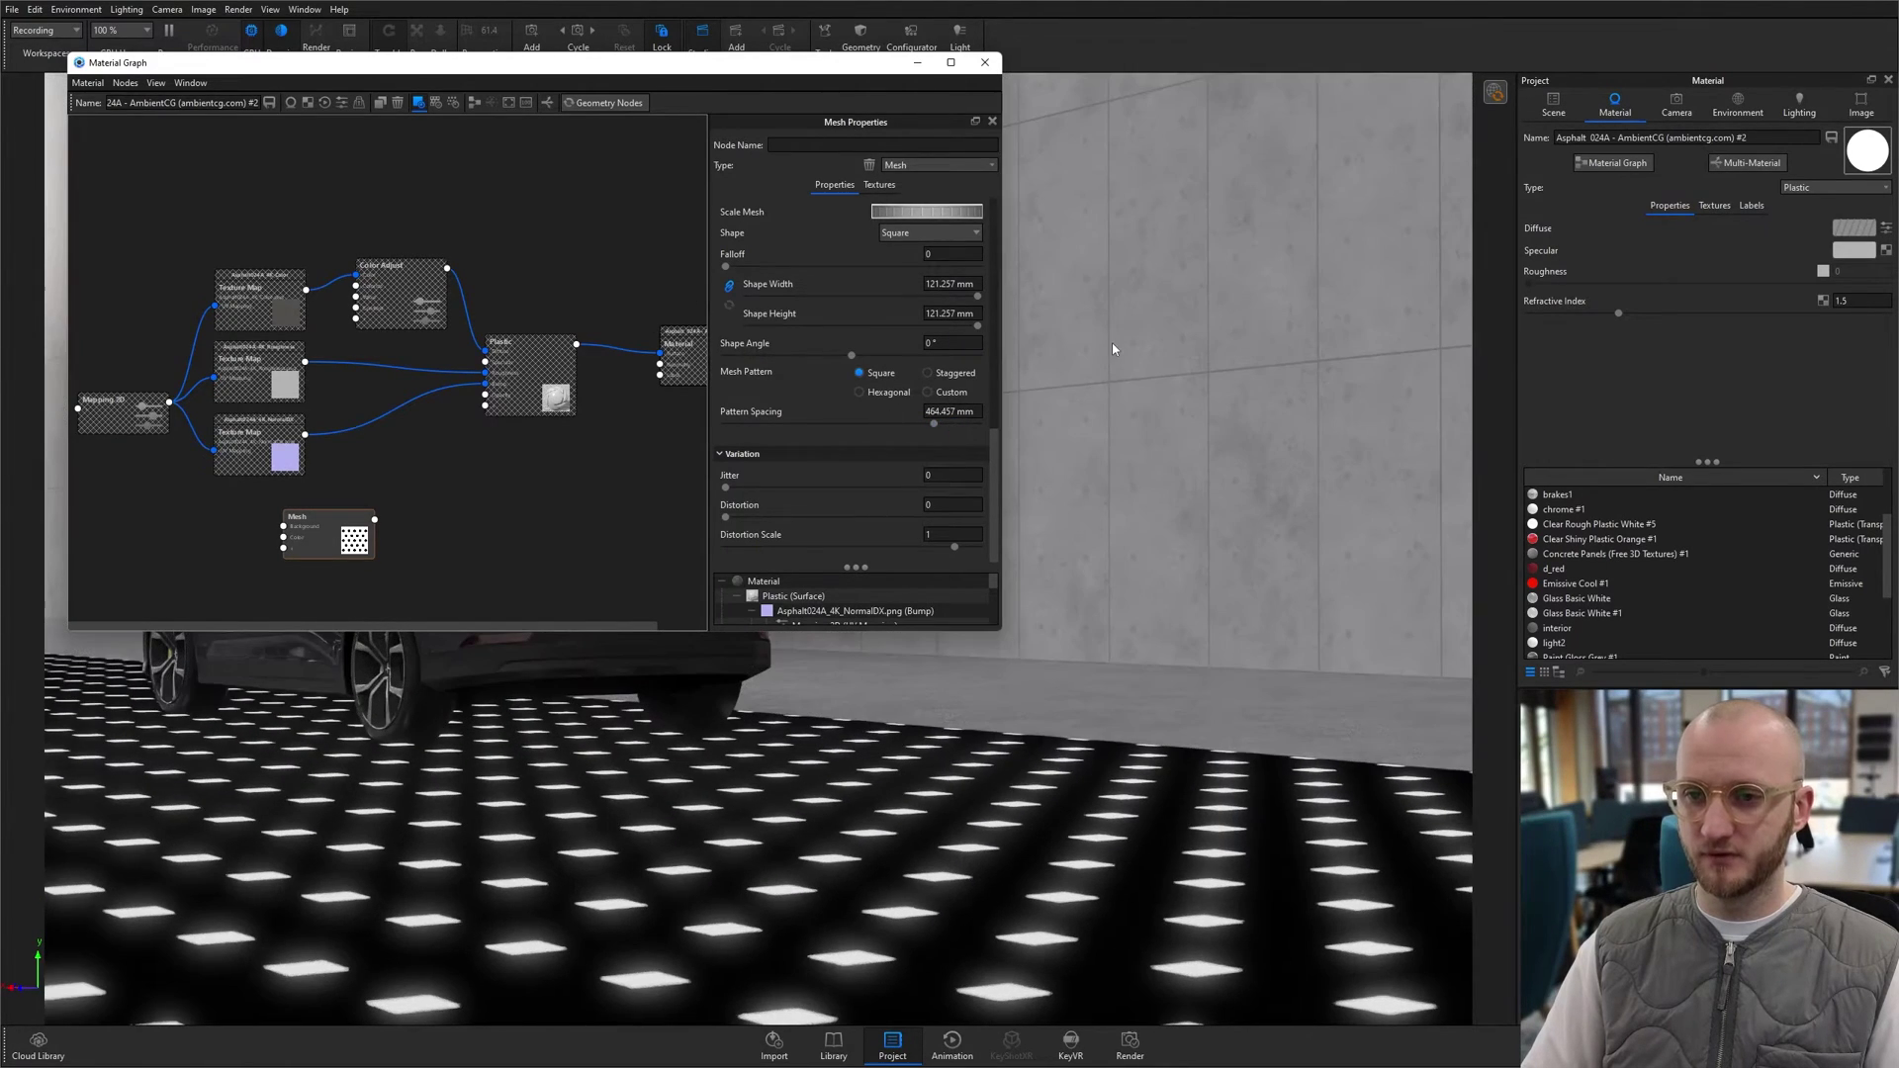
Step: Unlink shape width from height and tighten it into thin dashes, about 8.25 mm wide
click(729, 284)
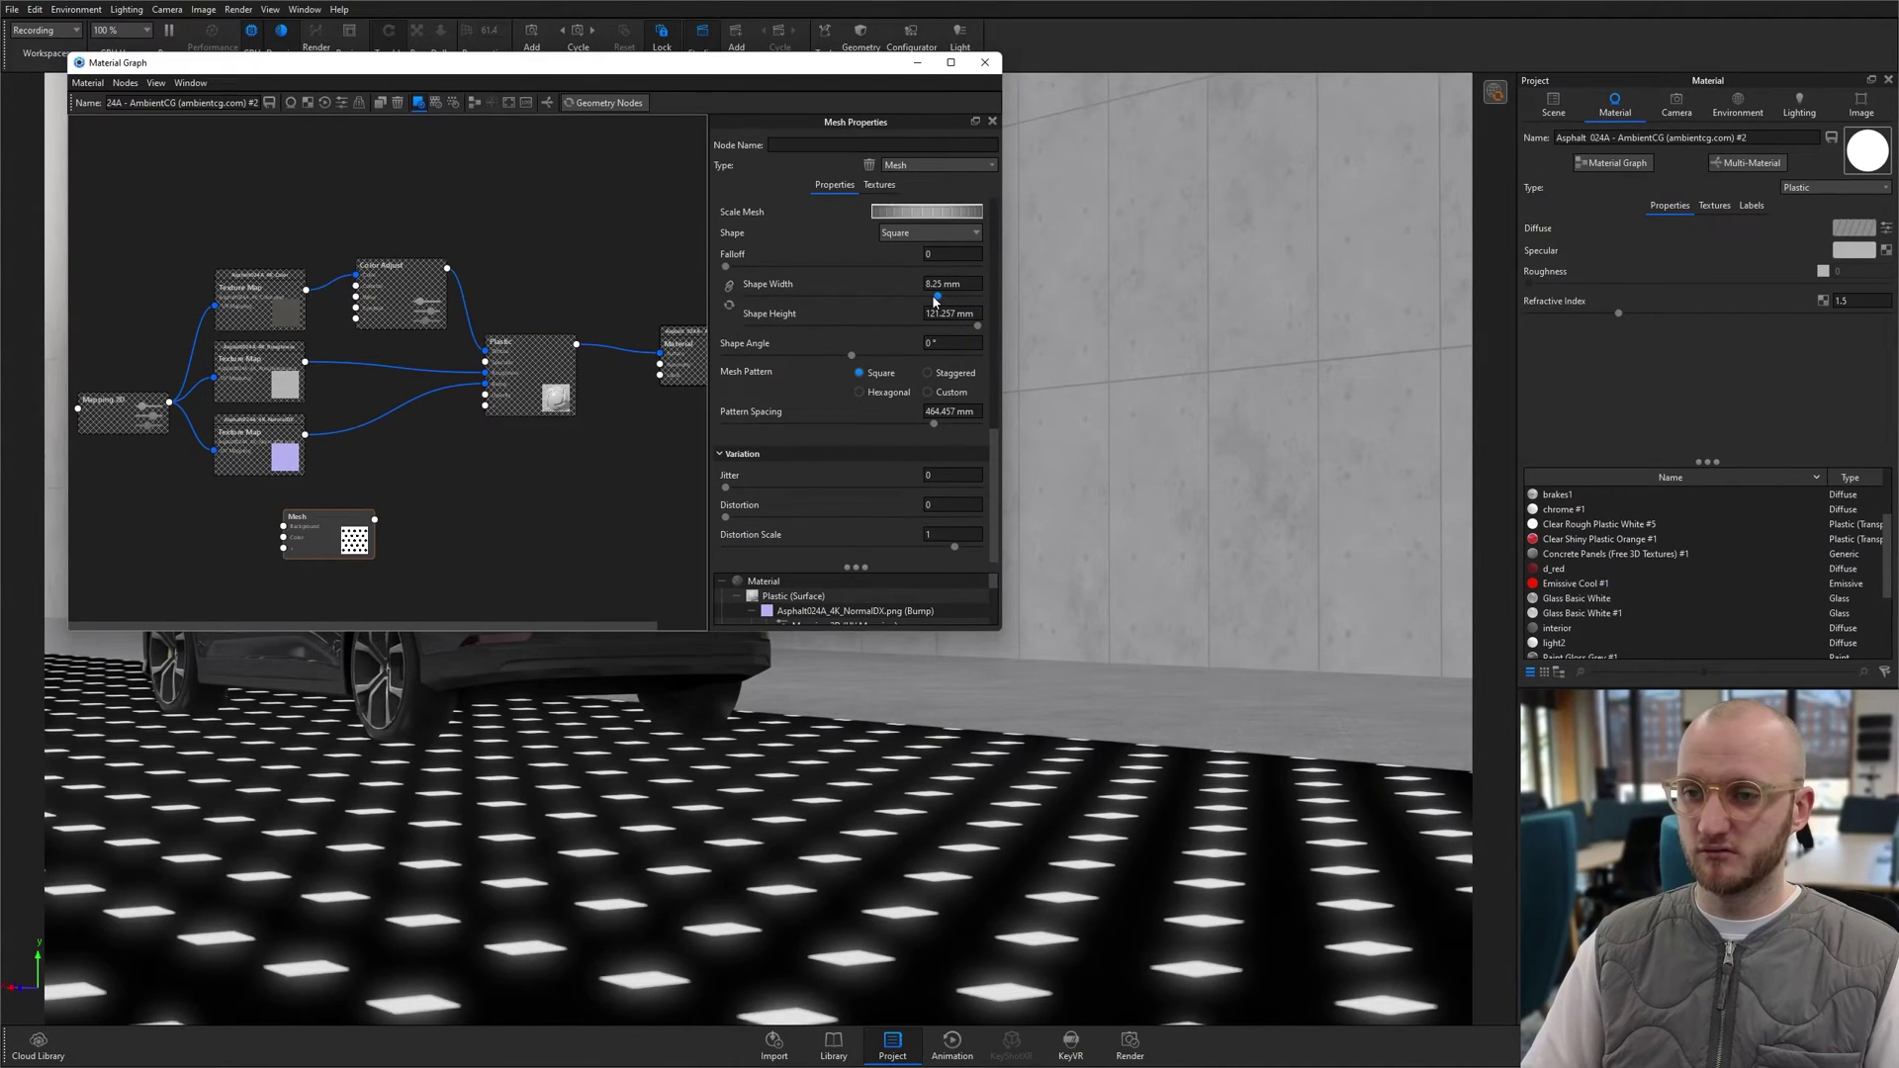
drag(934, 423, 861, 425)
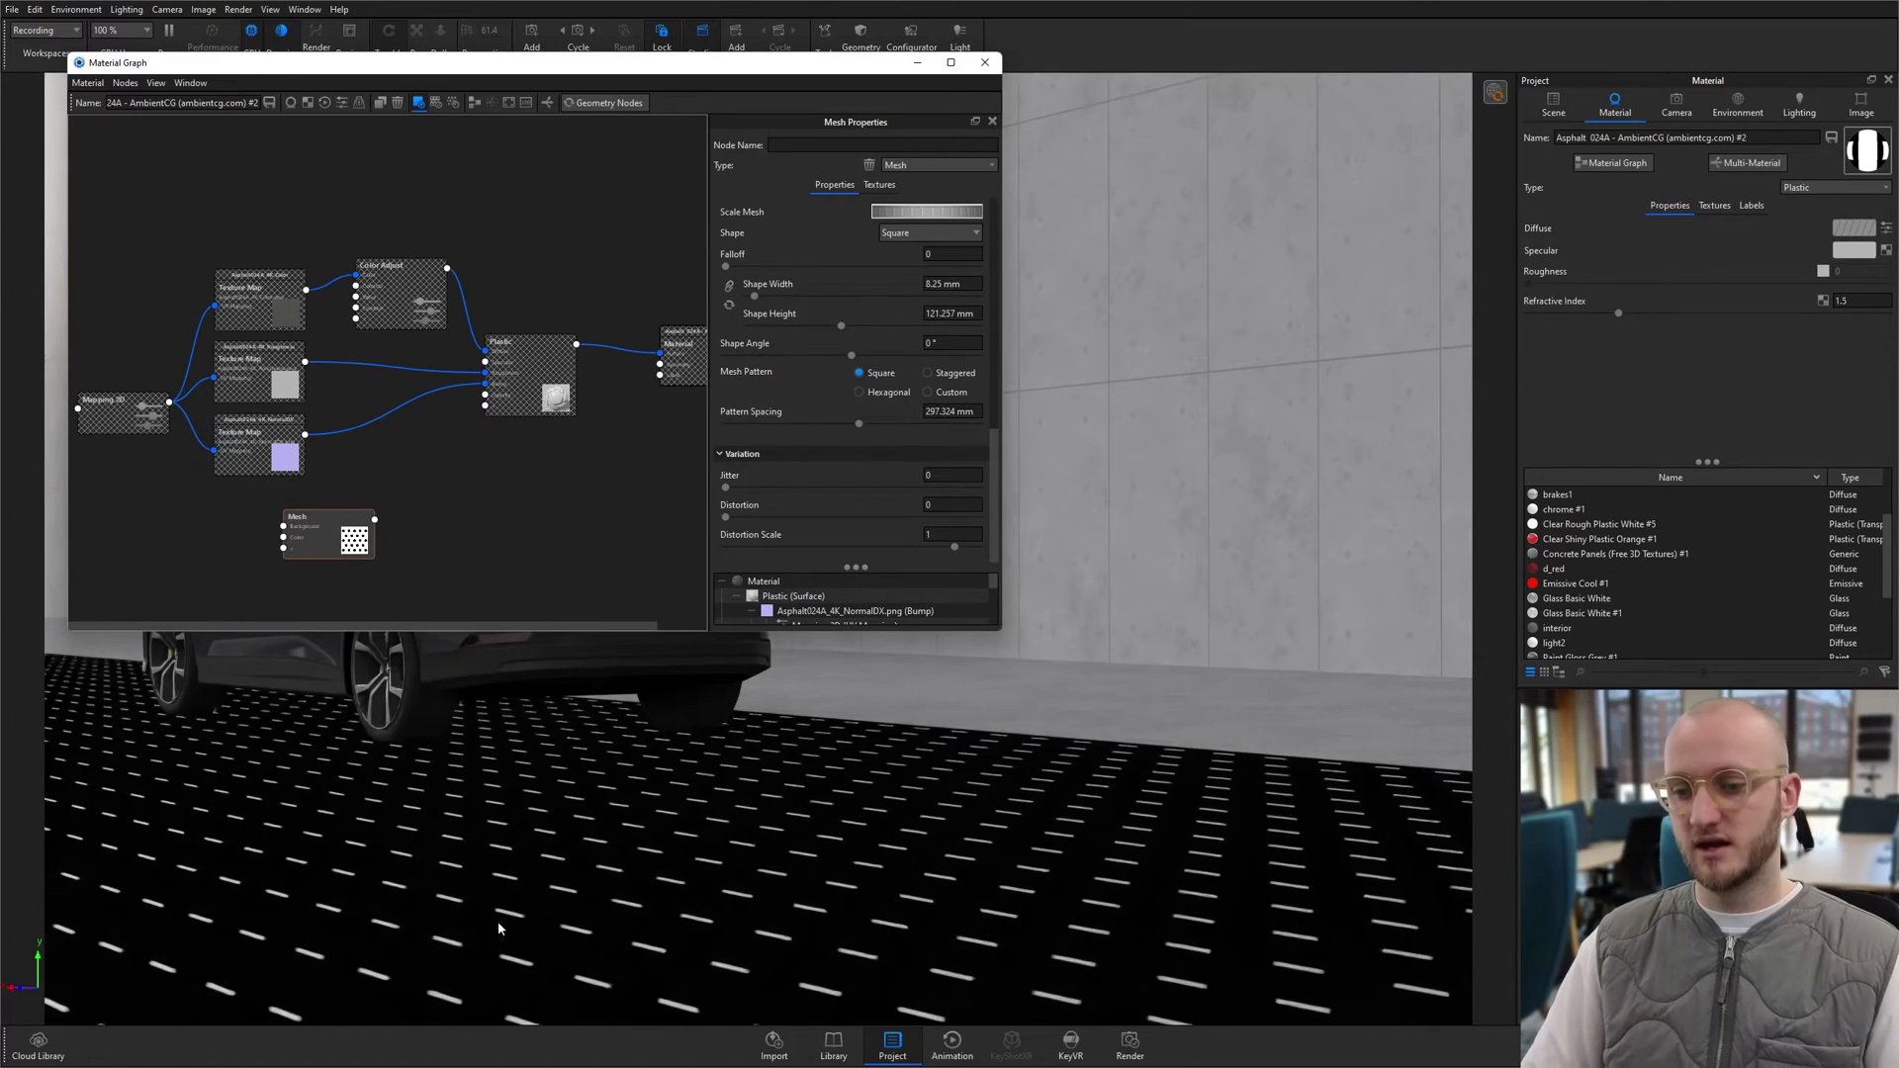
scroll(807, 447, up, 5)
scroll(809, 453, up, 3)
scroll(808, 514, down, 5)
scroll(807, 516, up, 8)
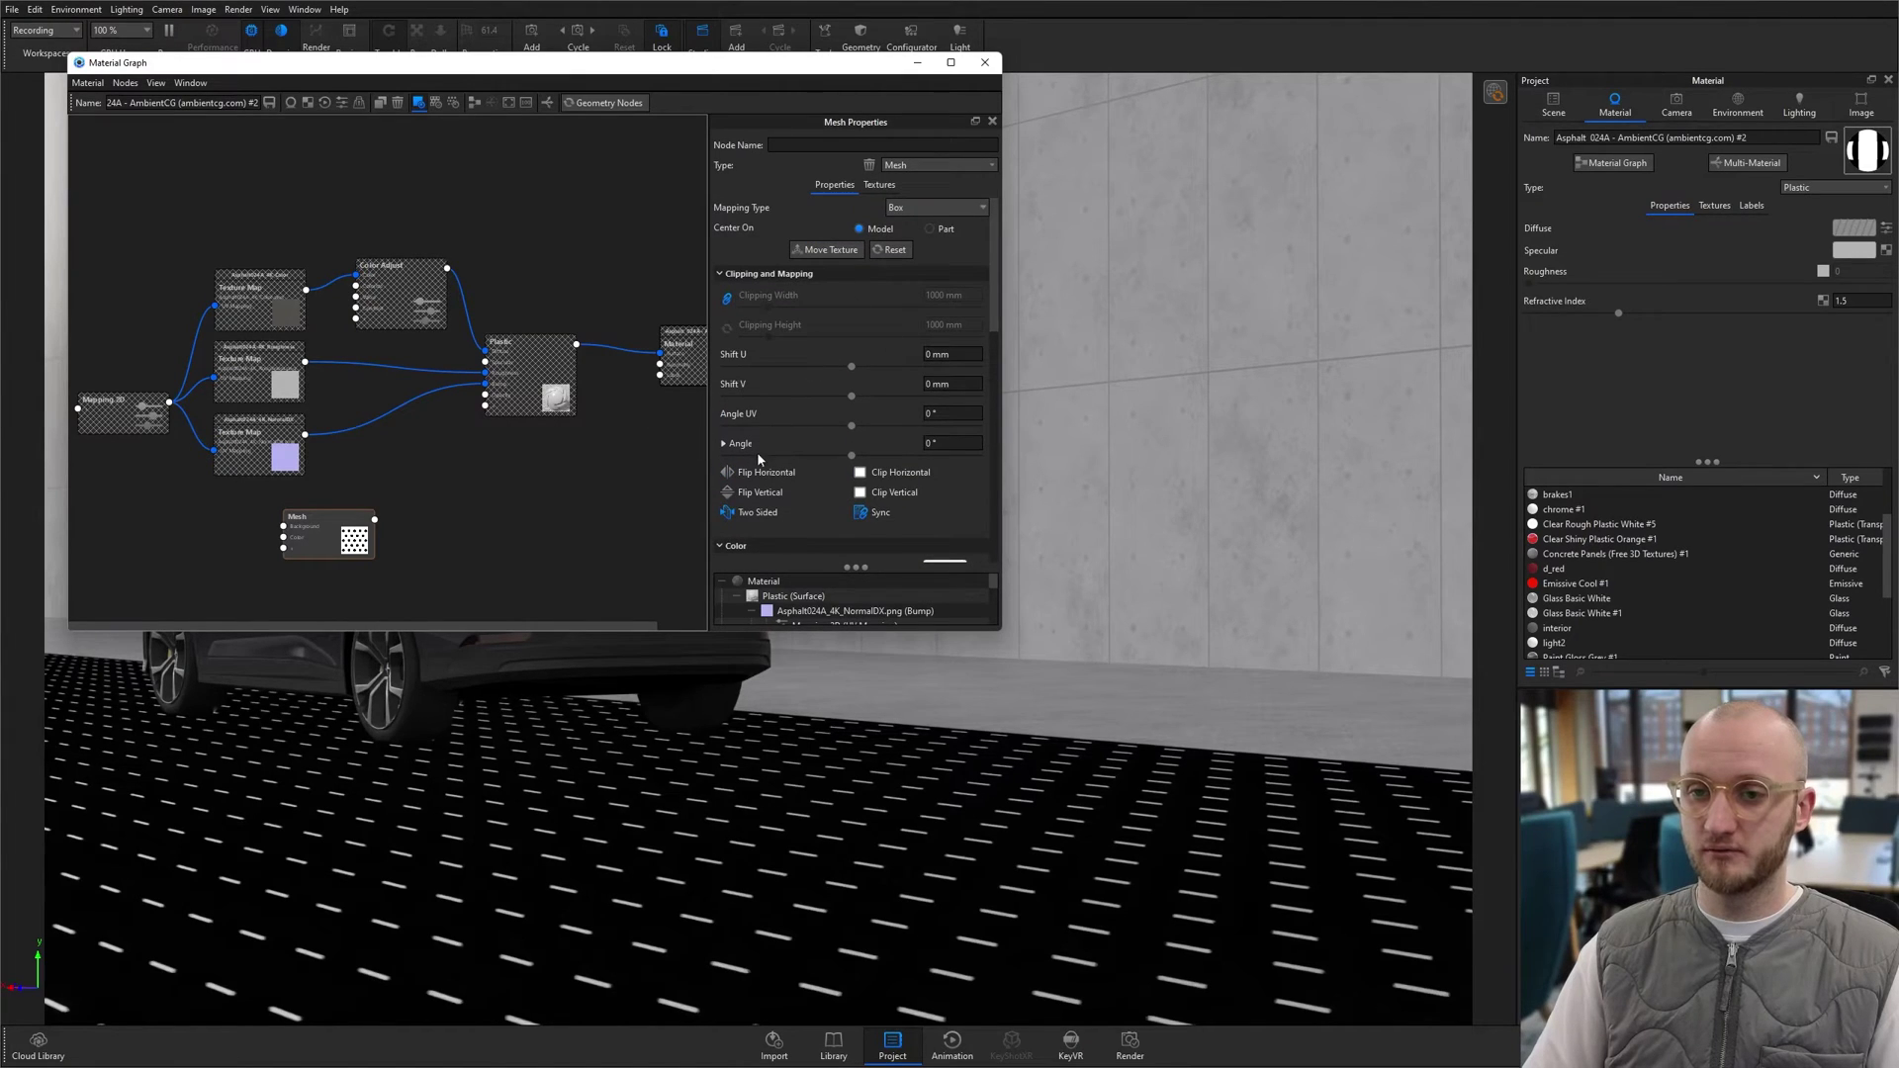
Step: Clip the mesh pattern horizontally only, leaving a single row of dashes
click(860, 472)
click(860, 492)
scroll(794, 492, down, 3)
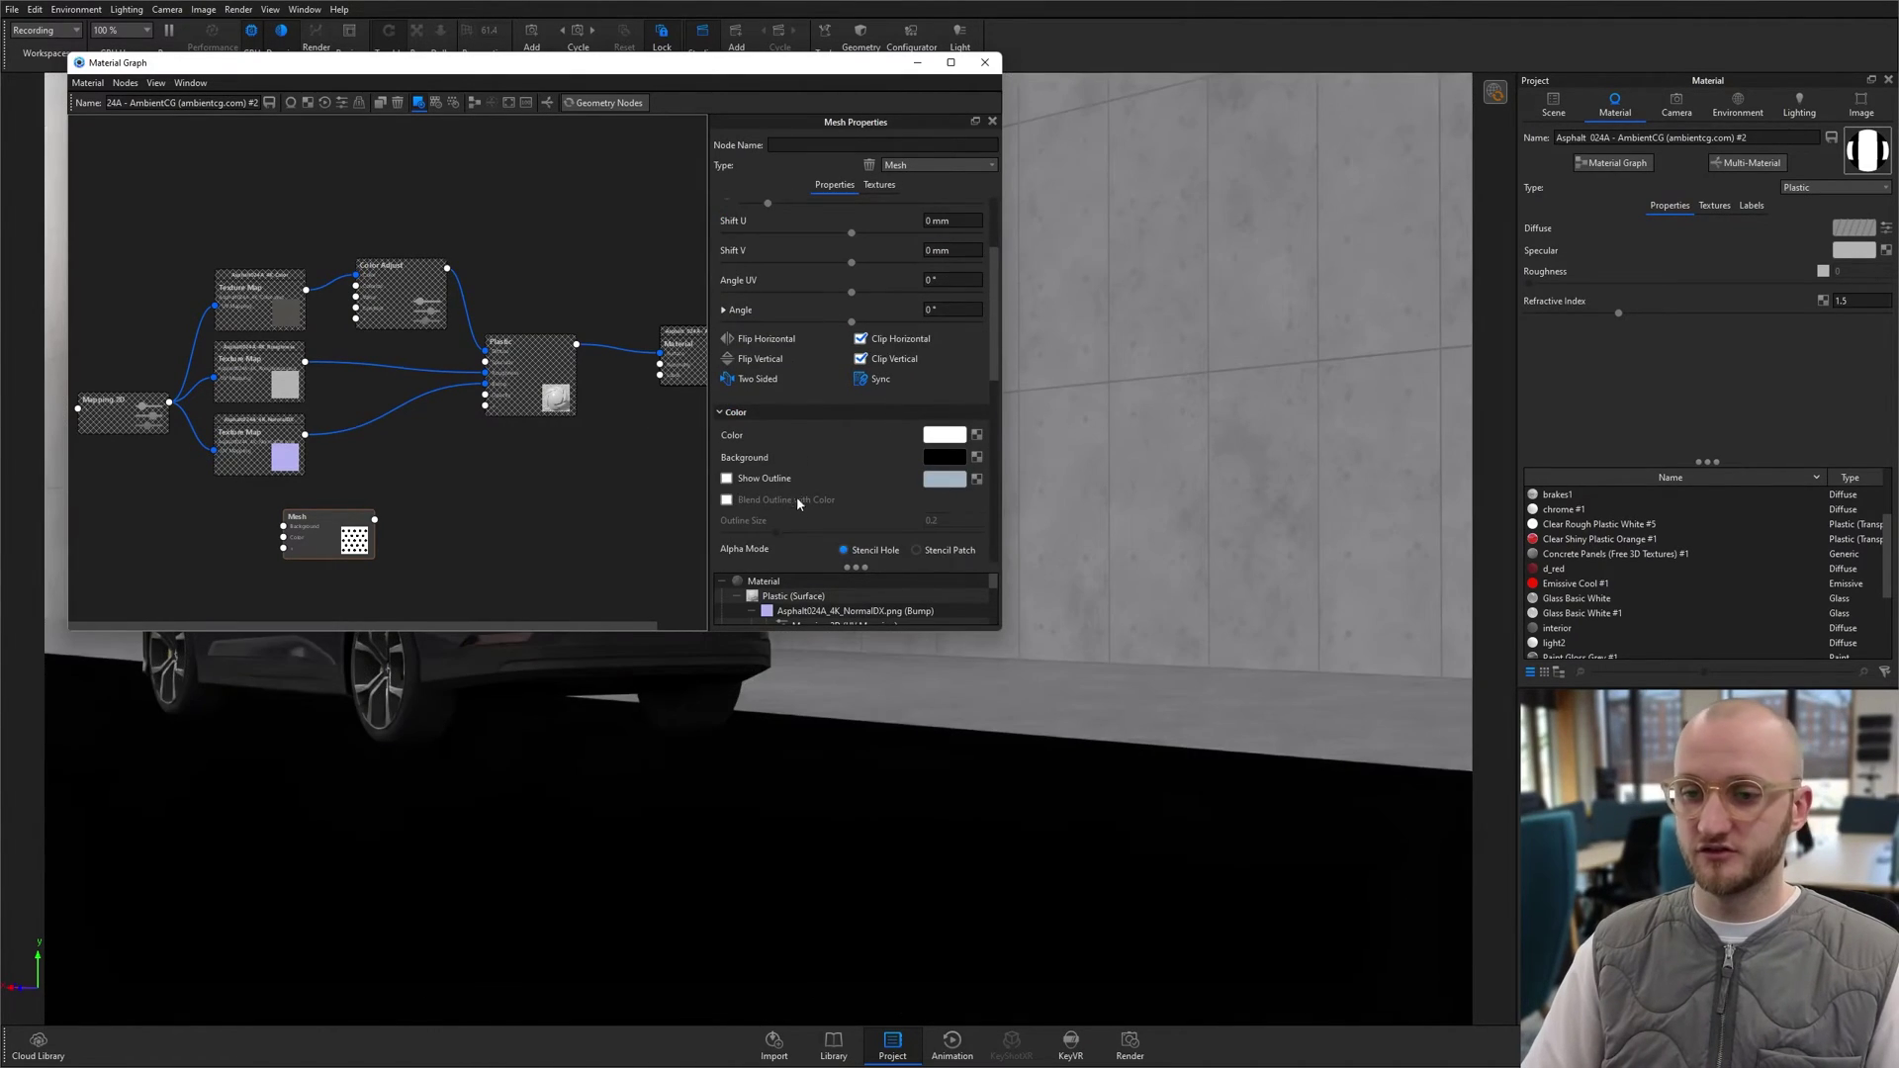
scroll(855, 440, up, 5)
click(860, 492)
click(752, 581)
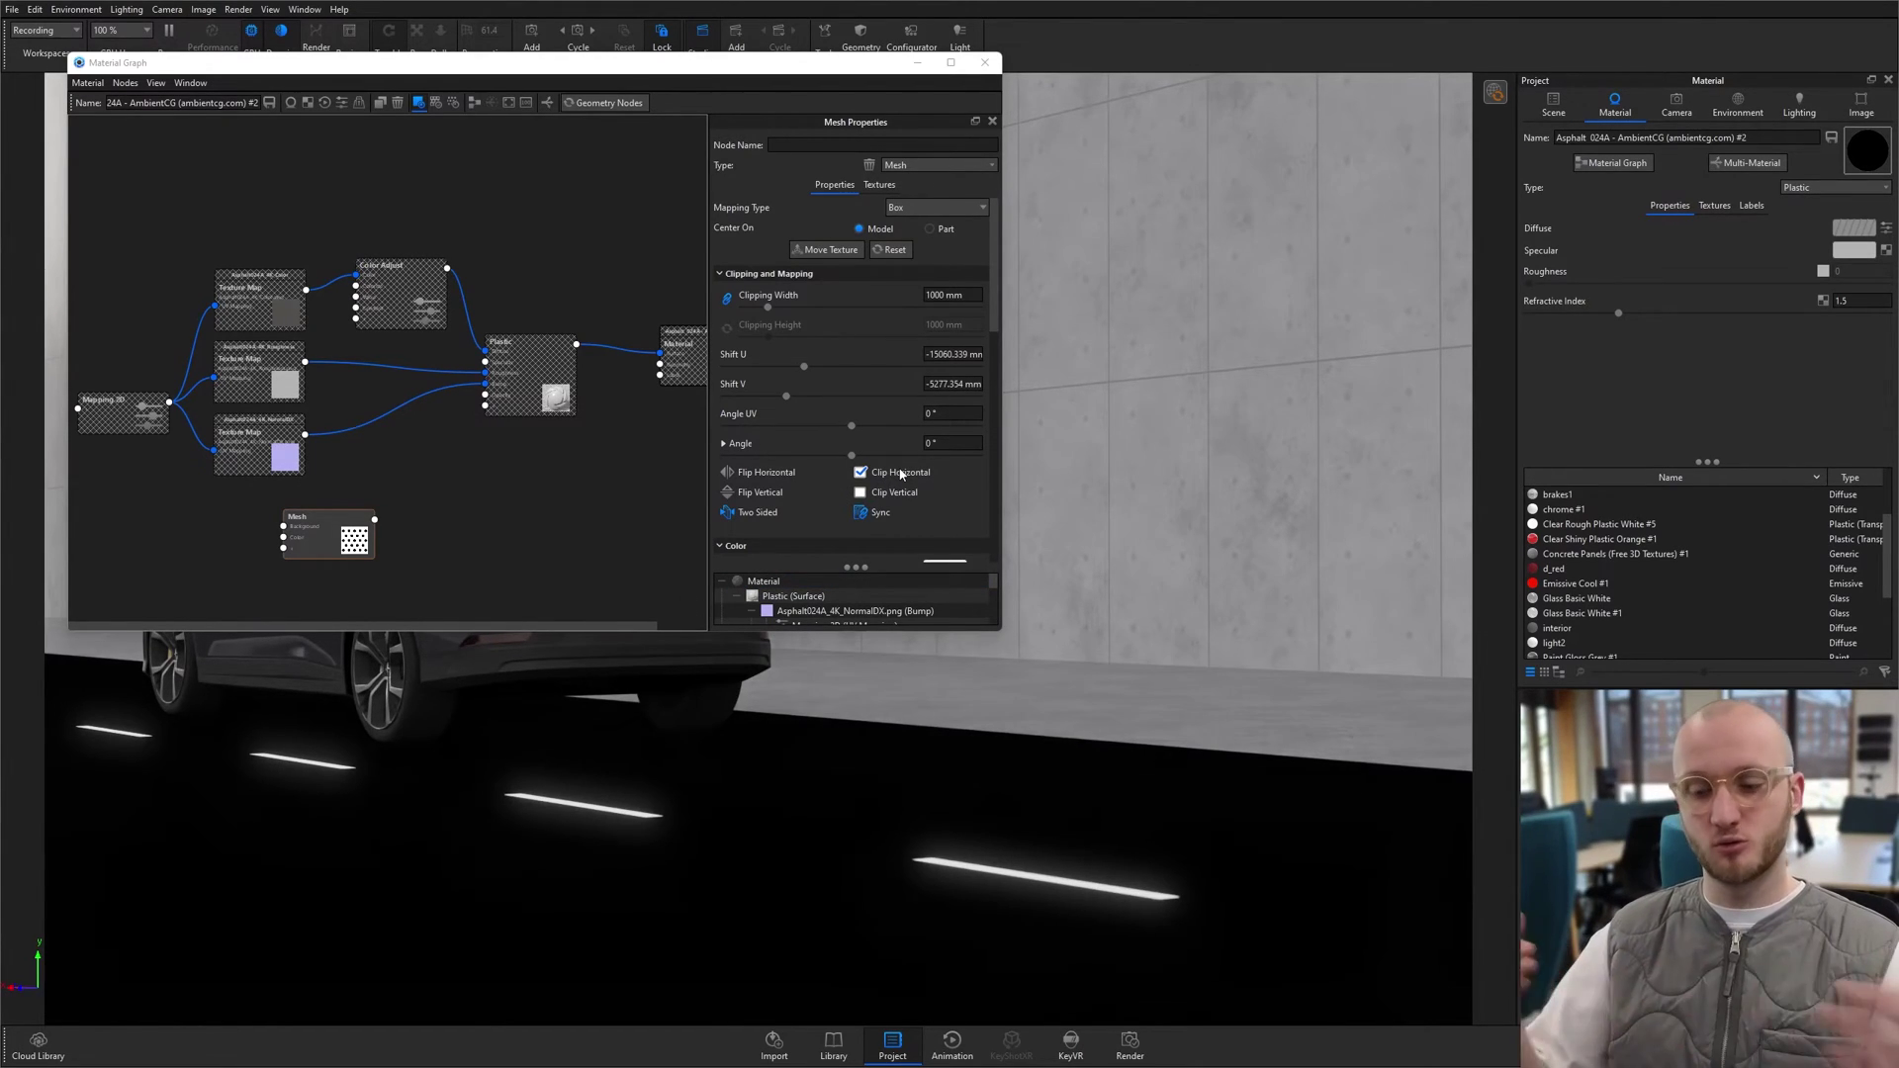
Step: Set the mesh Shape Height to 1300 mm
scroll(915, 472, down, 3)
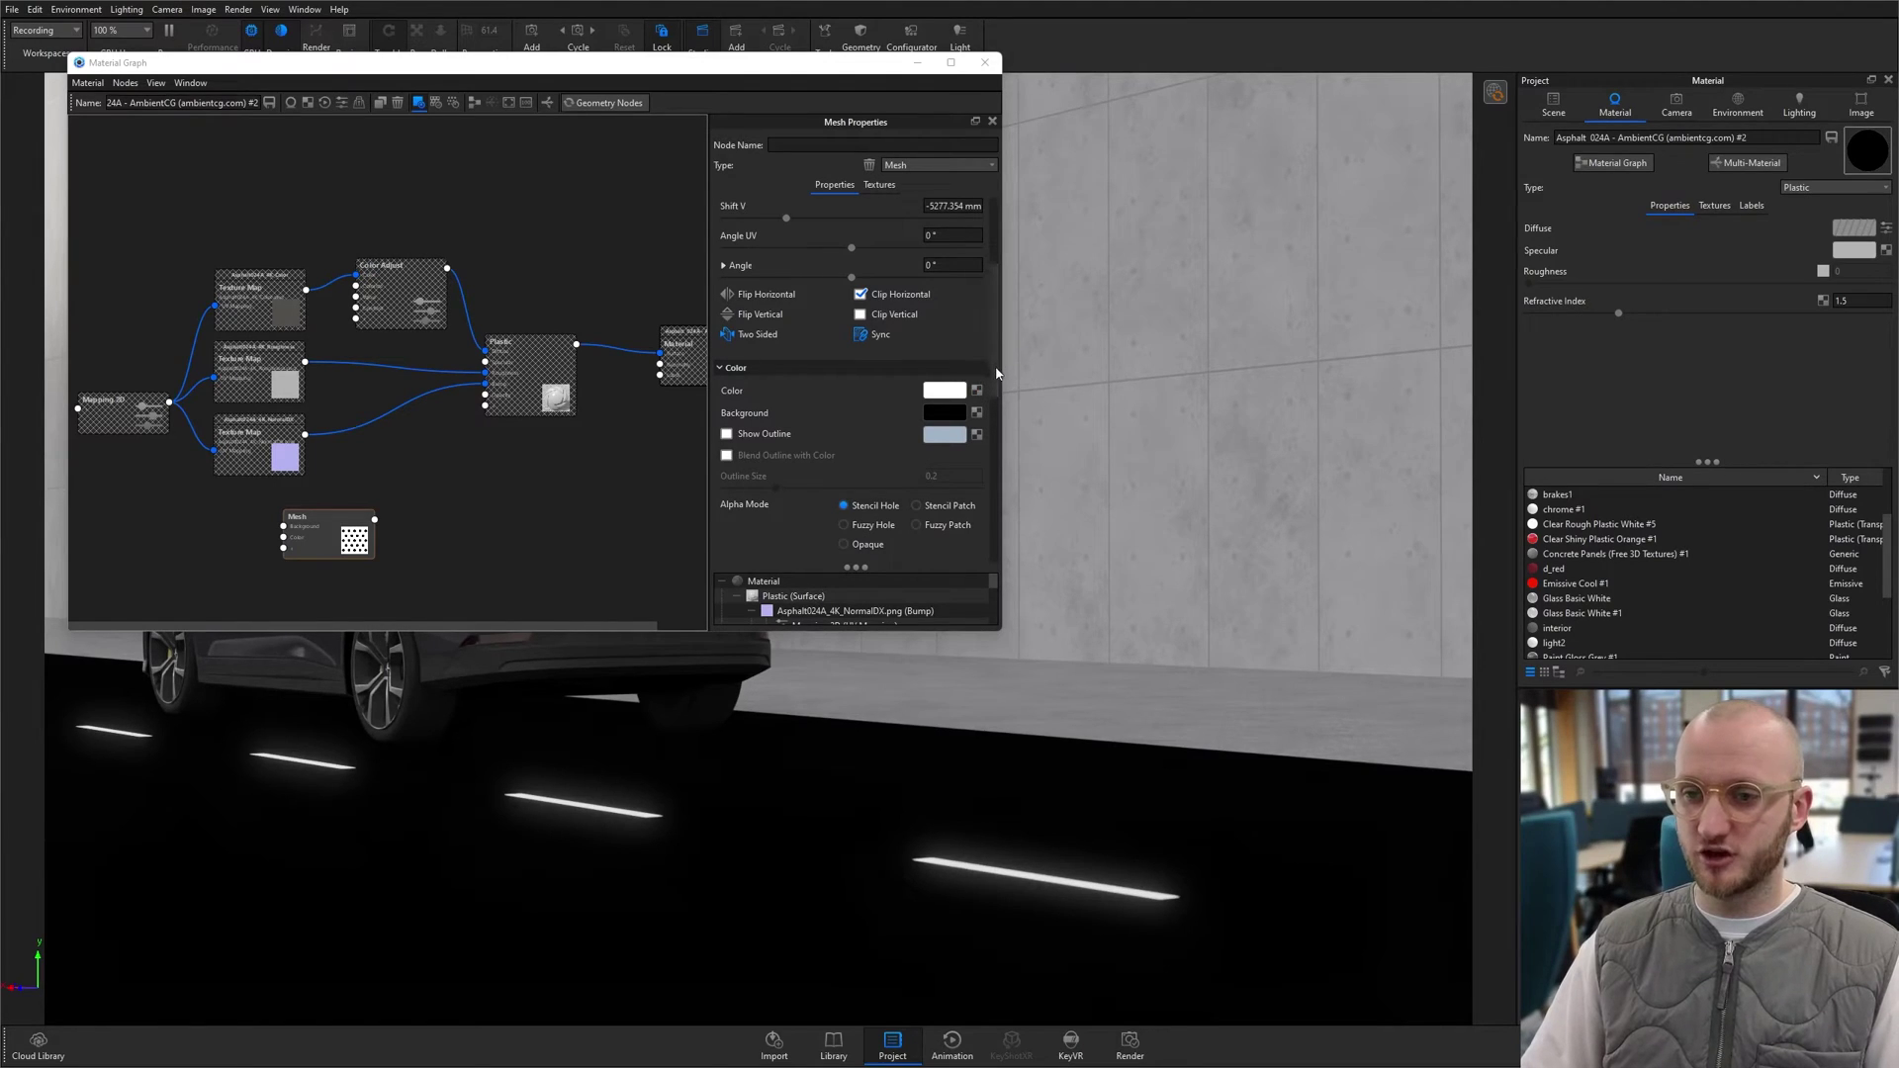
scroll(994, 368, up, 1)
scroll(994, 369, down, 6)
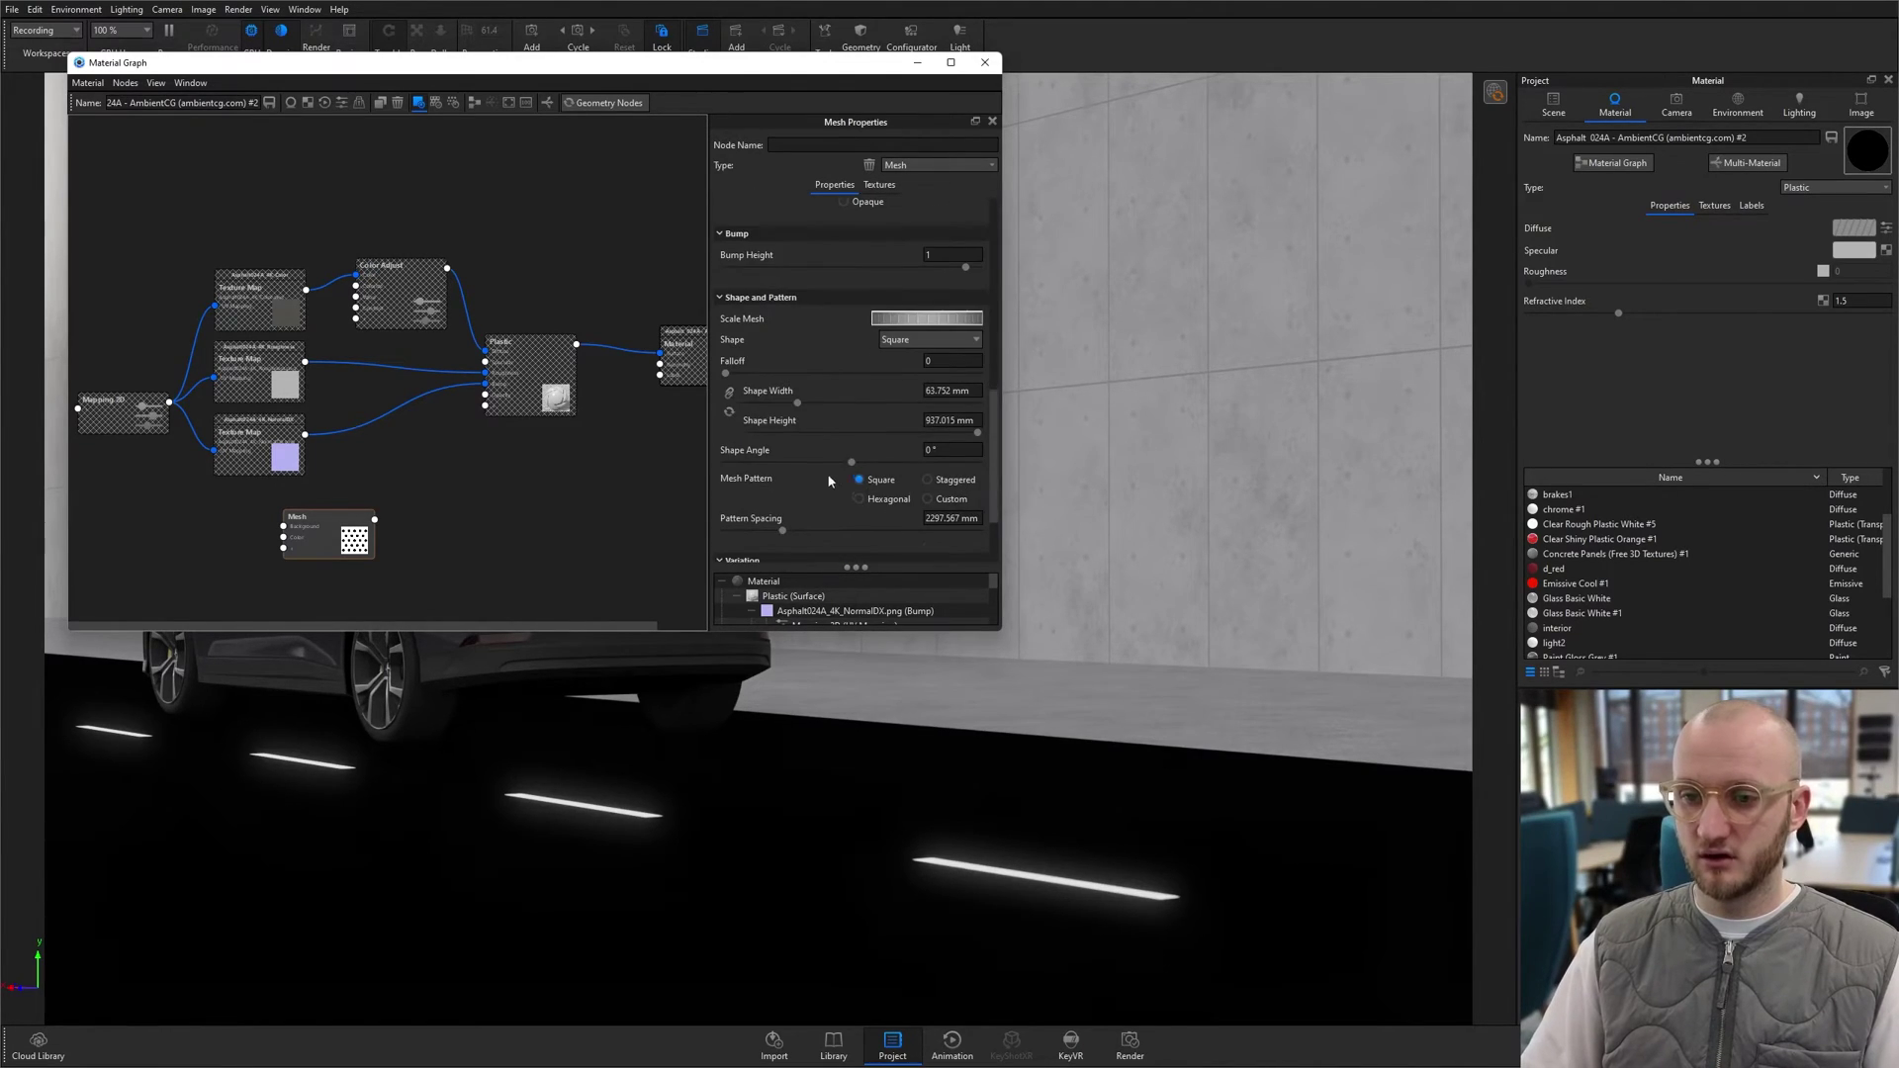
click(977, 434)
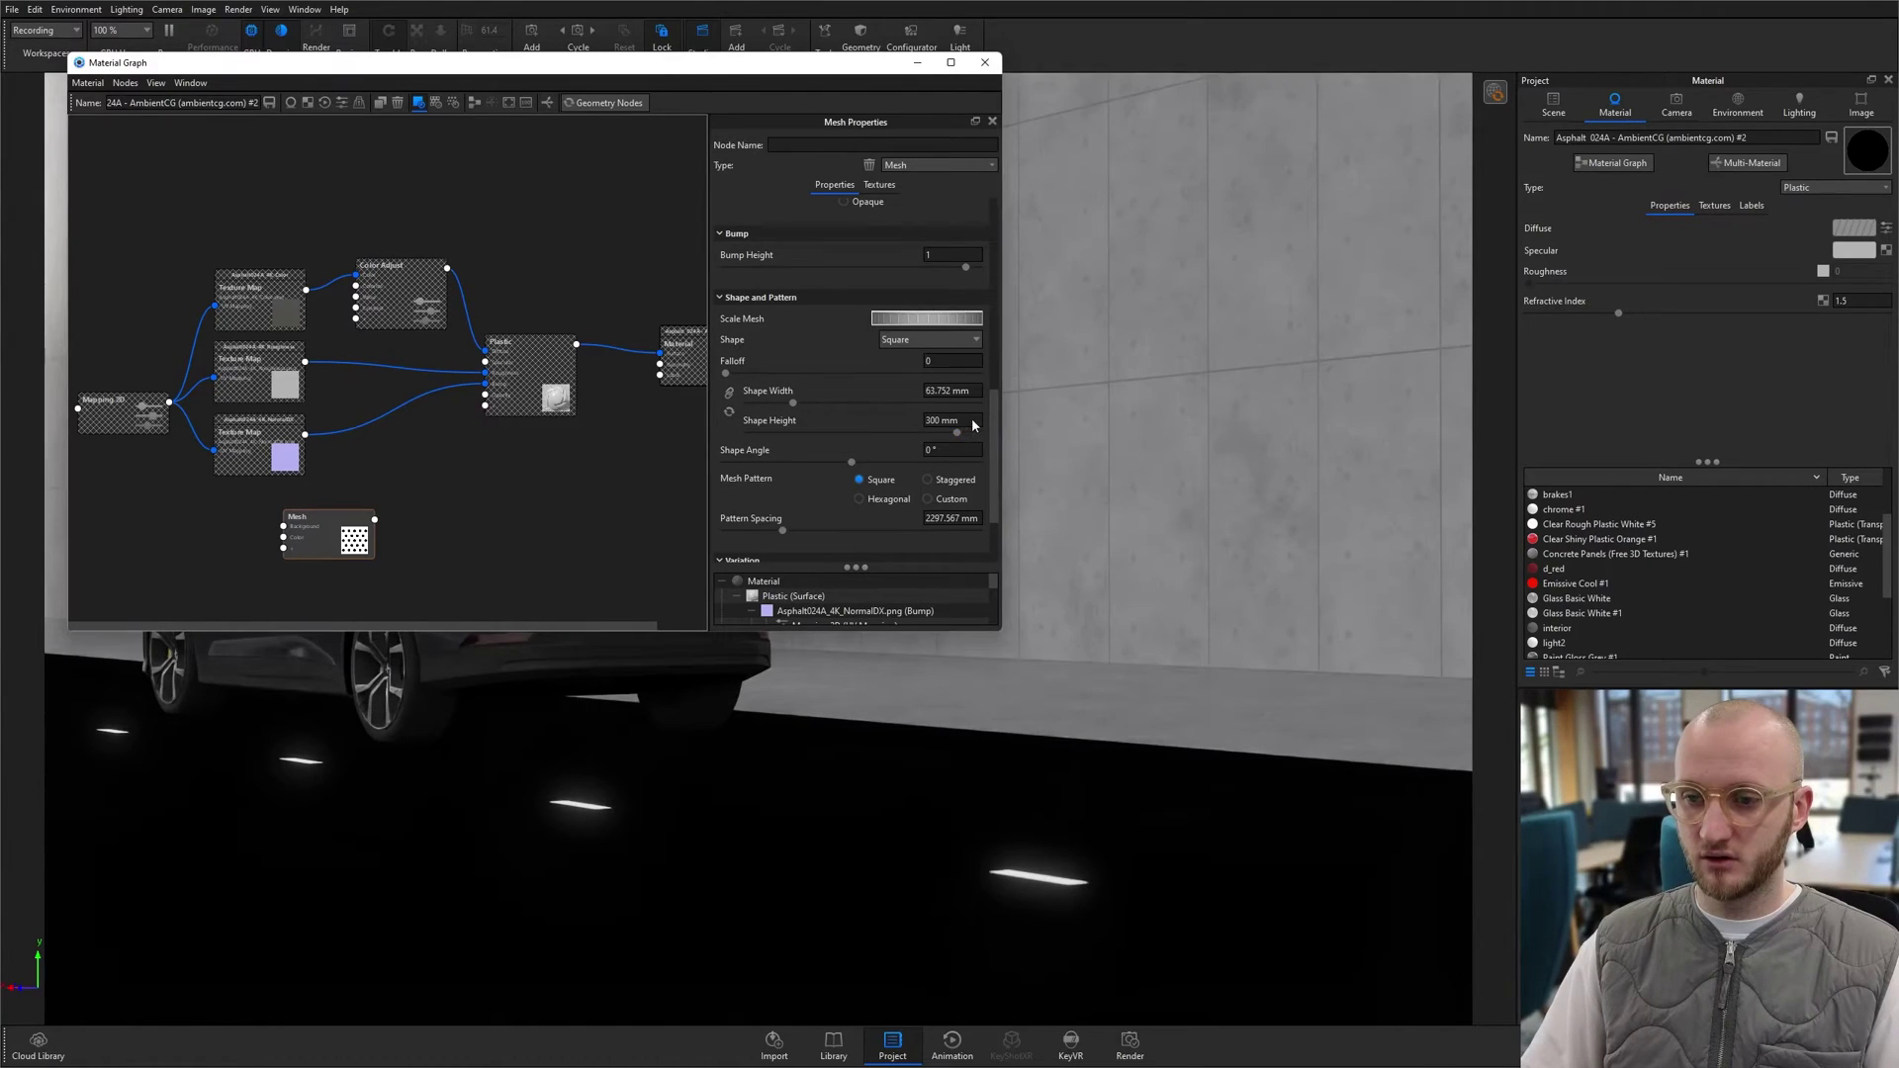
click(972, 420)
text(1300)
key(Return)
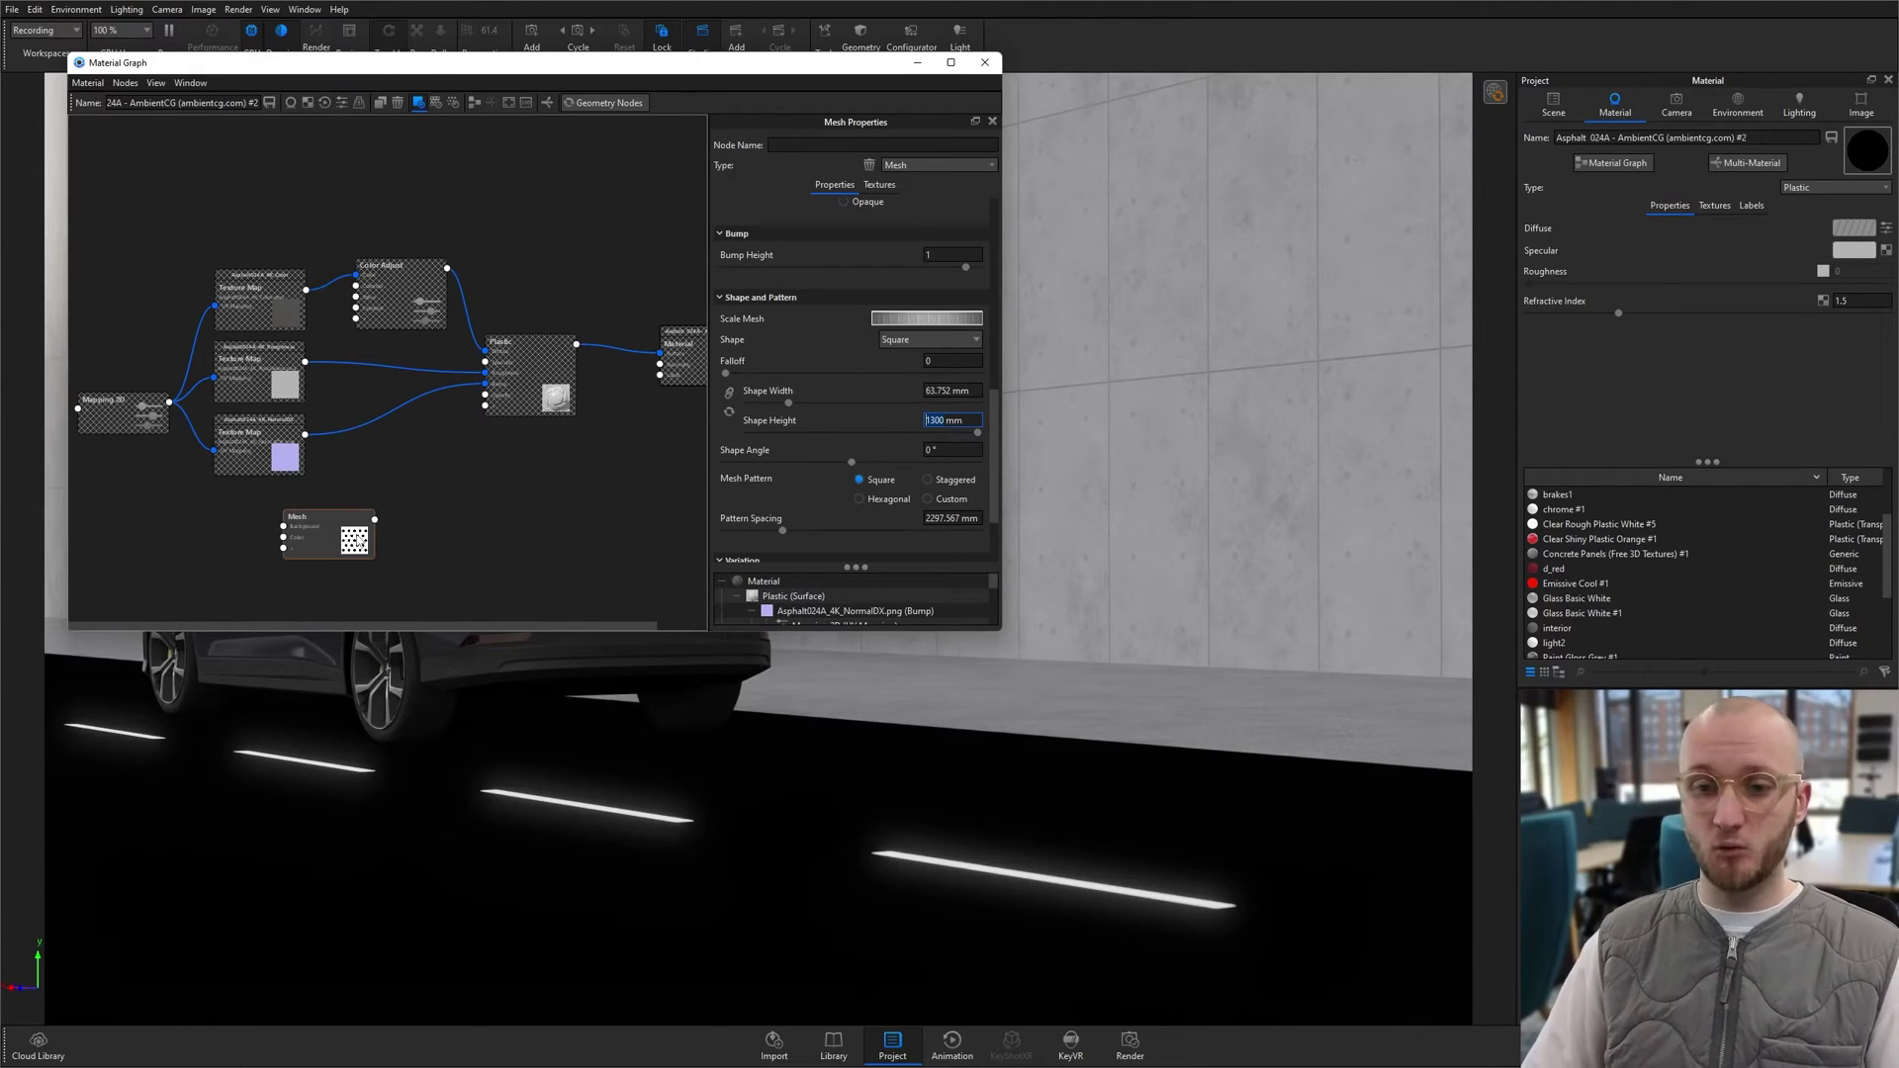
Step: Add a white Paint material node with 0.8 roughness
right_click(490, 480)
mouse_move(554, 587)
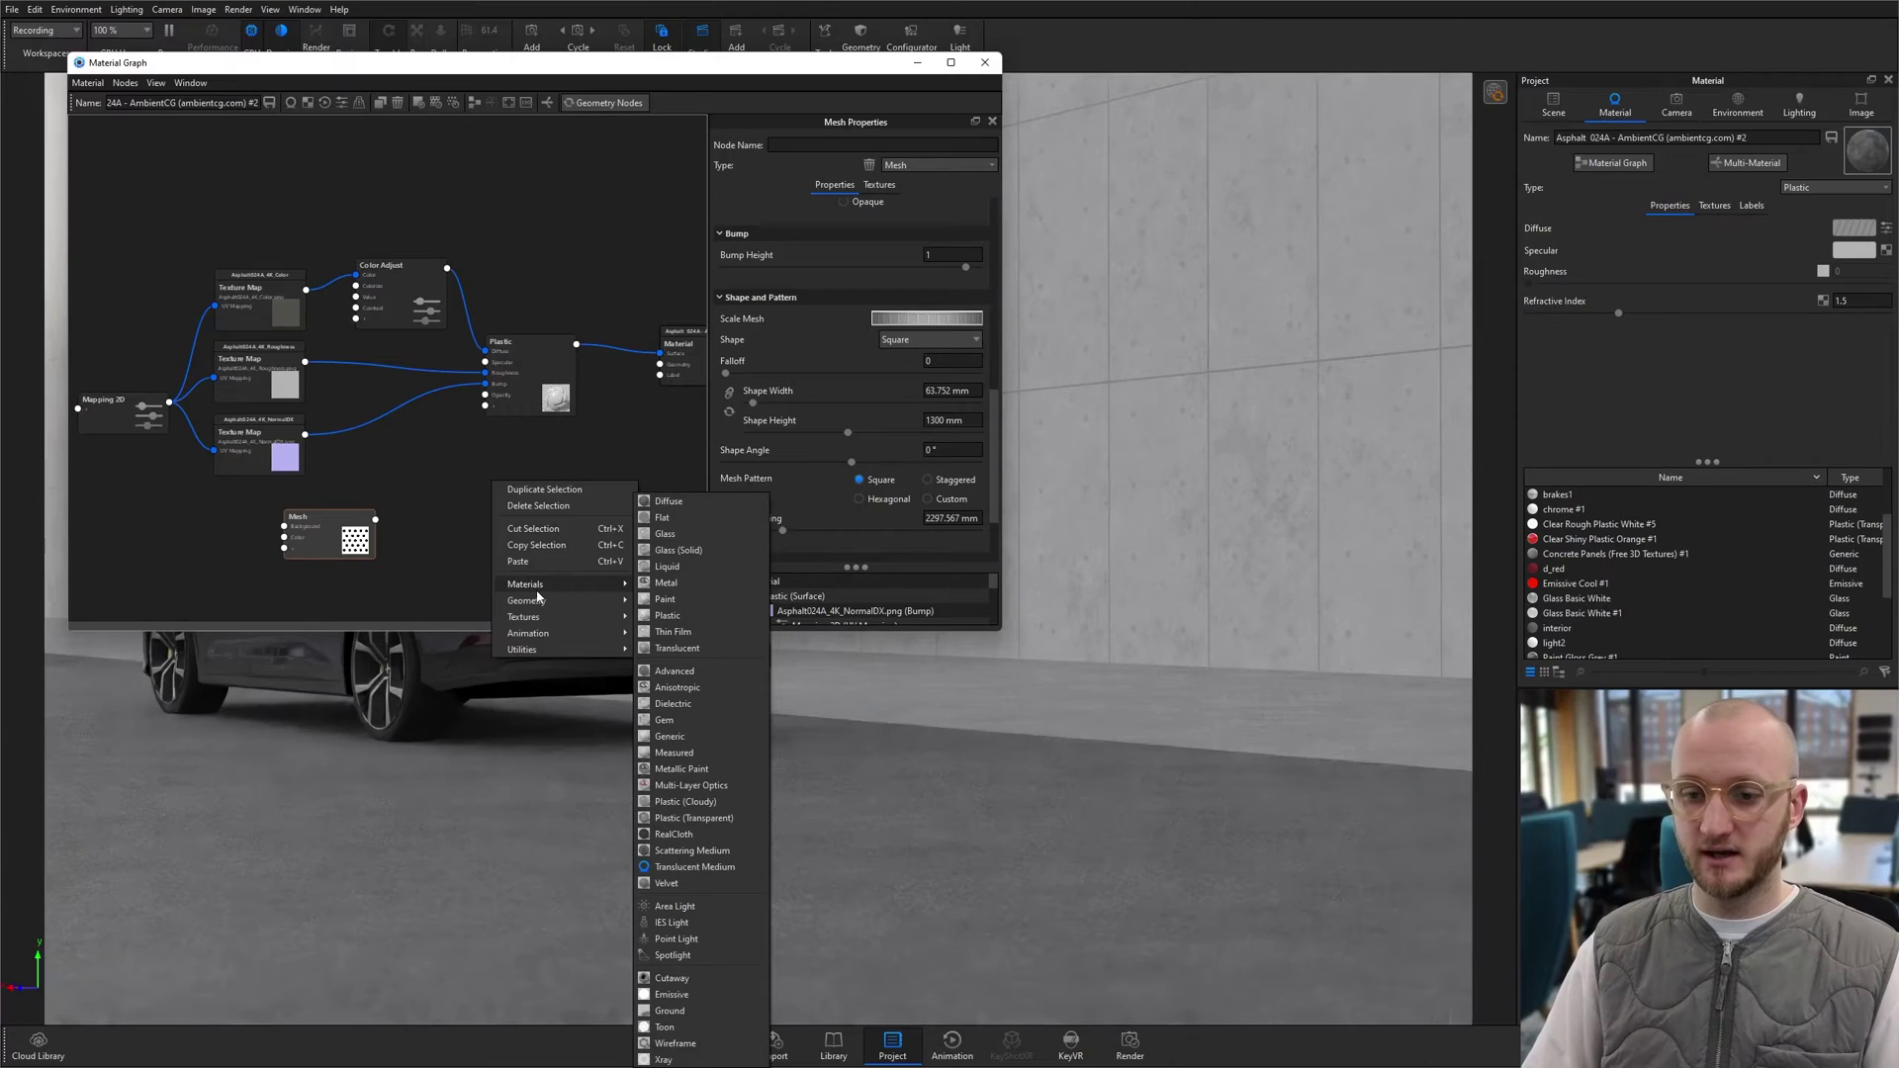
click(657, 599)
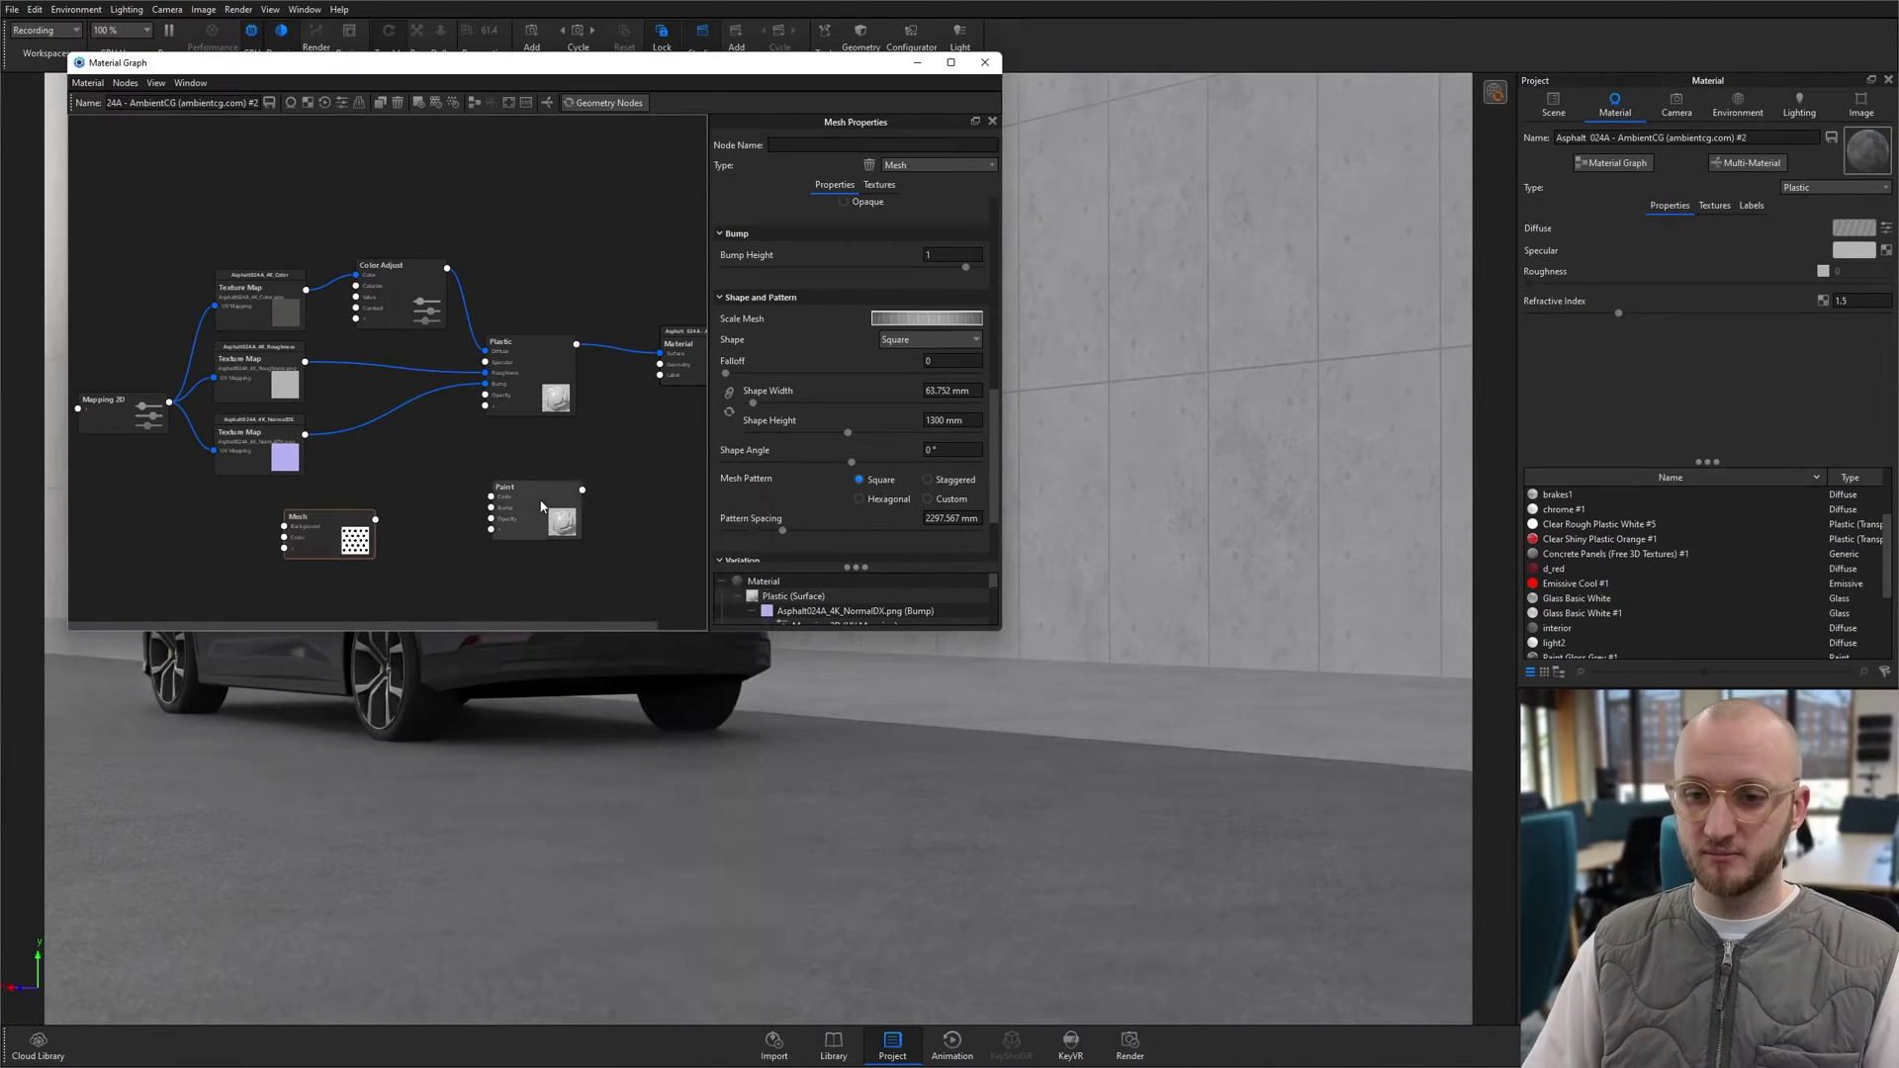
text(0.8)
click(960, 206)
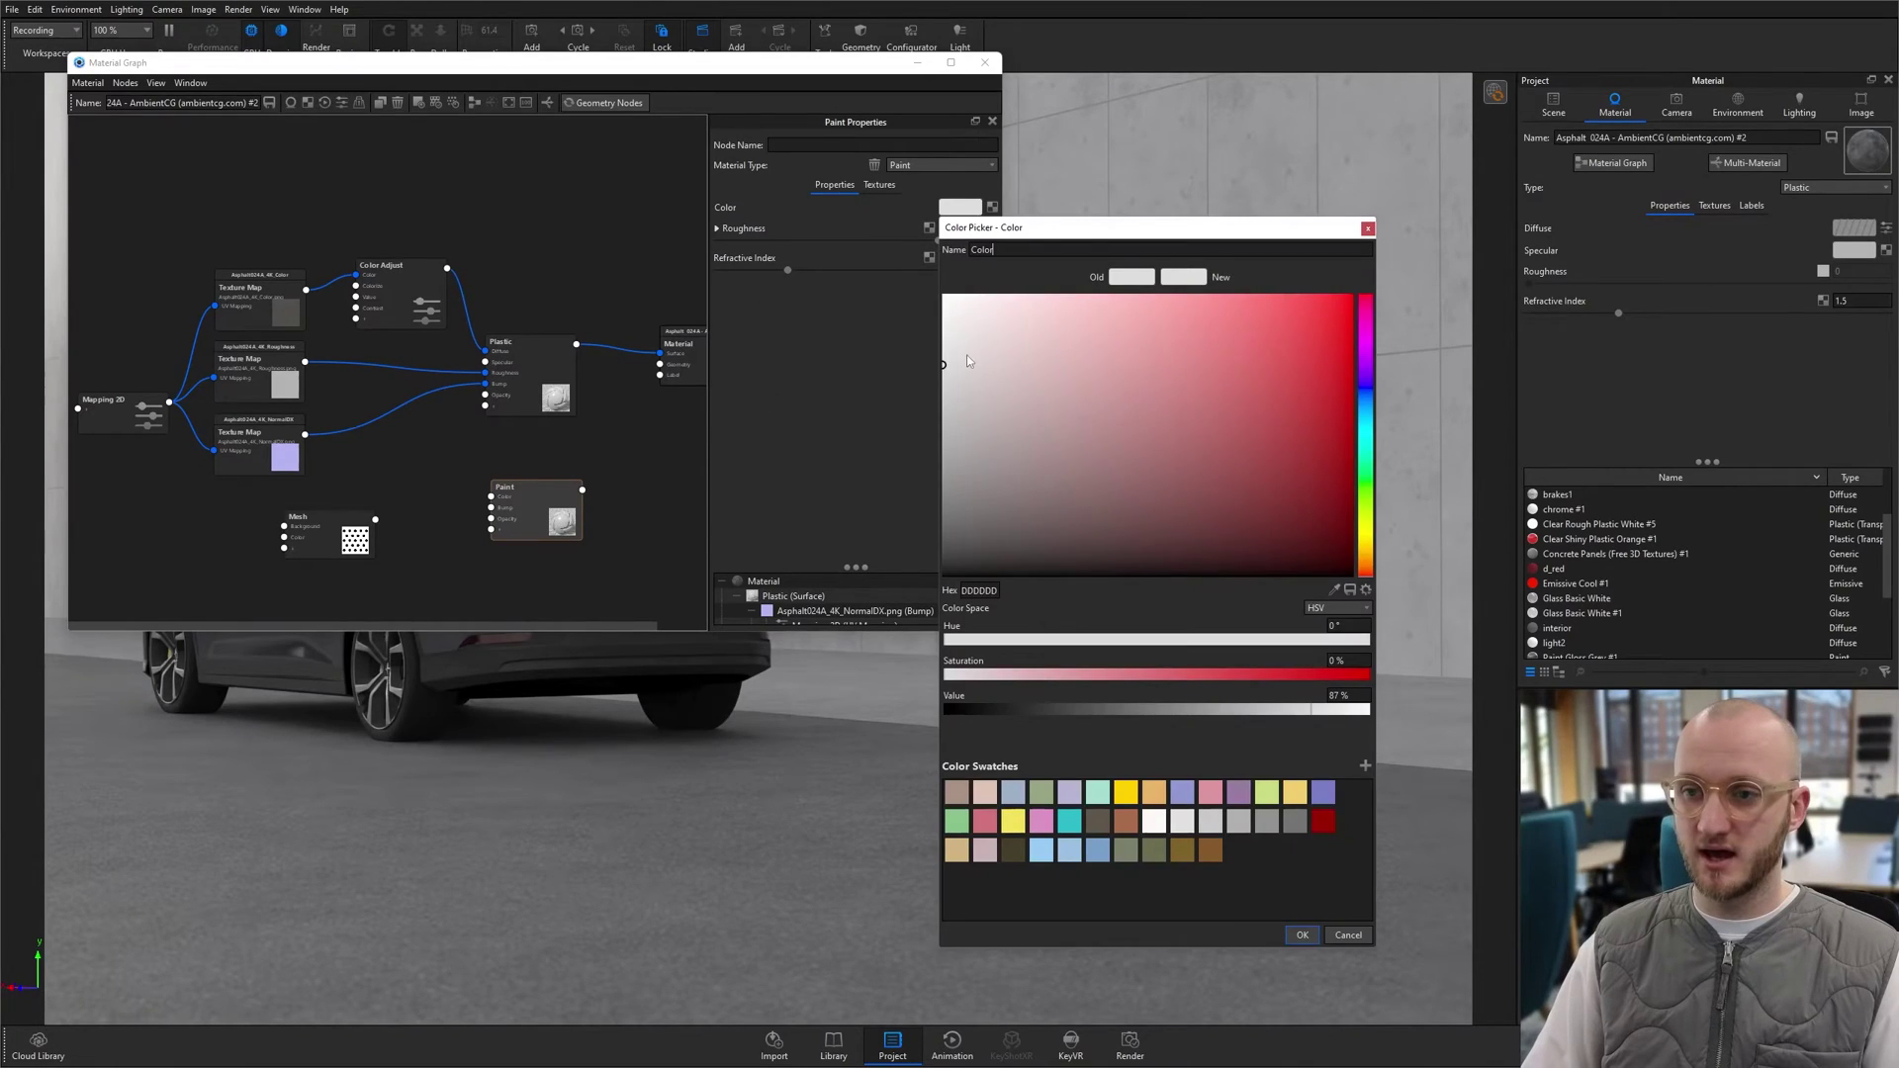
click(1296, 934)
Step: Wire Paint to Label, Mesh to Opacity, roughness map to Roughness; set refractive index 1.26
mouse_move(510, 494)
mouse_down()
mouse_move(447, 472)
mouse_move(615, 438)
mouse_move(659, 376)
mouse_up()
drag(374, 519, 429, 497)
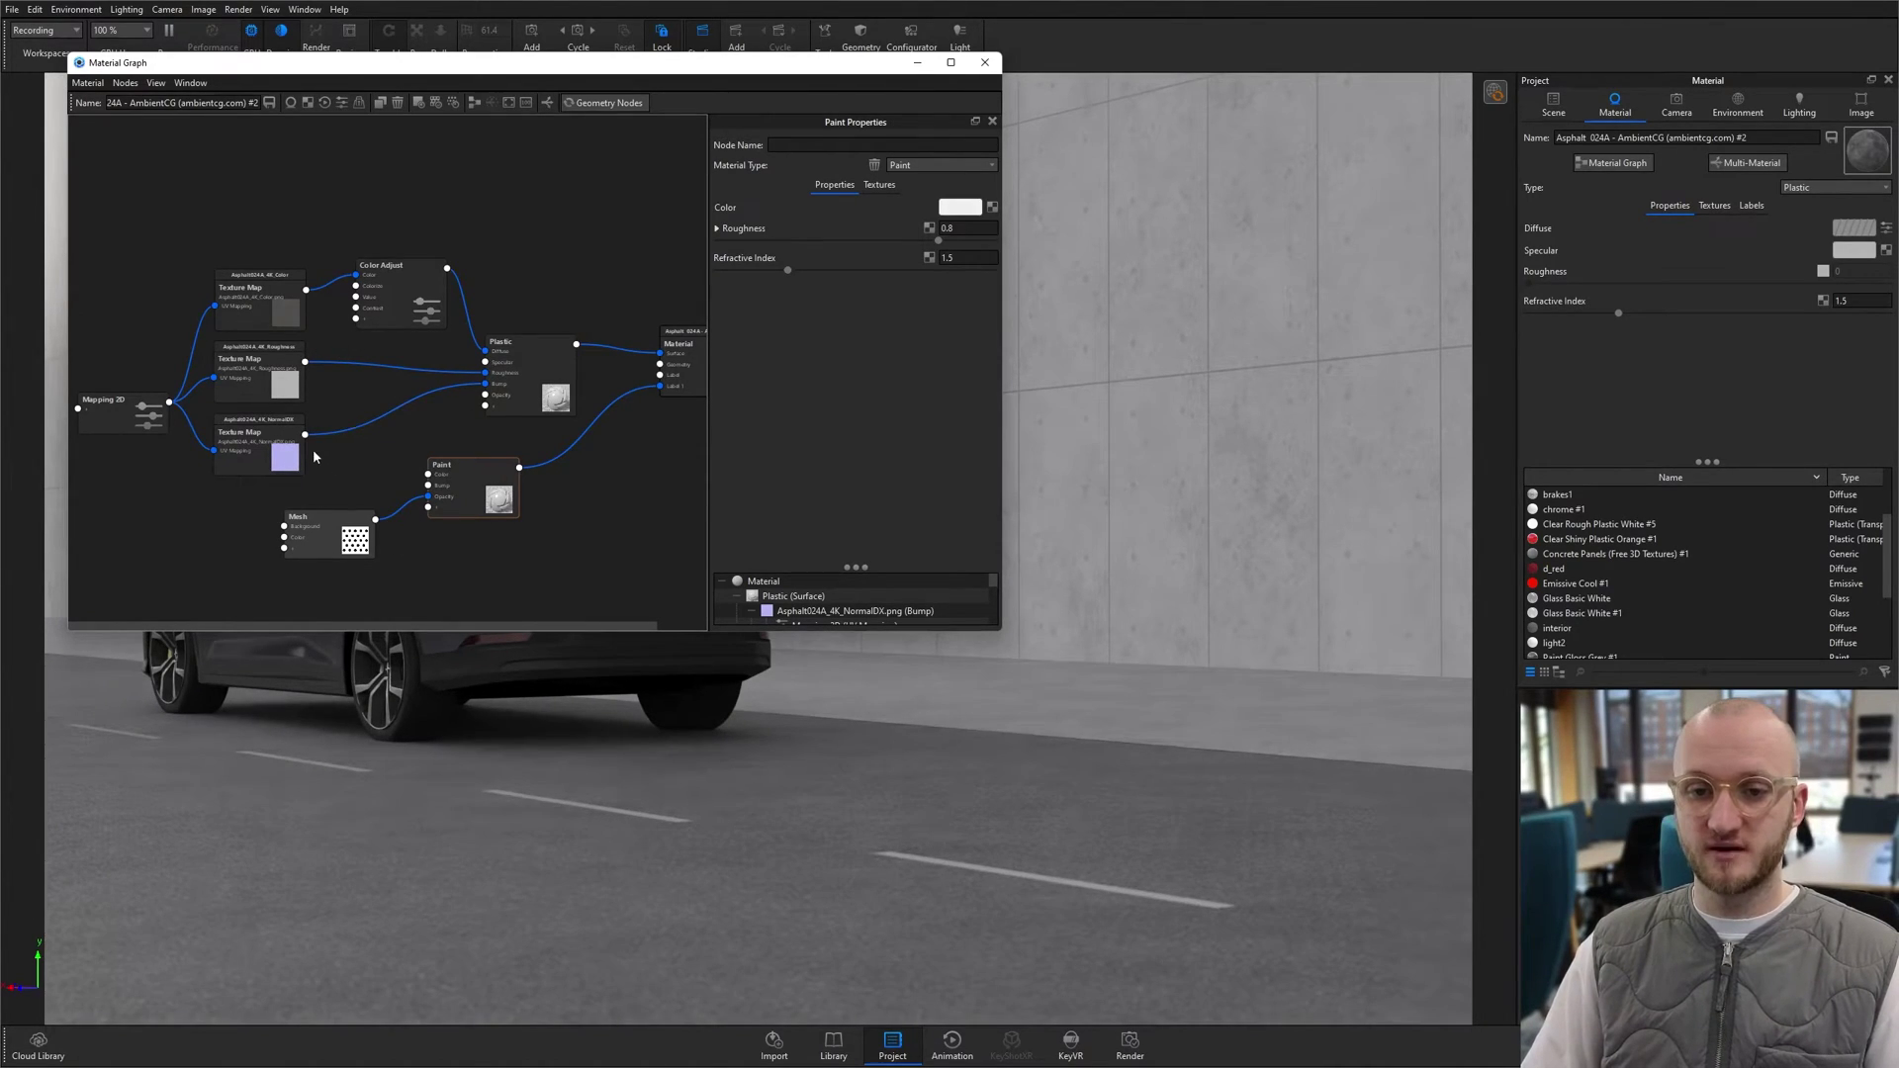
mouse_move(305, 362)
mouse_down()
mouse_move(396, 420)
mouse_move(431, 513)
mouse_up()
click(467, 532)
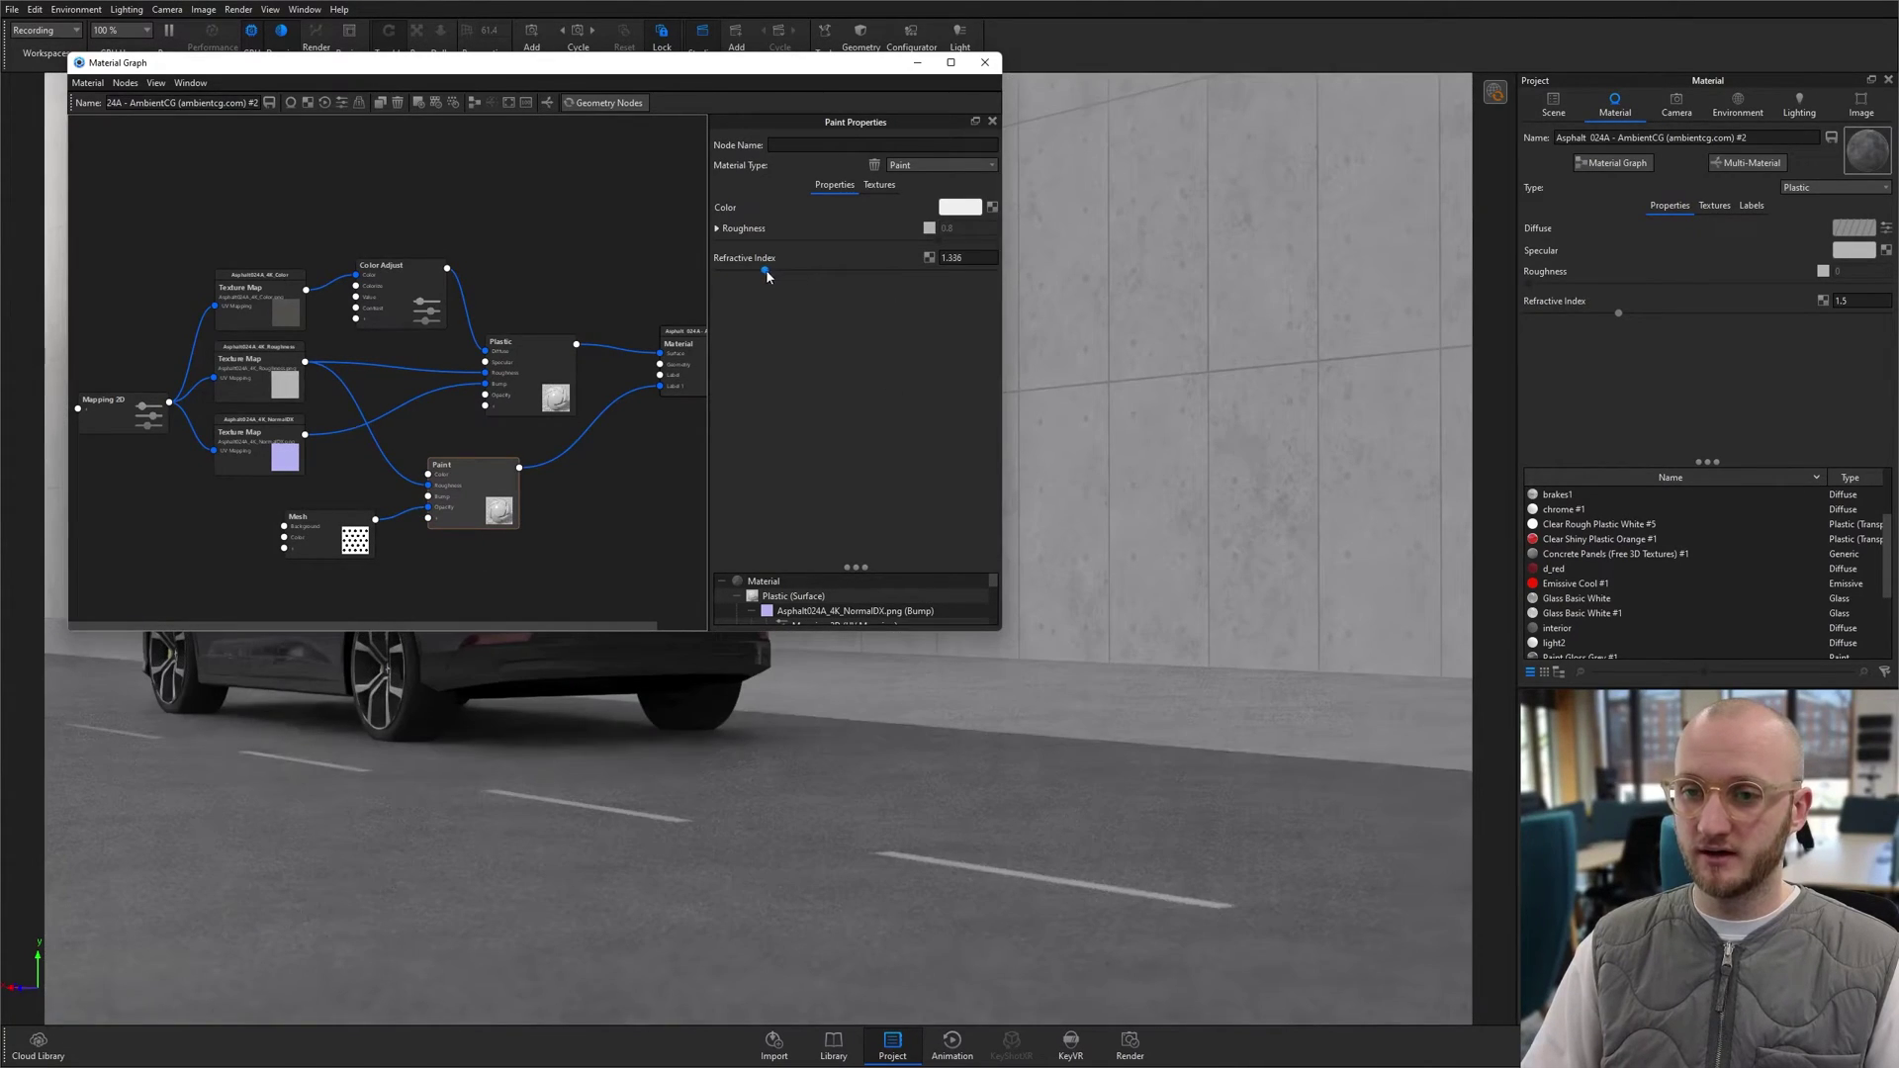
drag(767, 275, 761, 275)
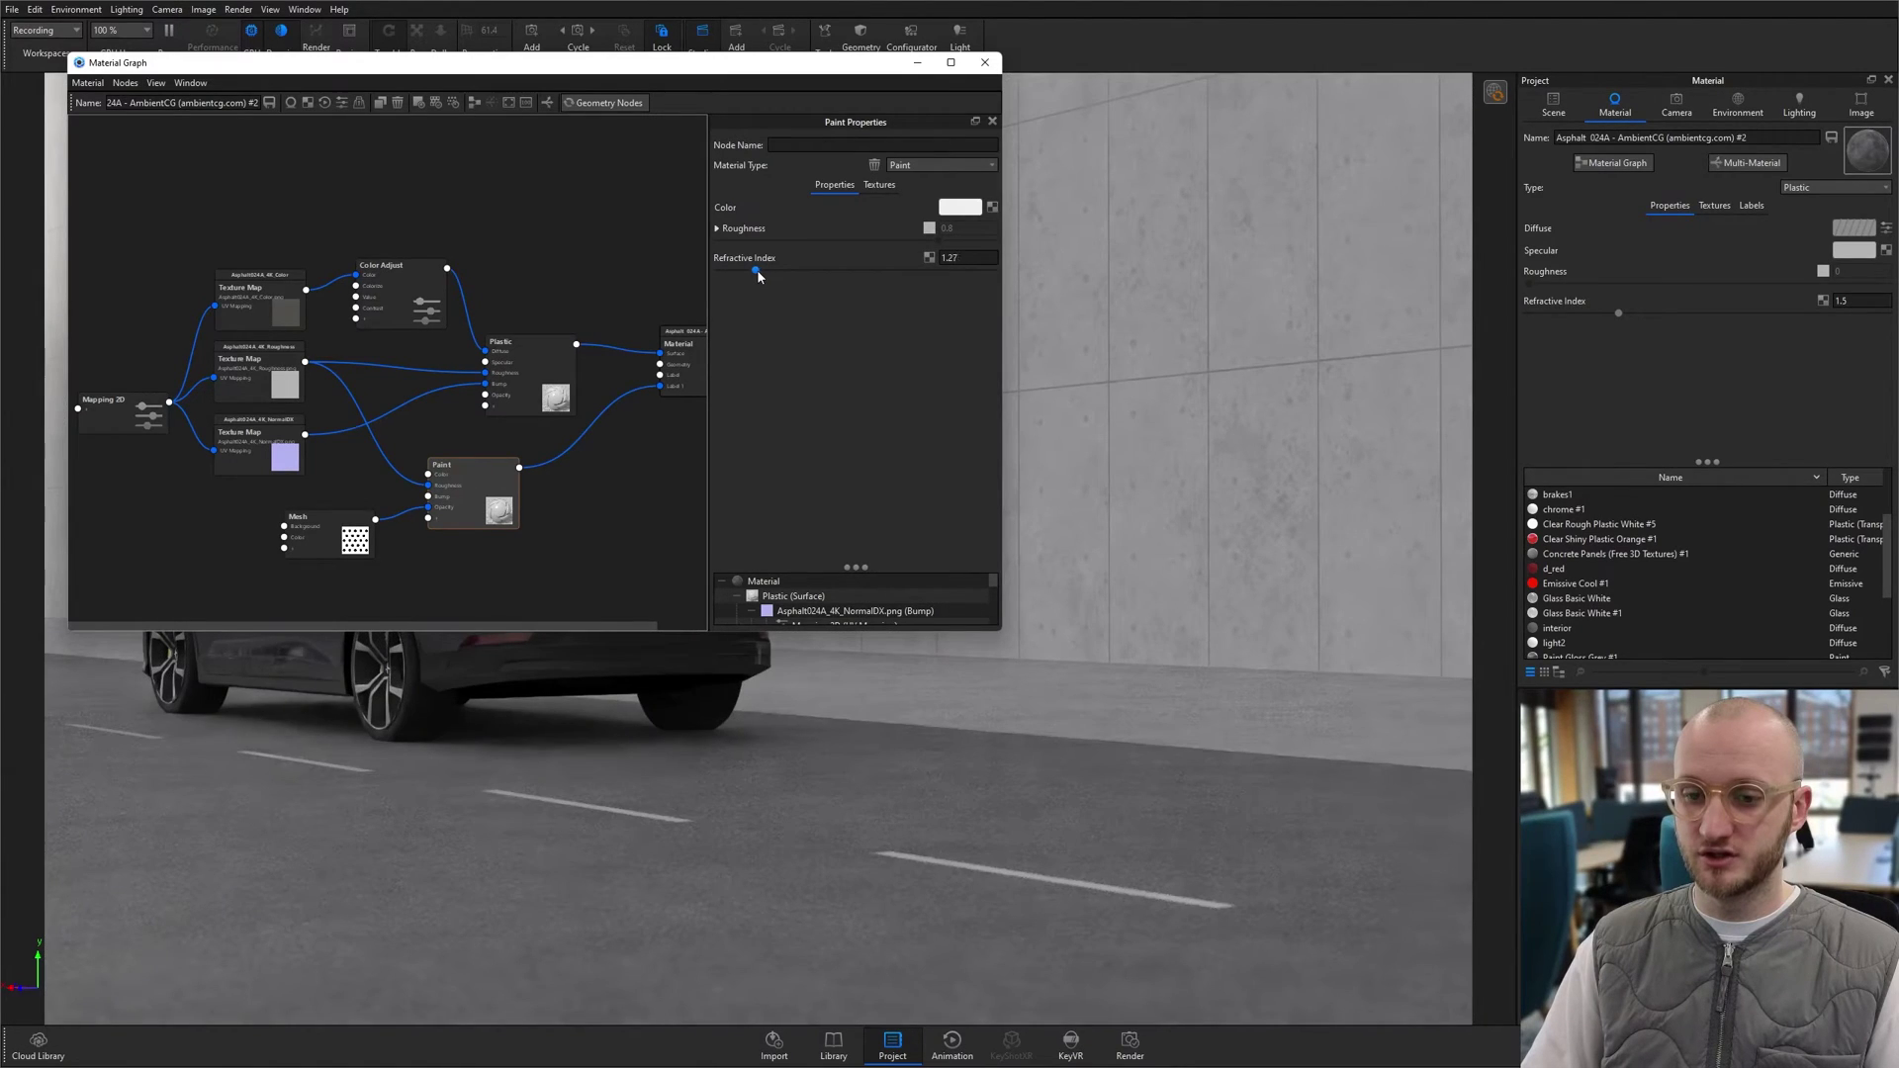
drag(759, 276, 758, 276)
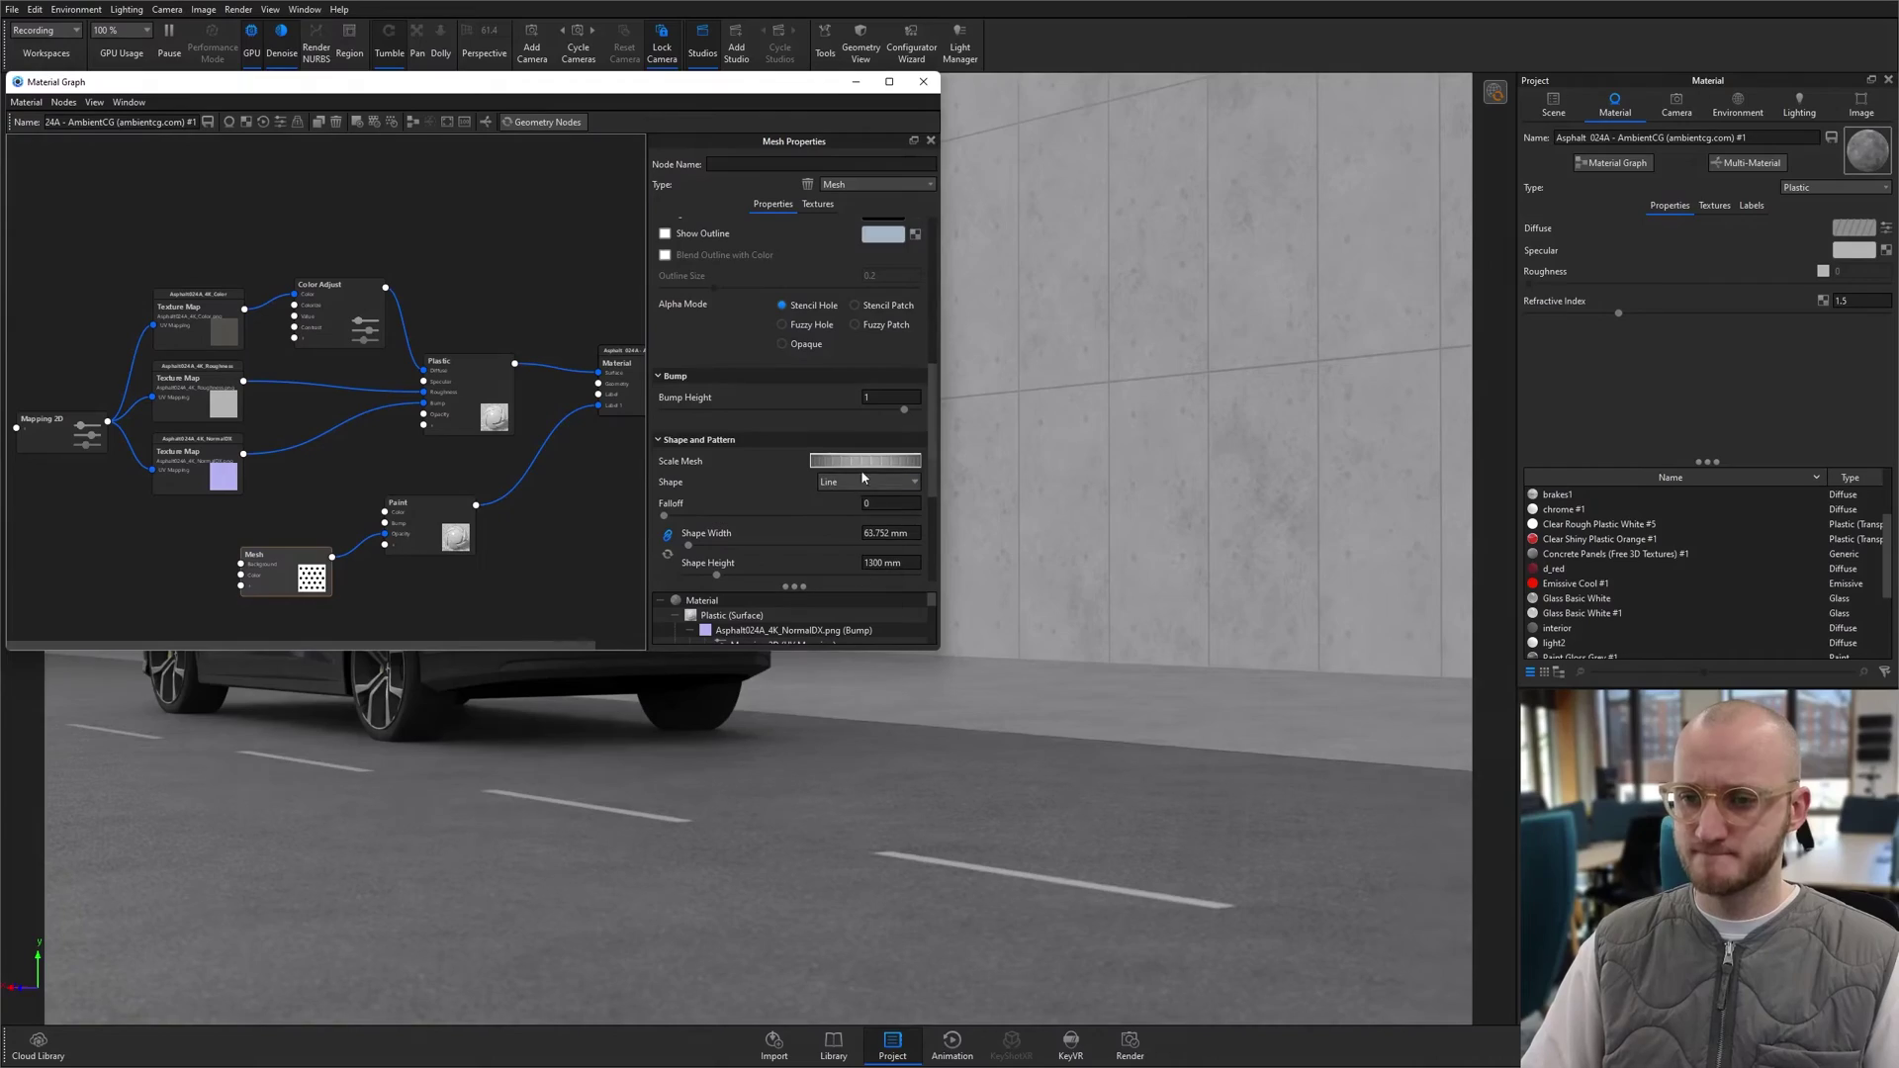
Step: Rotate the mesh texture 90 degrees and slide the dashes into position on the road
click(763, 268)
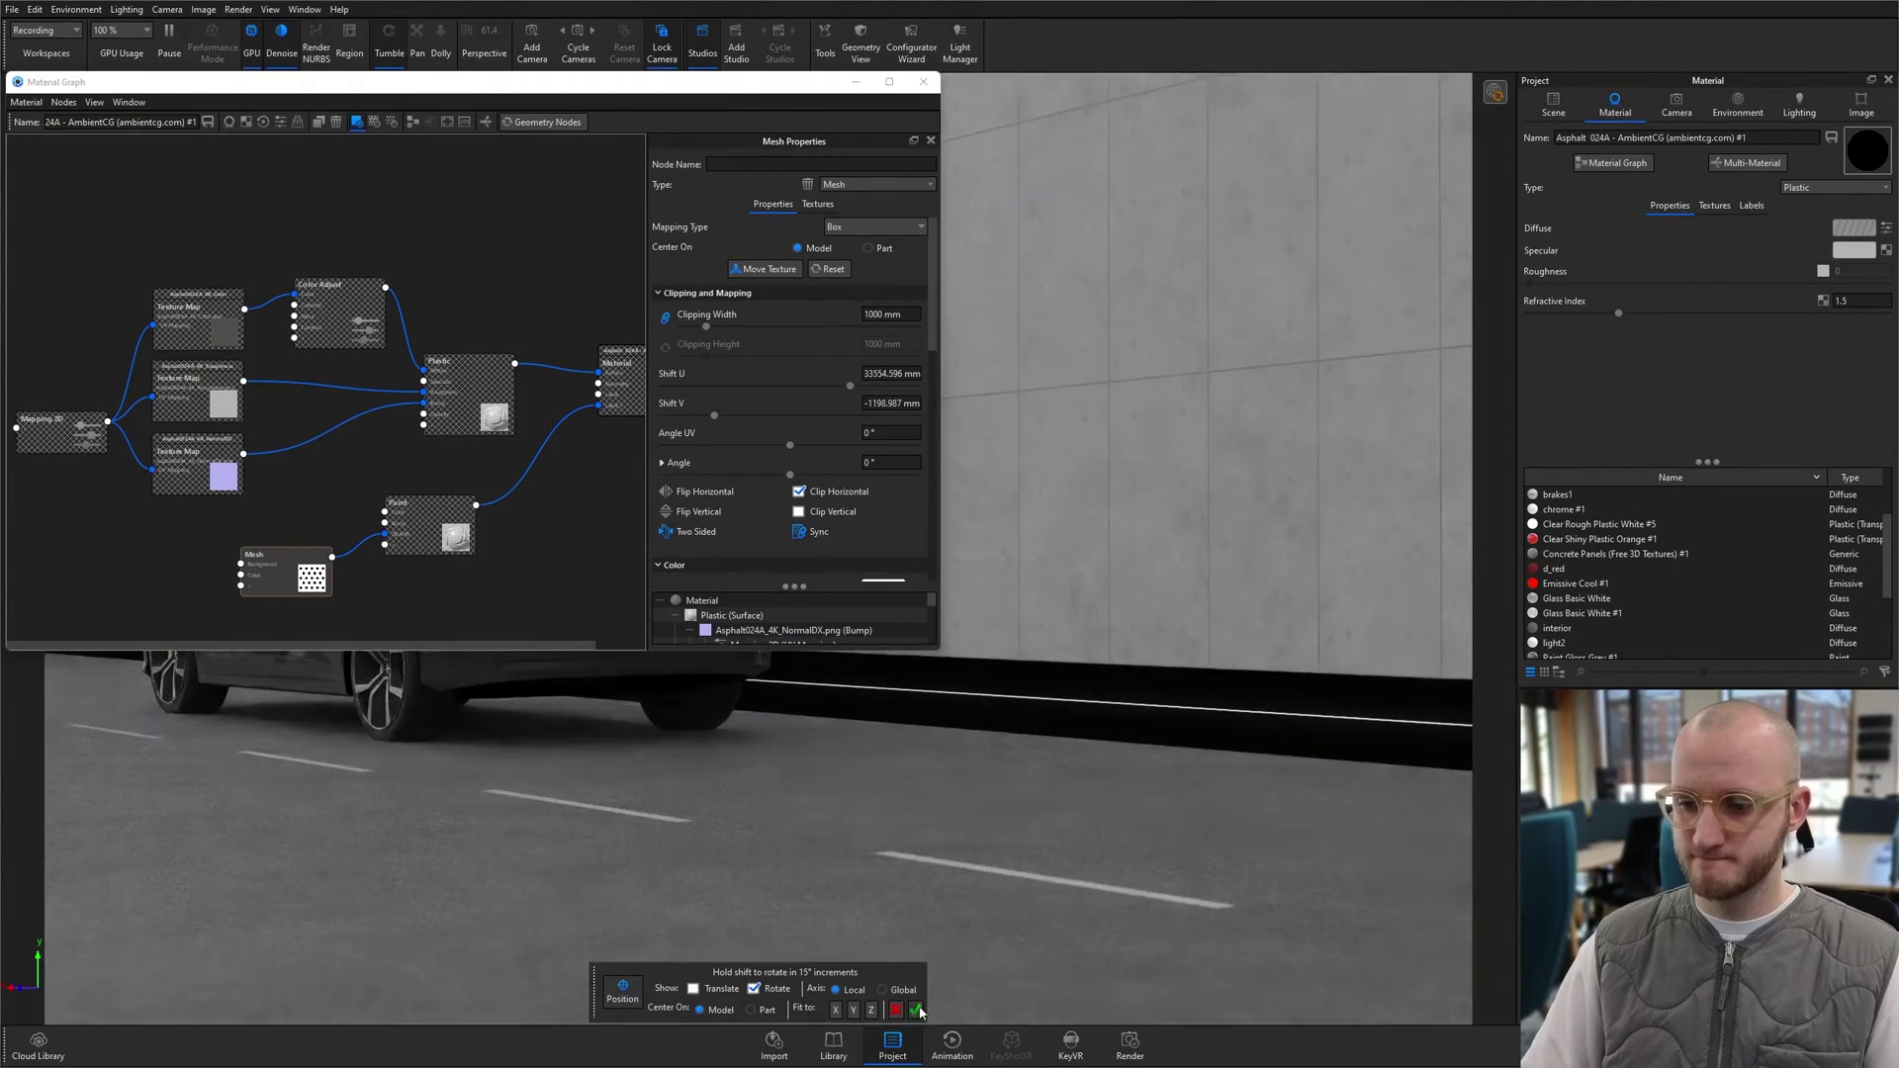
click(915, 1011)
drag(795, 444, 853, 444)
click(798, 491)
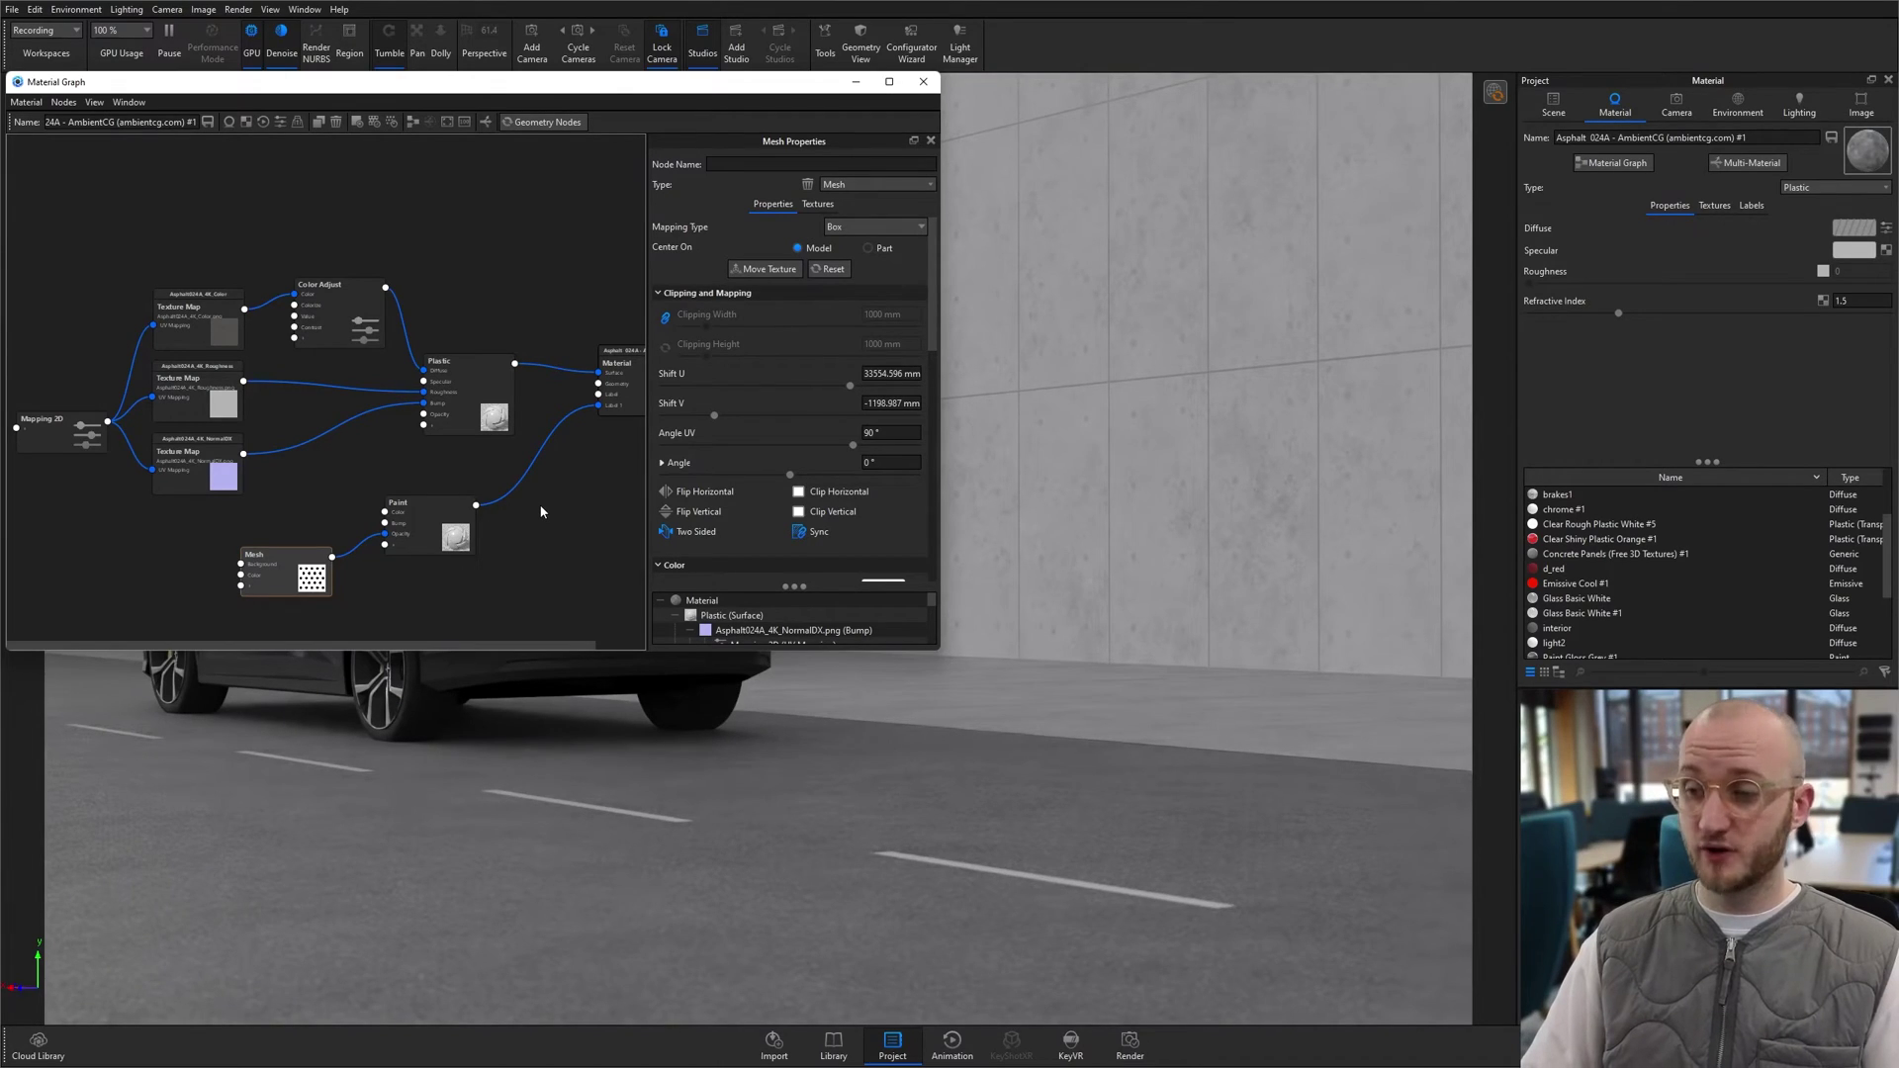
Step: Change the paint layer's Material Type to Diffuse and close the Material Graph
click(451, 537)
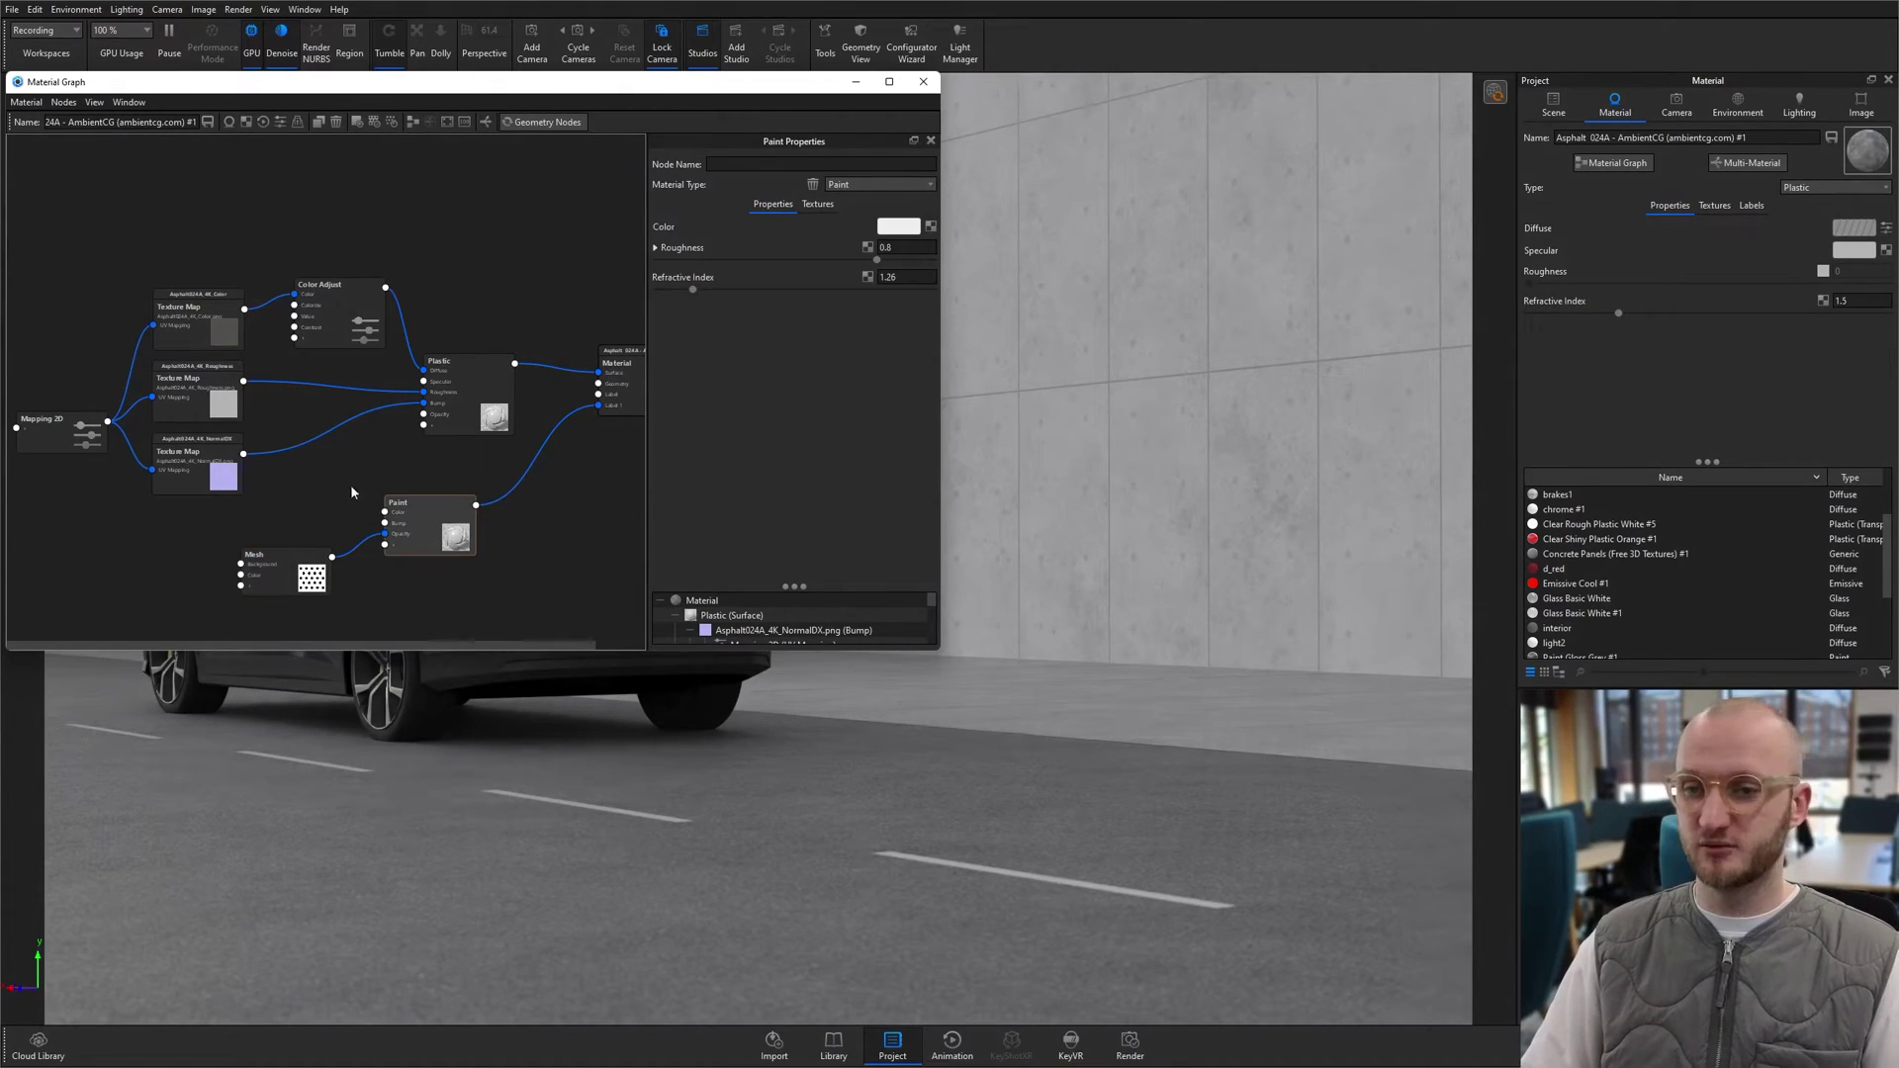
click(871, 188)
click(876, 326)
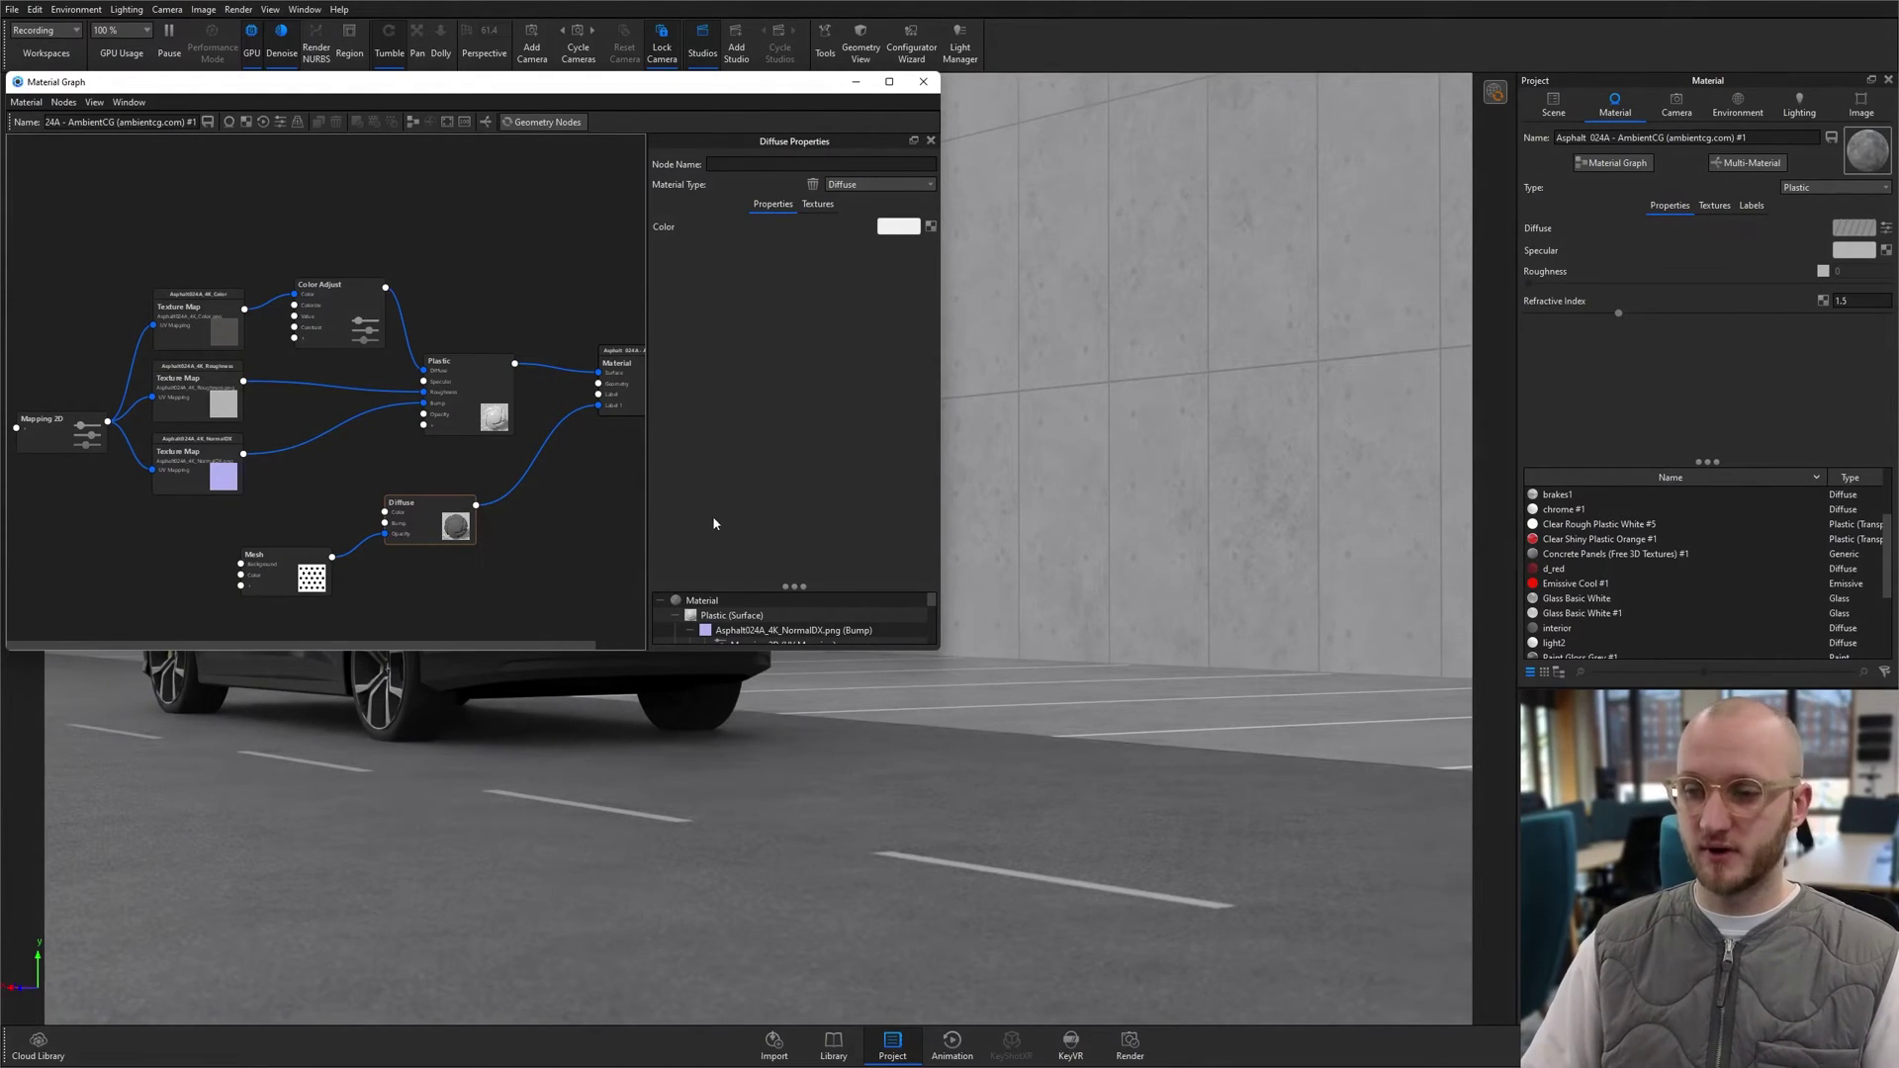
click(881, 226)
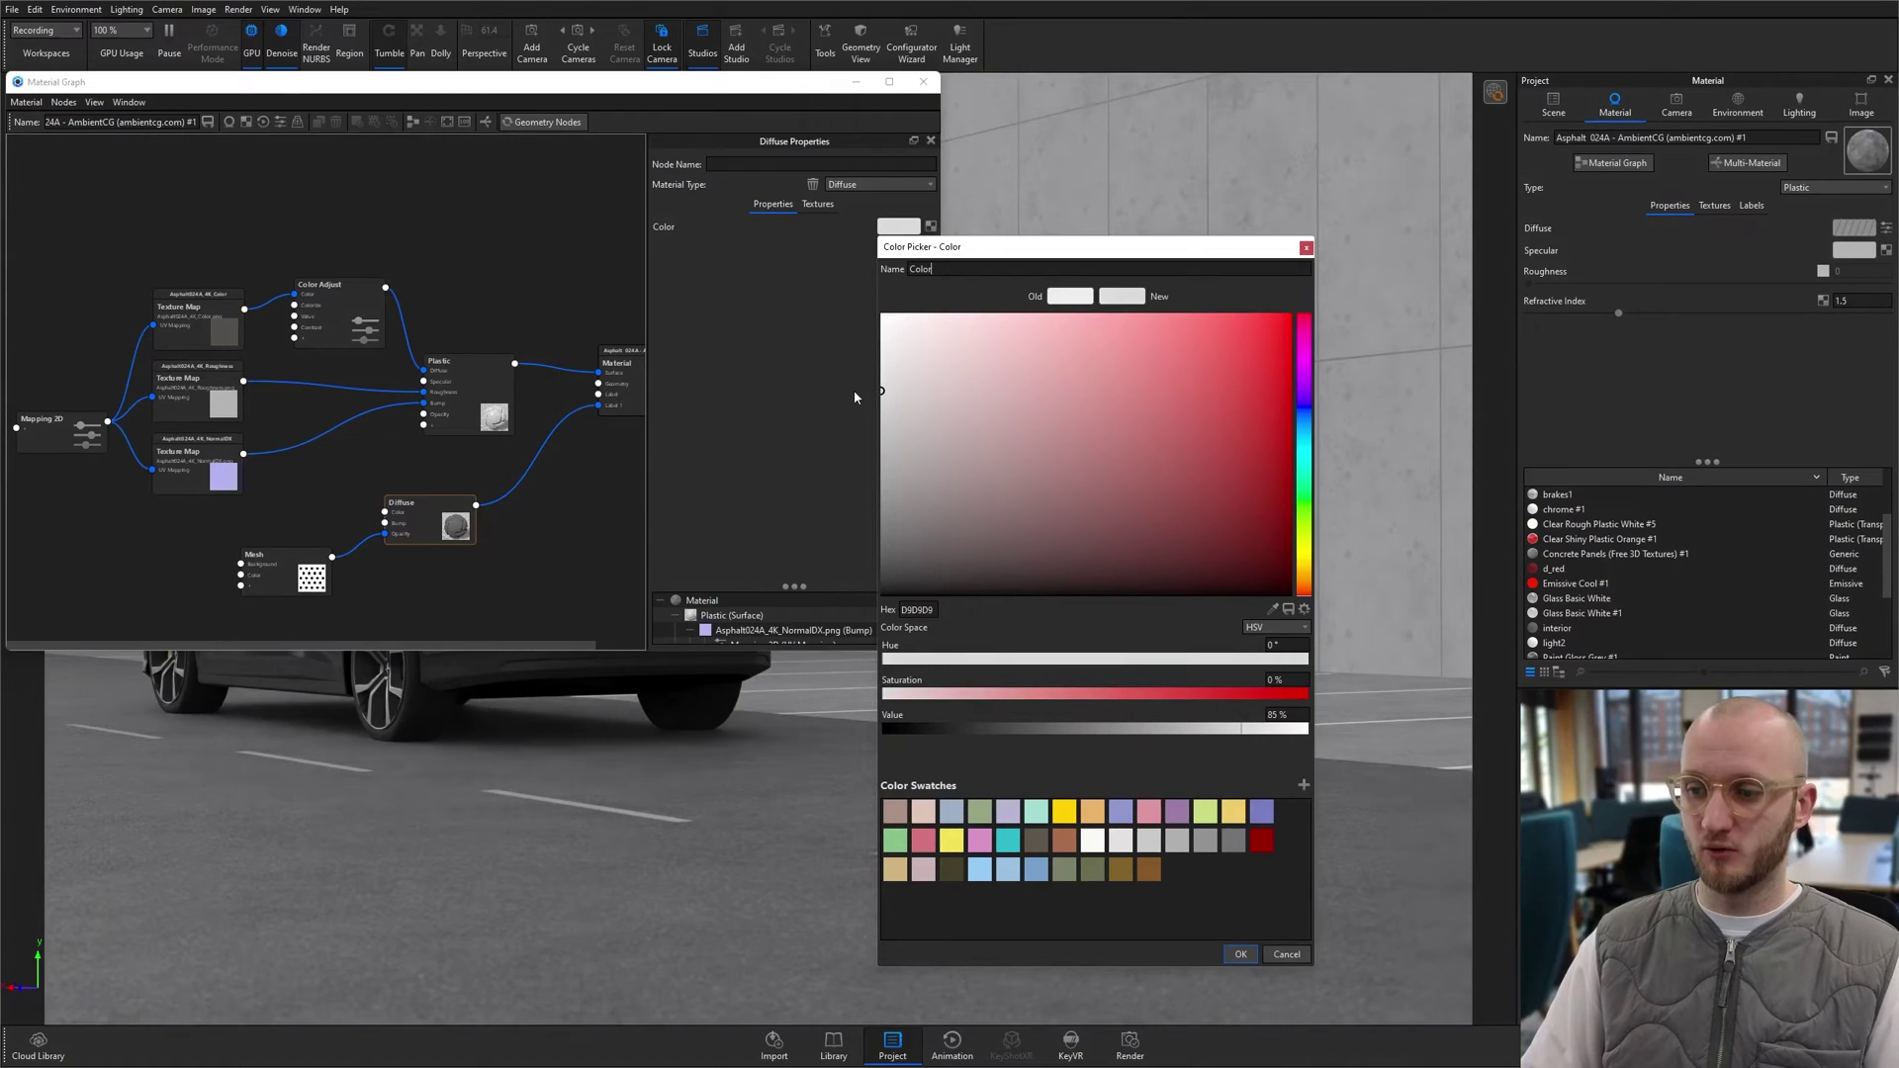
click(1241, 954)
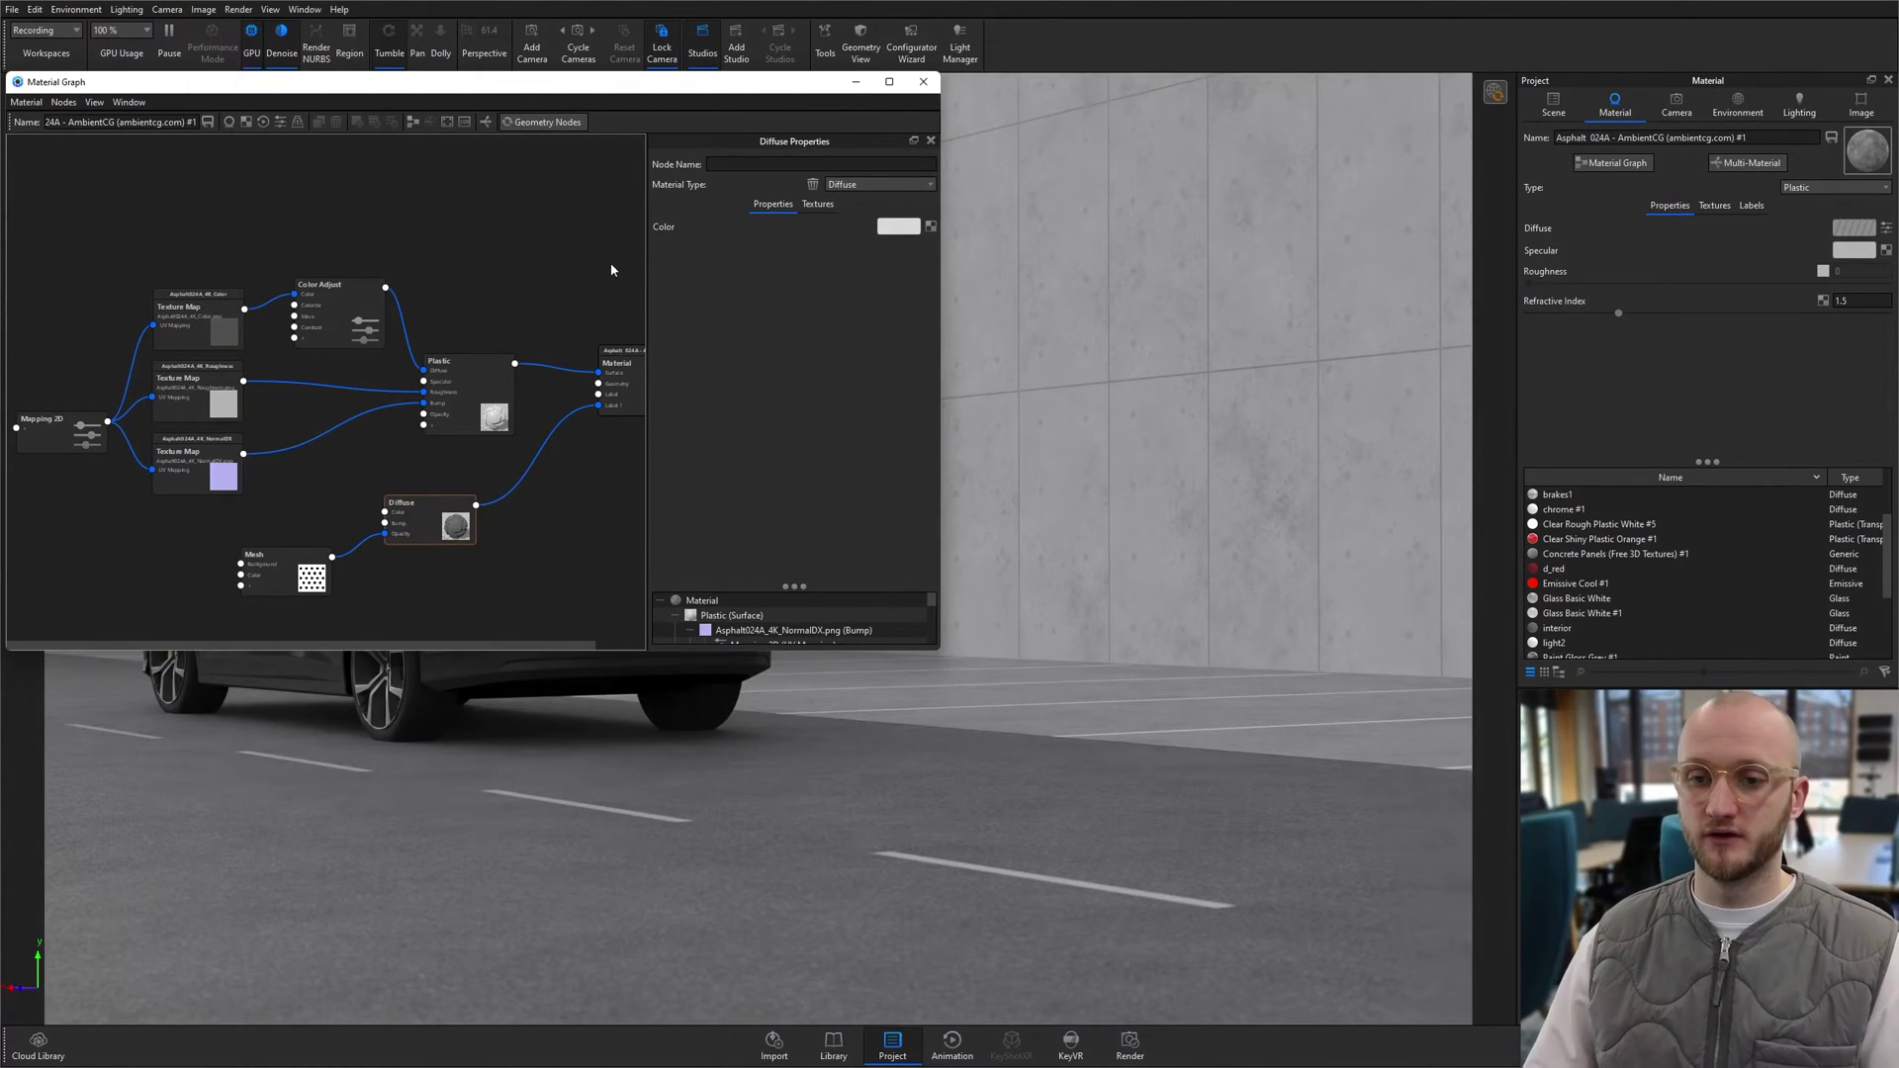
key(alt+F4)
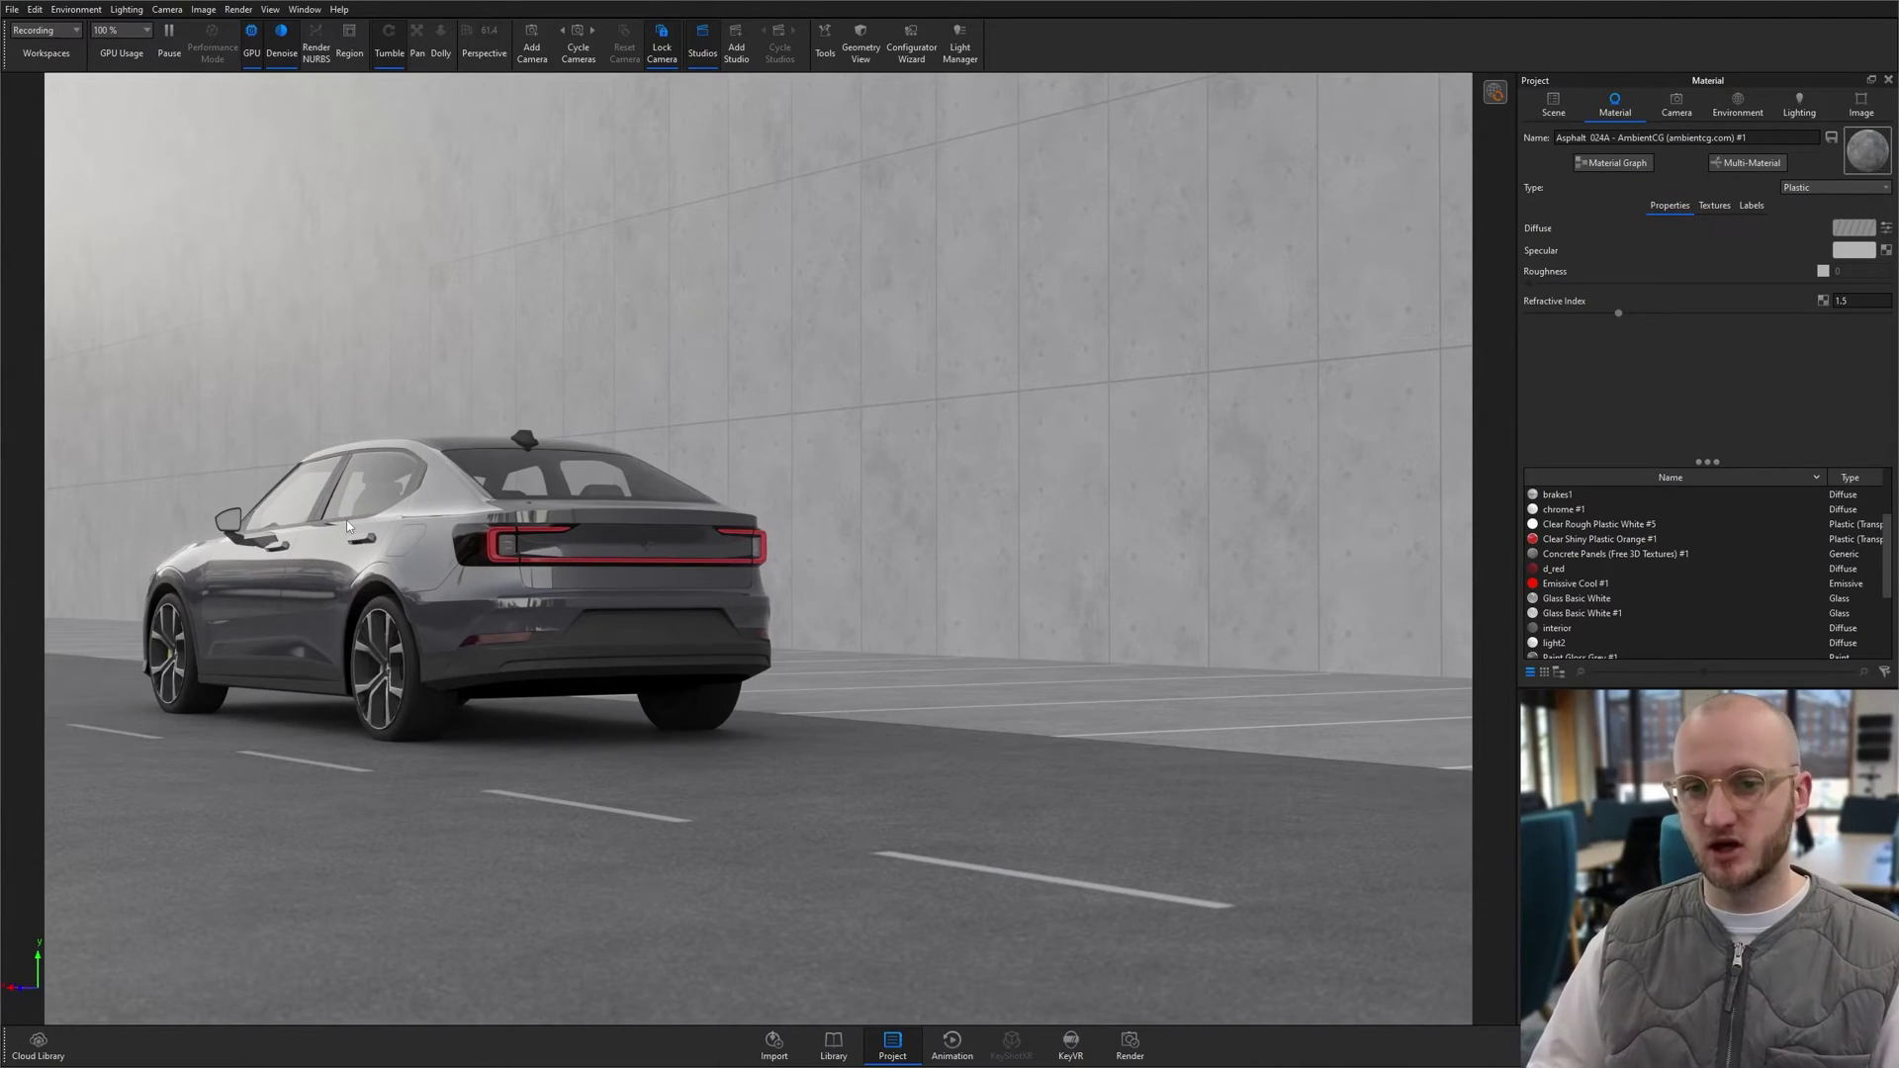
Step: Check the four wheel parts in the Scene tree and select only the Back Left wheel
click(1554, 104)
click(1750, 266)
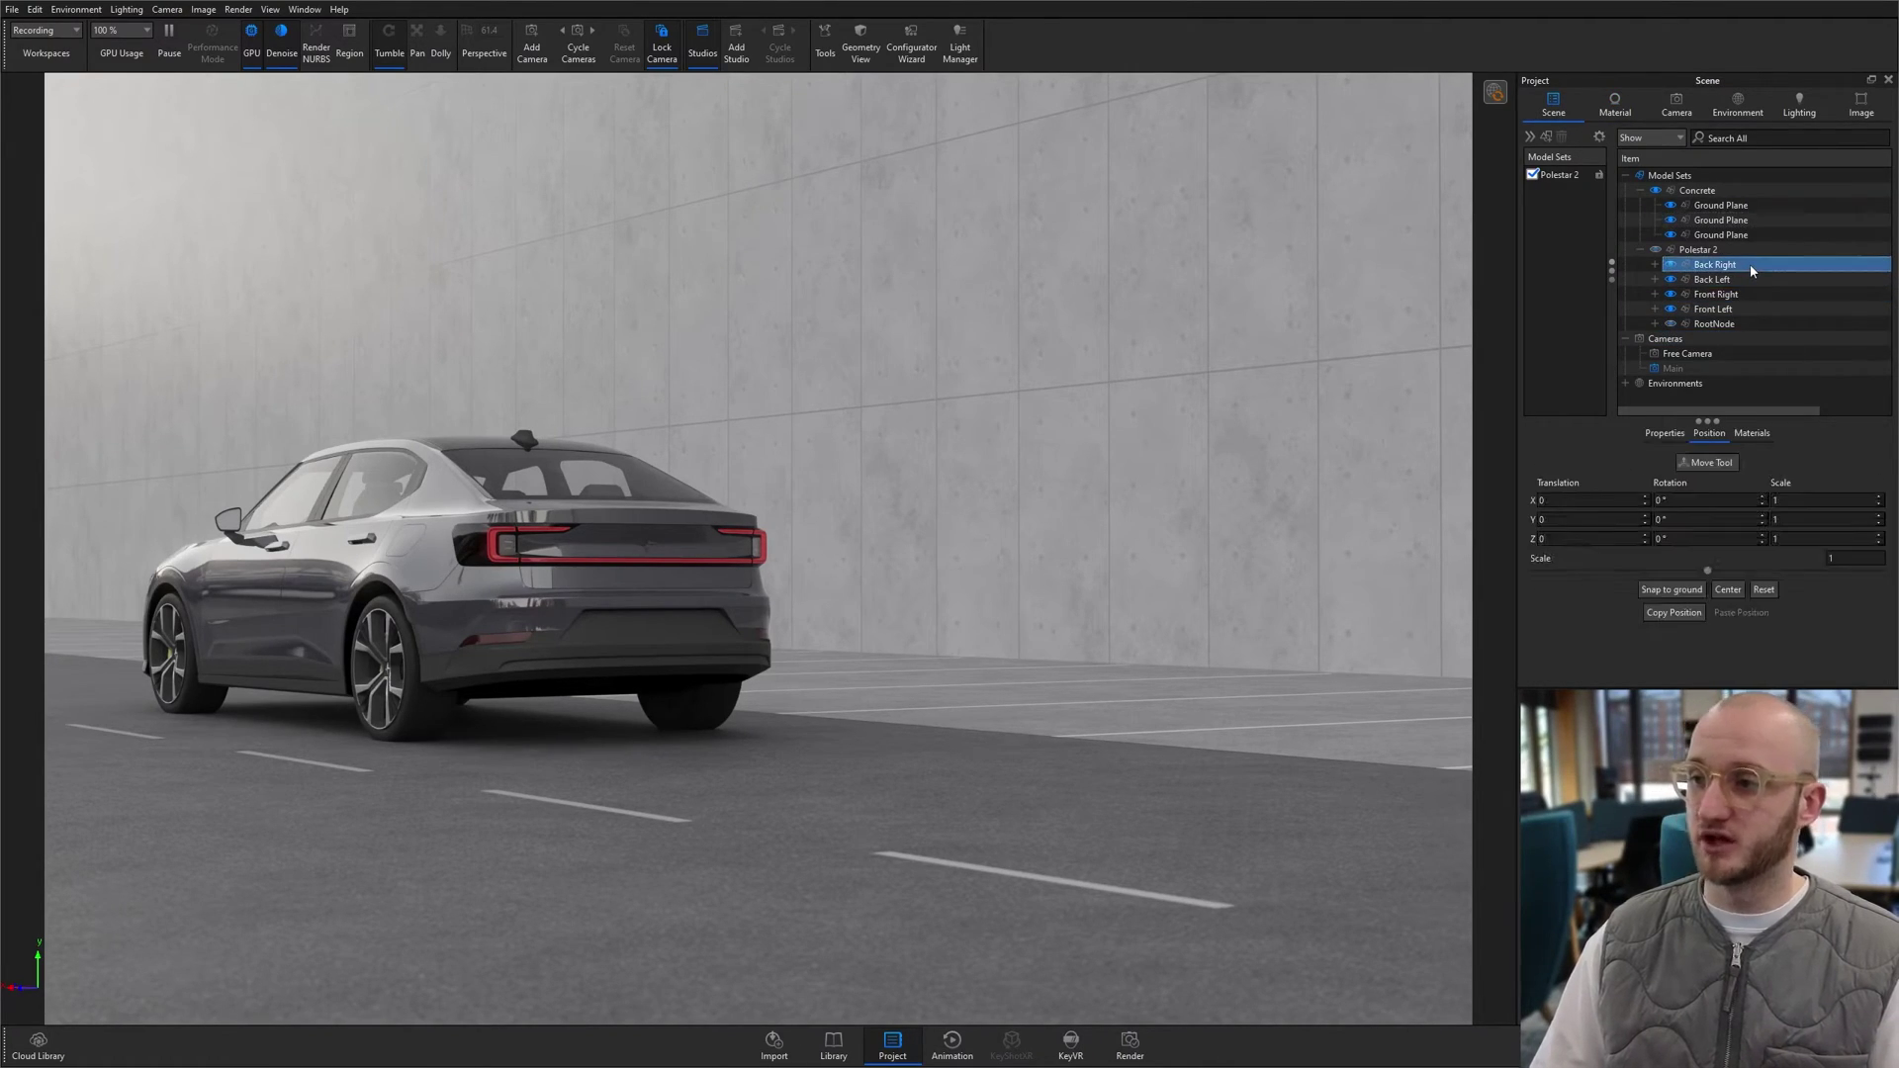
click(1750, 280)
click(1748, 294)
shift+click(1746, 310)
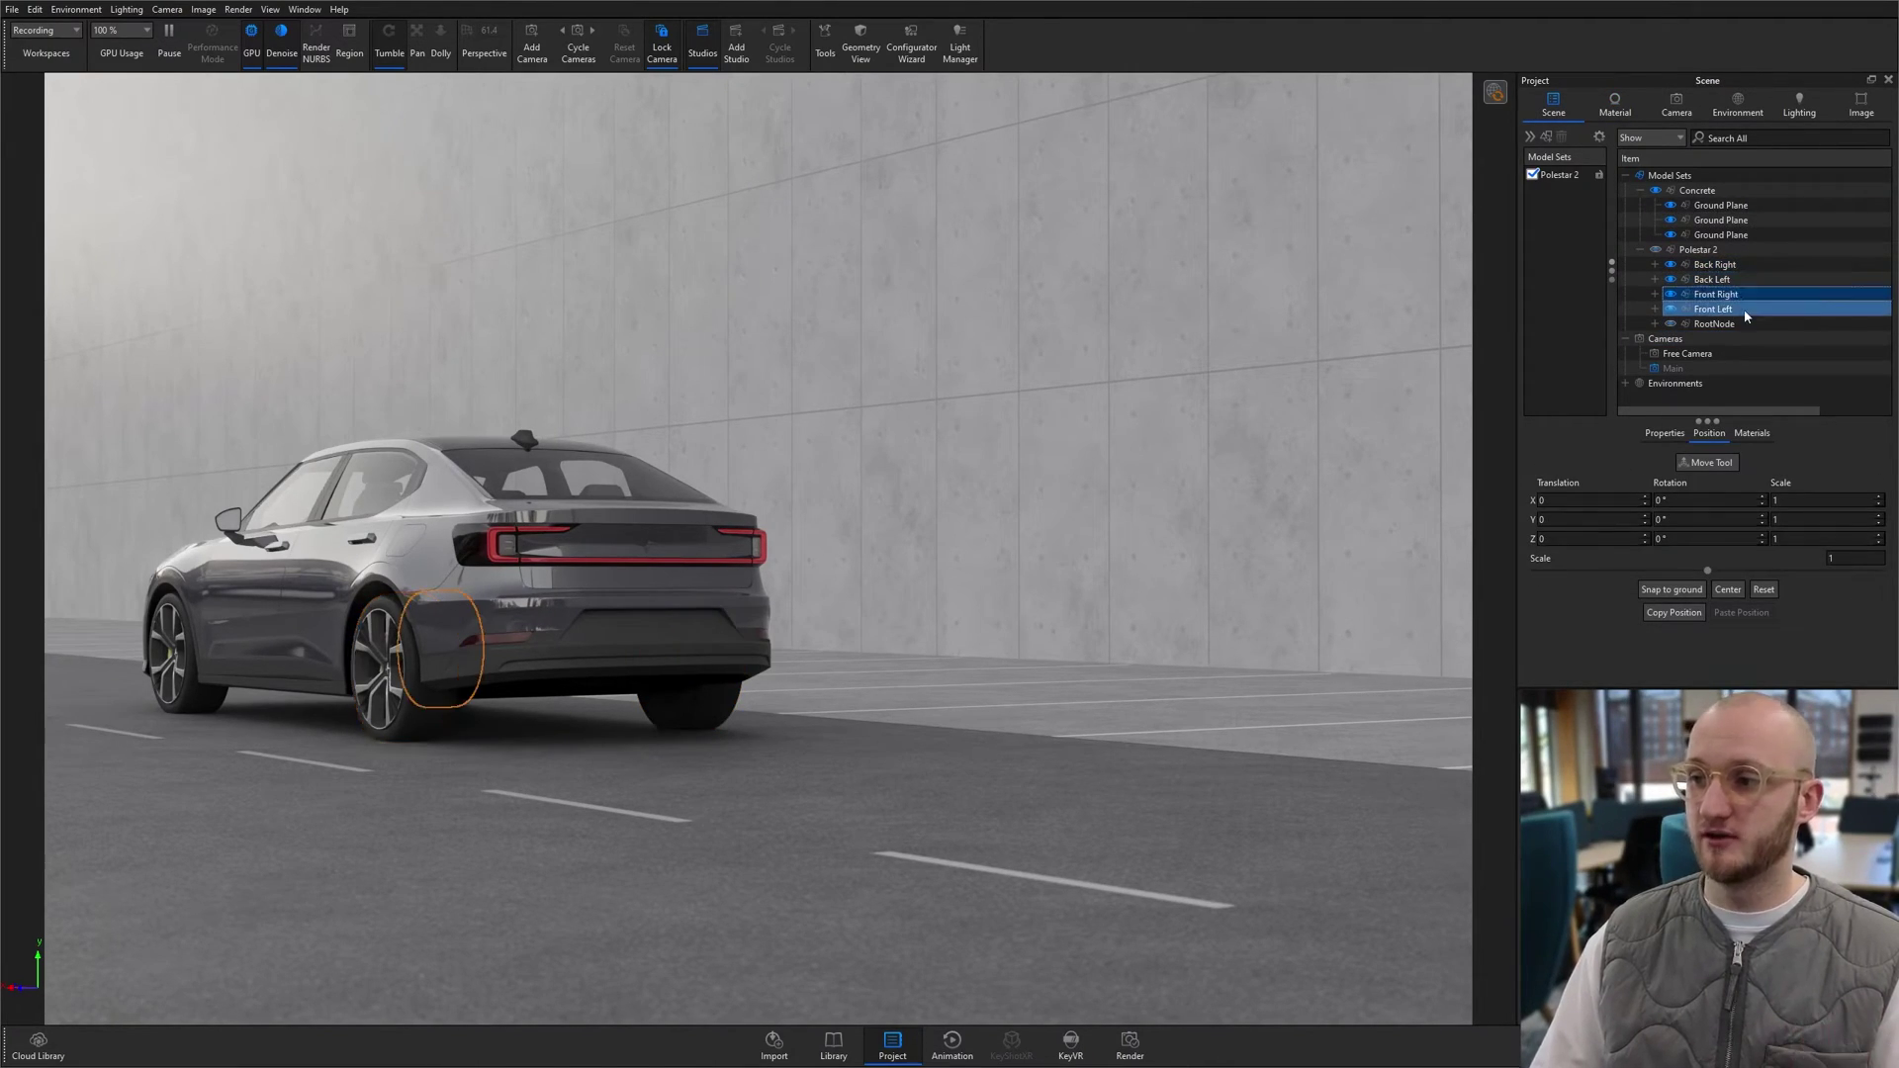
click(1746, 311)
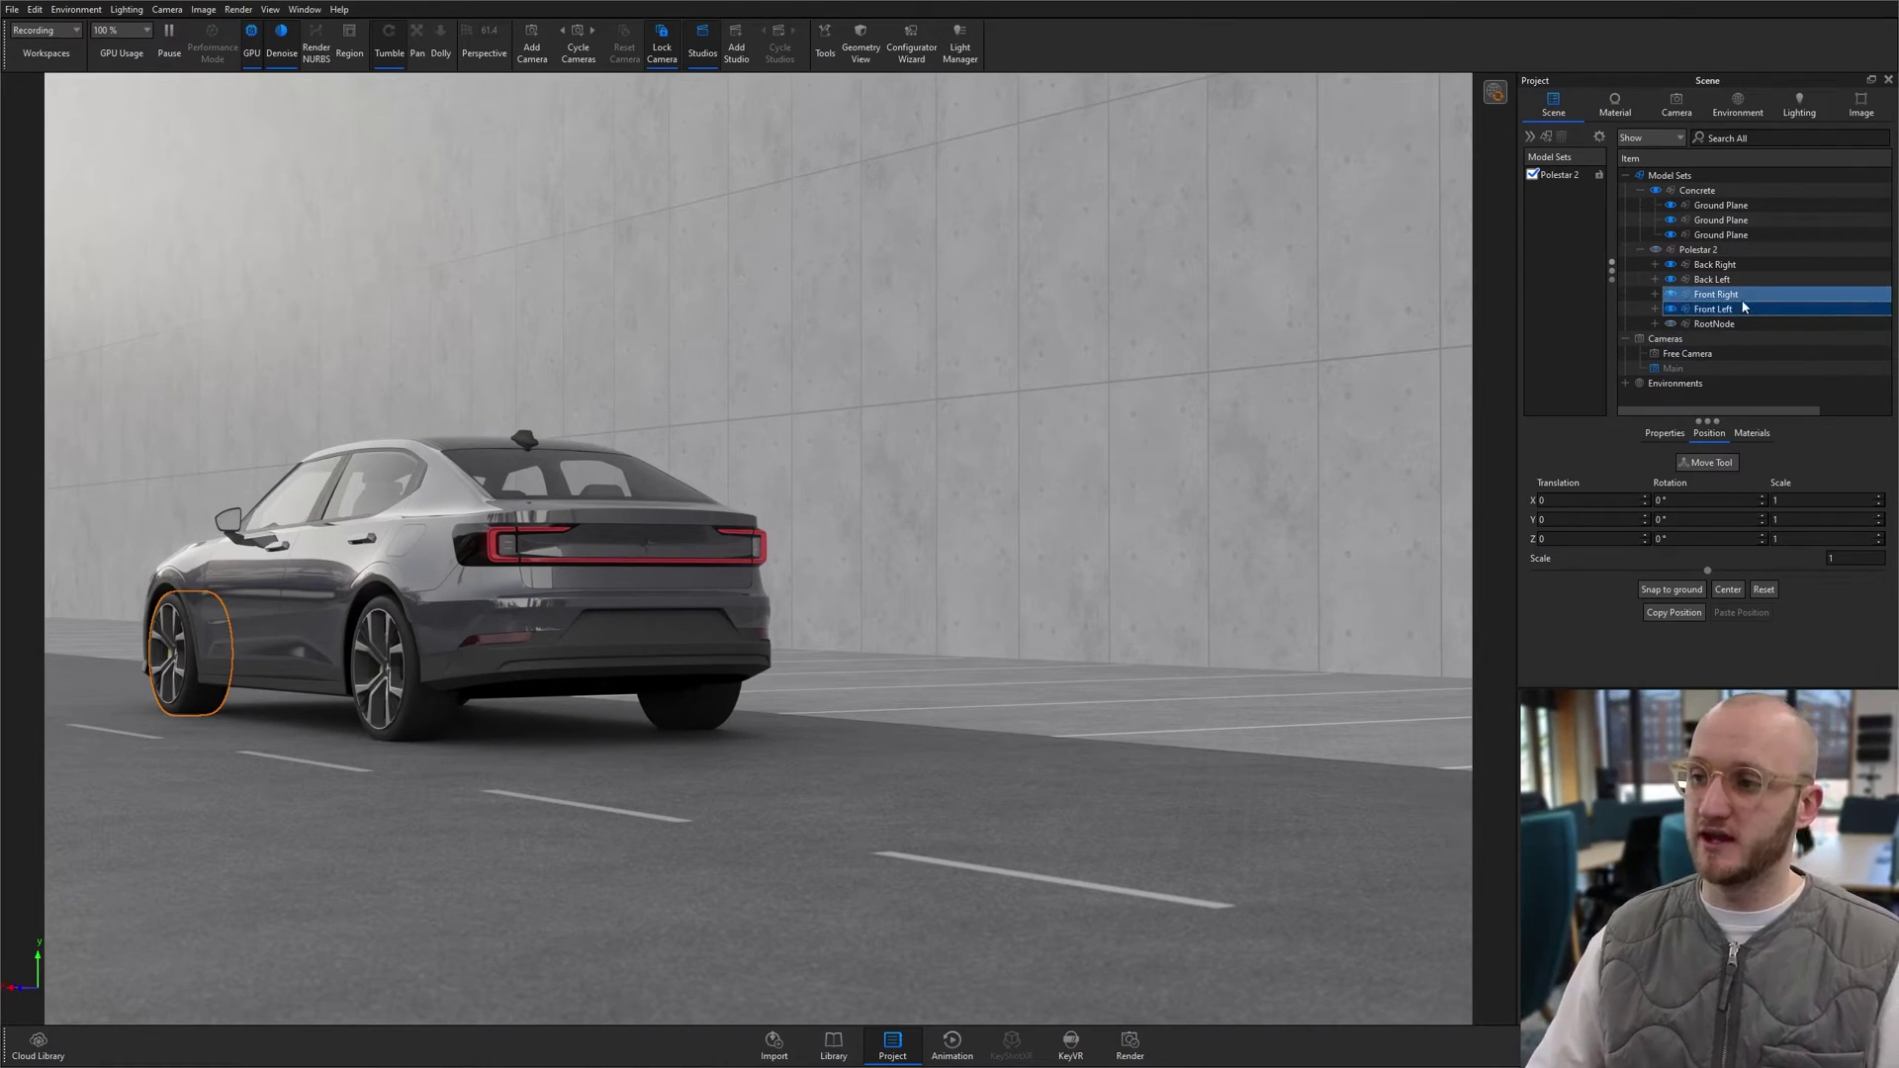
click(1746, 280)
shift+click(1744, 265)
click(1744, 265)
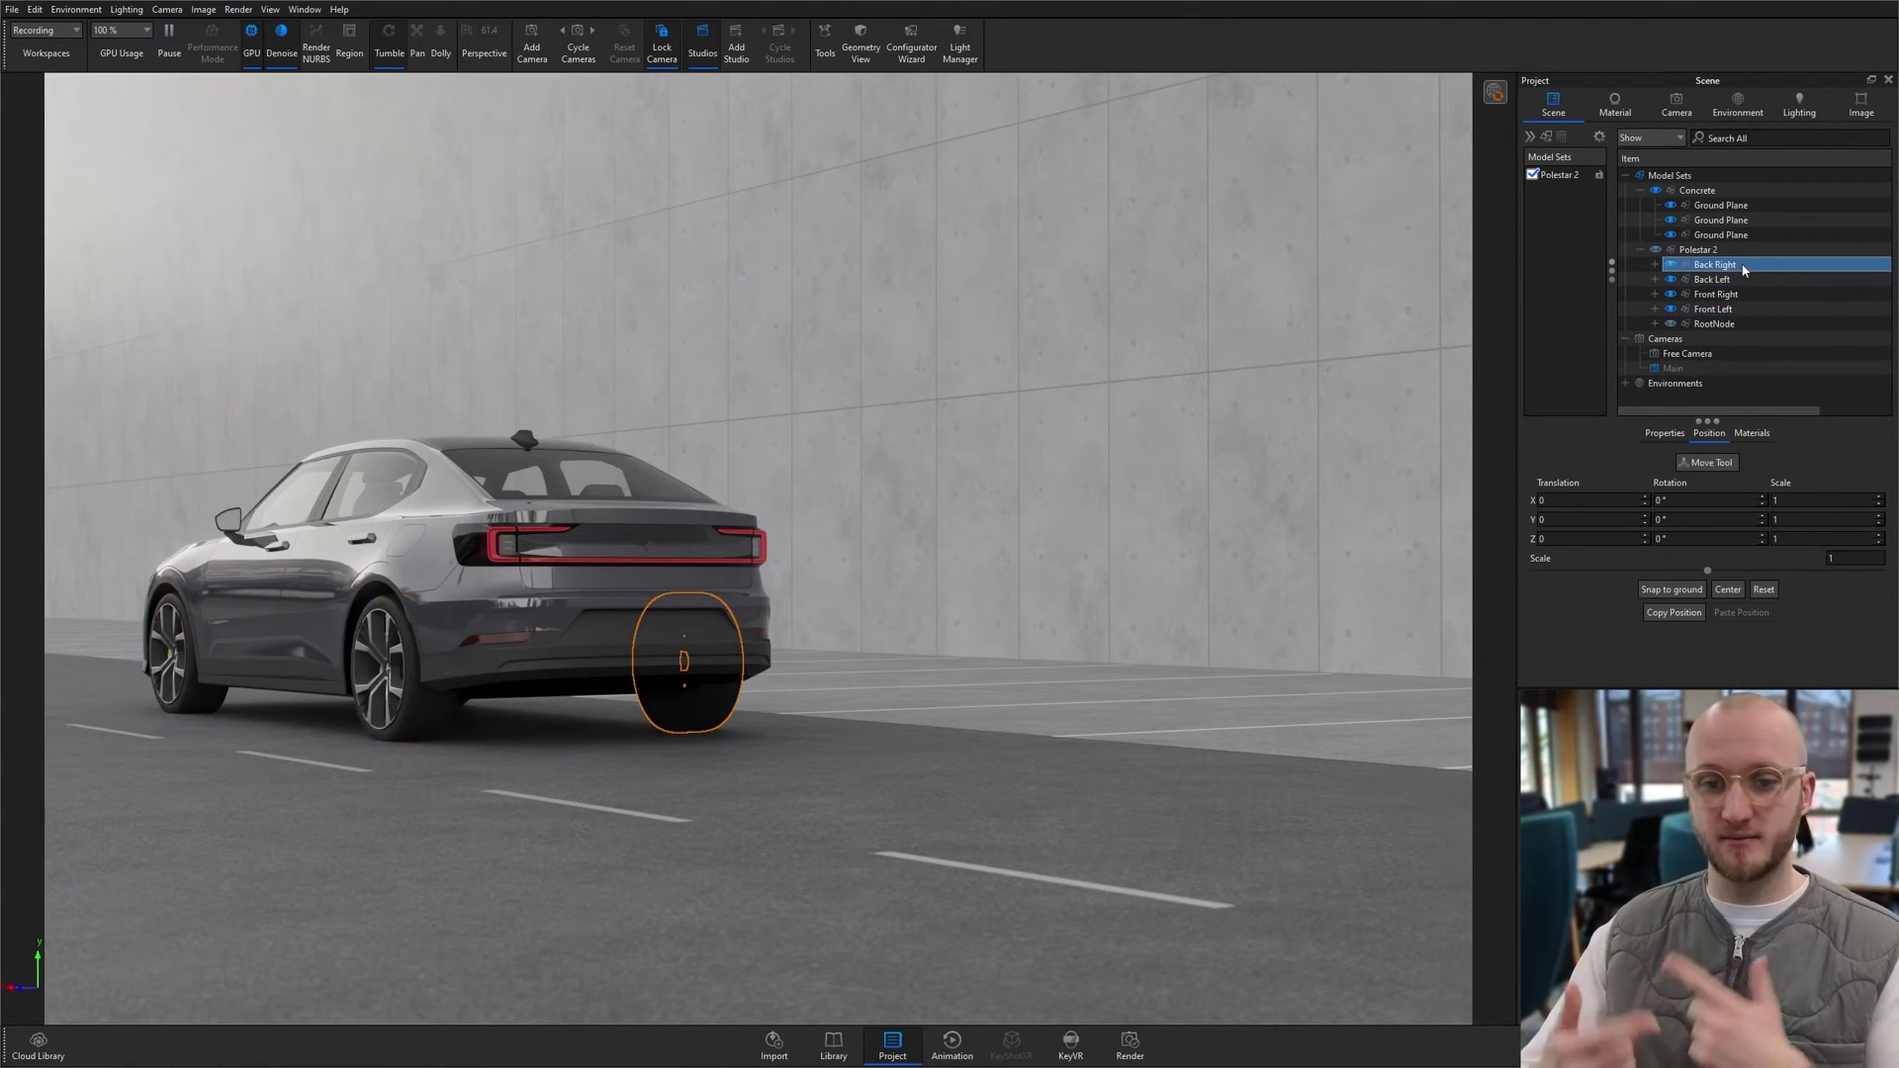
click(1694, 399)
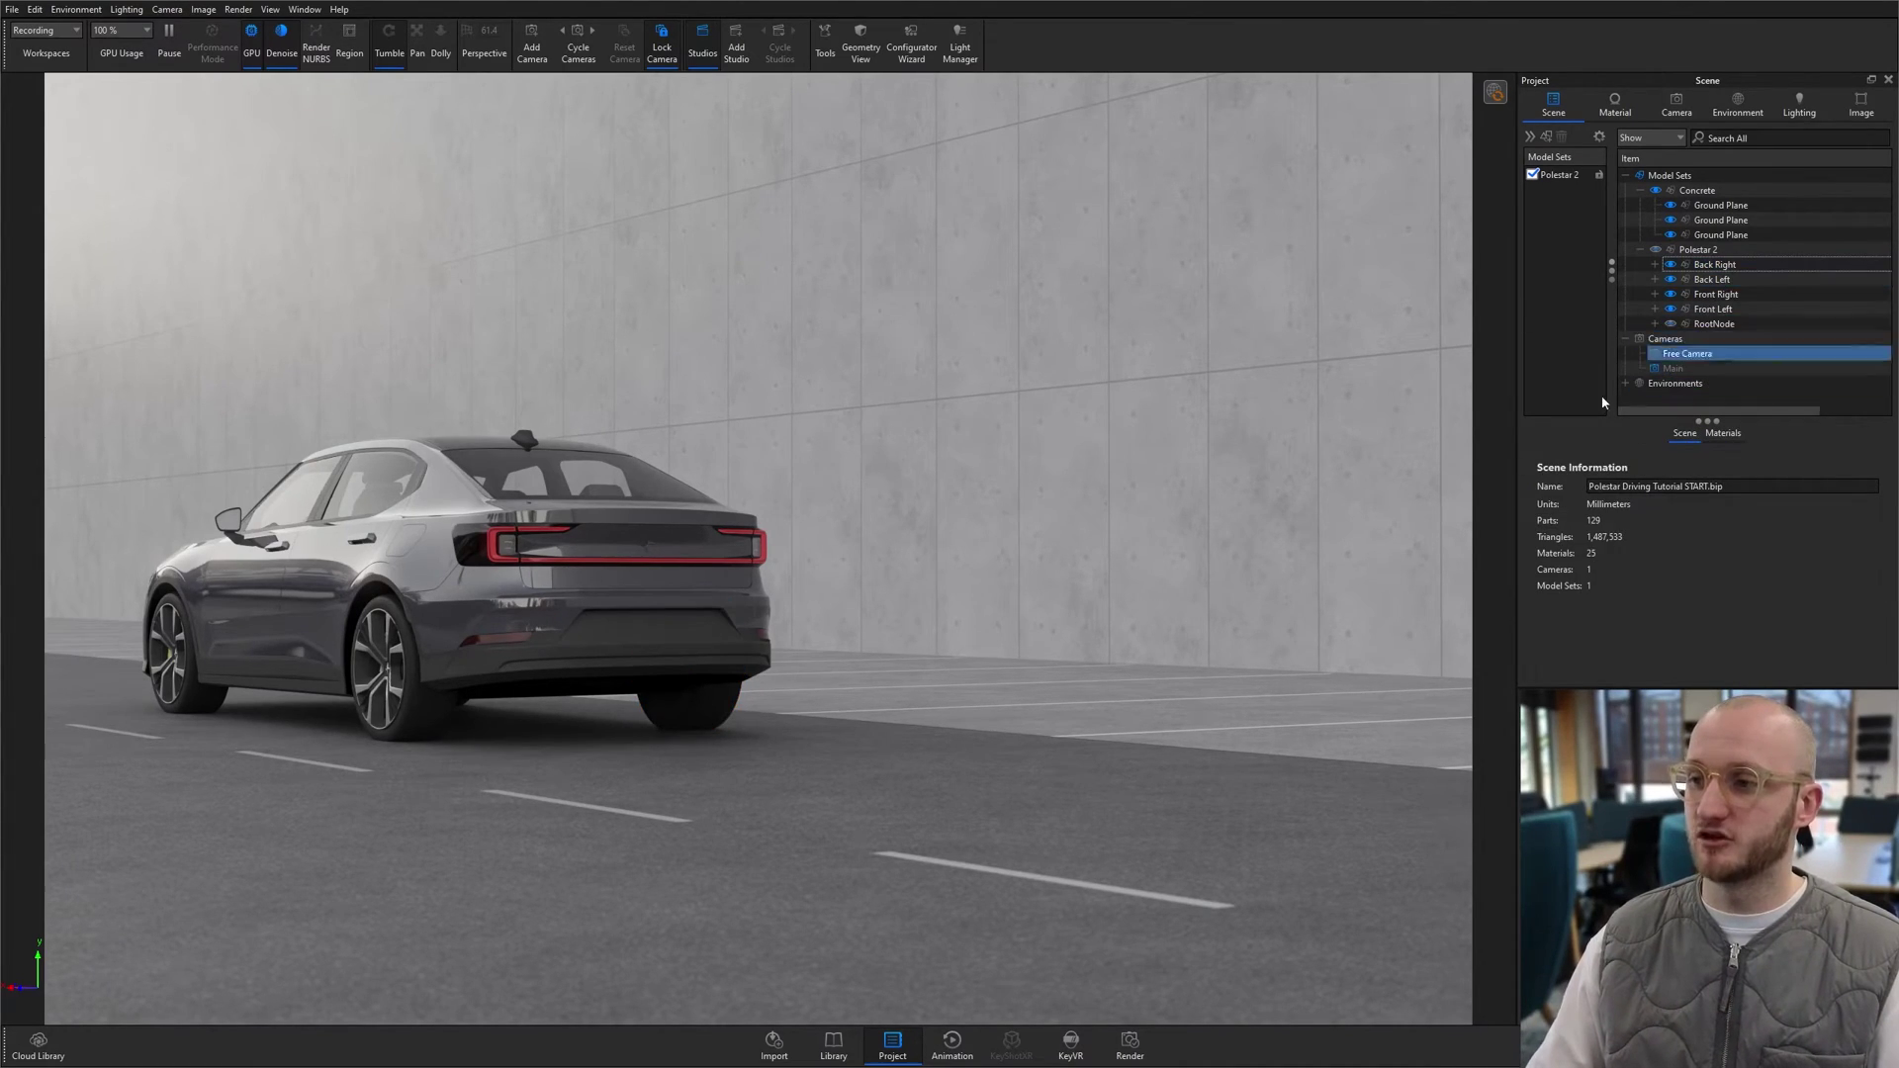
click(1723, 282)
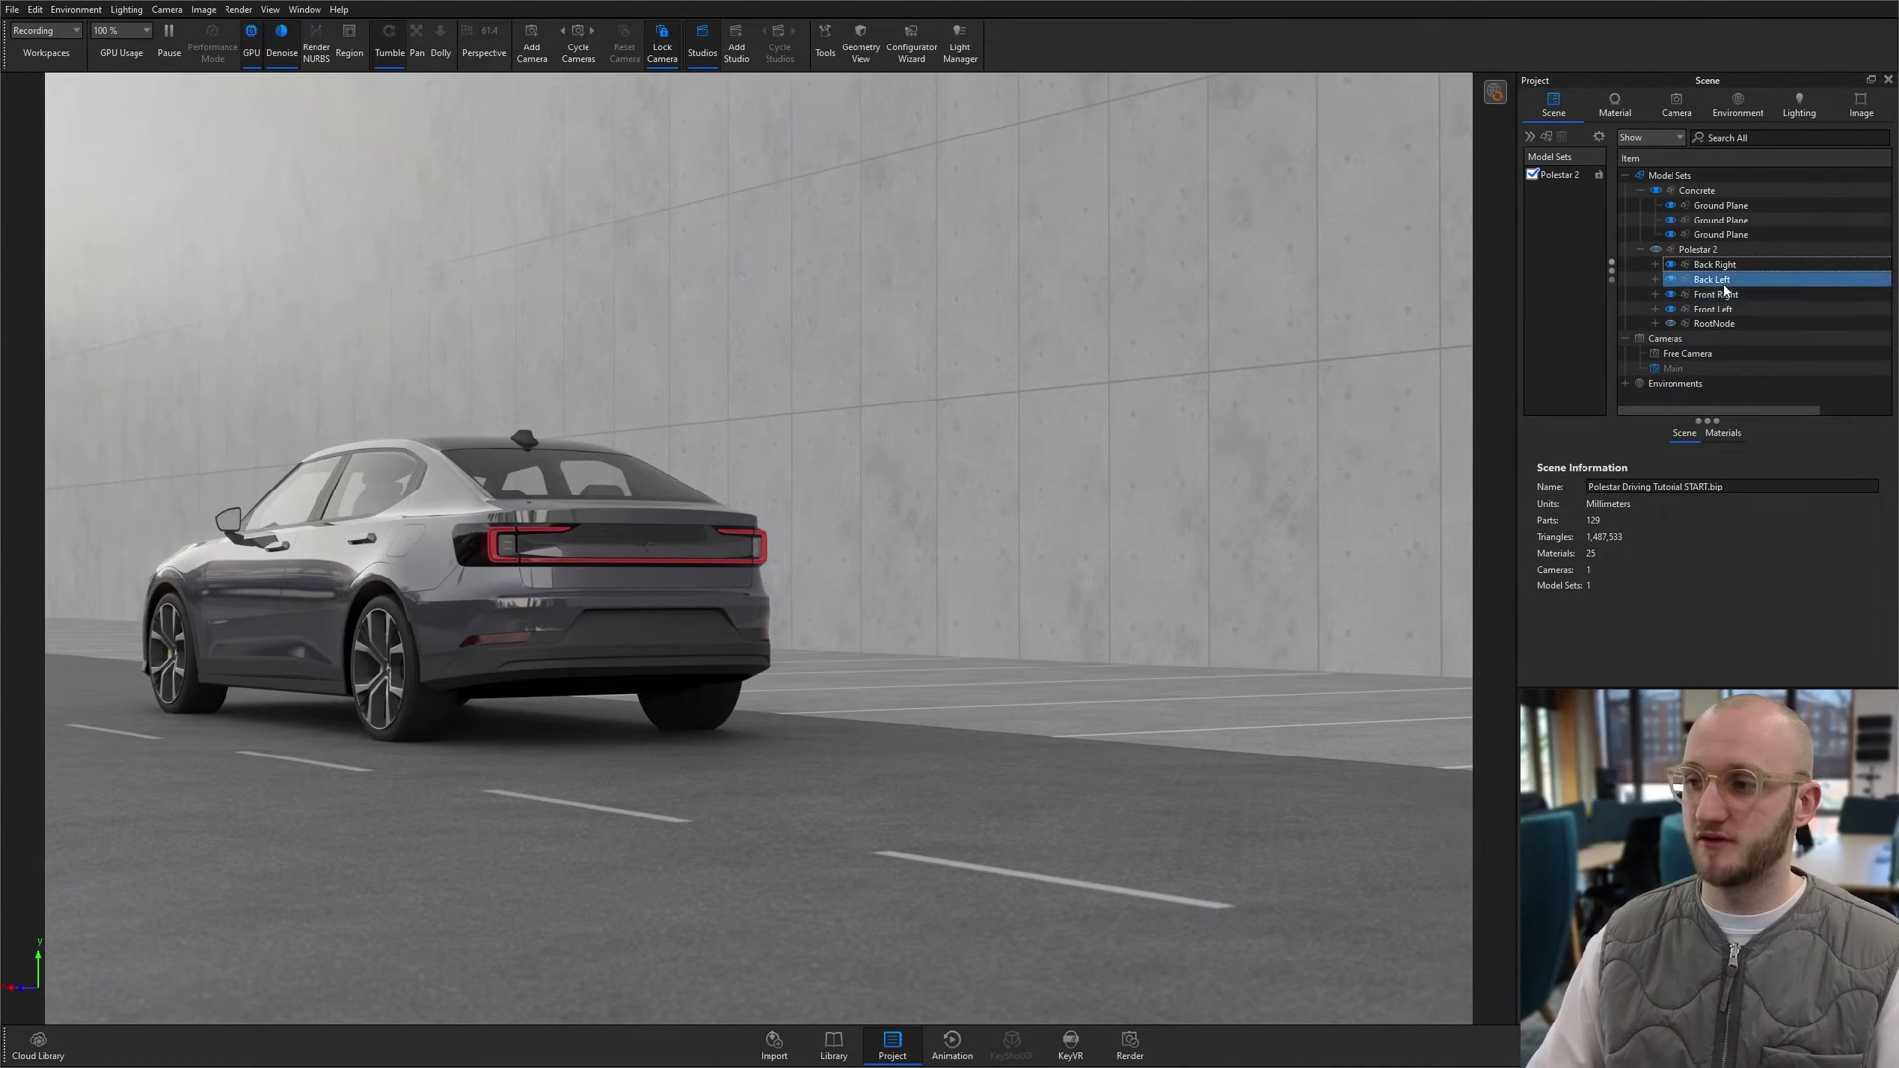
ctrl+click(1716, 294)
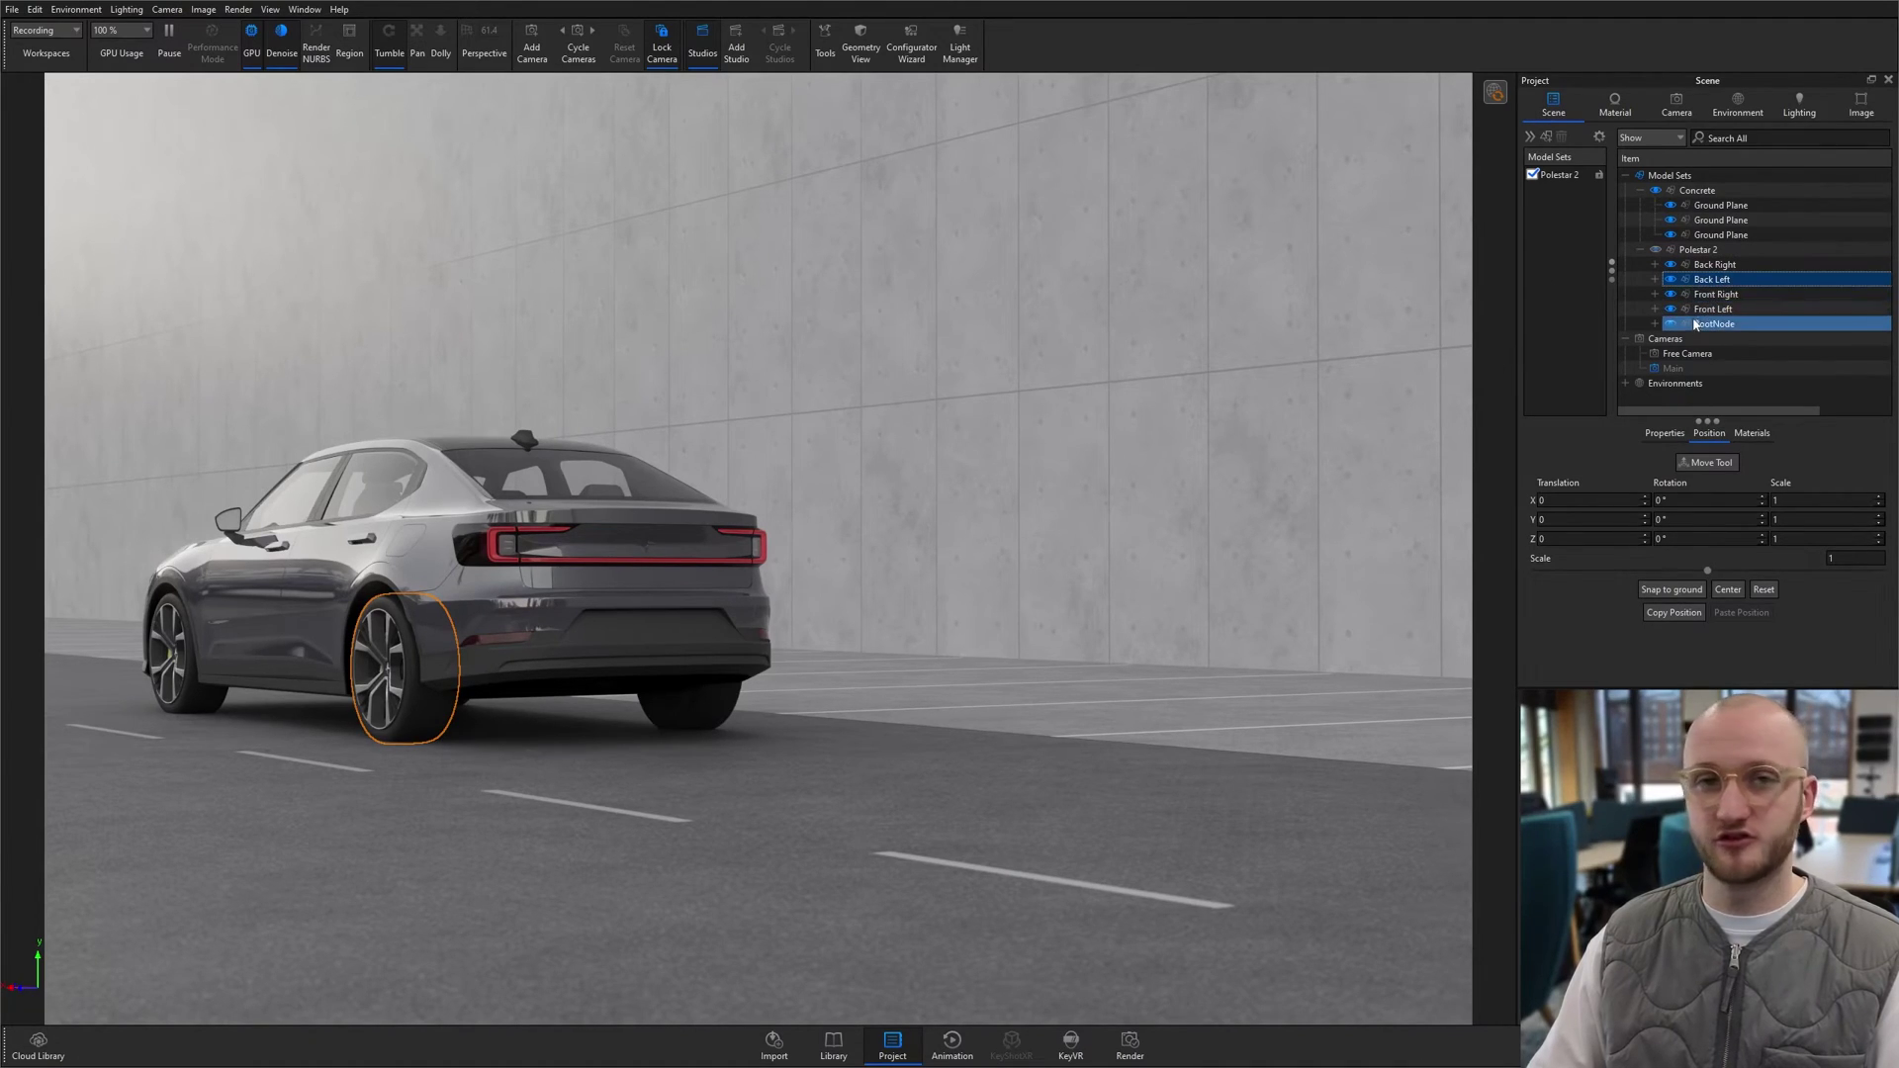
Step: Add a Rotation animation to the Back Left wheel starting at 0 s
right_click(1727, 285)
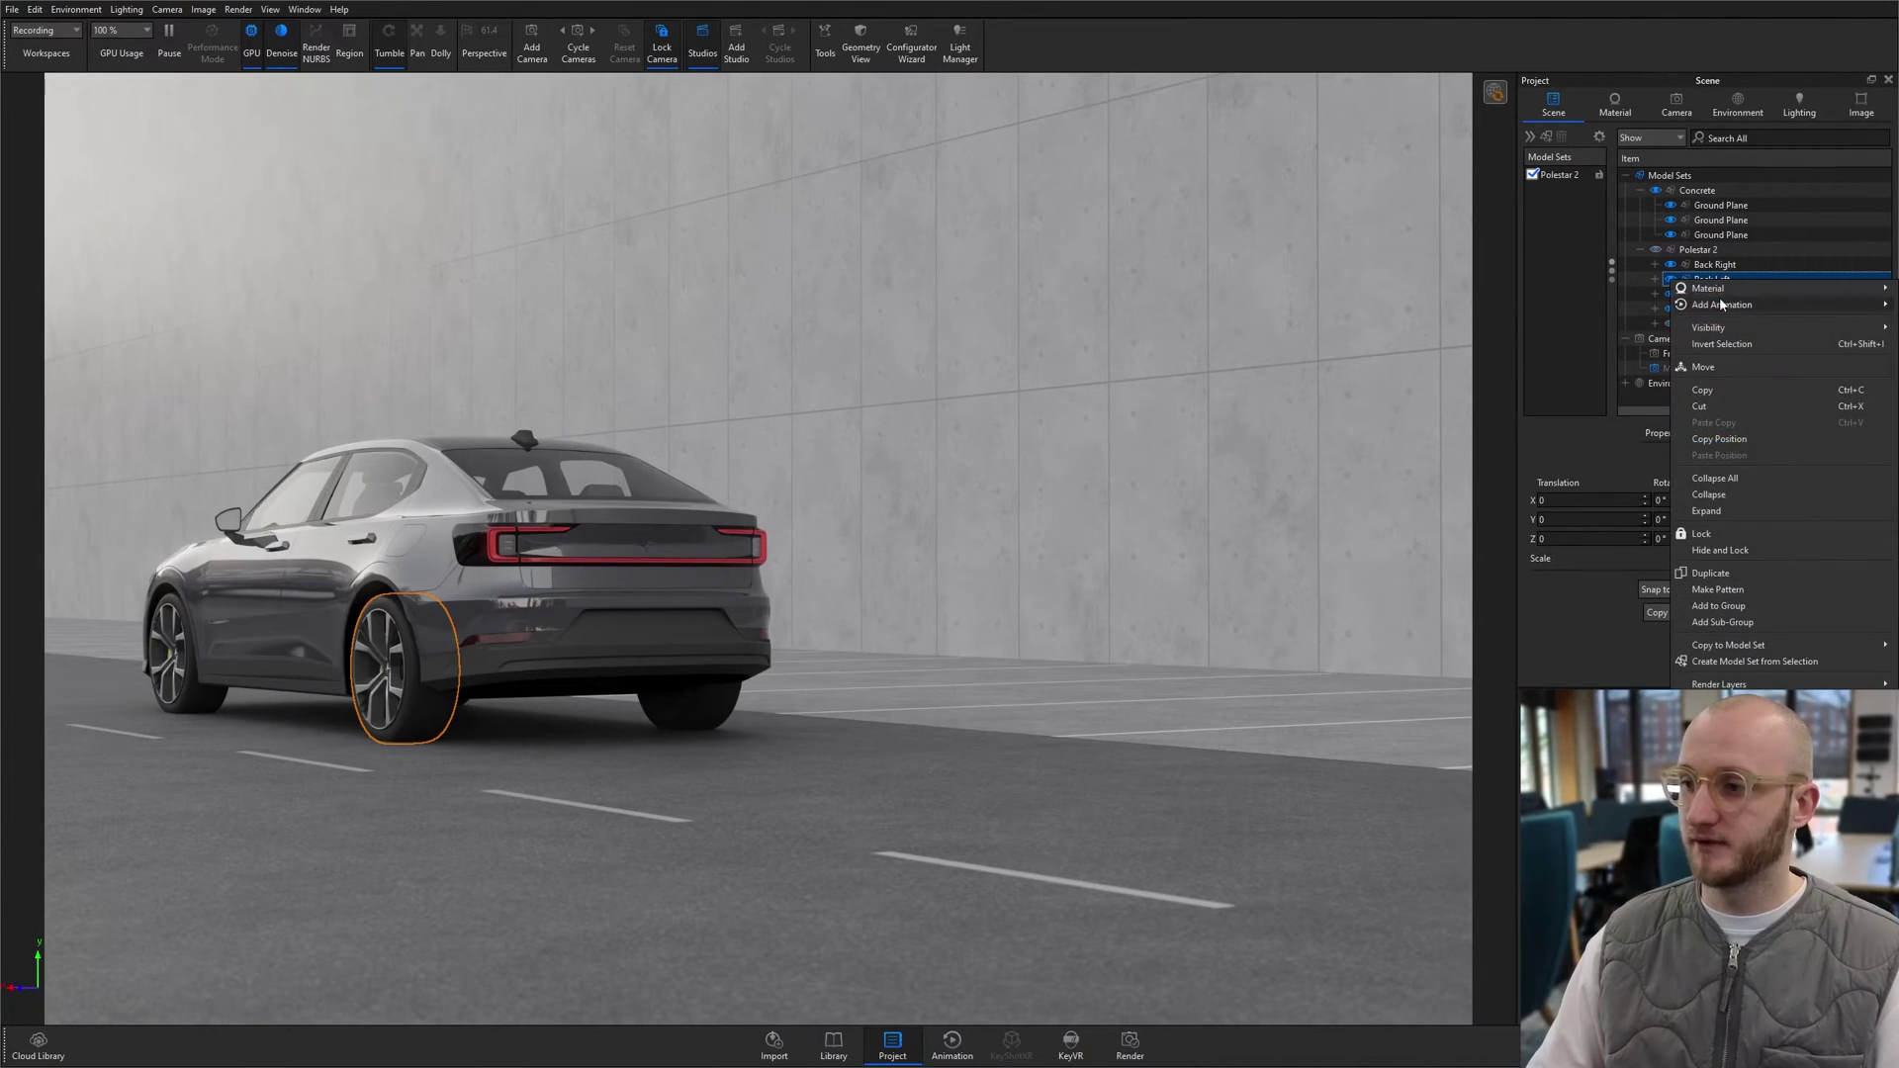
mouse_move(1712, 288)
click(1580, 342)
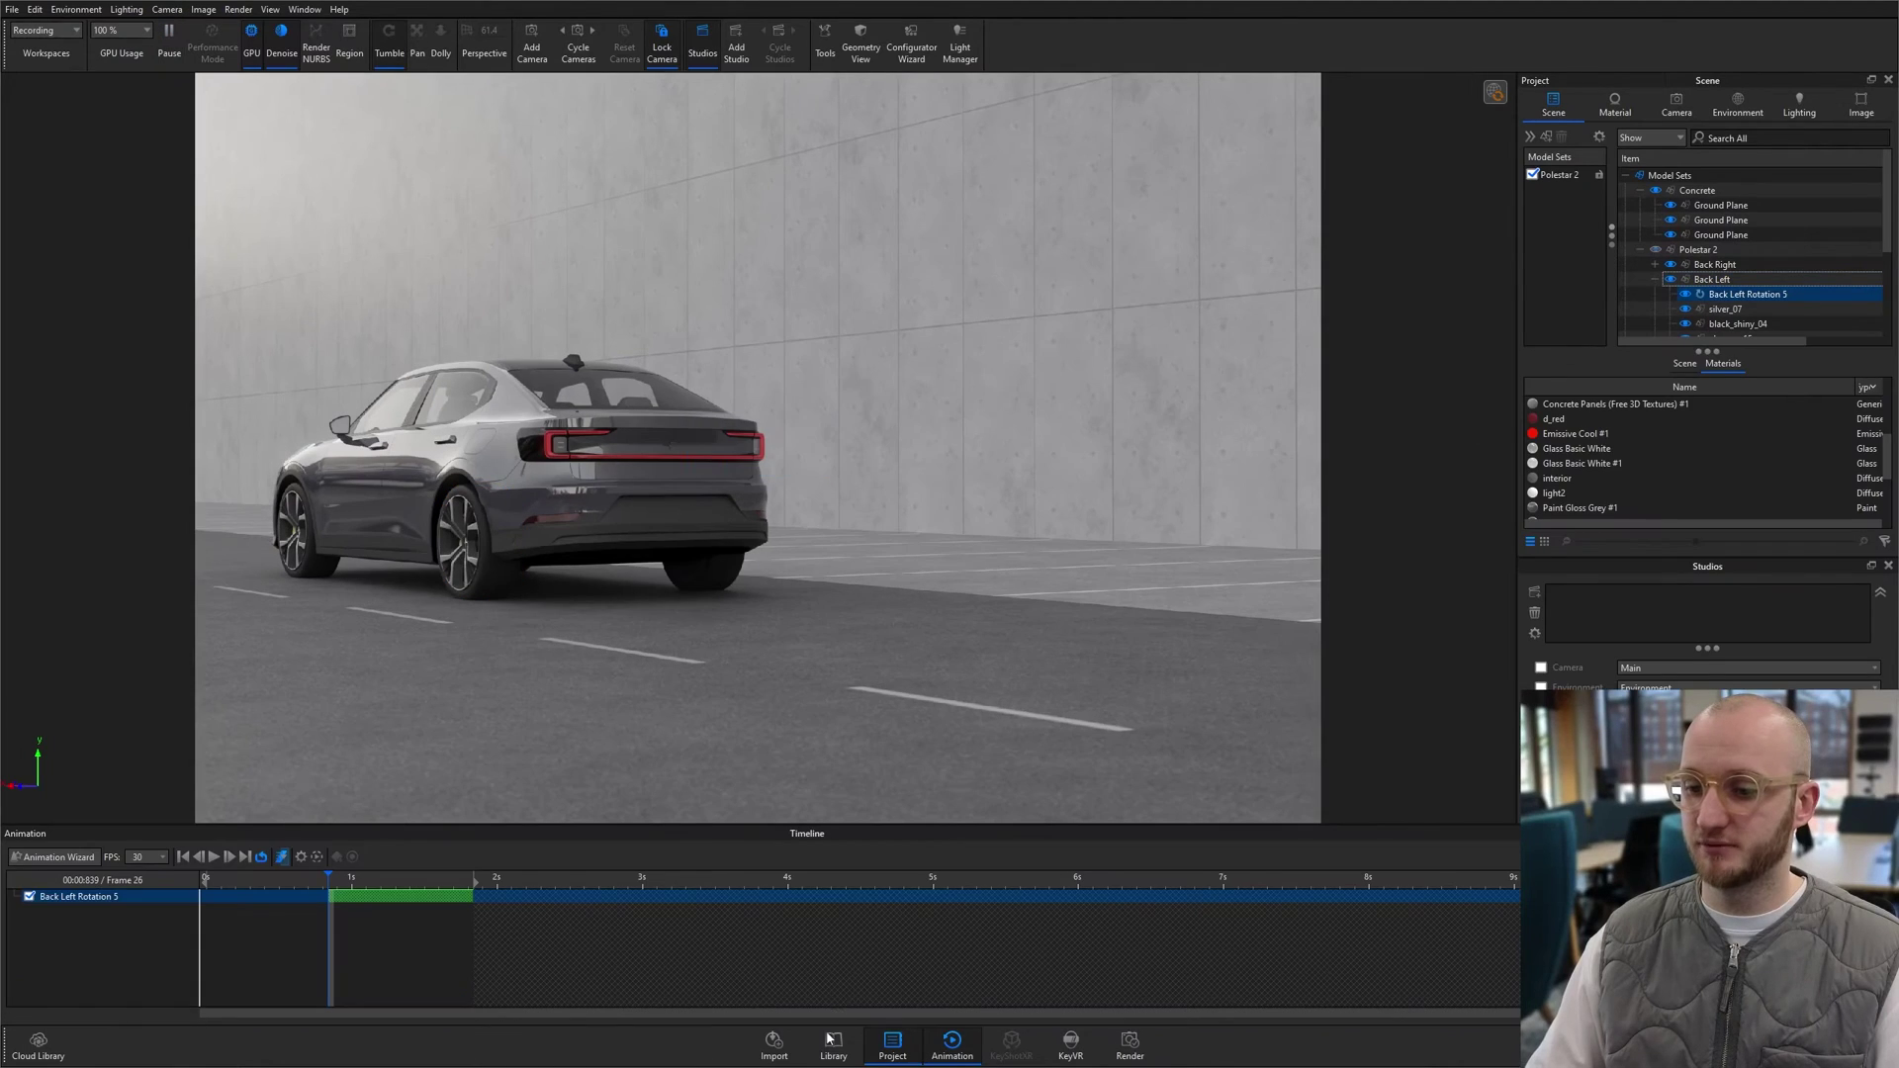
drag(402, 896, 278, 899)
click(313, 922)
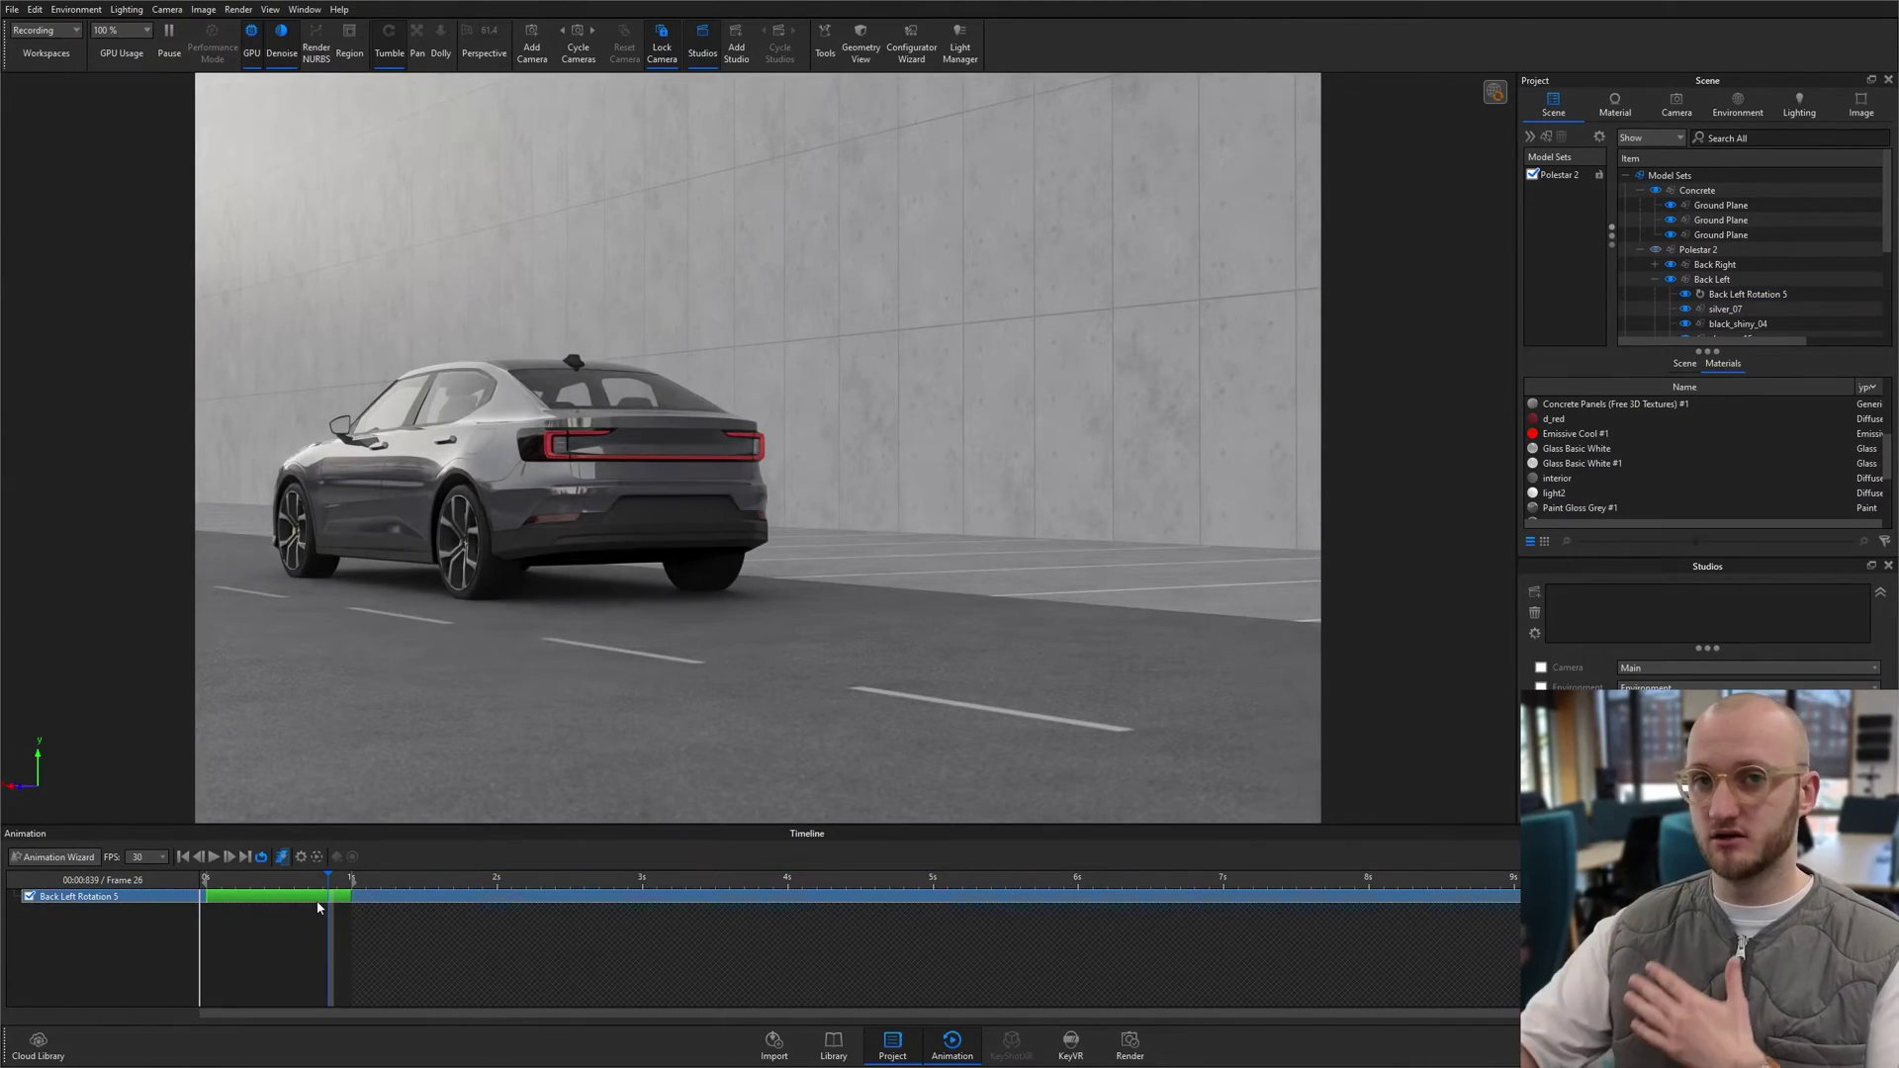
click(280, 898)
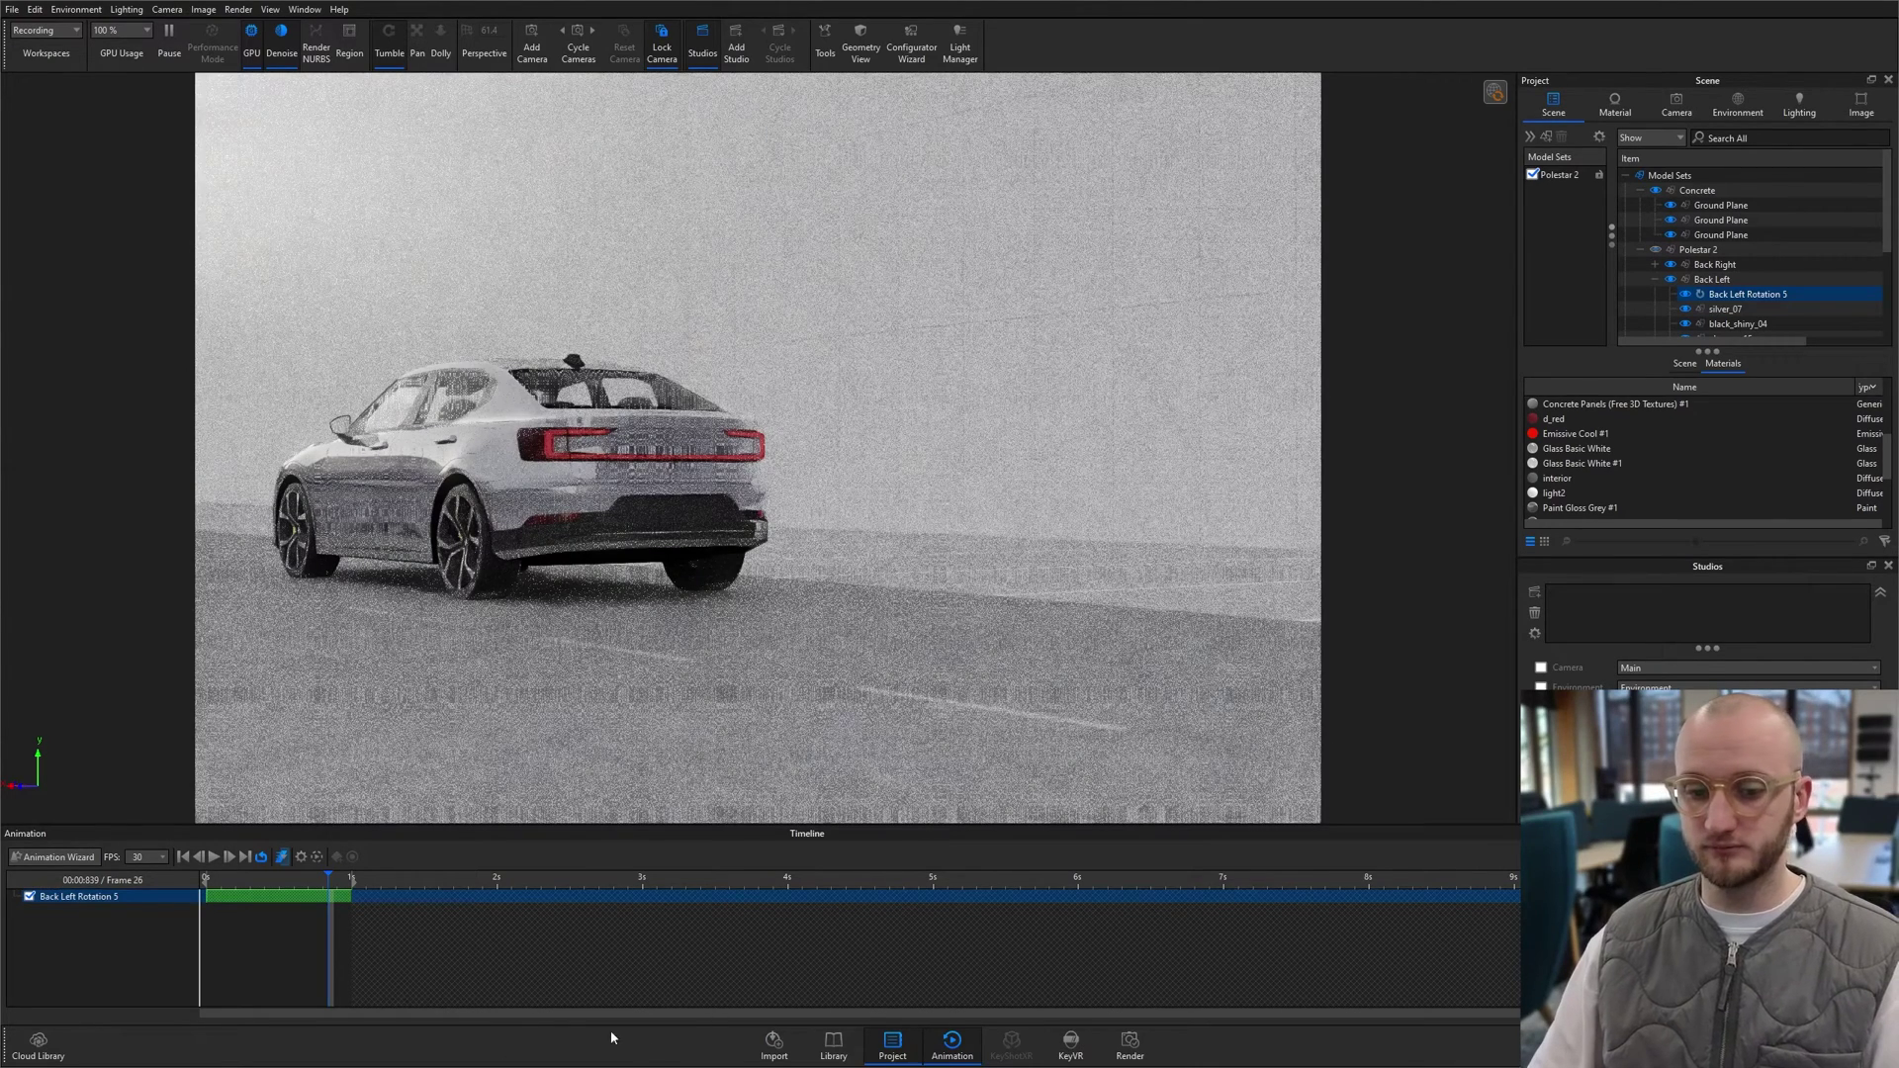
click(345, 940)
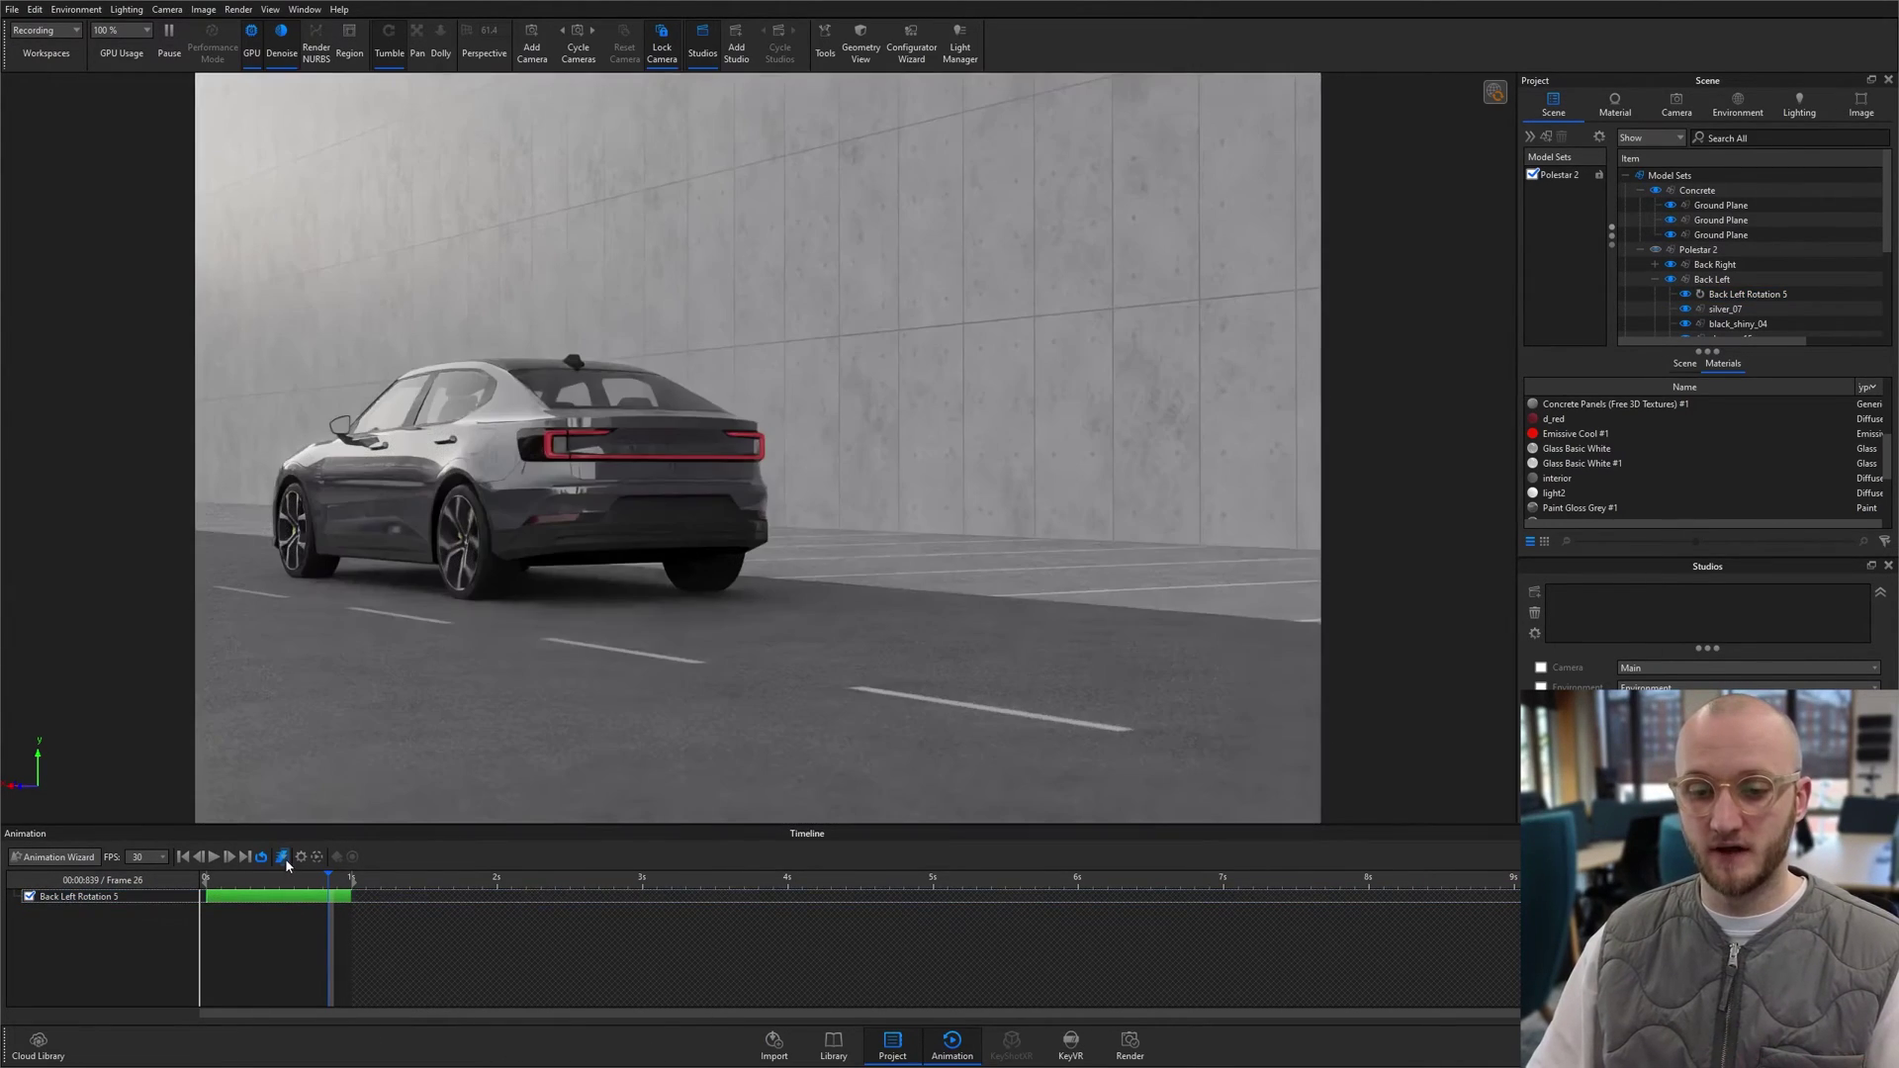
Step: Scrub the timeline to preview the spin, then bring up the Back Left Rotation 5 actions
click(284, 858)
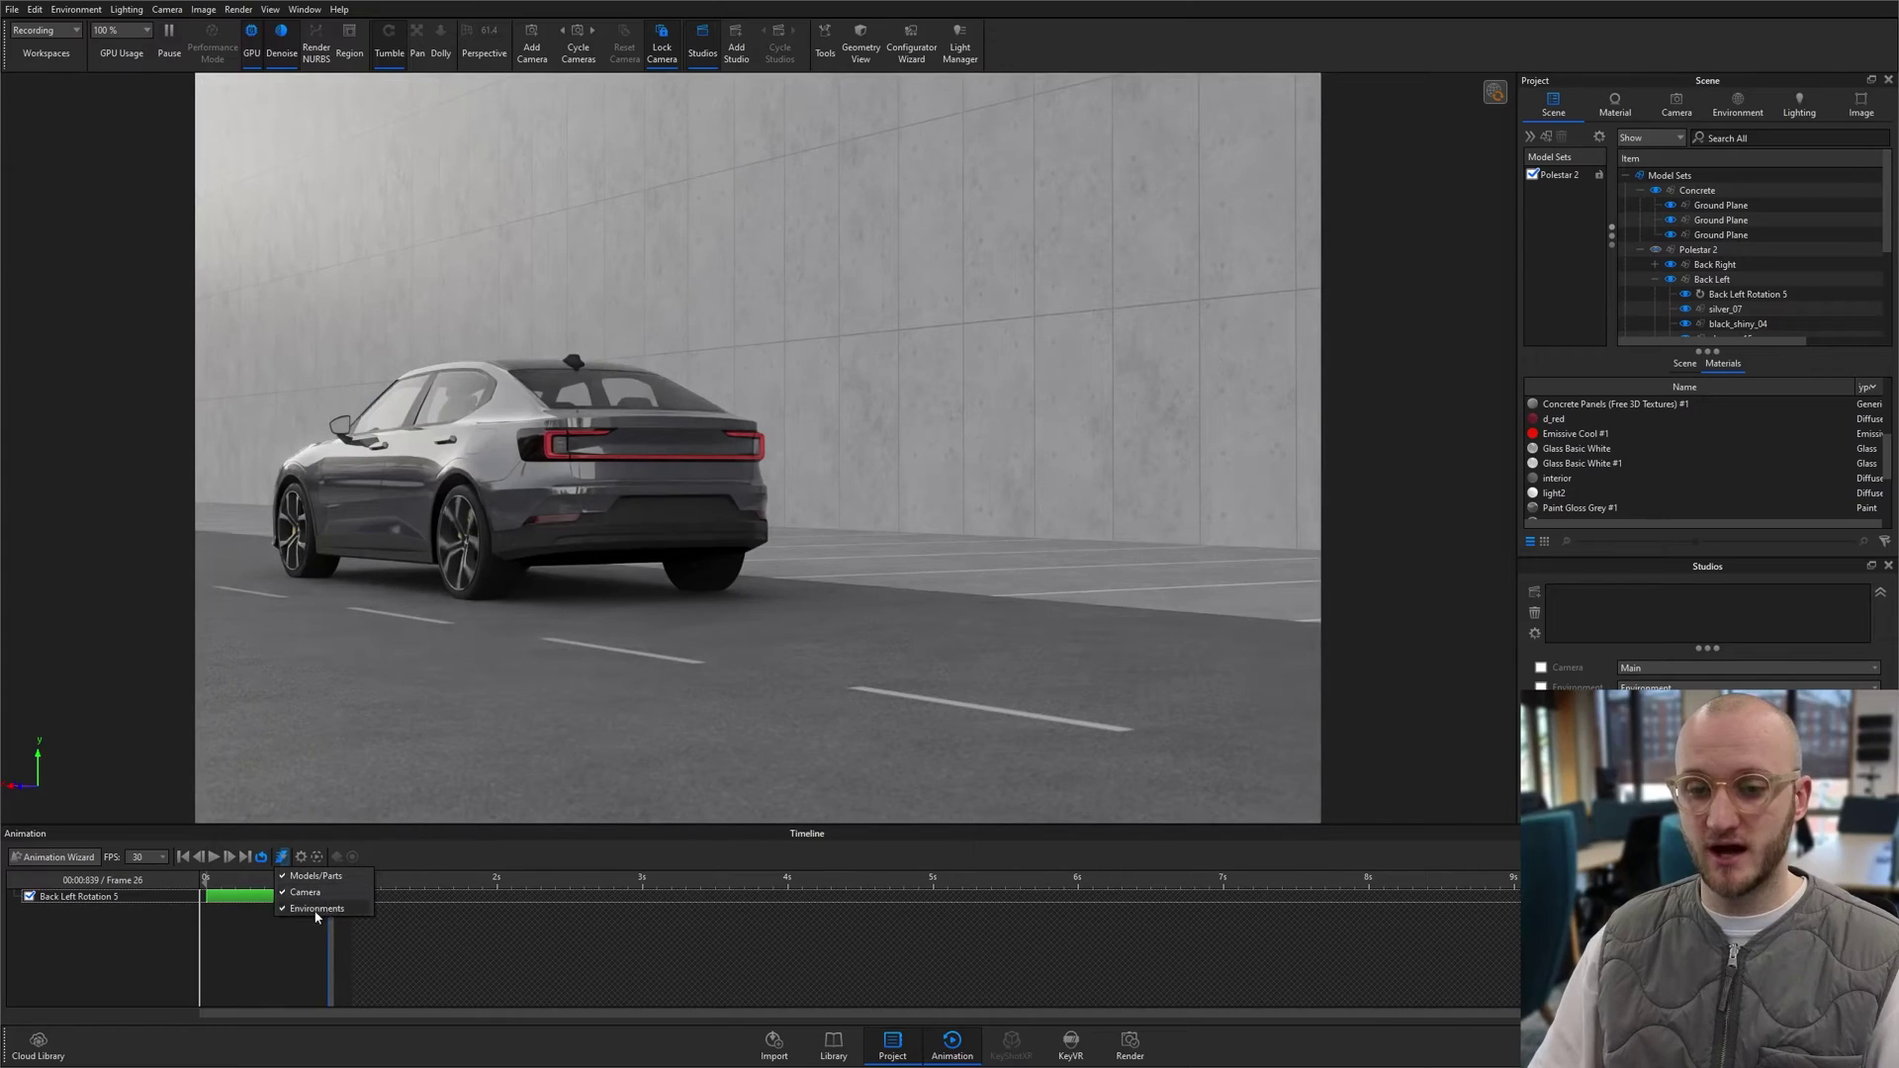
click(287, 959)
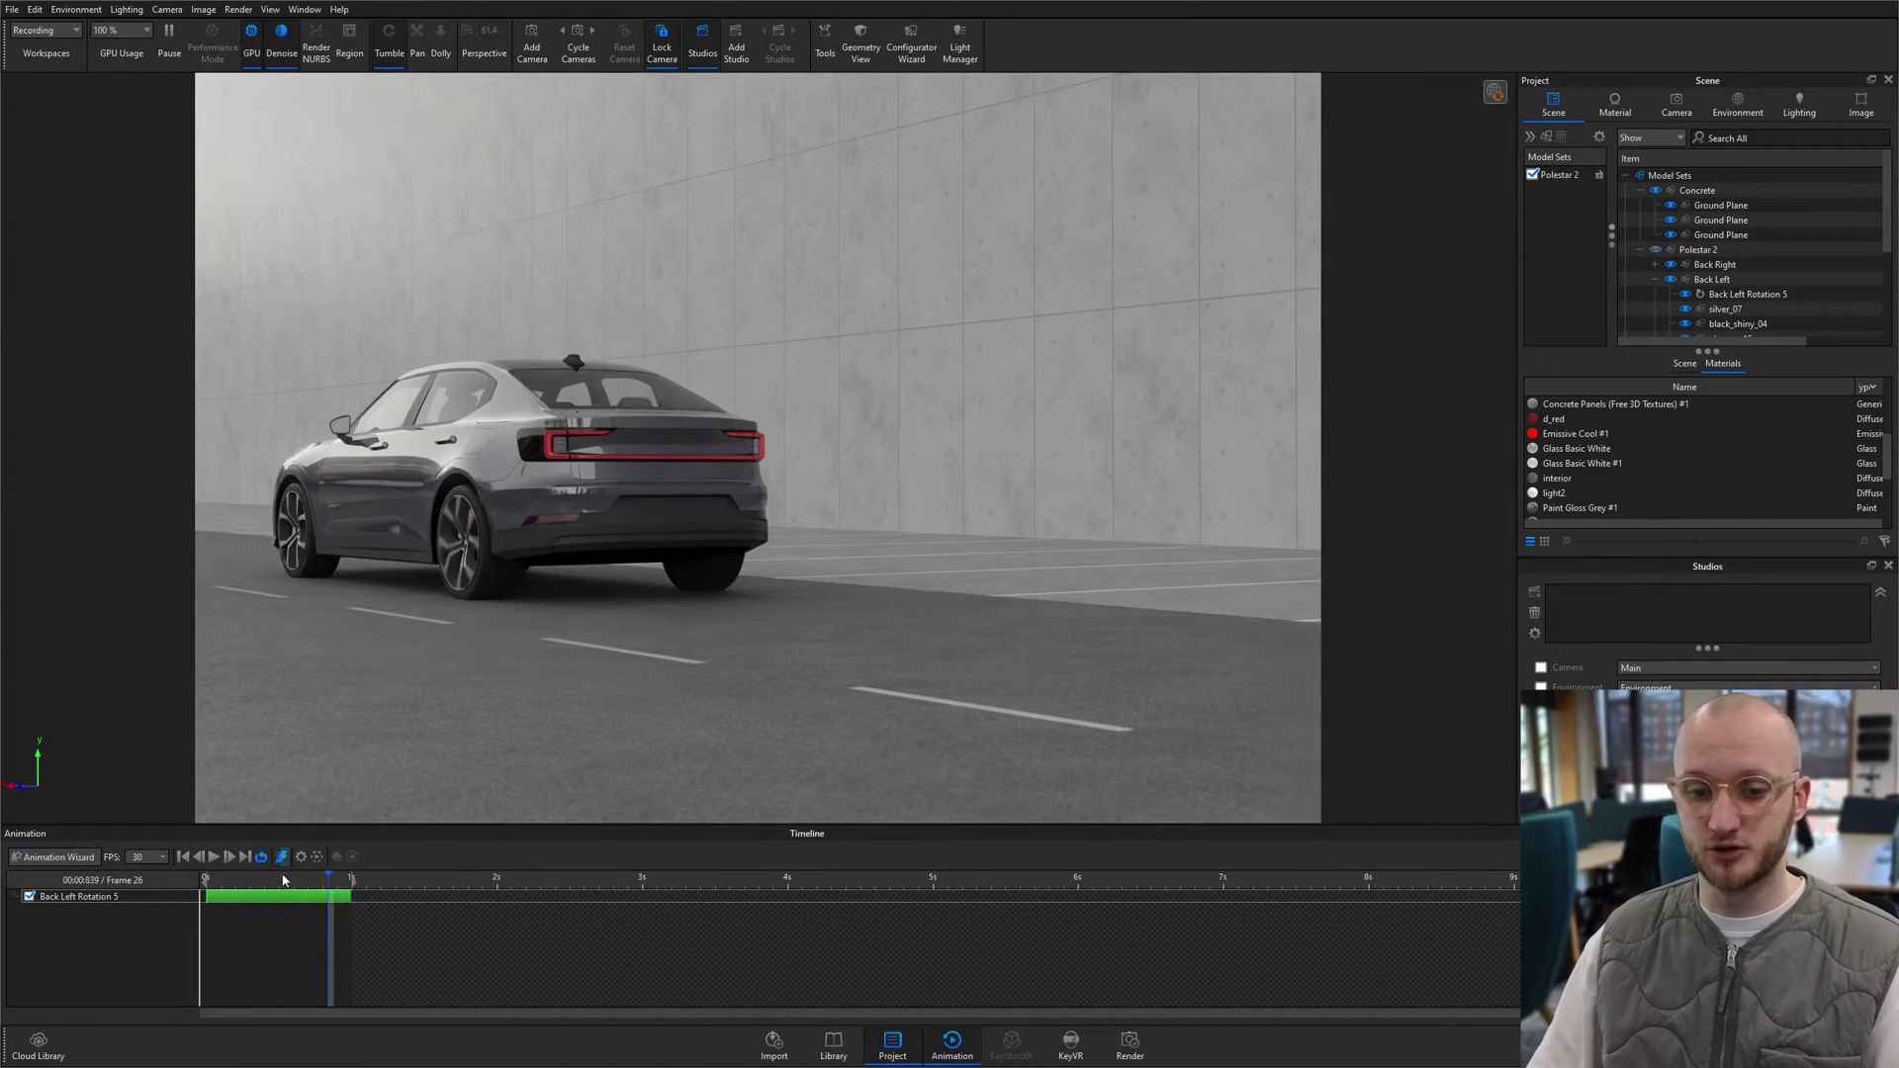
drag(248, 887, 326, 894)
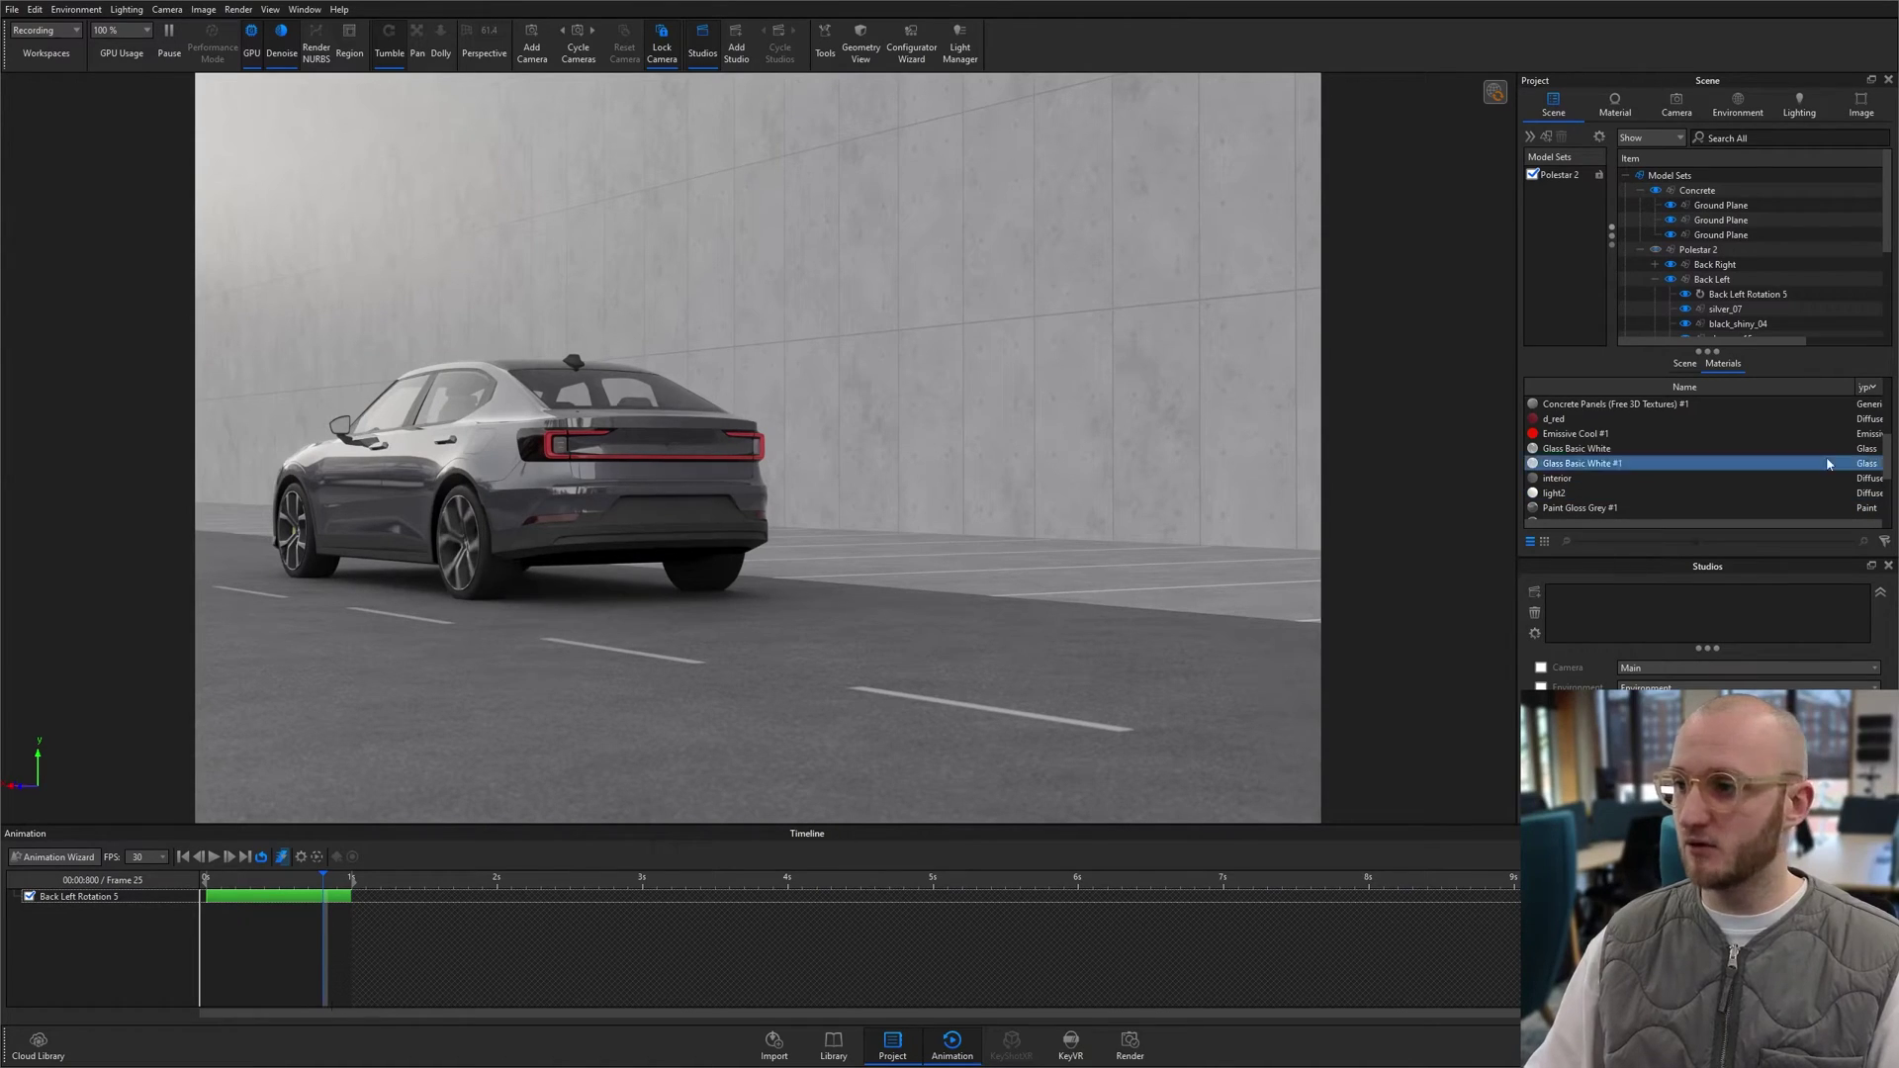
click(1757, 310)
click(1757, 295)
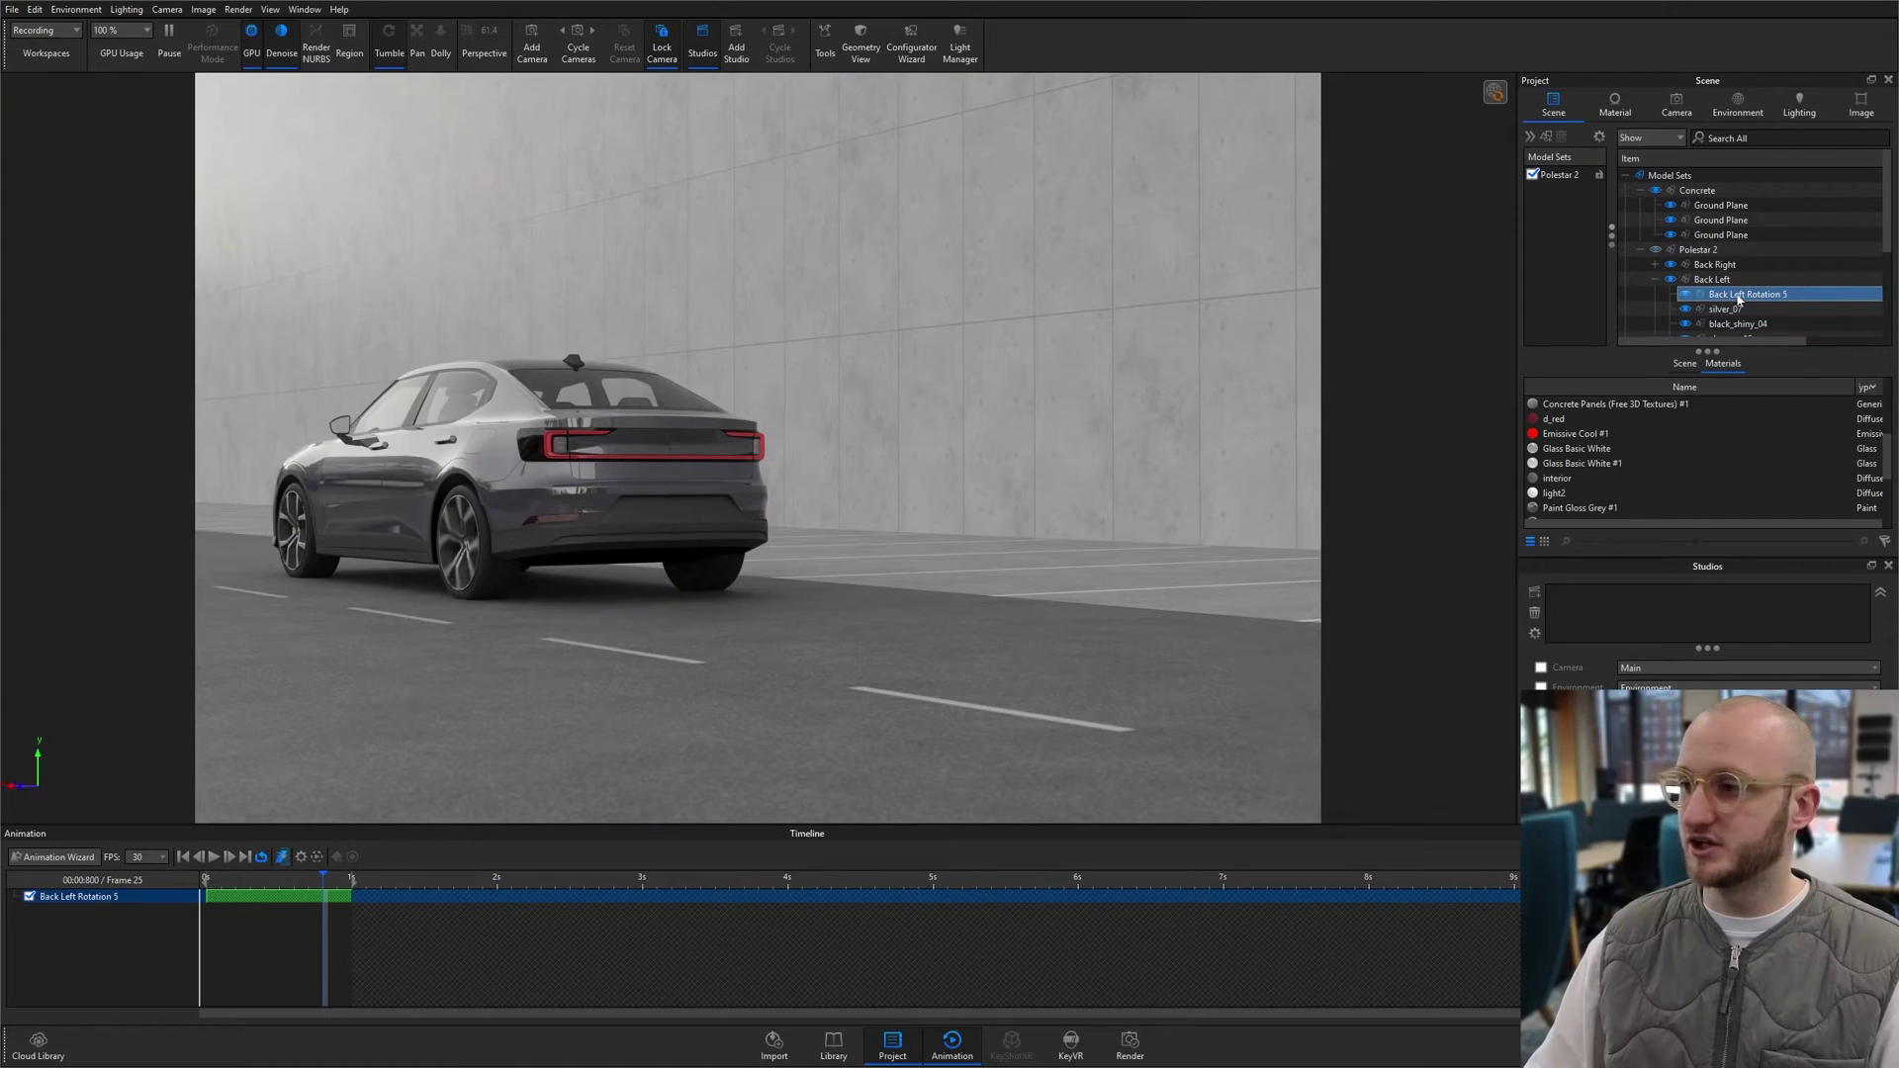
right_click(1743, 296)
Step: Copy the Back Left Rotation 5 animation and paste it linked onto the Back Right wheel
click(1793, 318)
click(1656, 279)
click(1714, 266)
right_click(1714, 265)
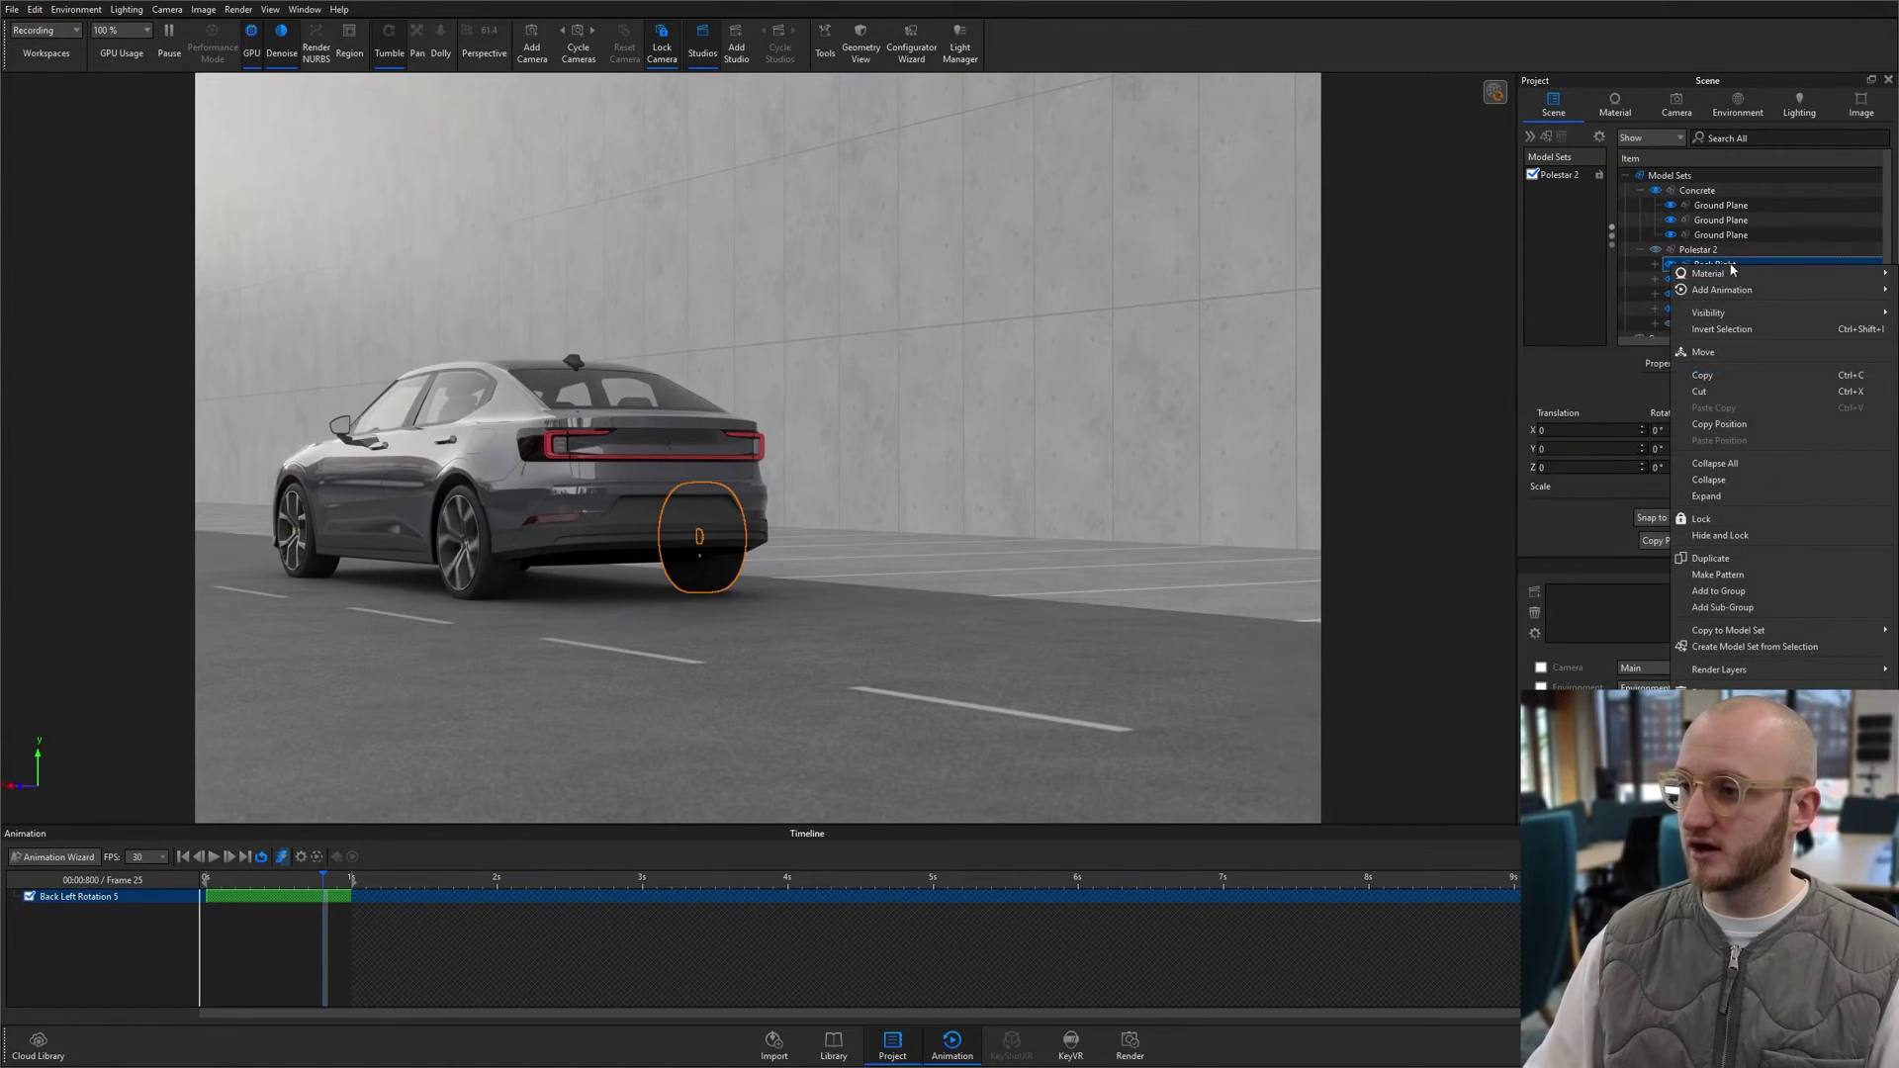
mouse_move(1721, 289)
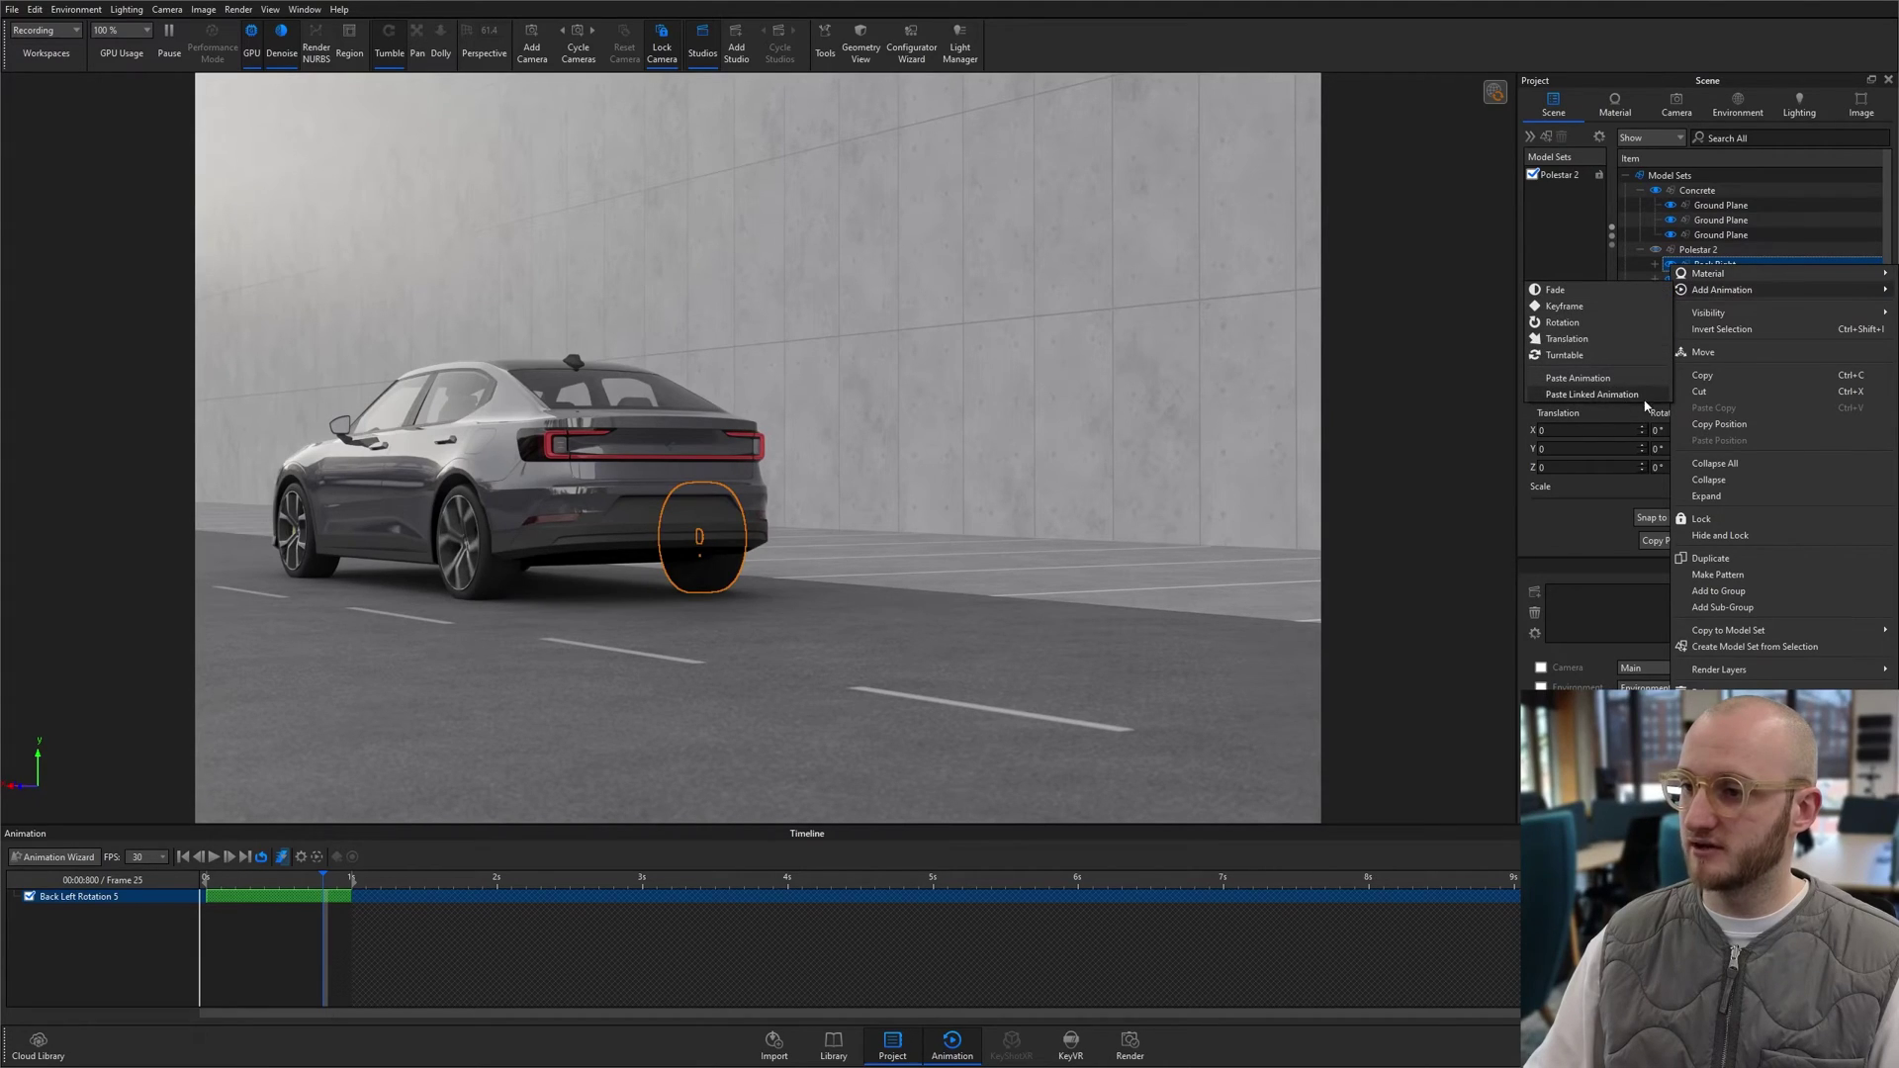
click(1593, 395)
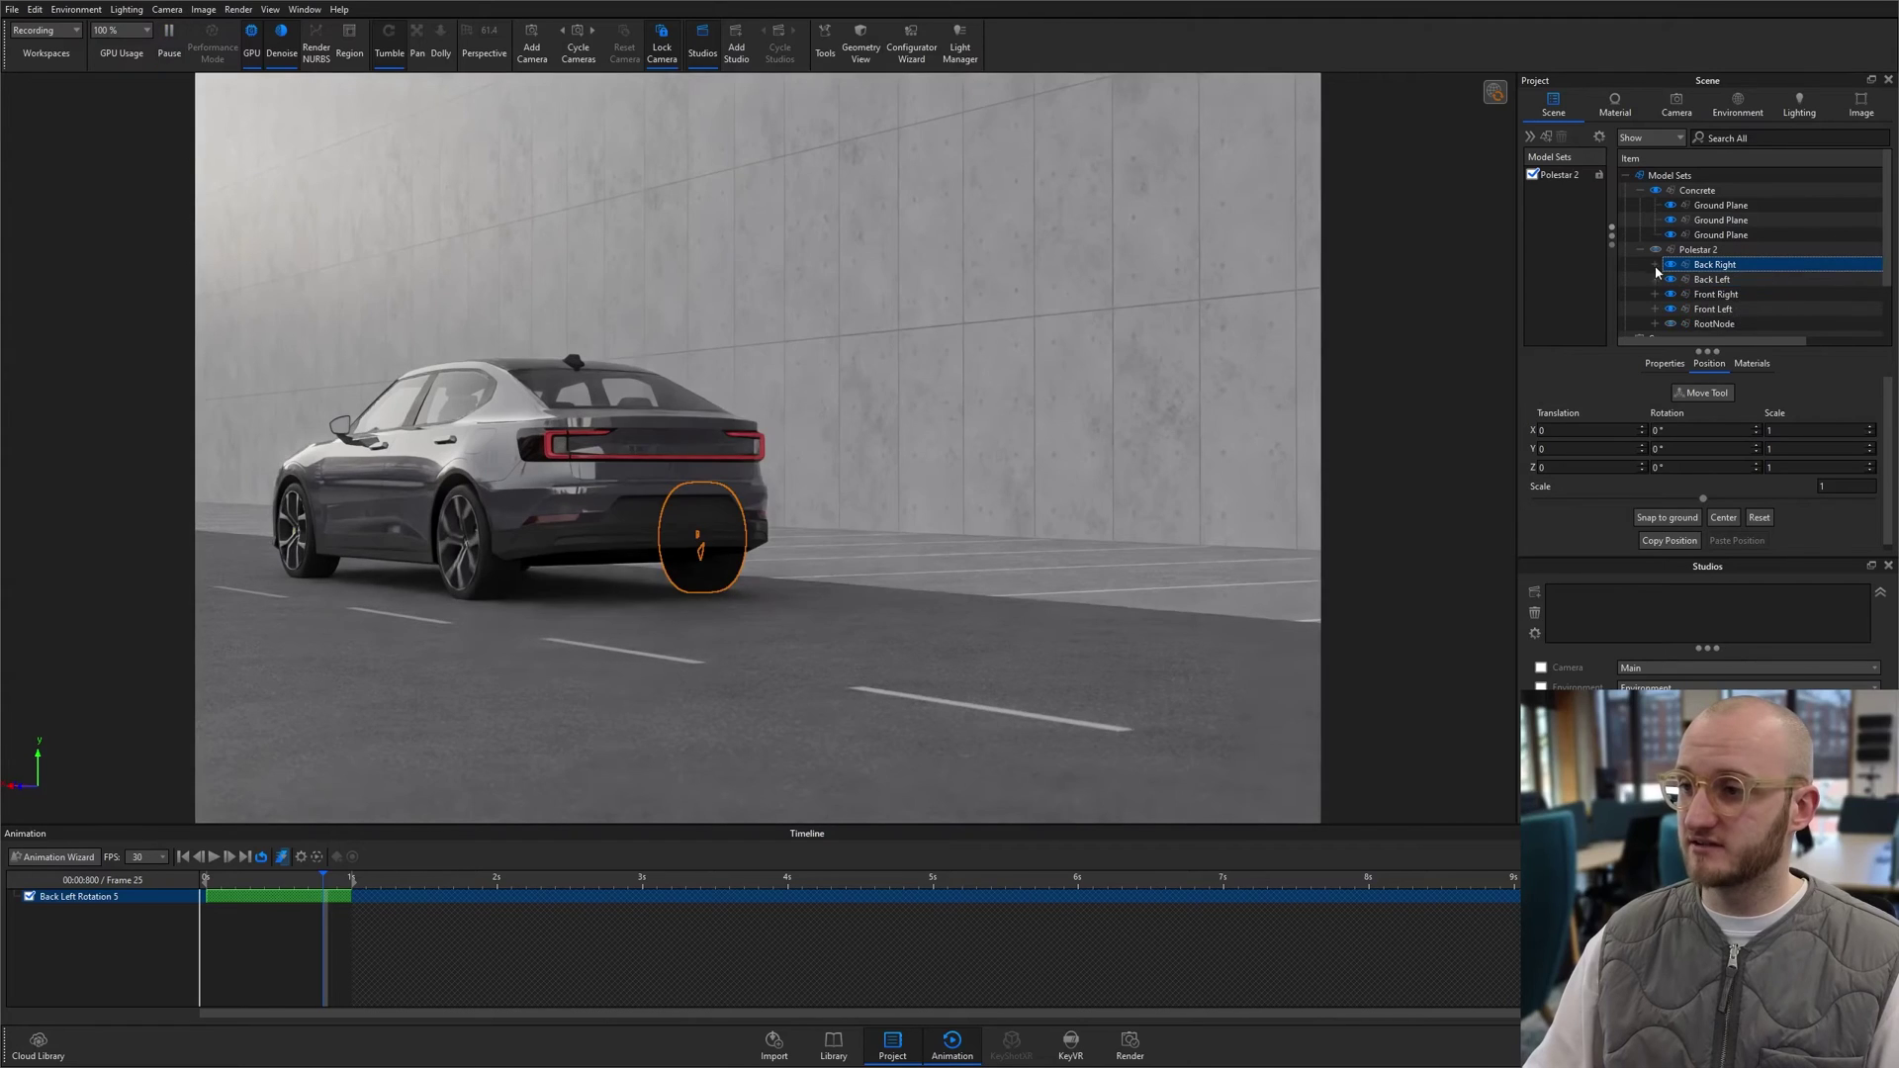
Step: Paste the linked rotation onto the Front Right and Front Left wheels and preview them turning
click(1655, 265)
right_click(1677, 295)
mouse_move(1737, 327)
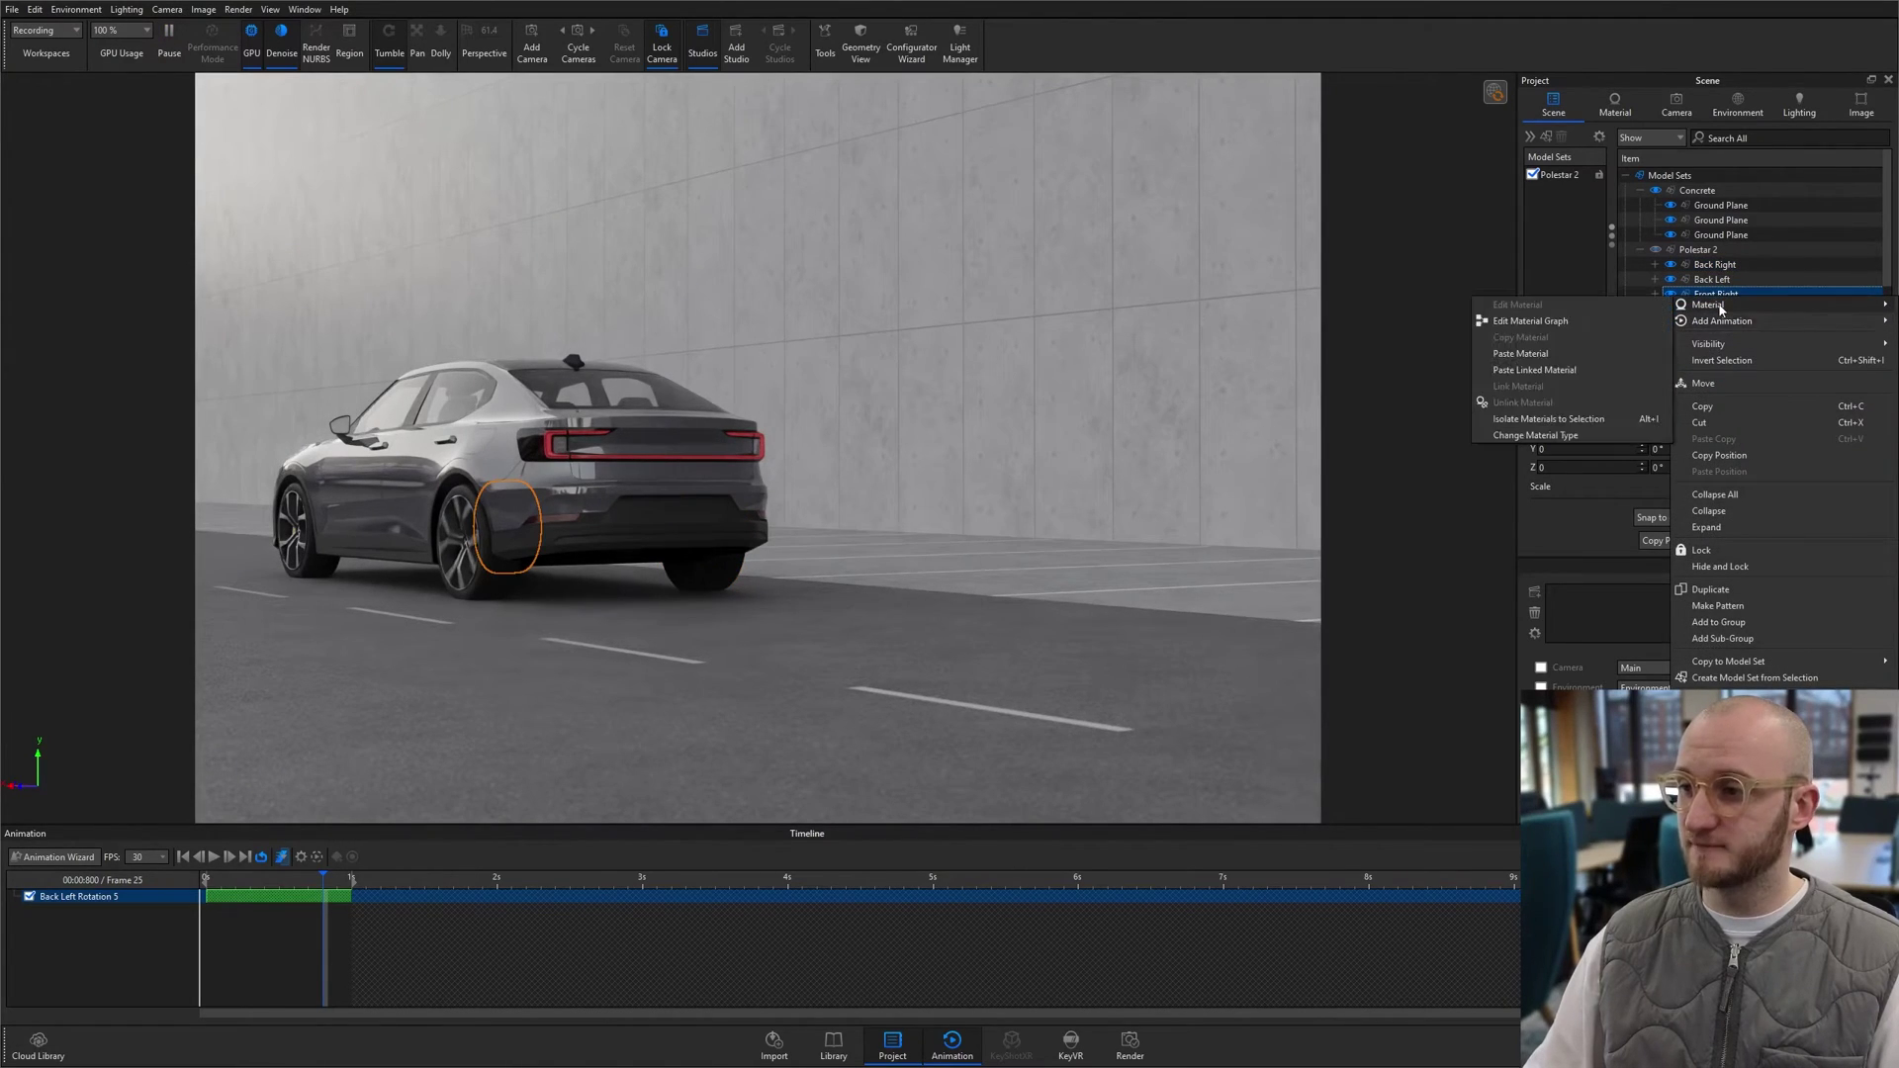
click(1595, 354)
click(1717, 309)
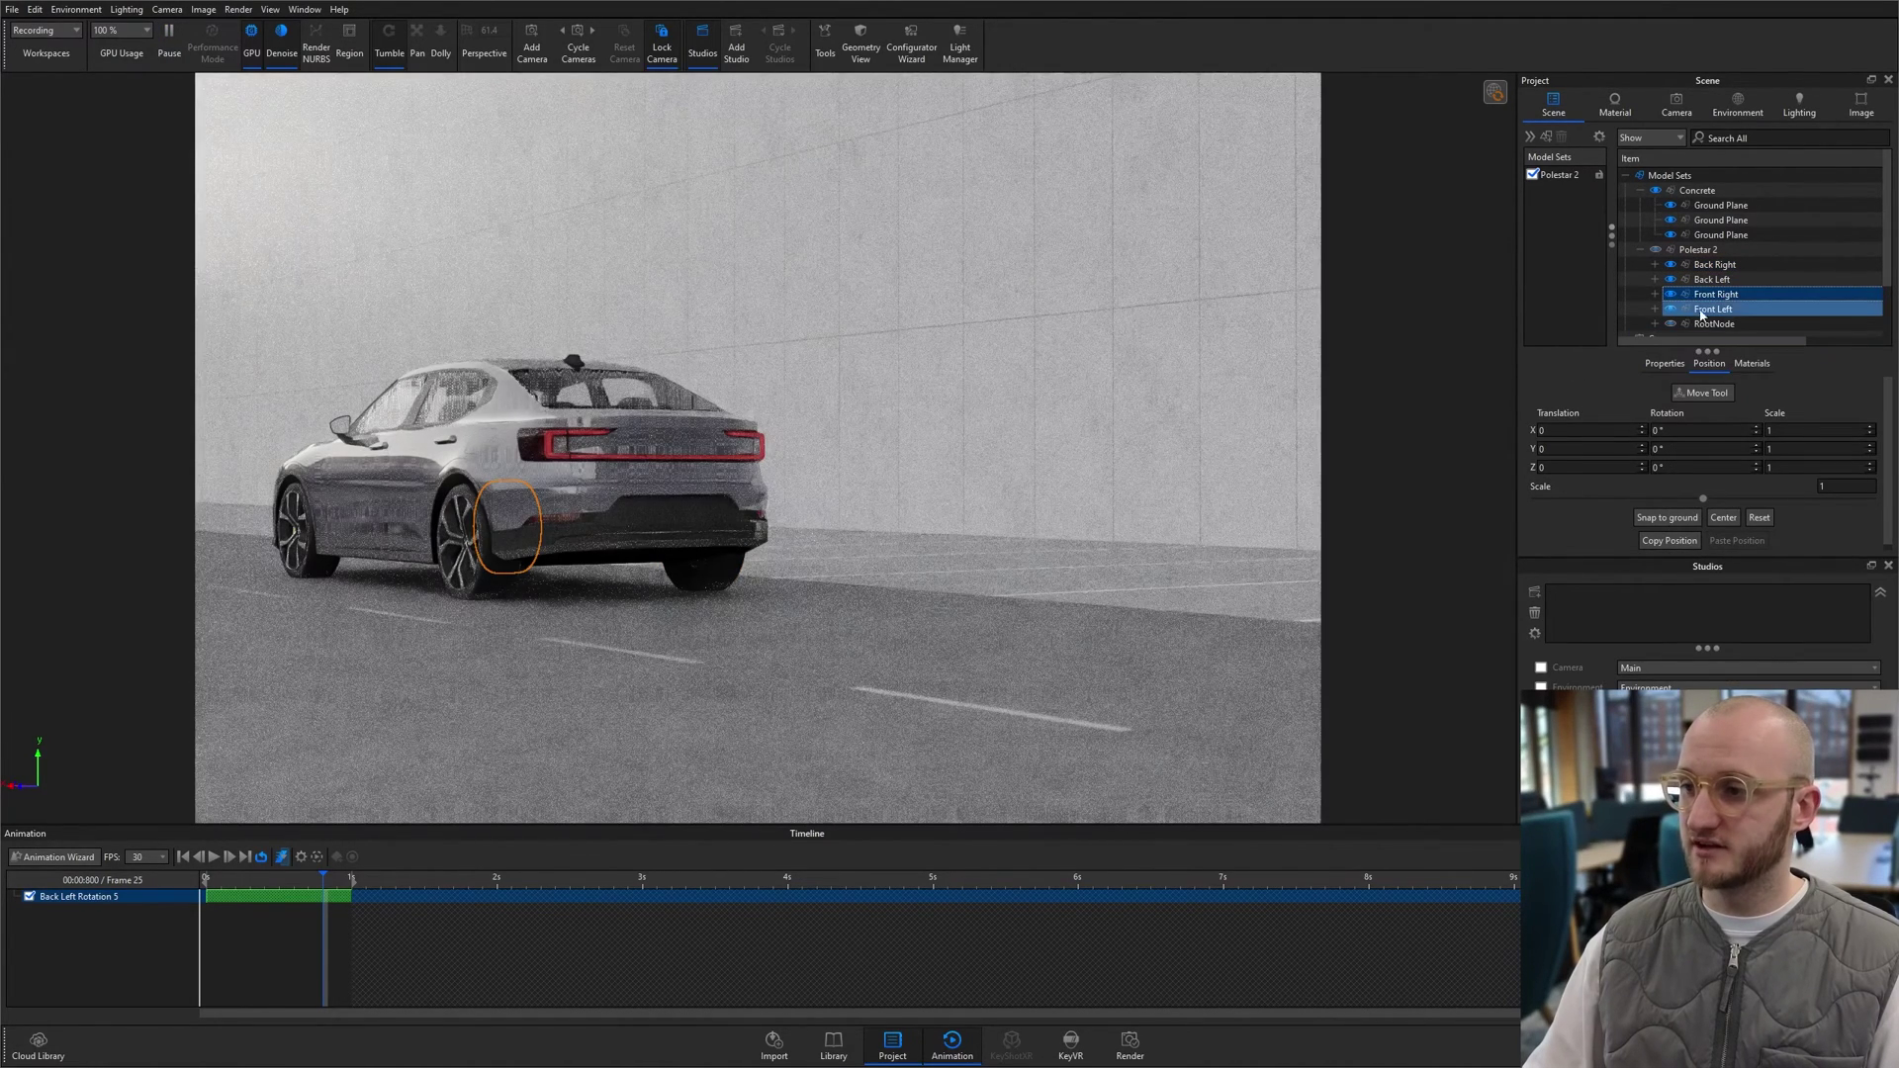
right_click(1716, 309)
mouse_move(1737, 331)
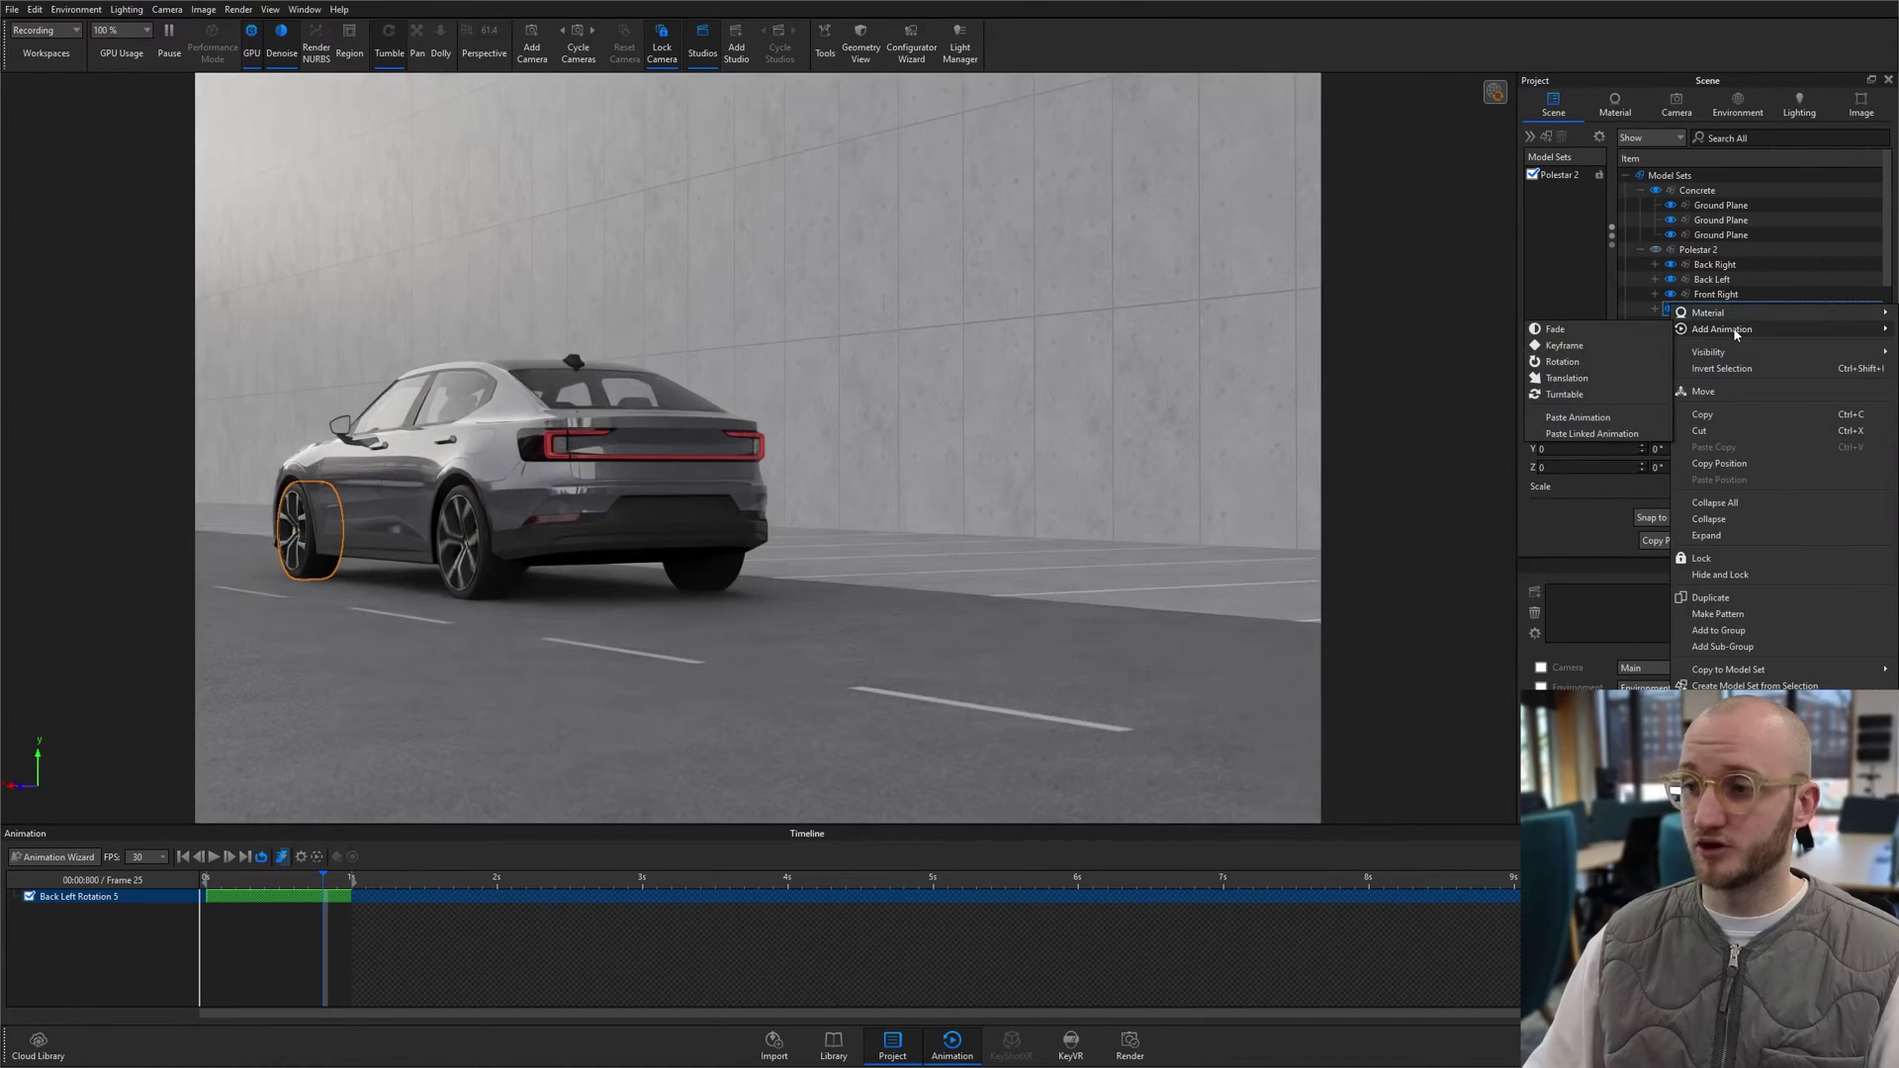
click(1578, 417)
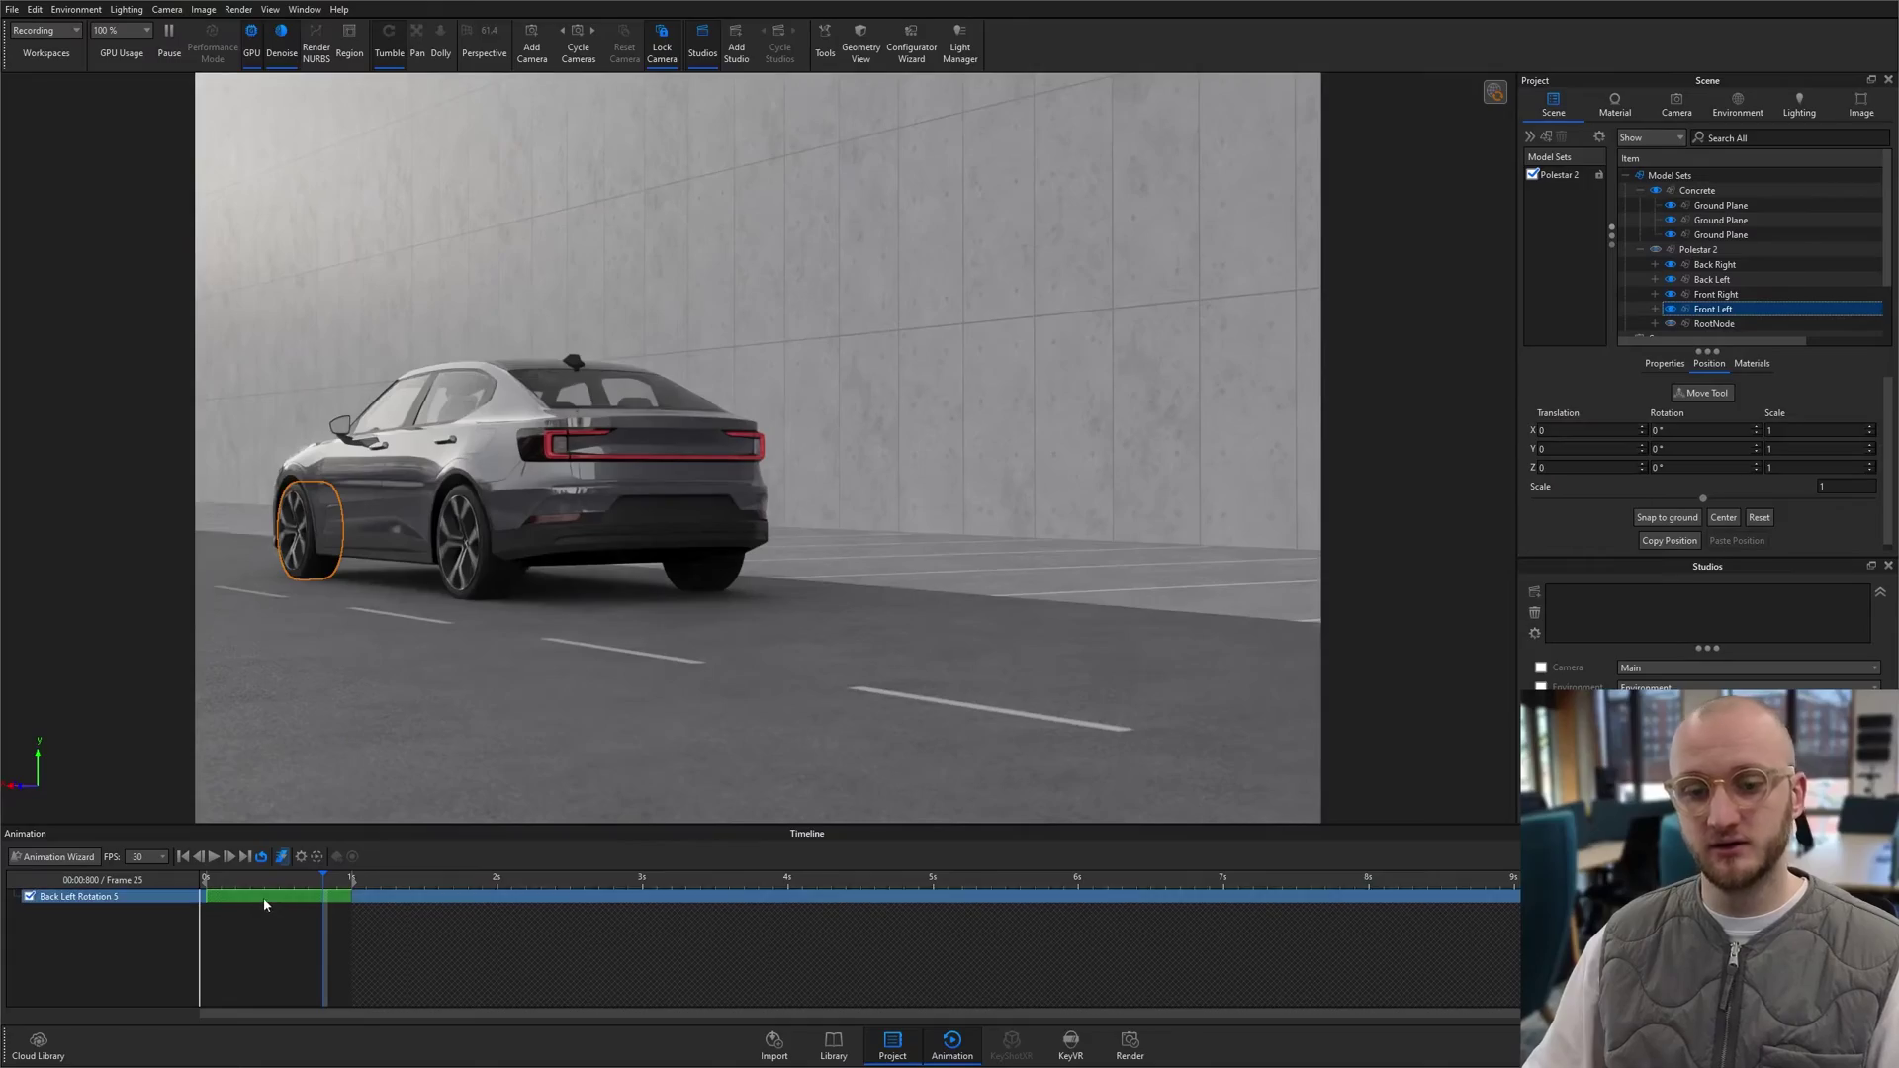
drag(267, 877, 337, 886)
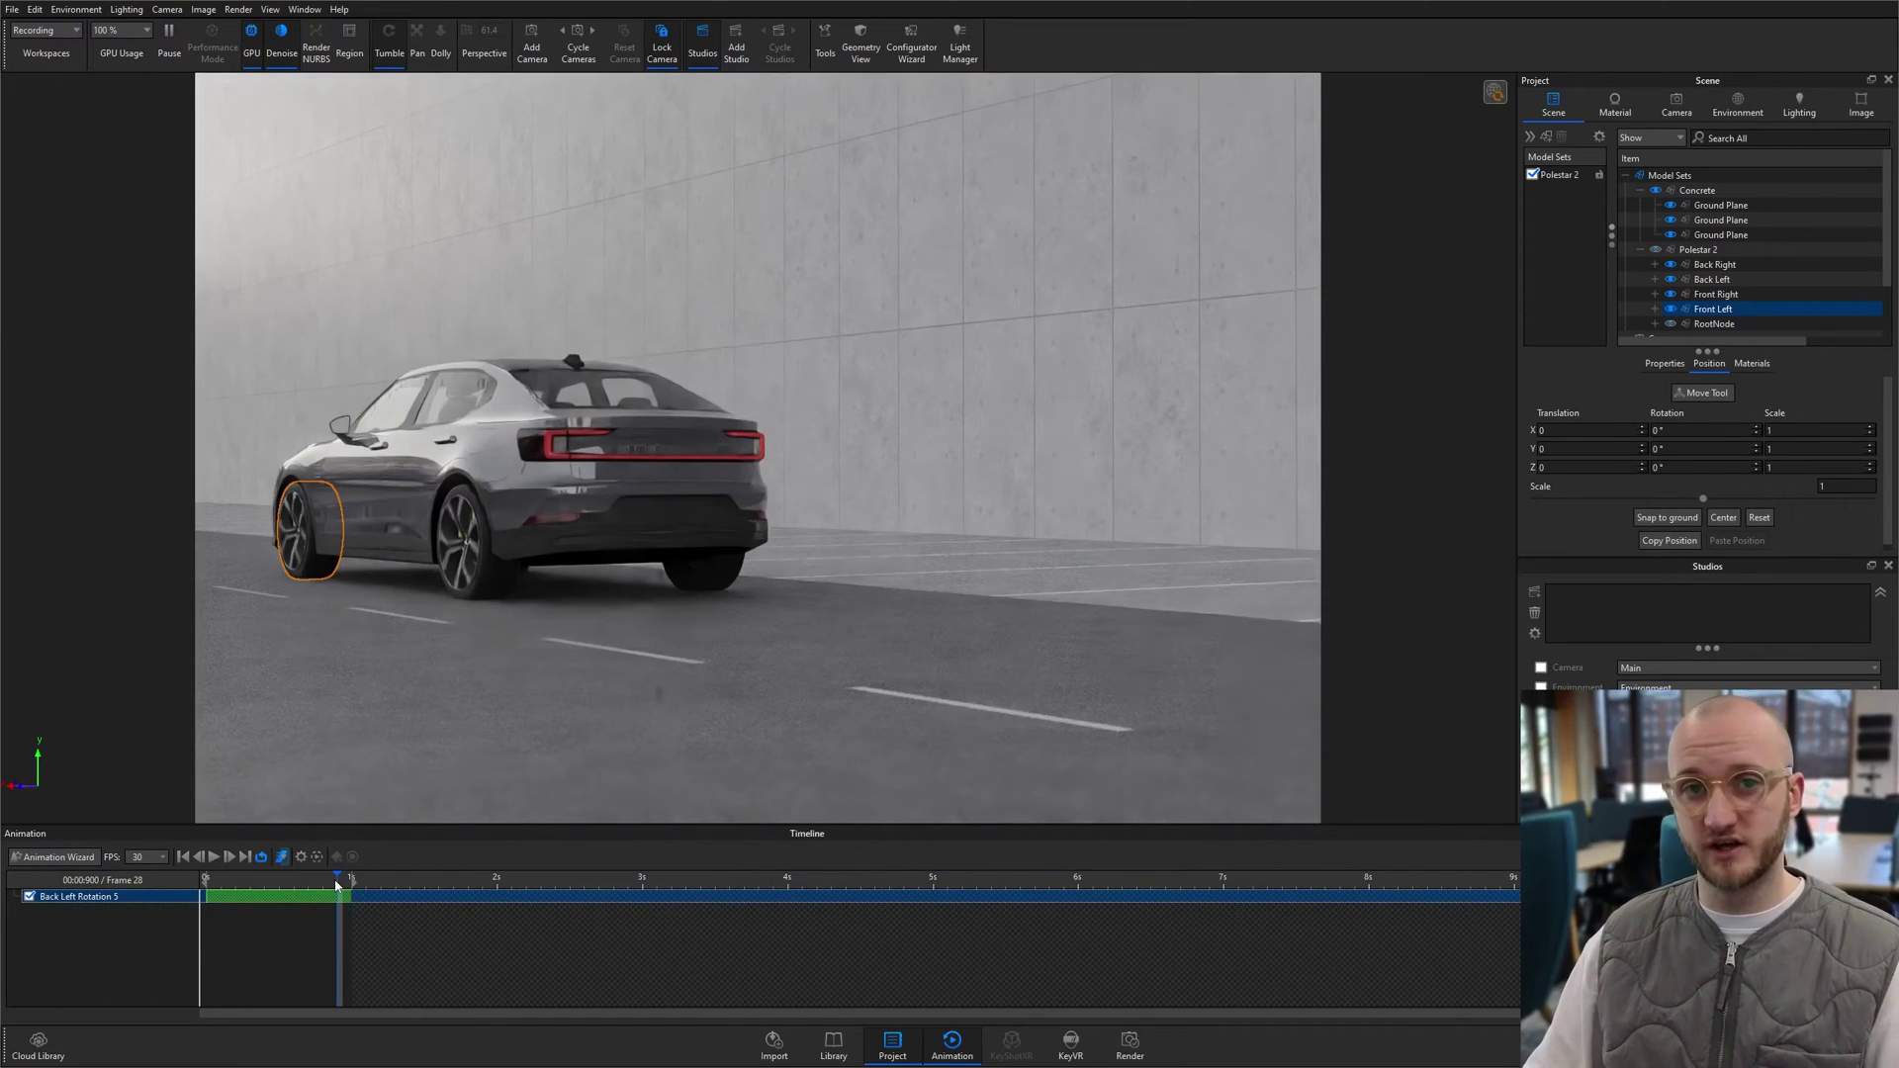
click(328, 940)
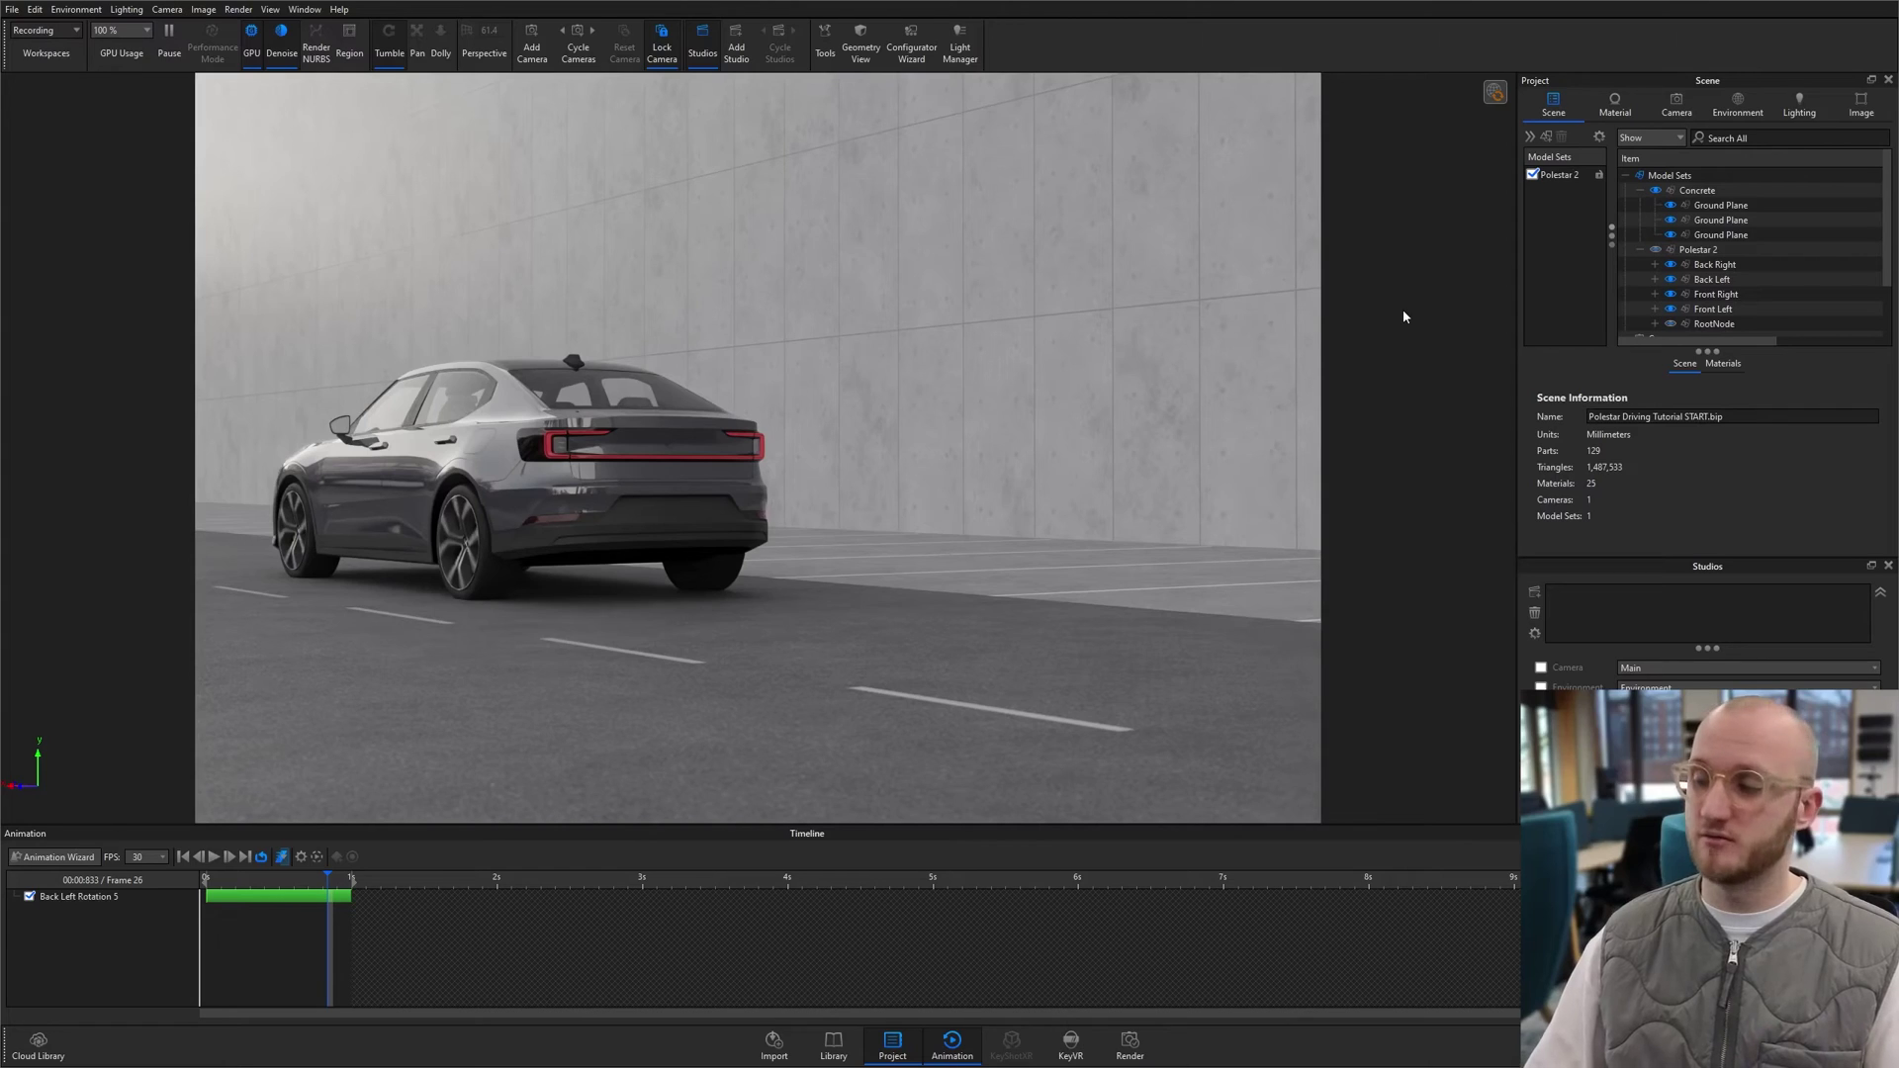
Step: Add a Translation animation to Concrete with Translate Y 0, starting at 0 s
right_click(1696, 192)
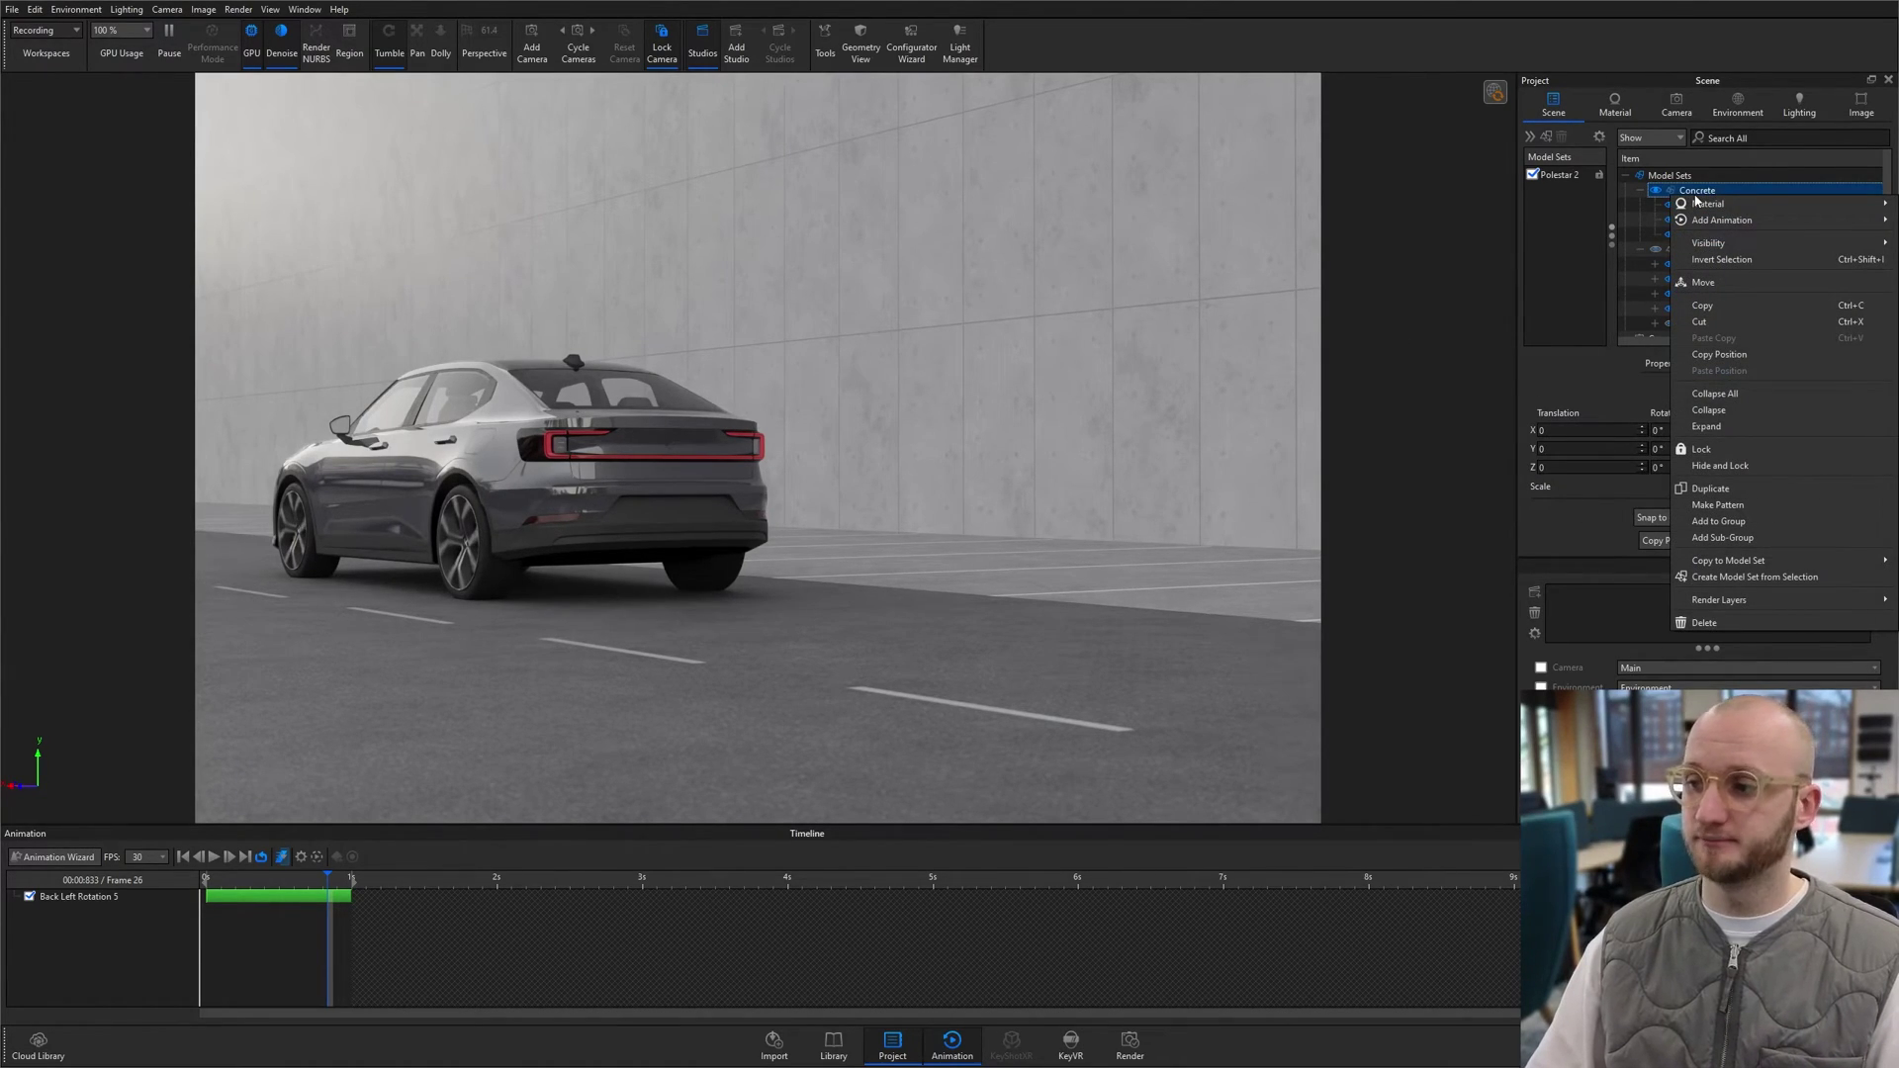
mouse_move(1698, 201)
click(1555, 284)
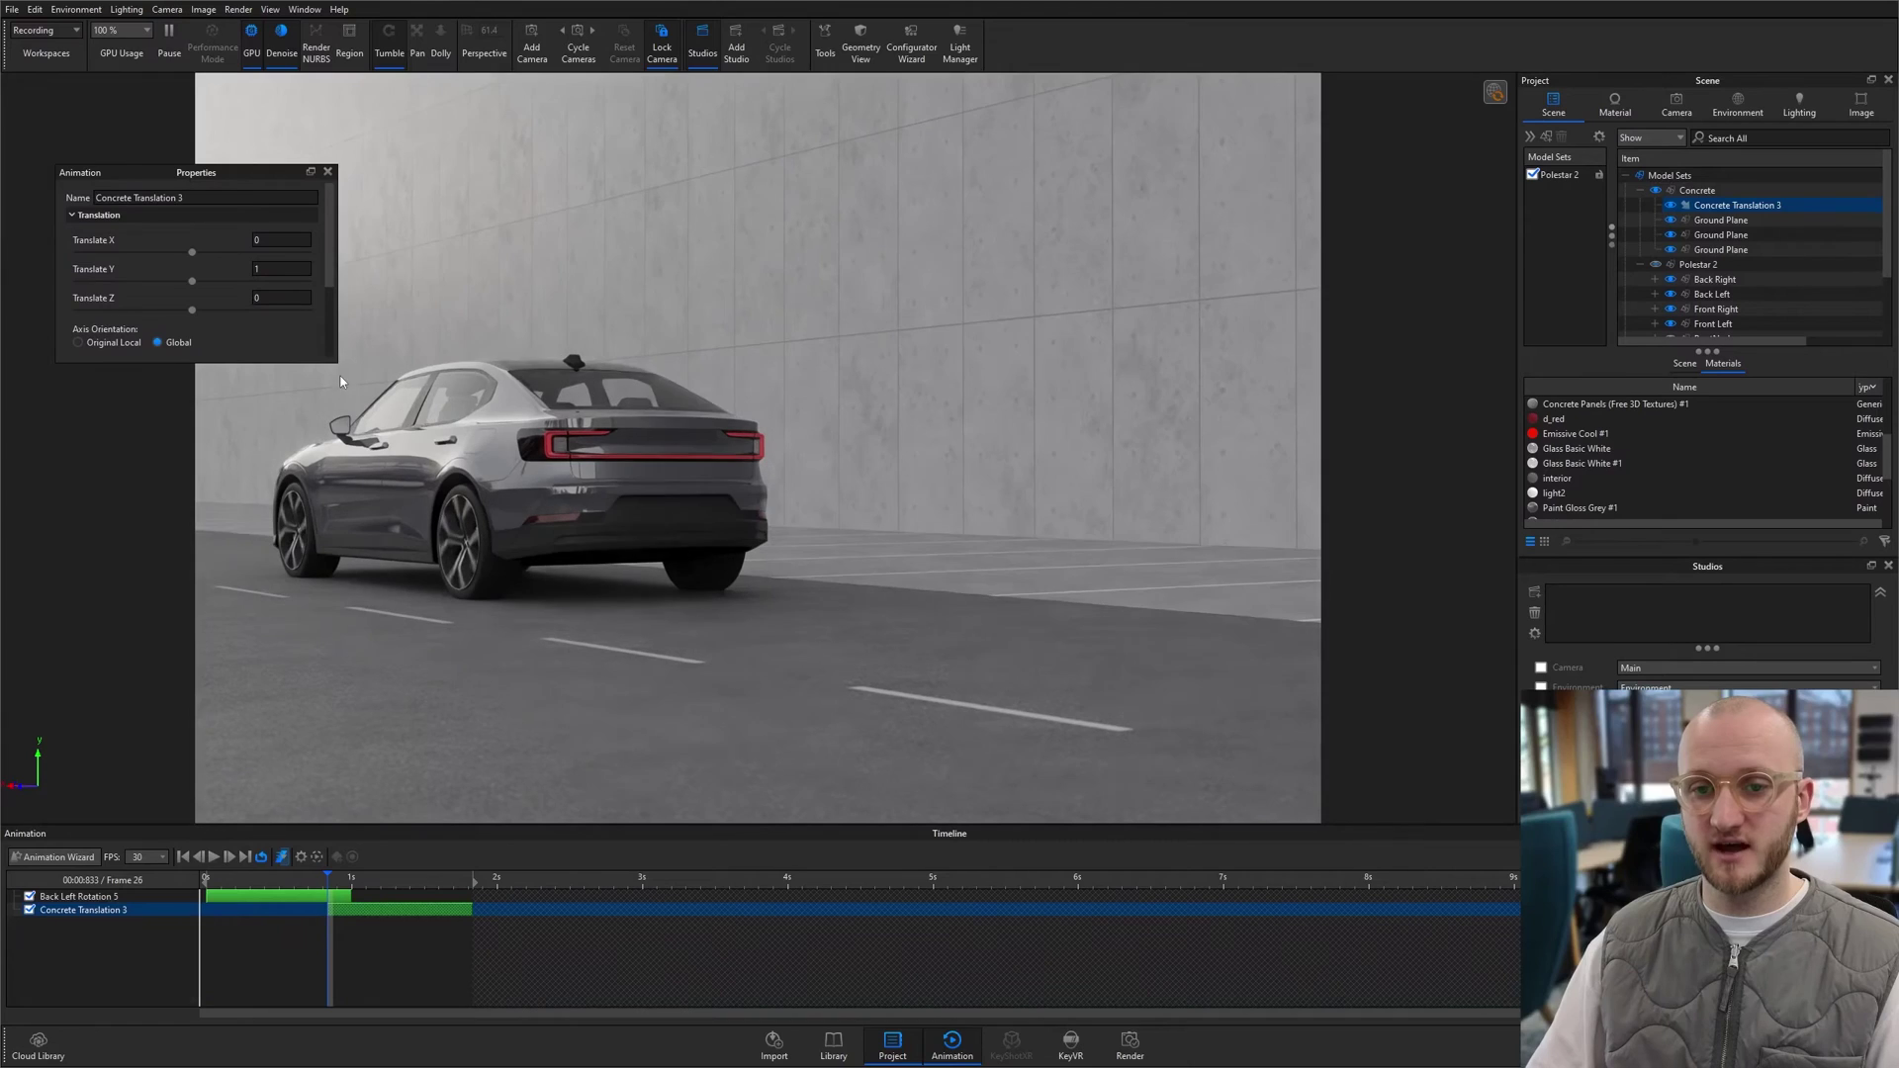
drag(340, 366, 337, 673)
click(288, 268)
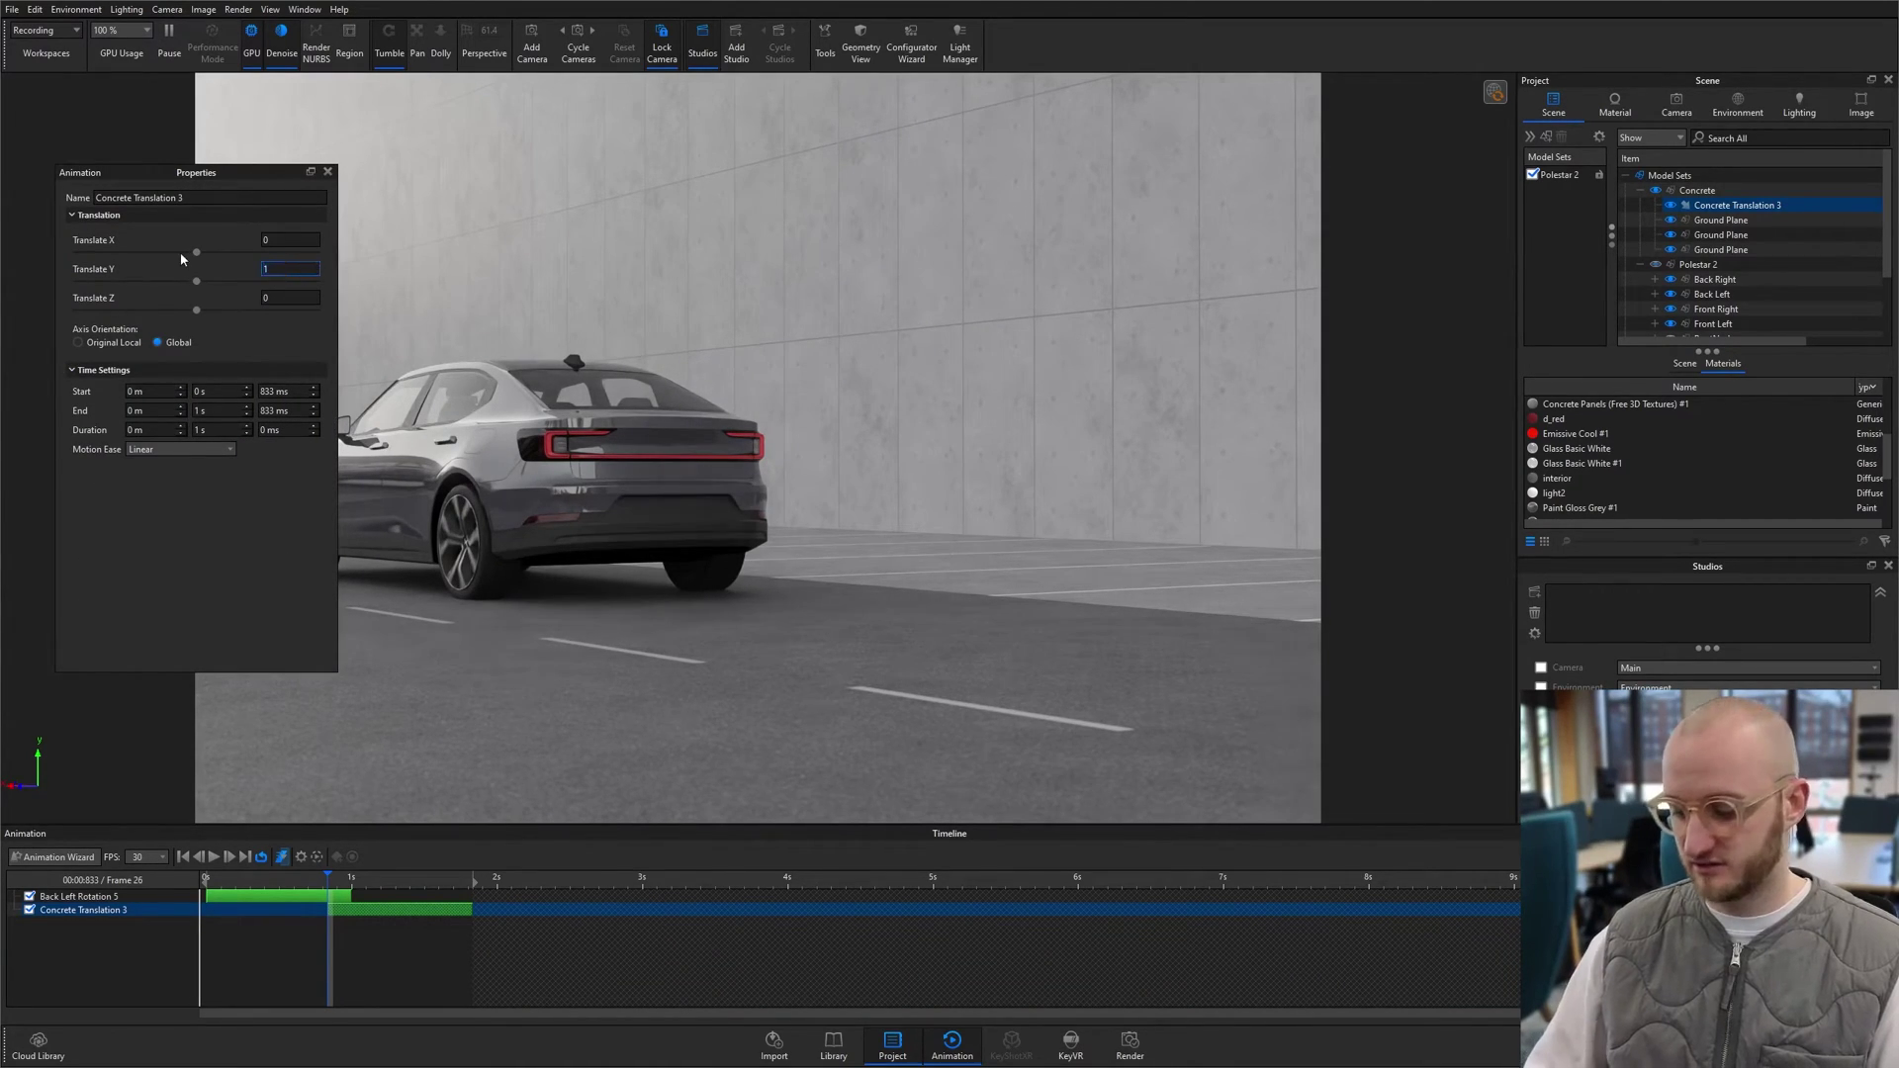
text(0)
key(Tab)
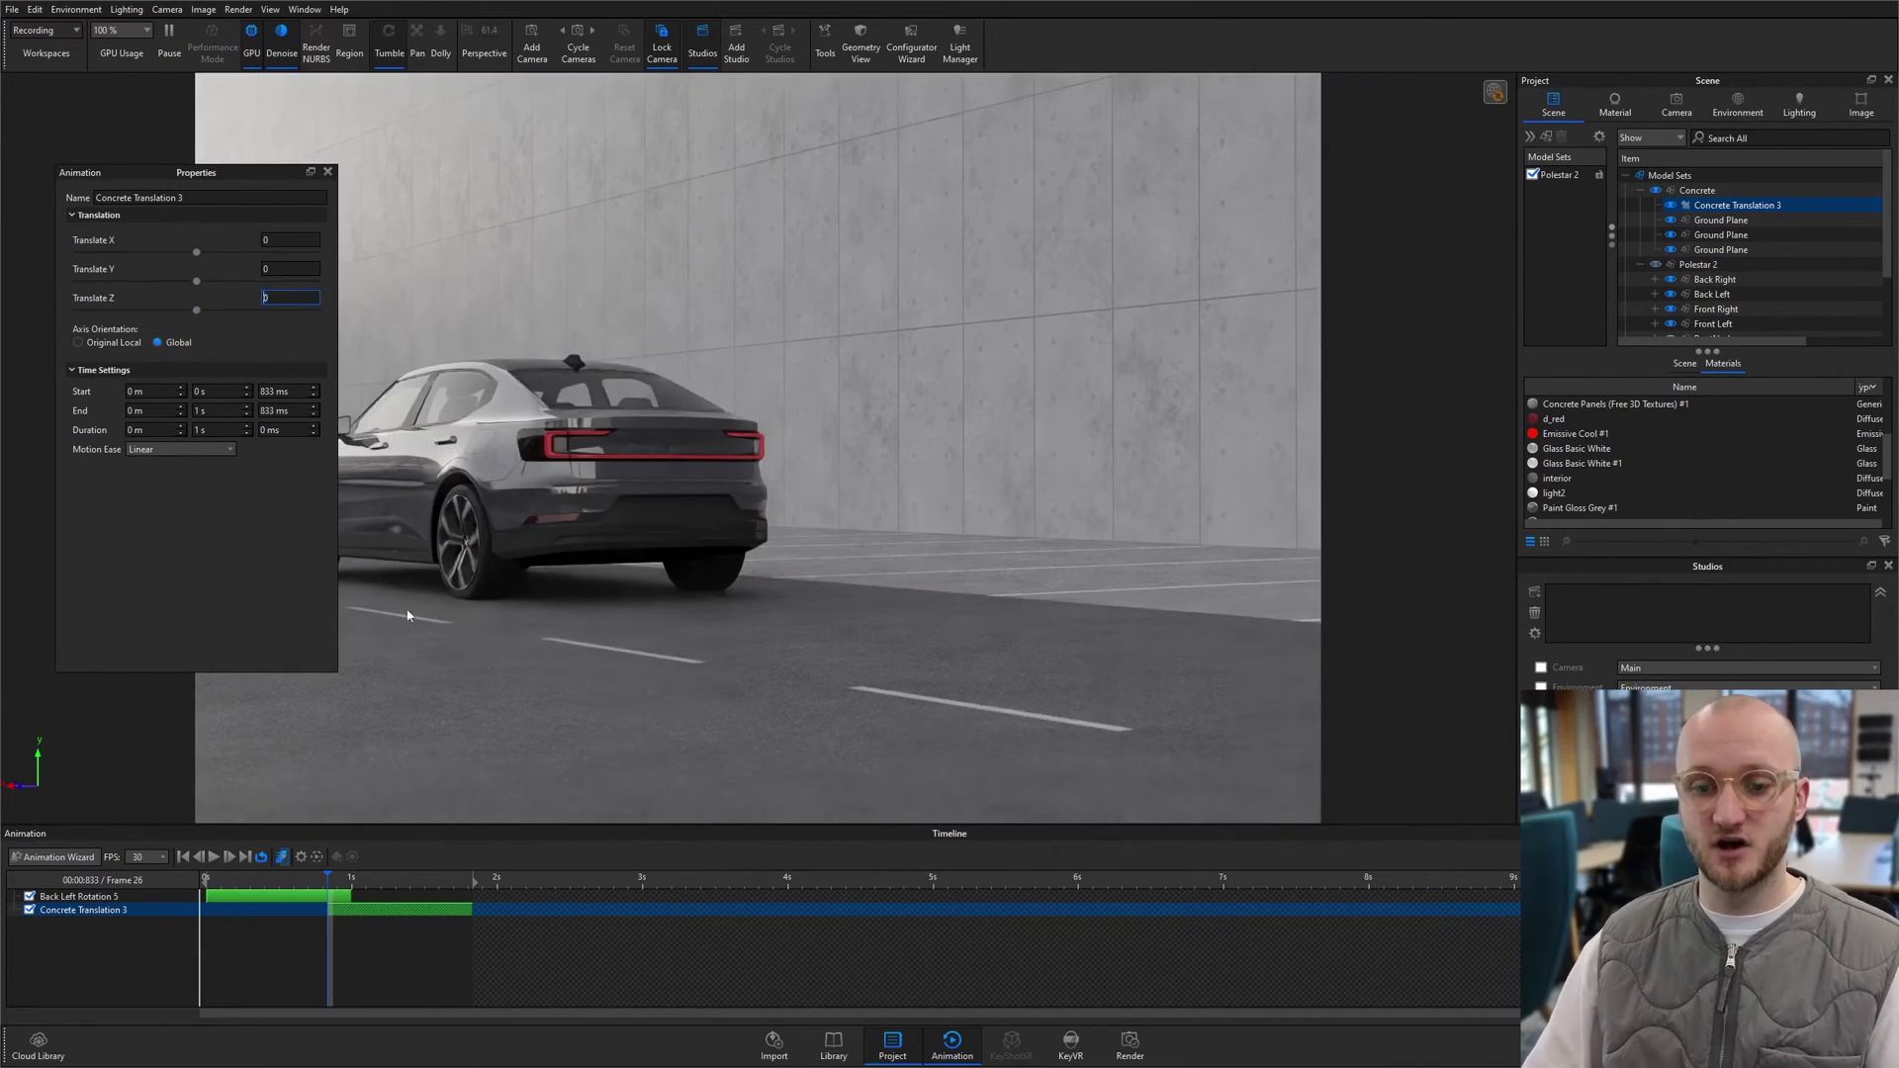
drag(421, 911, 298, 910)
Step: Set the concrete's Translate Z to 2000 and scrub to preview the road sliding past
click(293, 300)
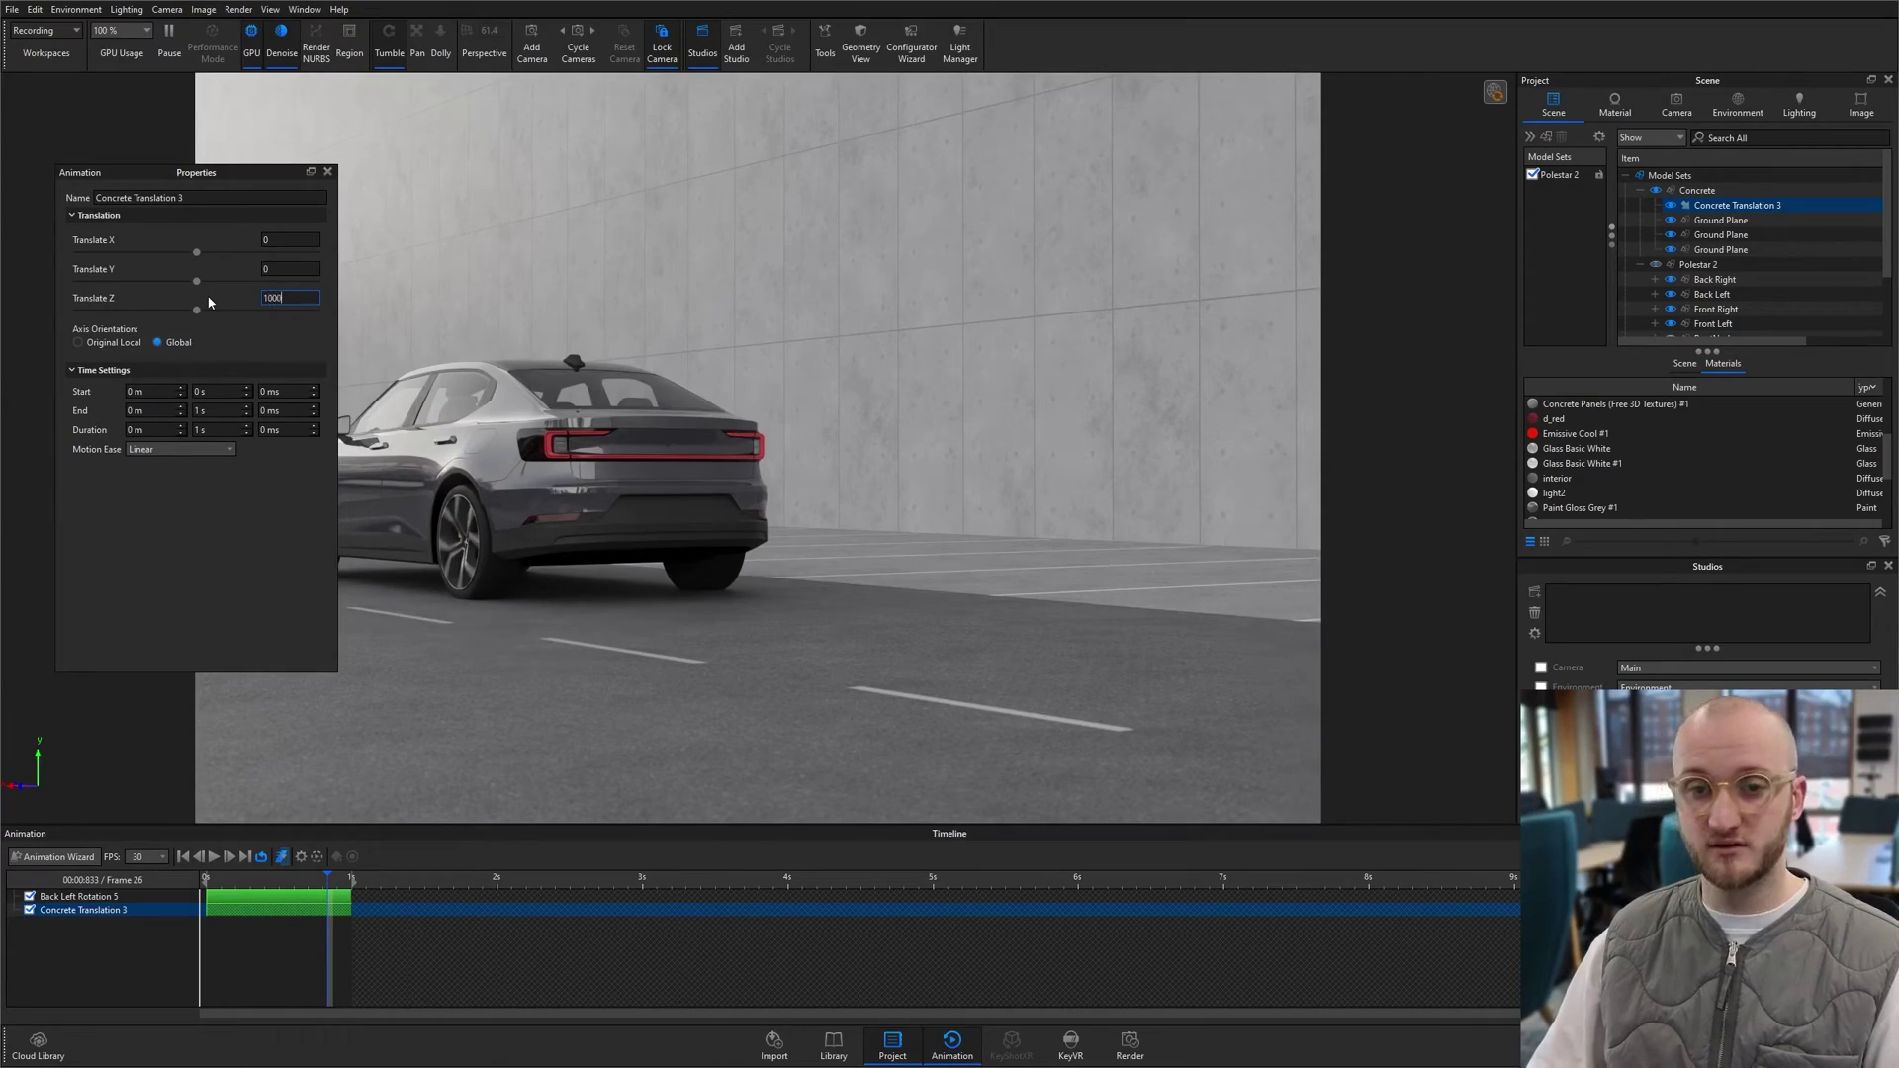
key(Return)
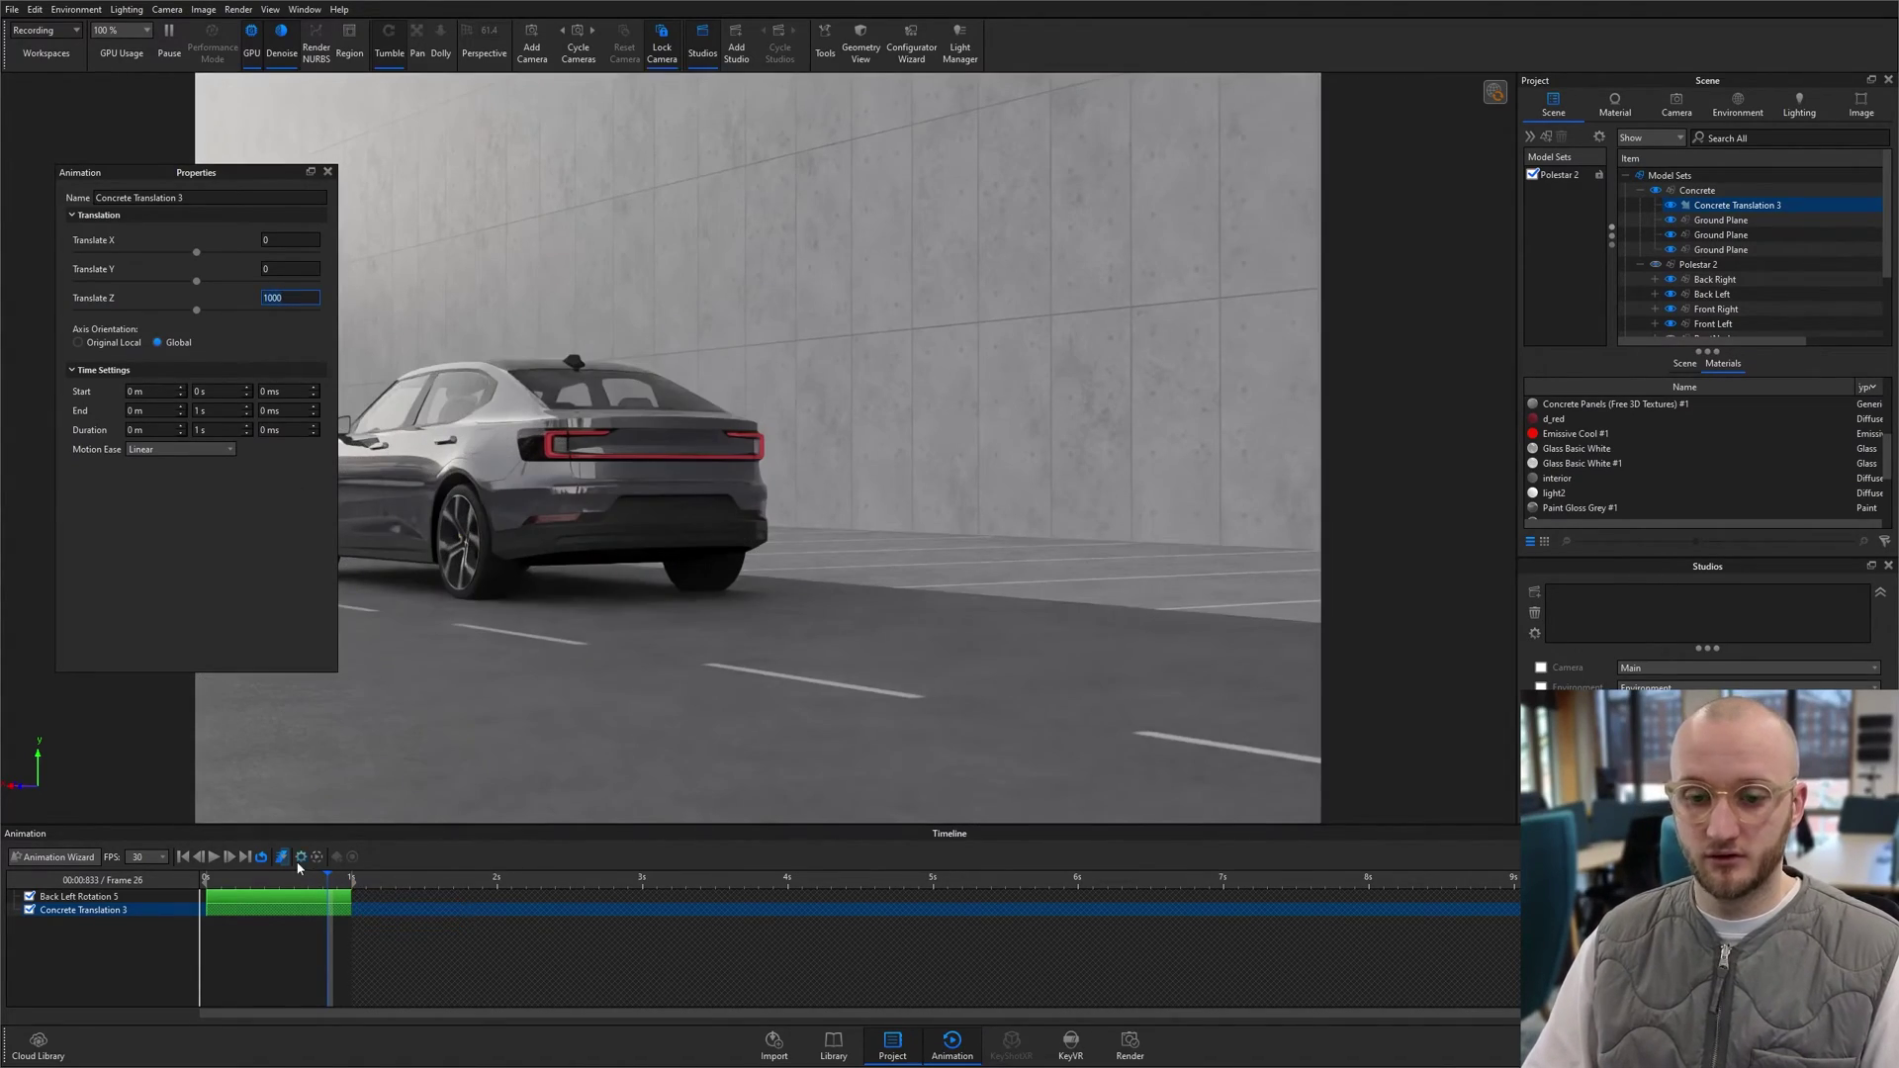
click(276, 880)
drag(276, 880, 332, 880)
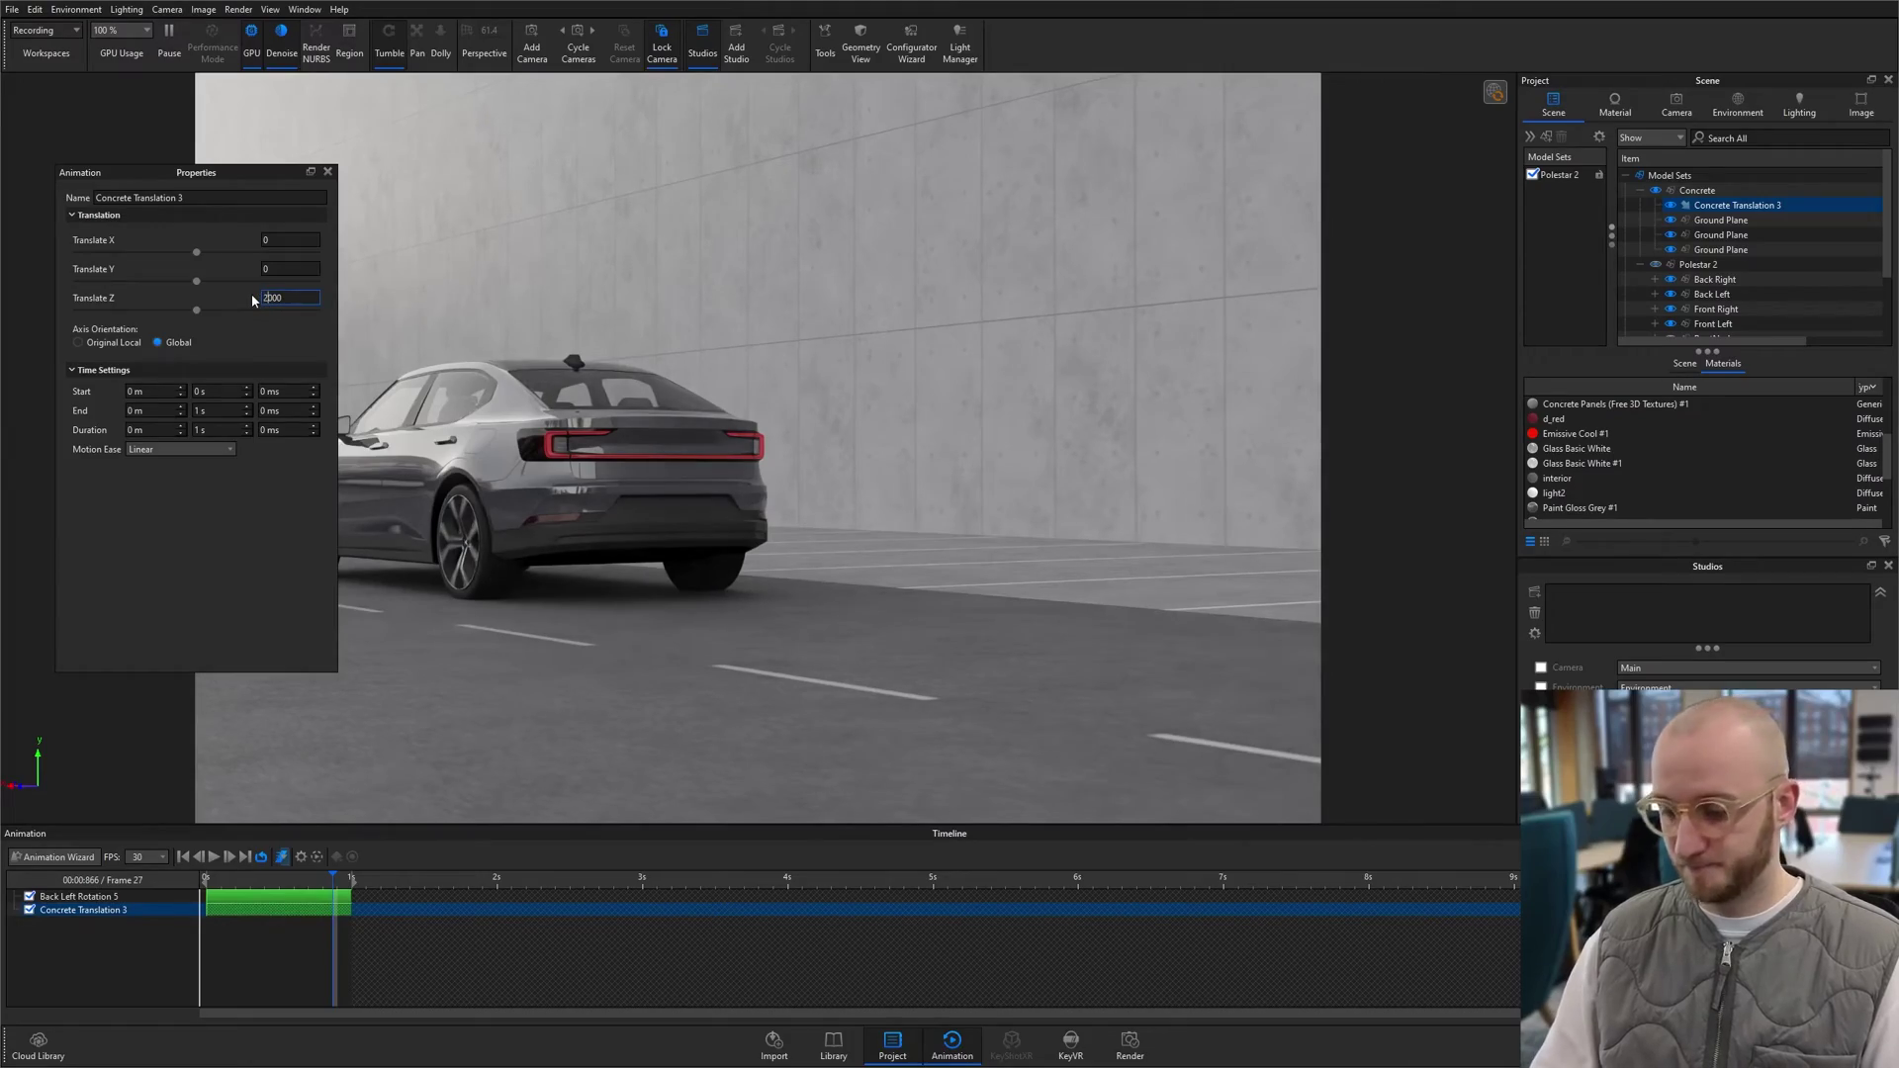
text(2000)
key(Return)
click(220, 617)
click(228, 879)
drag(228, 879, 335, 870)
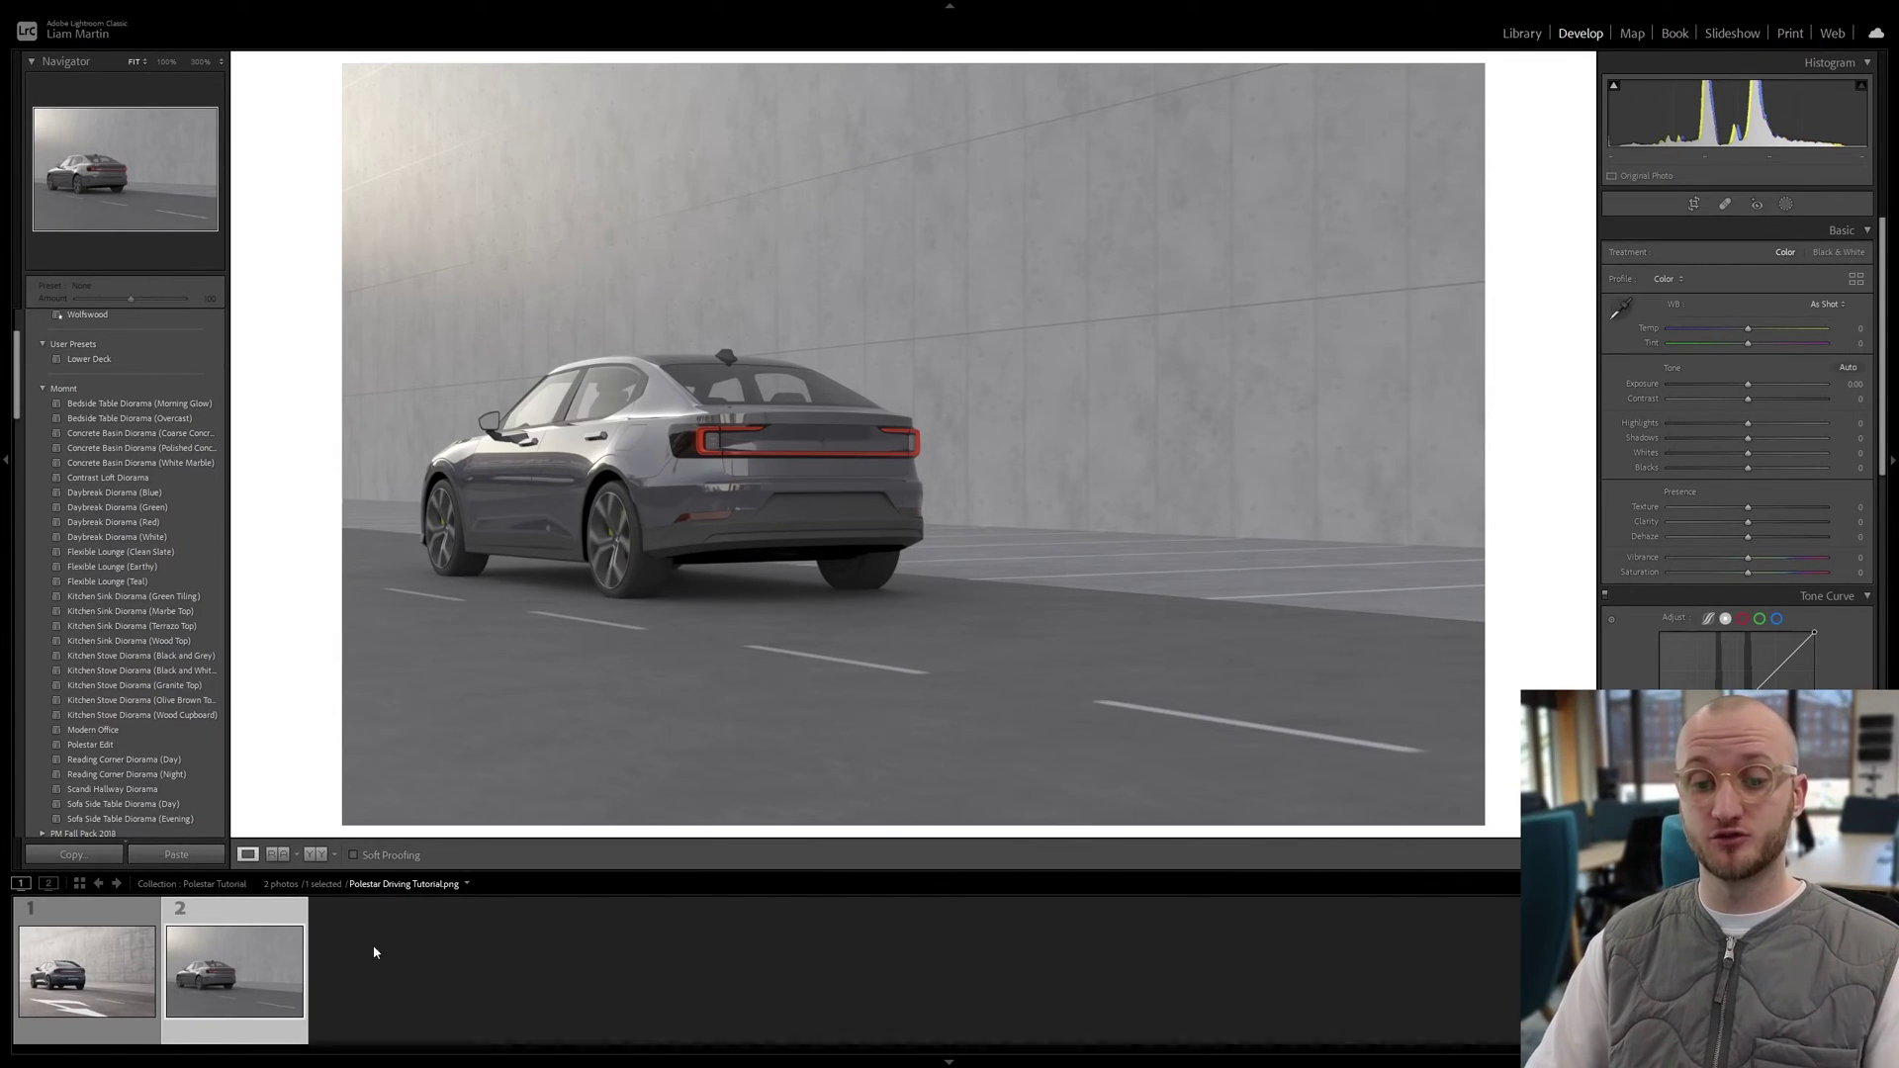
Step: Set Polestar Ad.jpg as the reference photo and show it beside the Polestar Driving Tutorial render
click(104, 1004)
click(297, 1039)
click(59, 950)
right_click(60, 950)
click(134, 480)
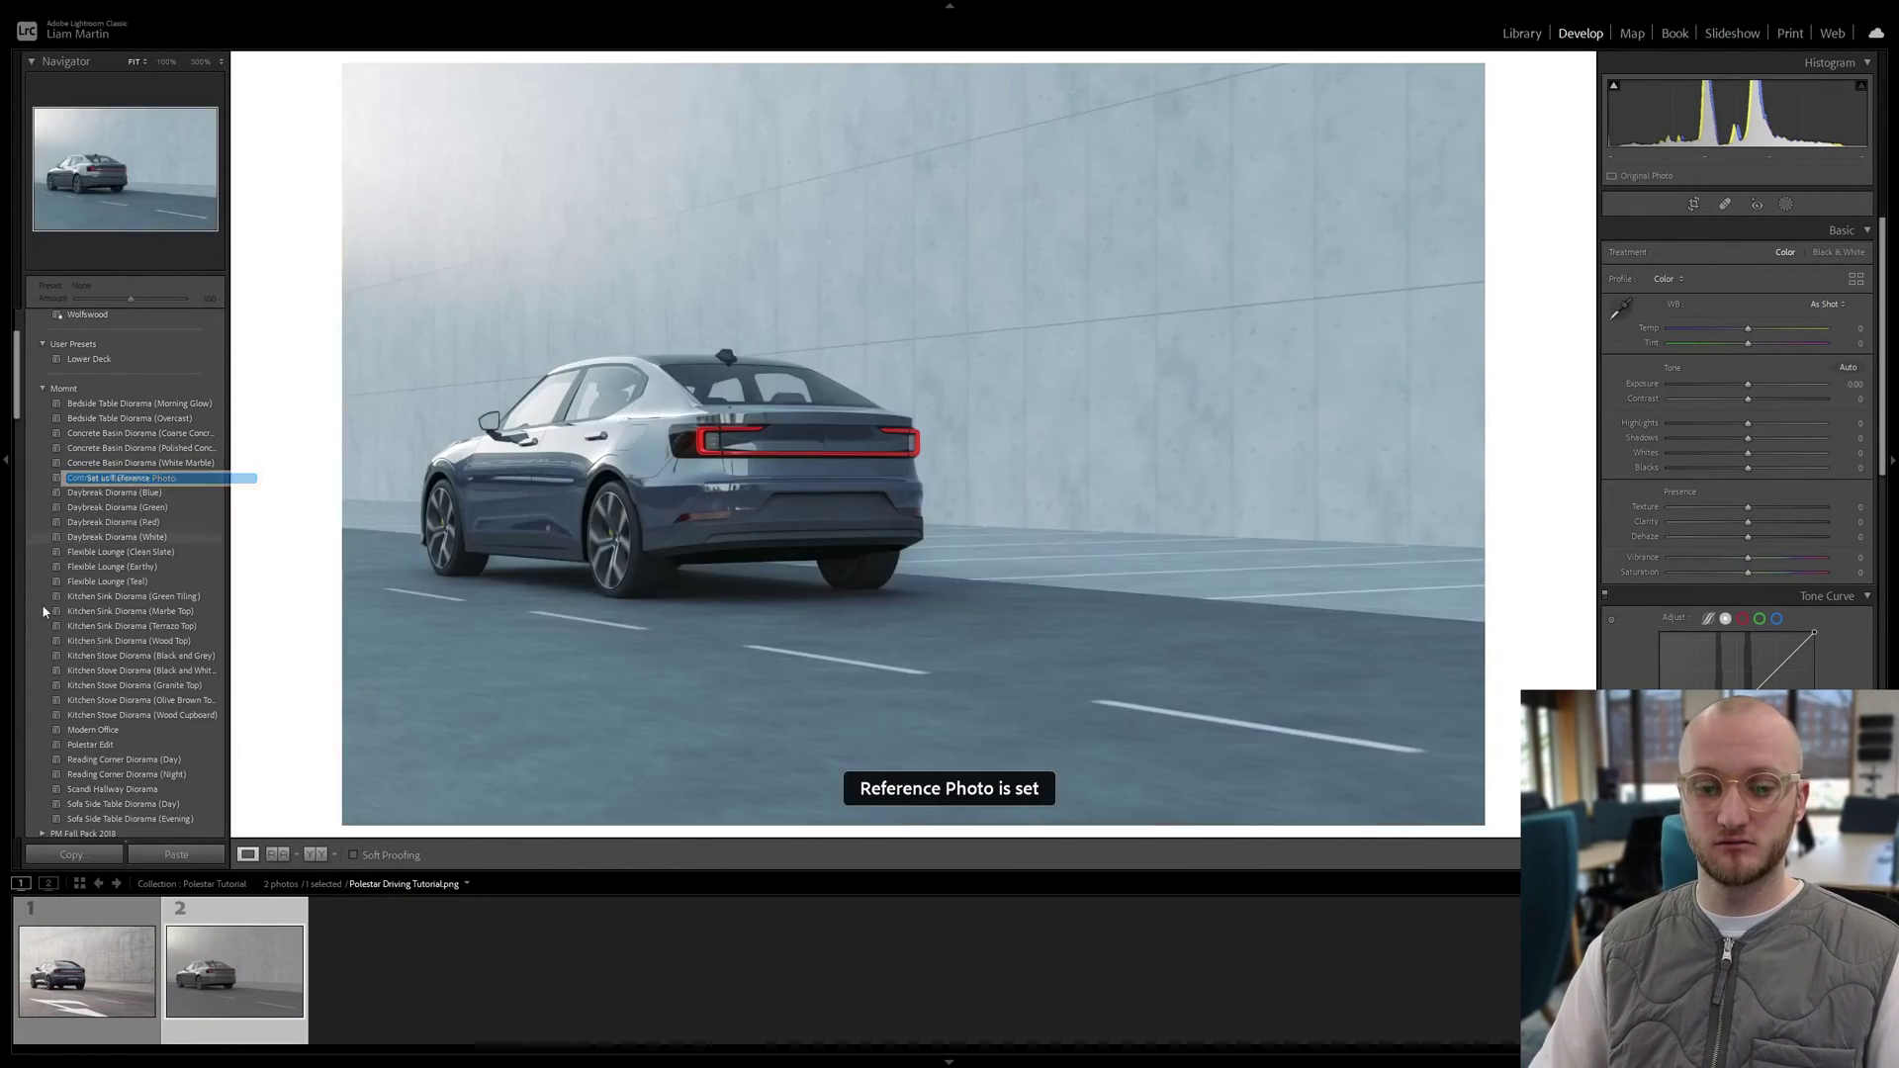
click(277, 855)
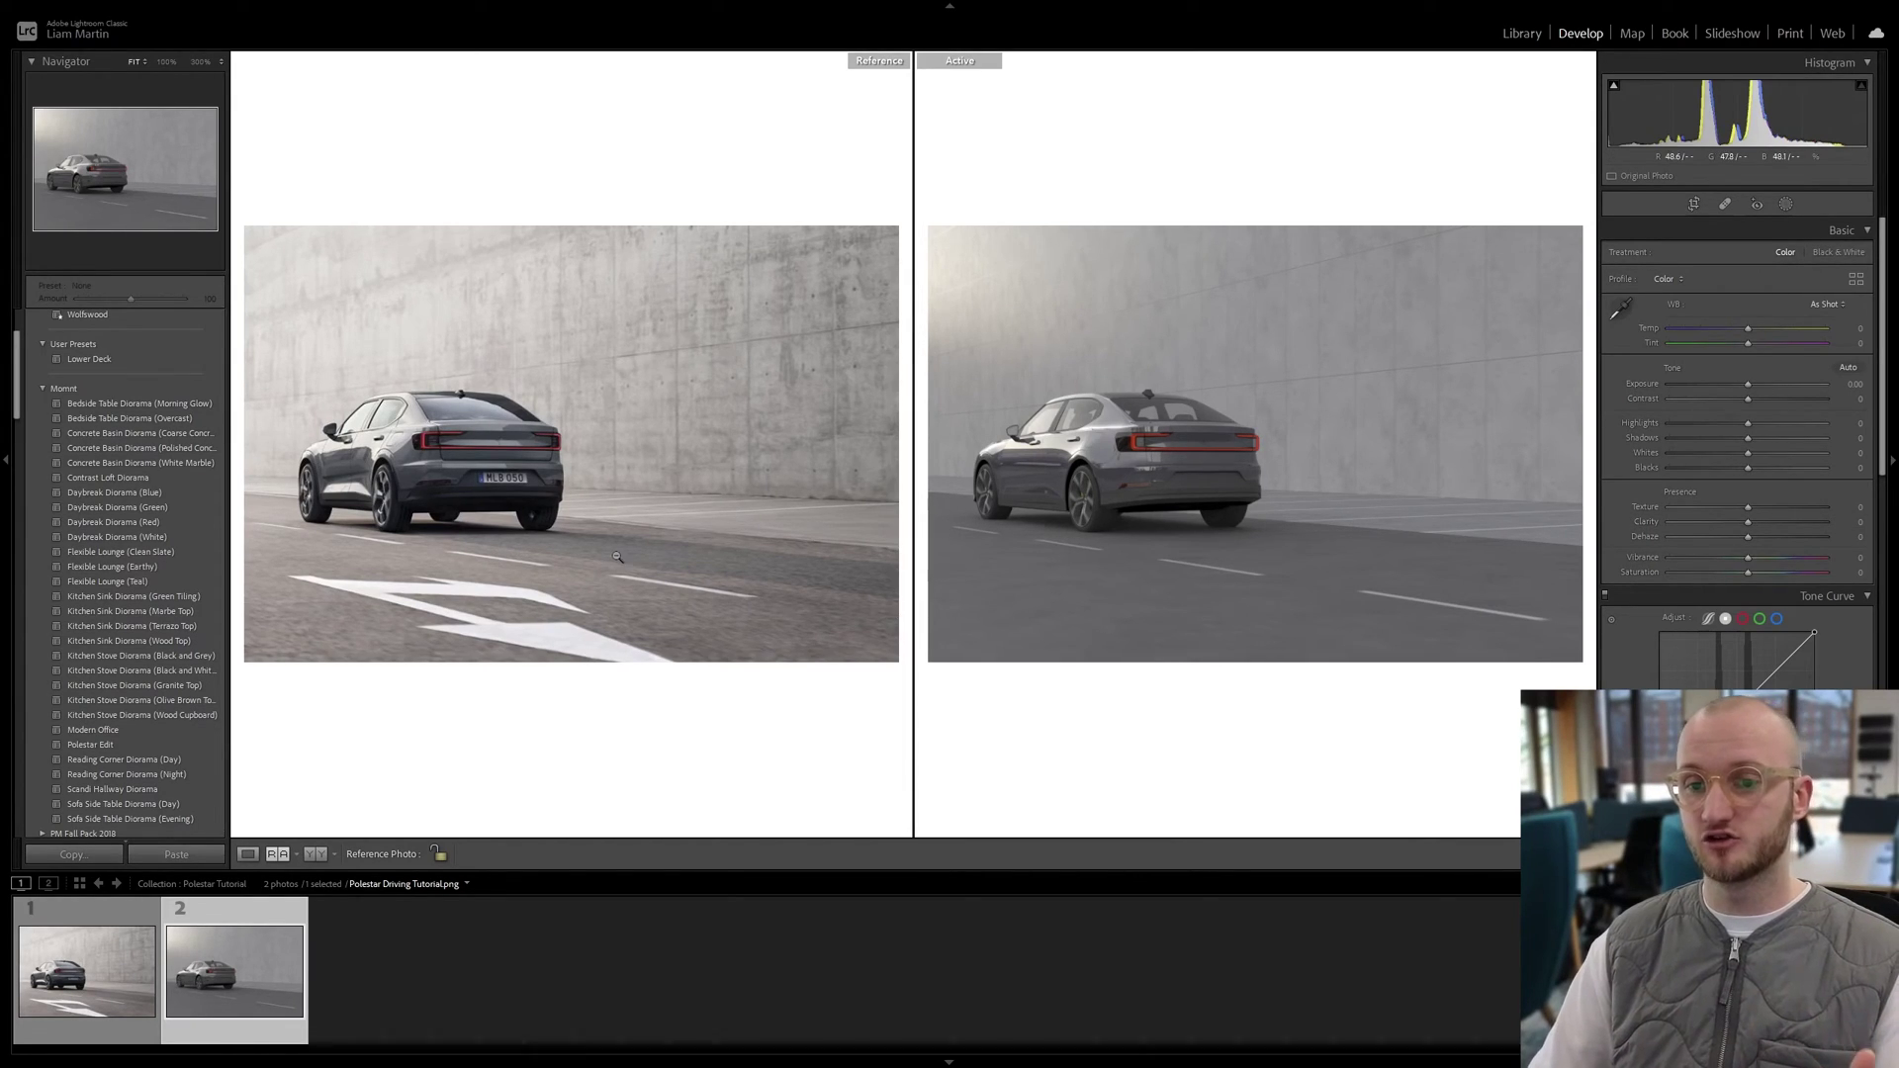
Step: In the Basic panel, set Contrast +79, Shadows +51, Temp +2, Texture +14, Clarity +59 and Saturation -33
drag(1749, 398, 1808, 400)
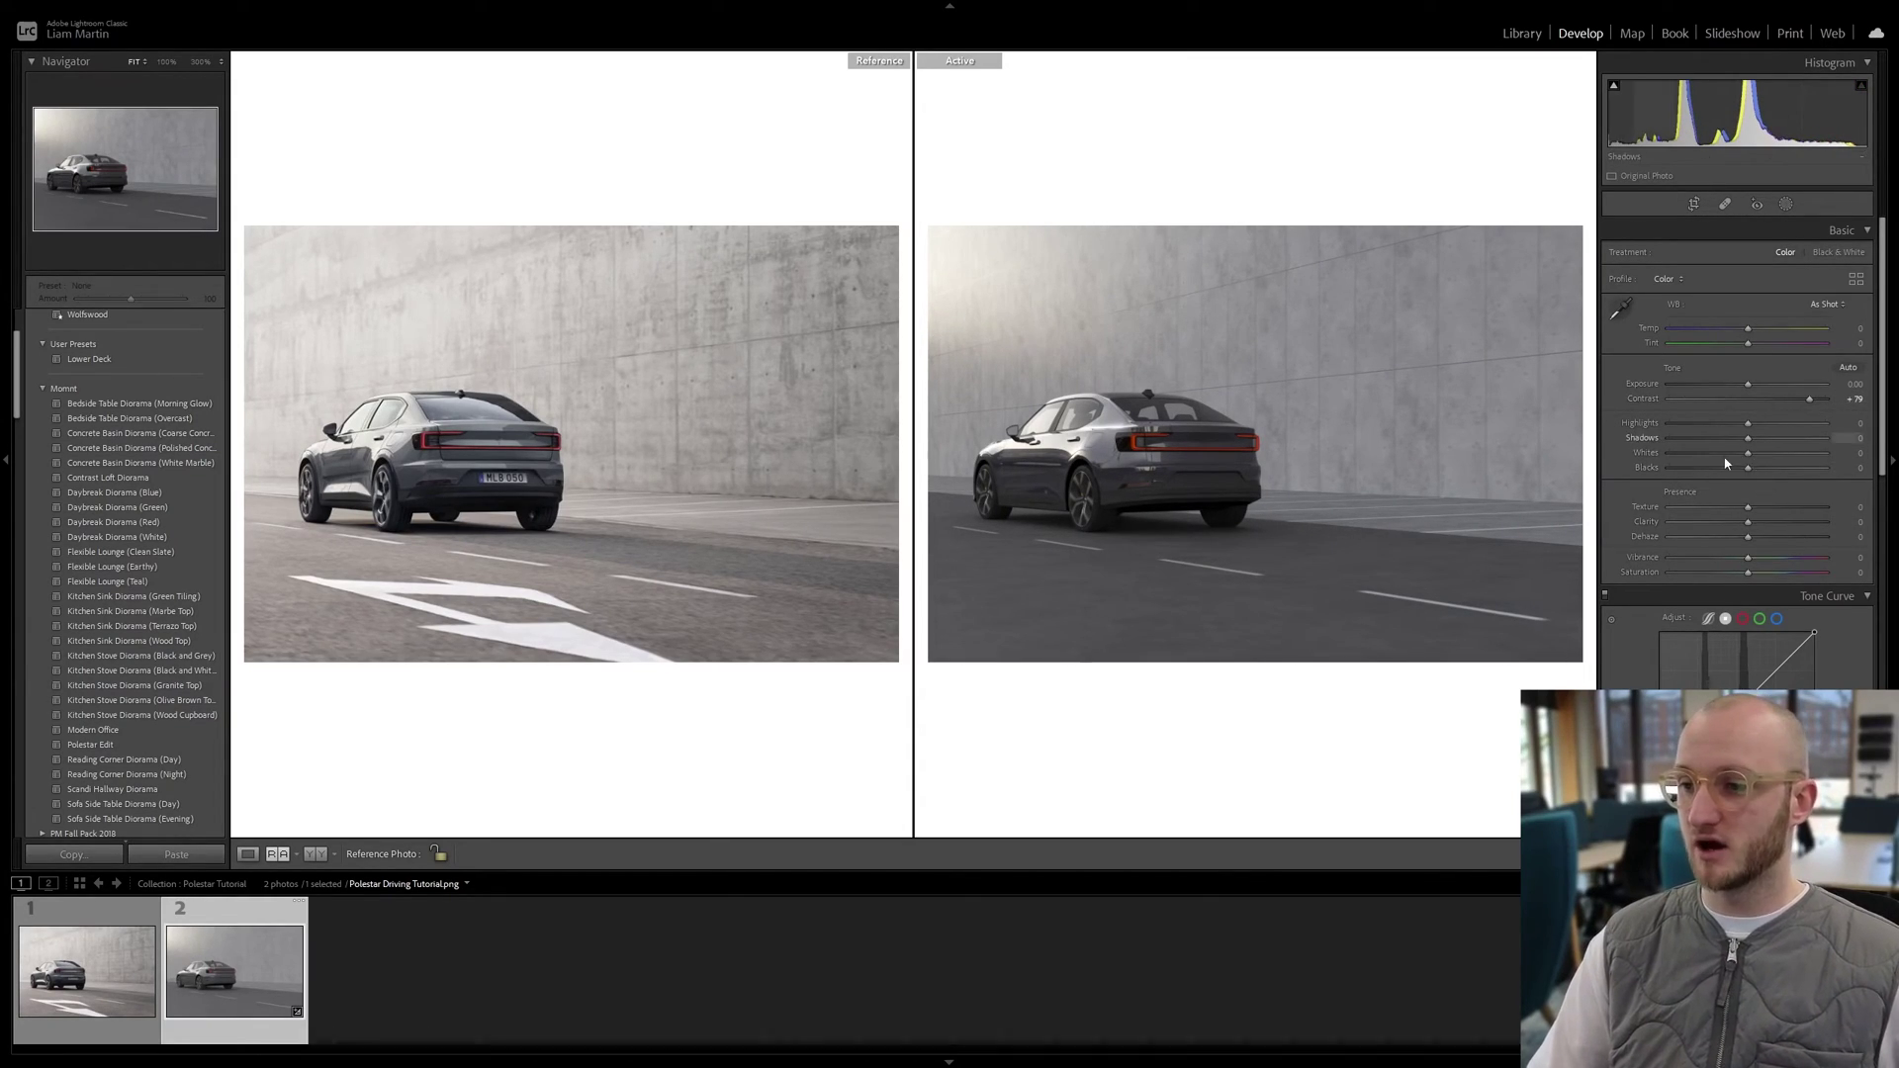
drag(1757, 438, 1719, 426)
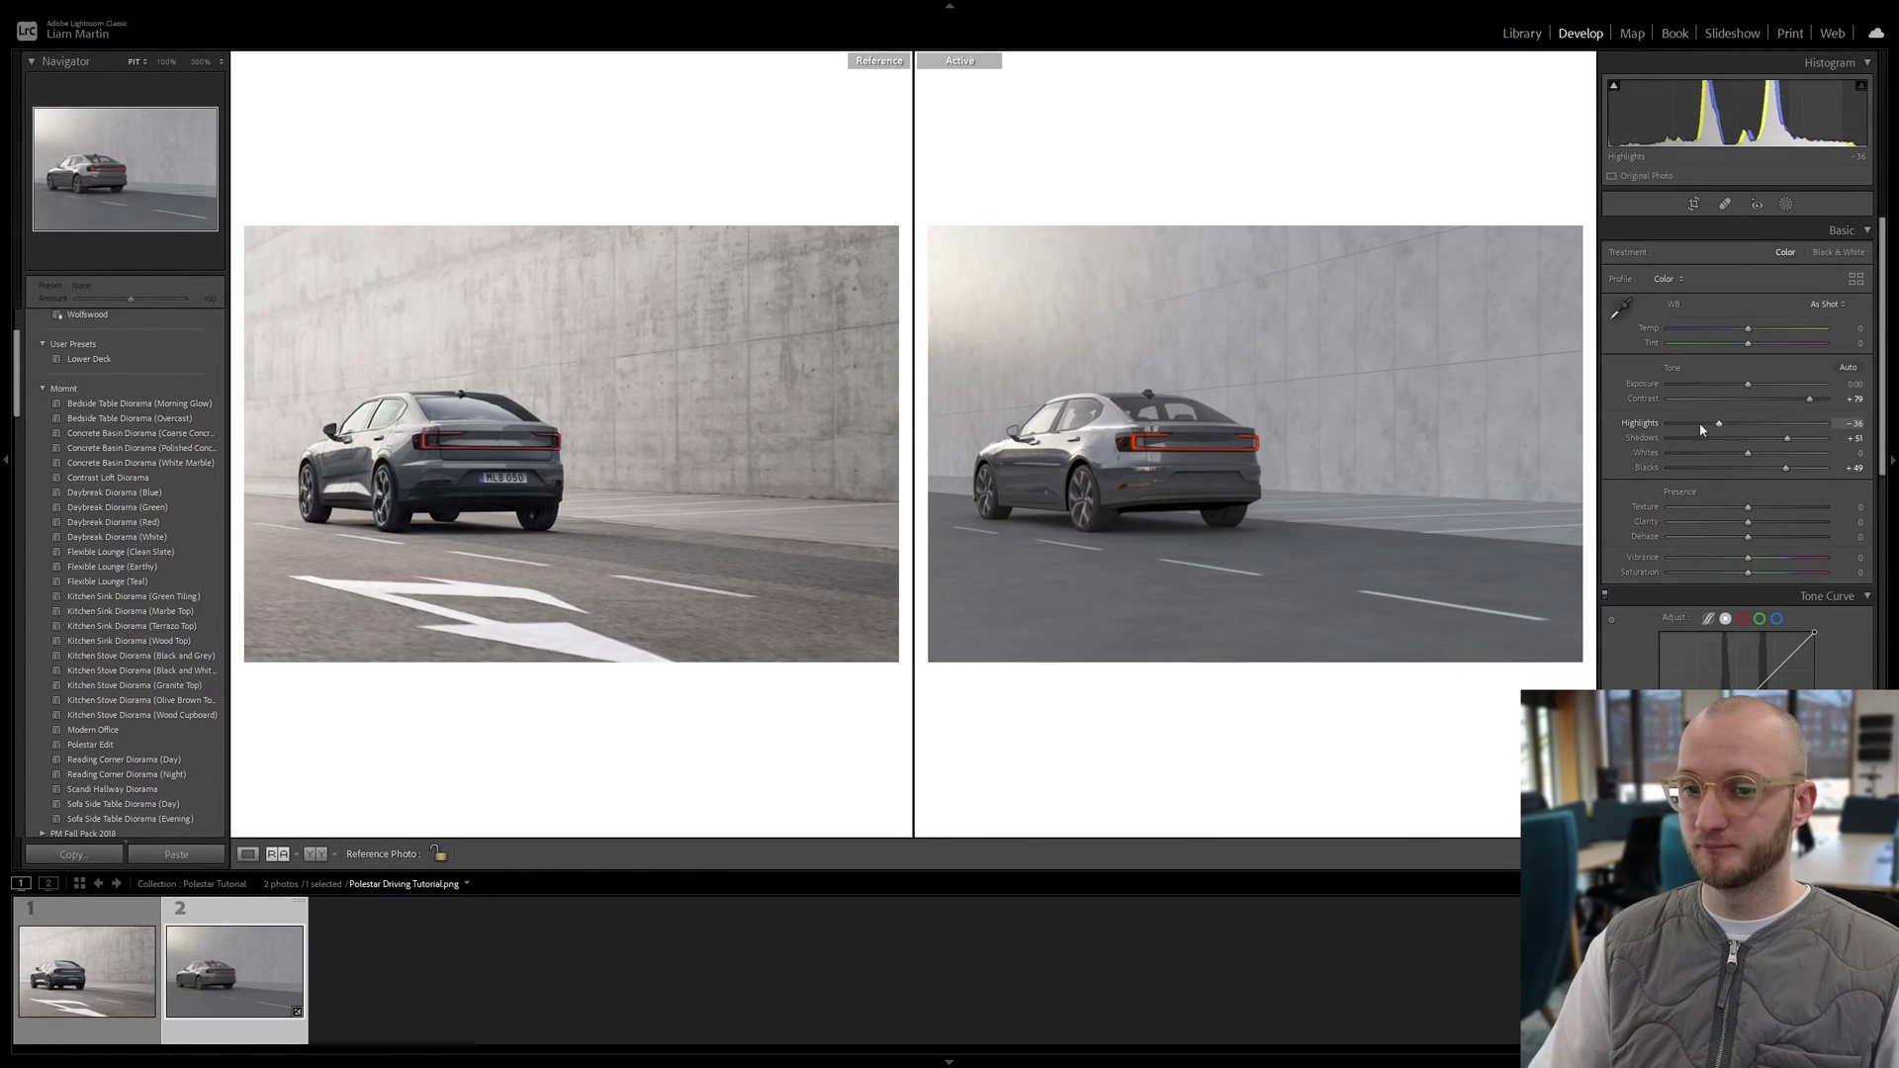
drag(1750, 331, 1753, 345)
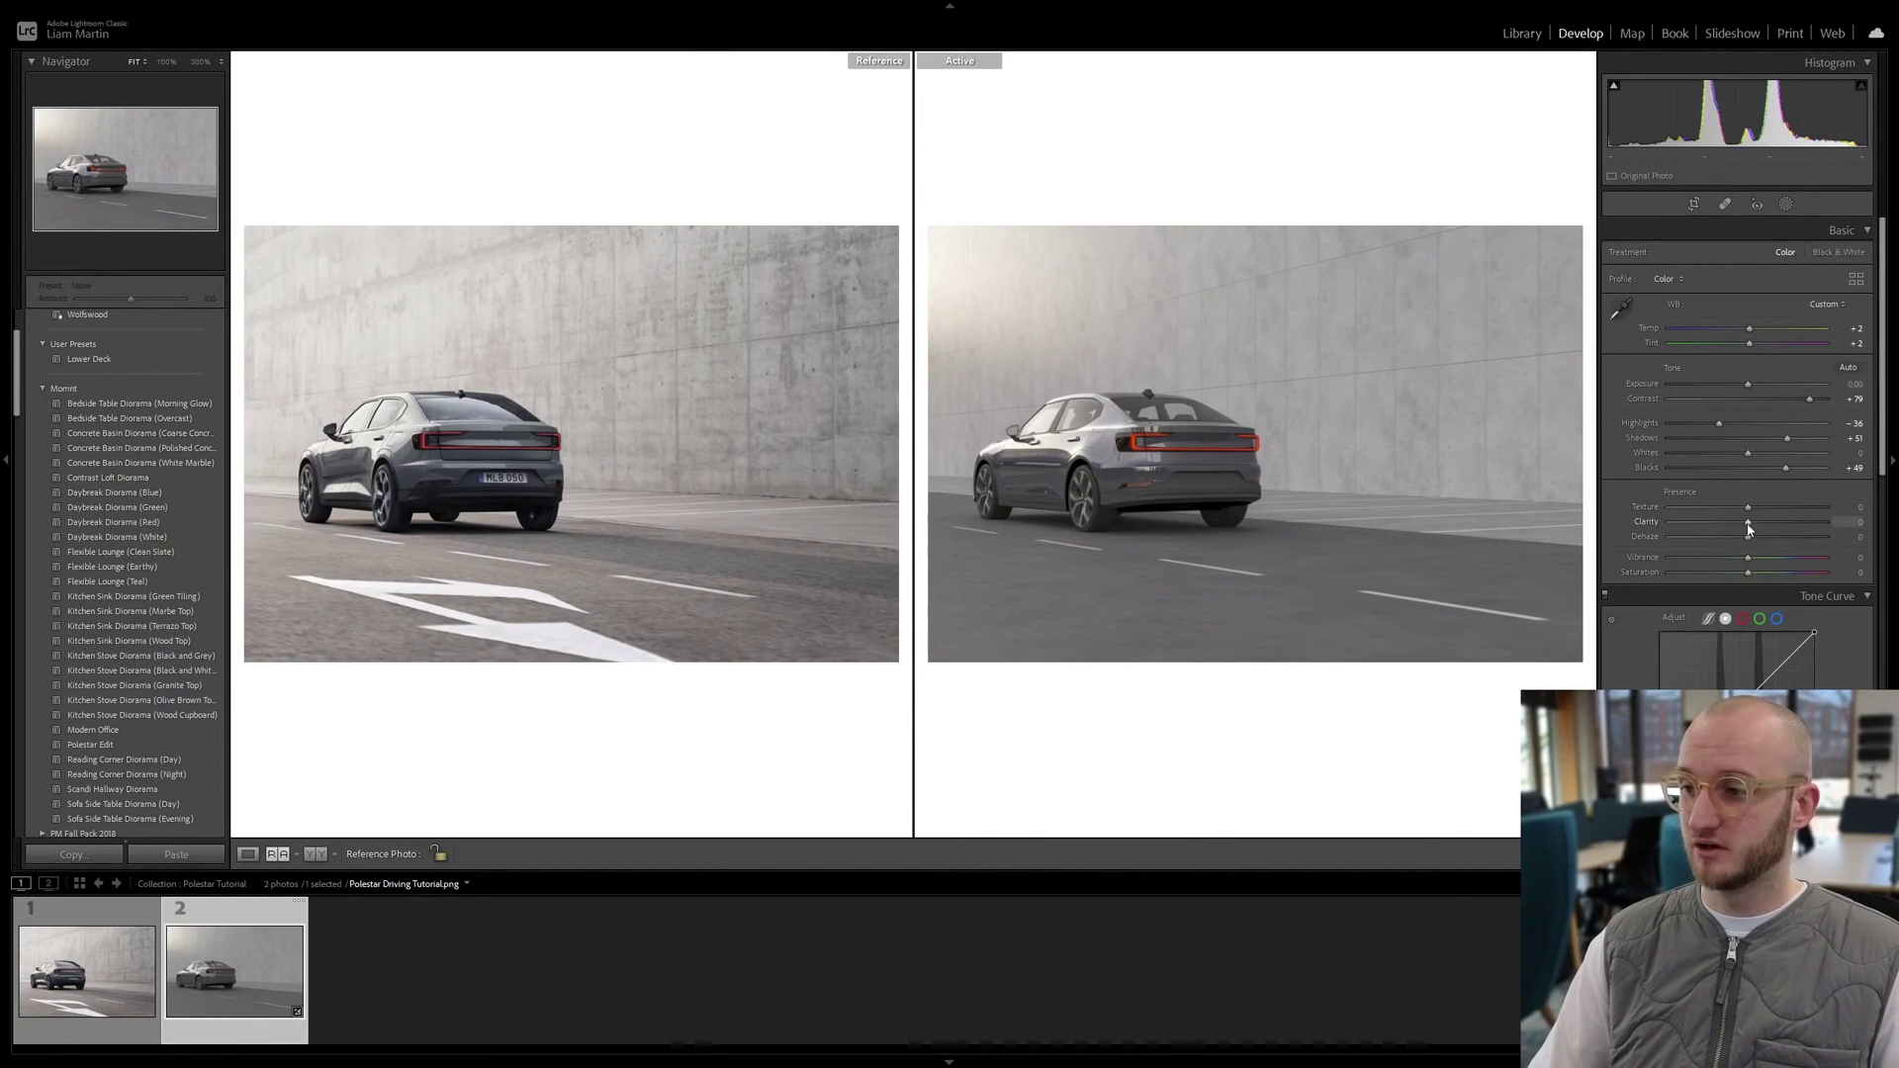
drag(1748, 521, 1797, 526)
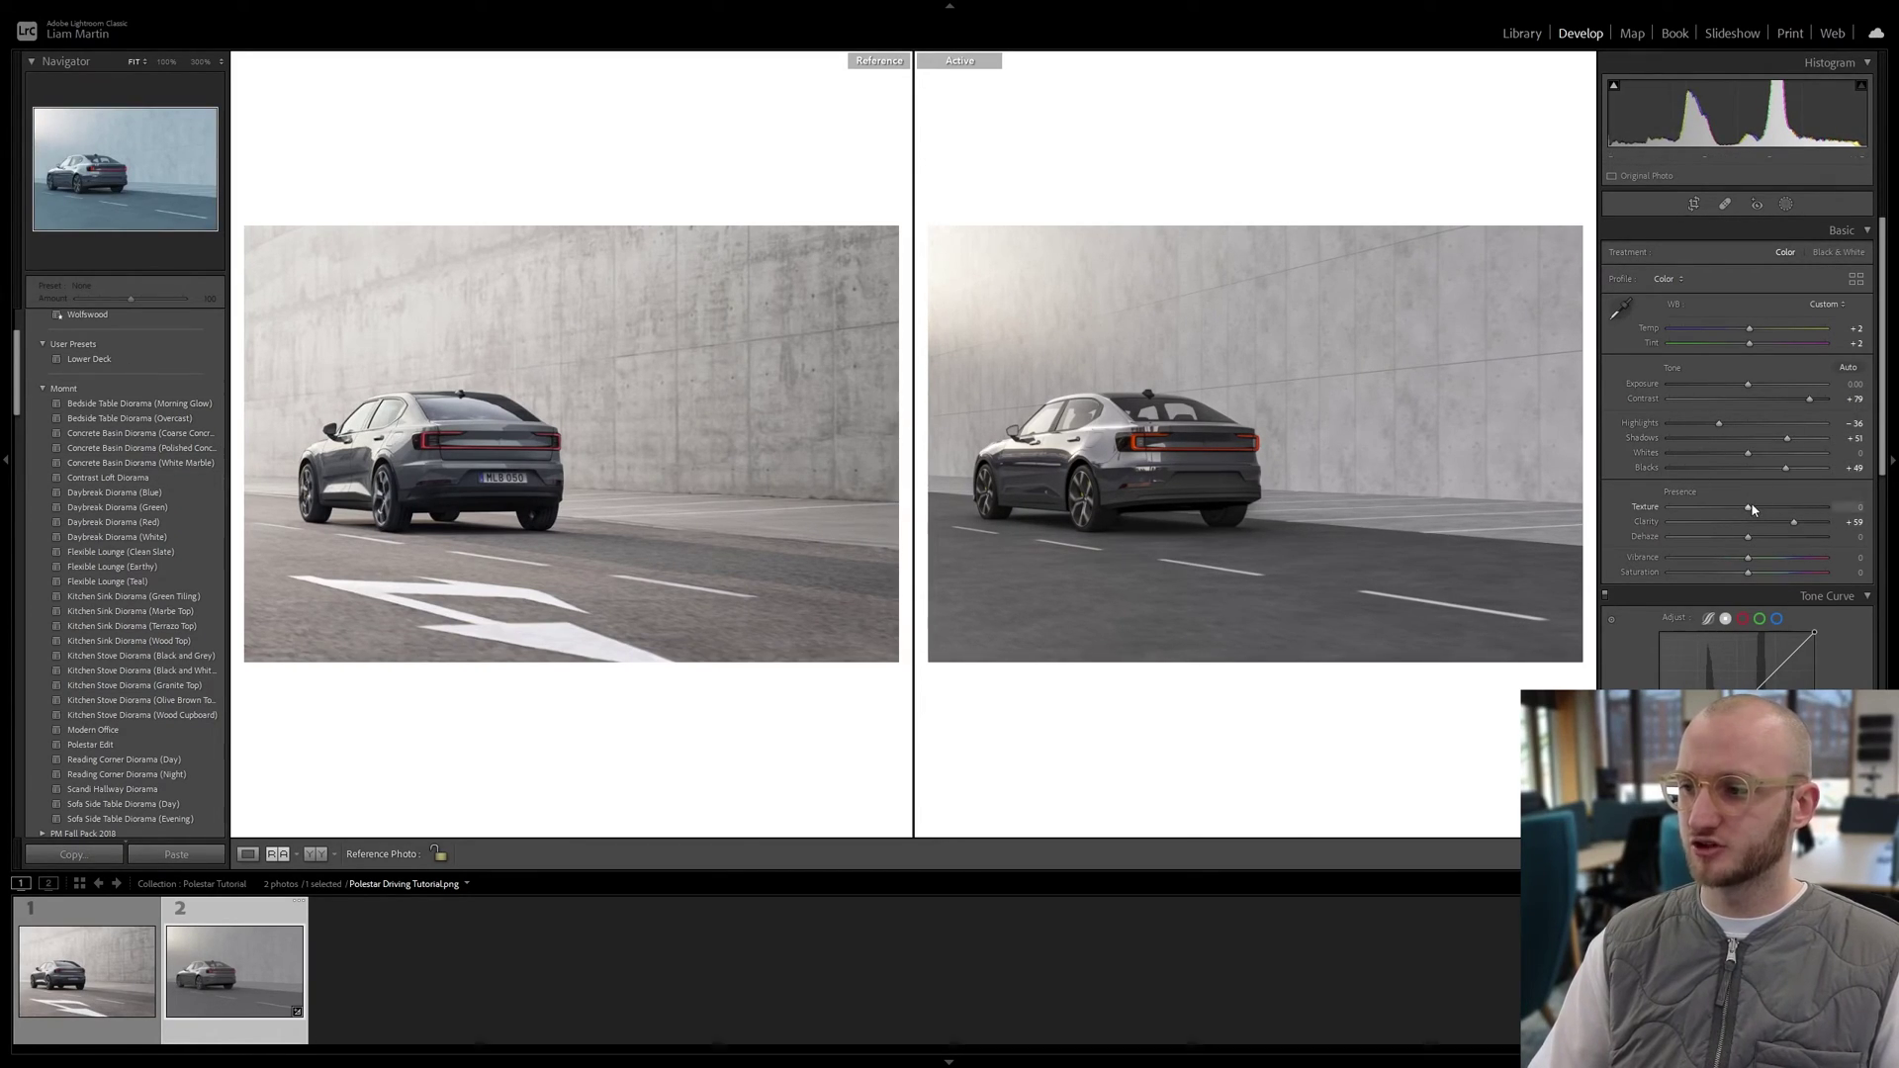
drag(1748, 507, 1757, 509)
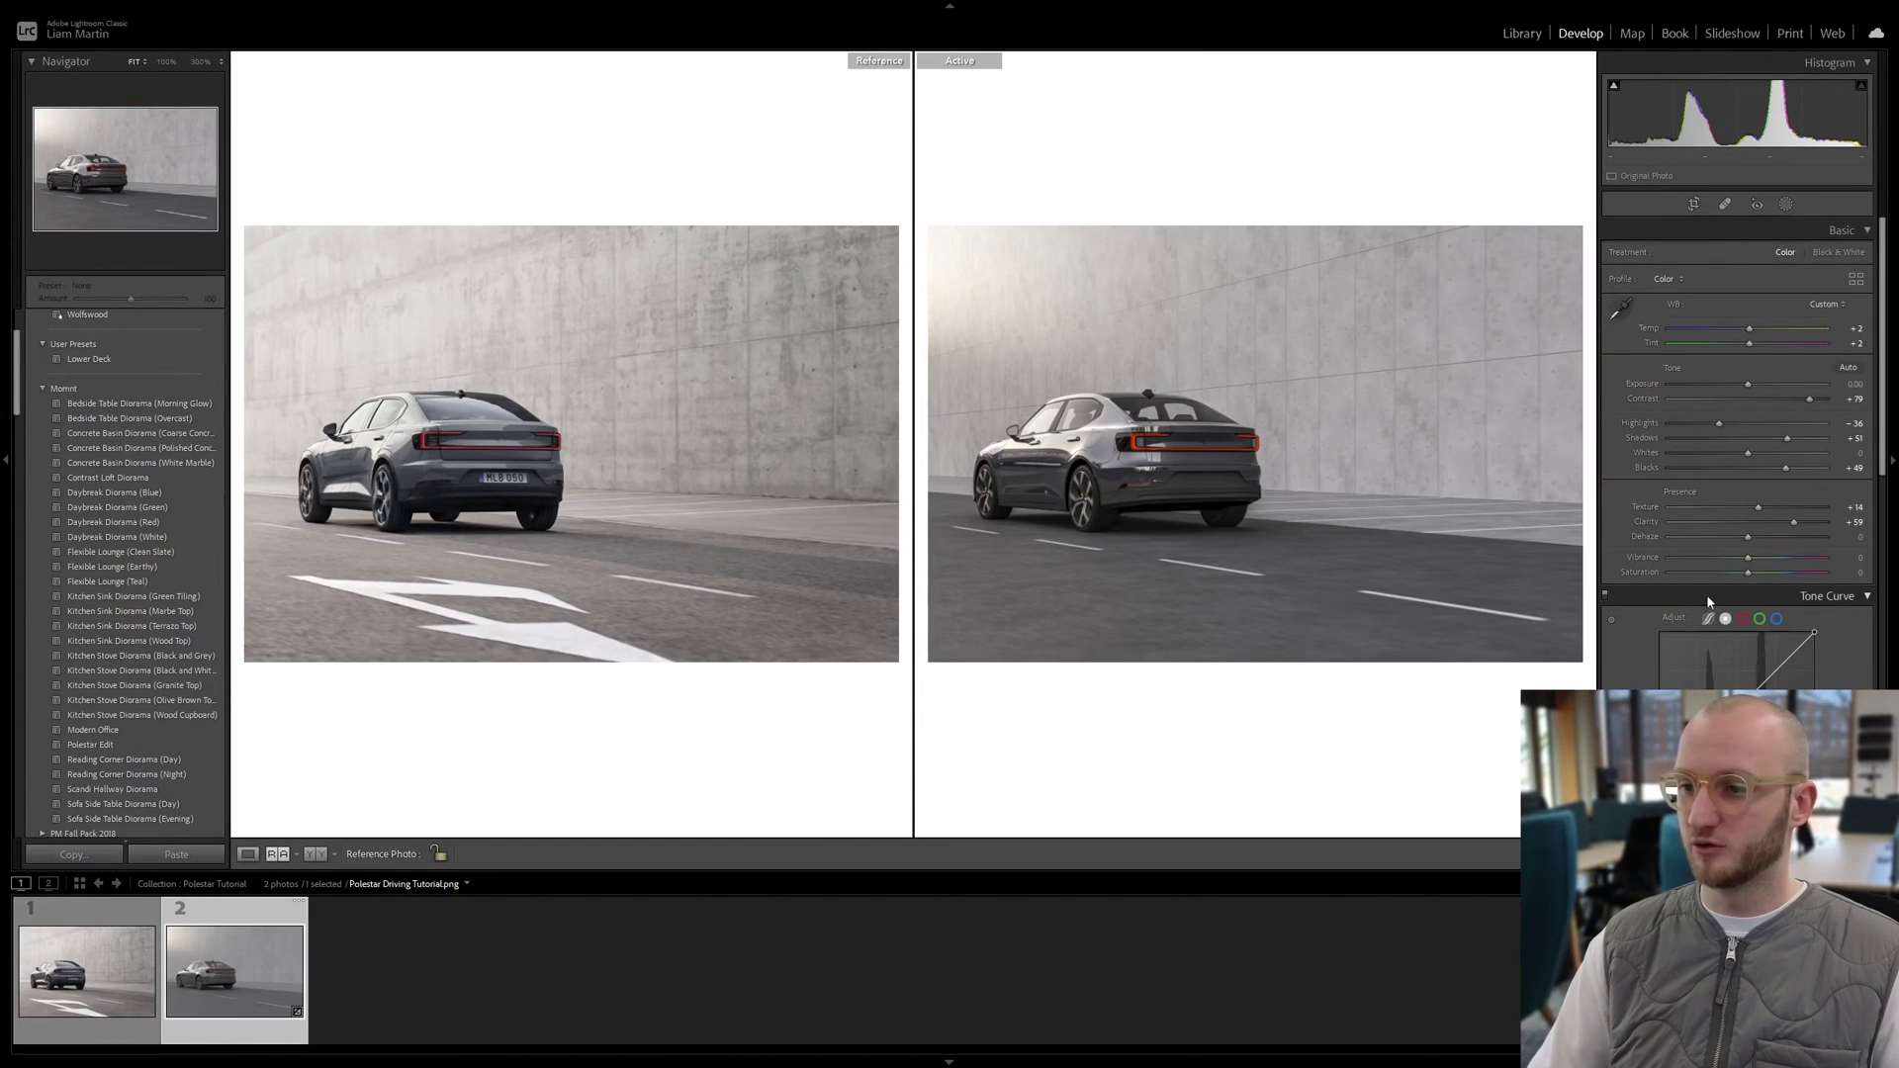
drag(1719, 573, 1722, 575)
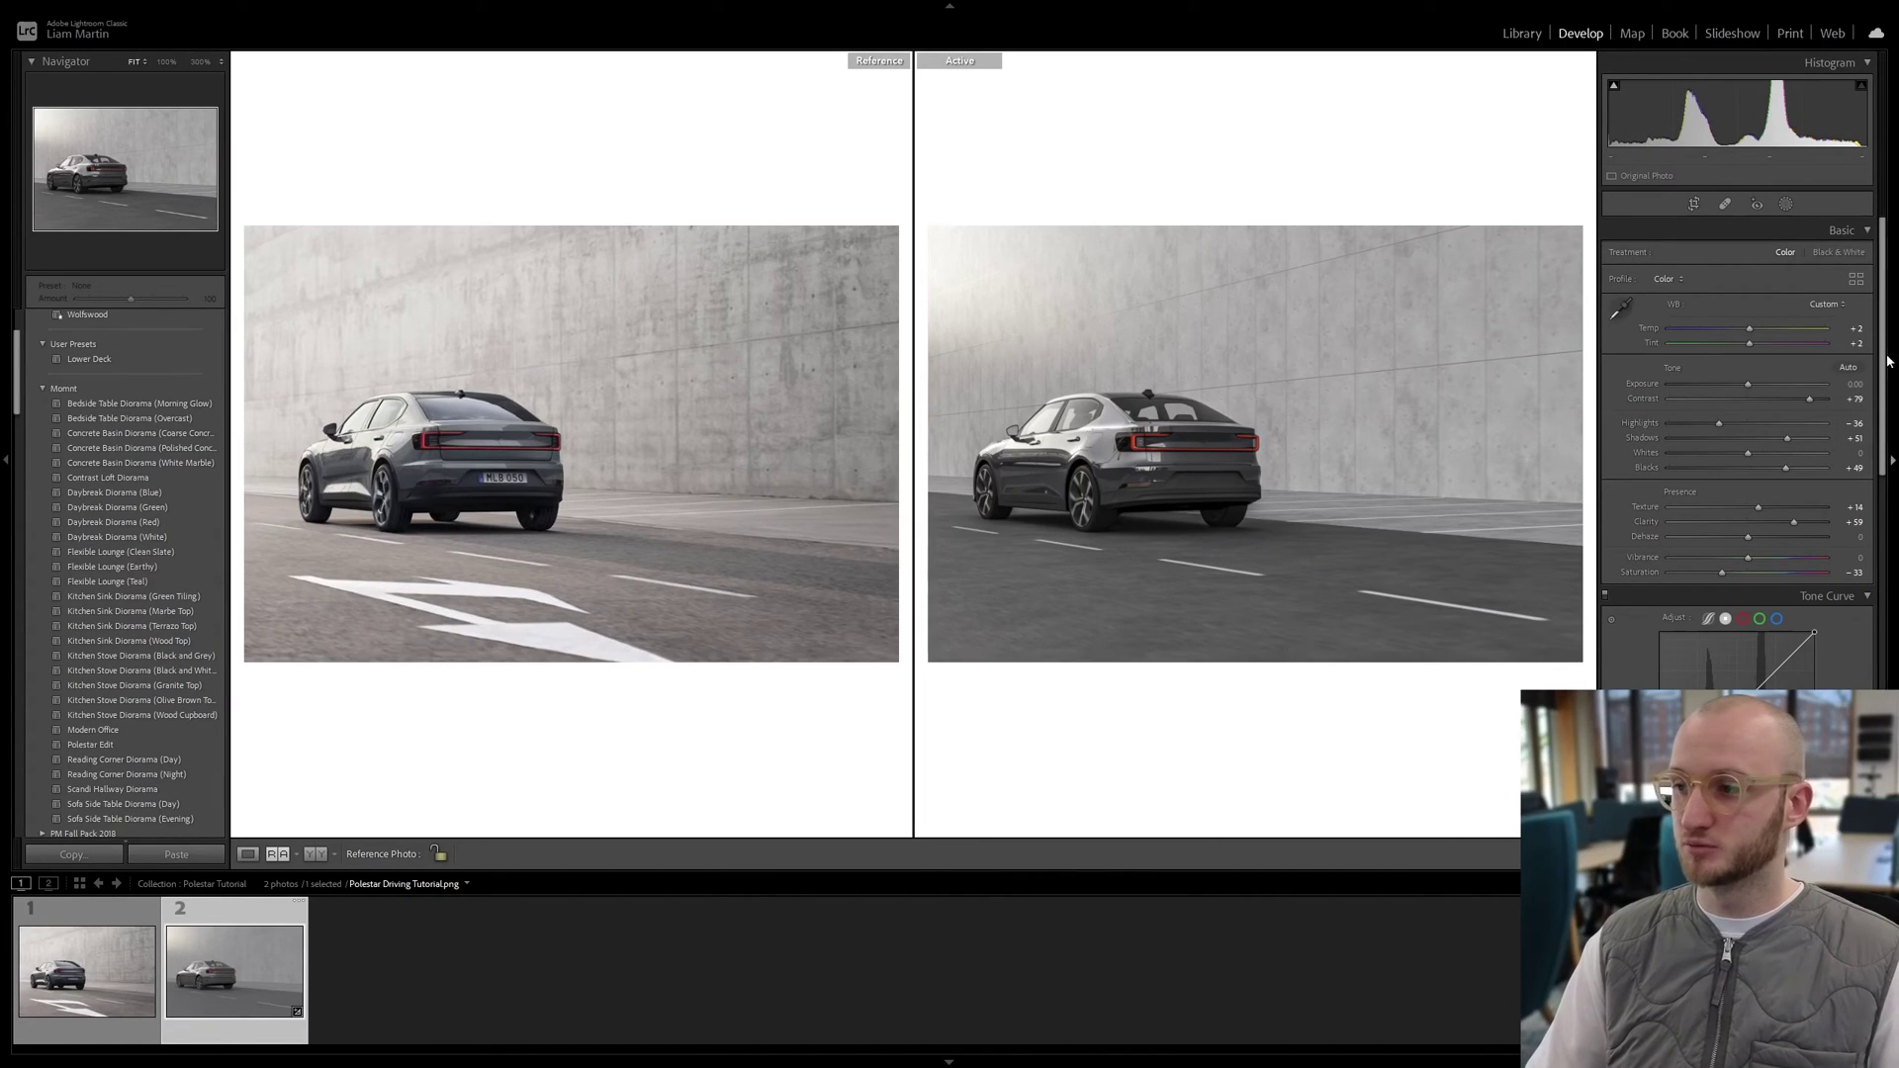
drag(1884, 376, 1883, 485)
Step: Set the Detail sharpening amount to 18, checking it zoomed in on the taillight
scroll(1741, 416, down, 5)
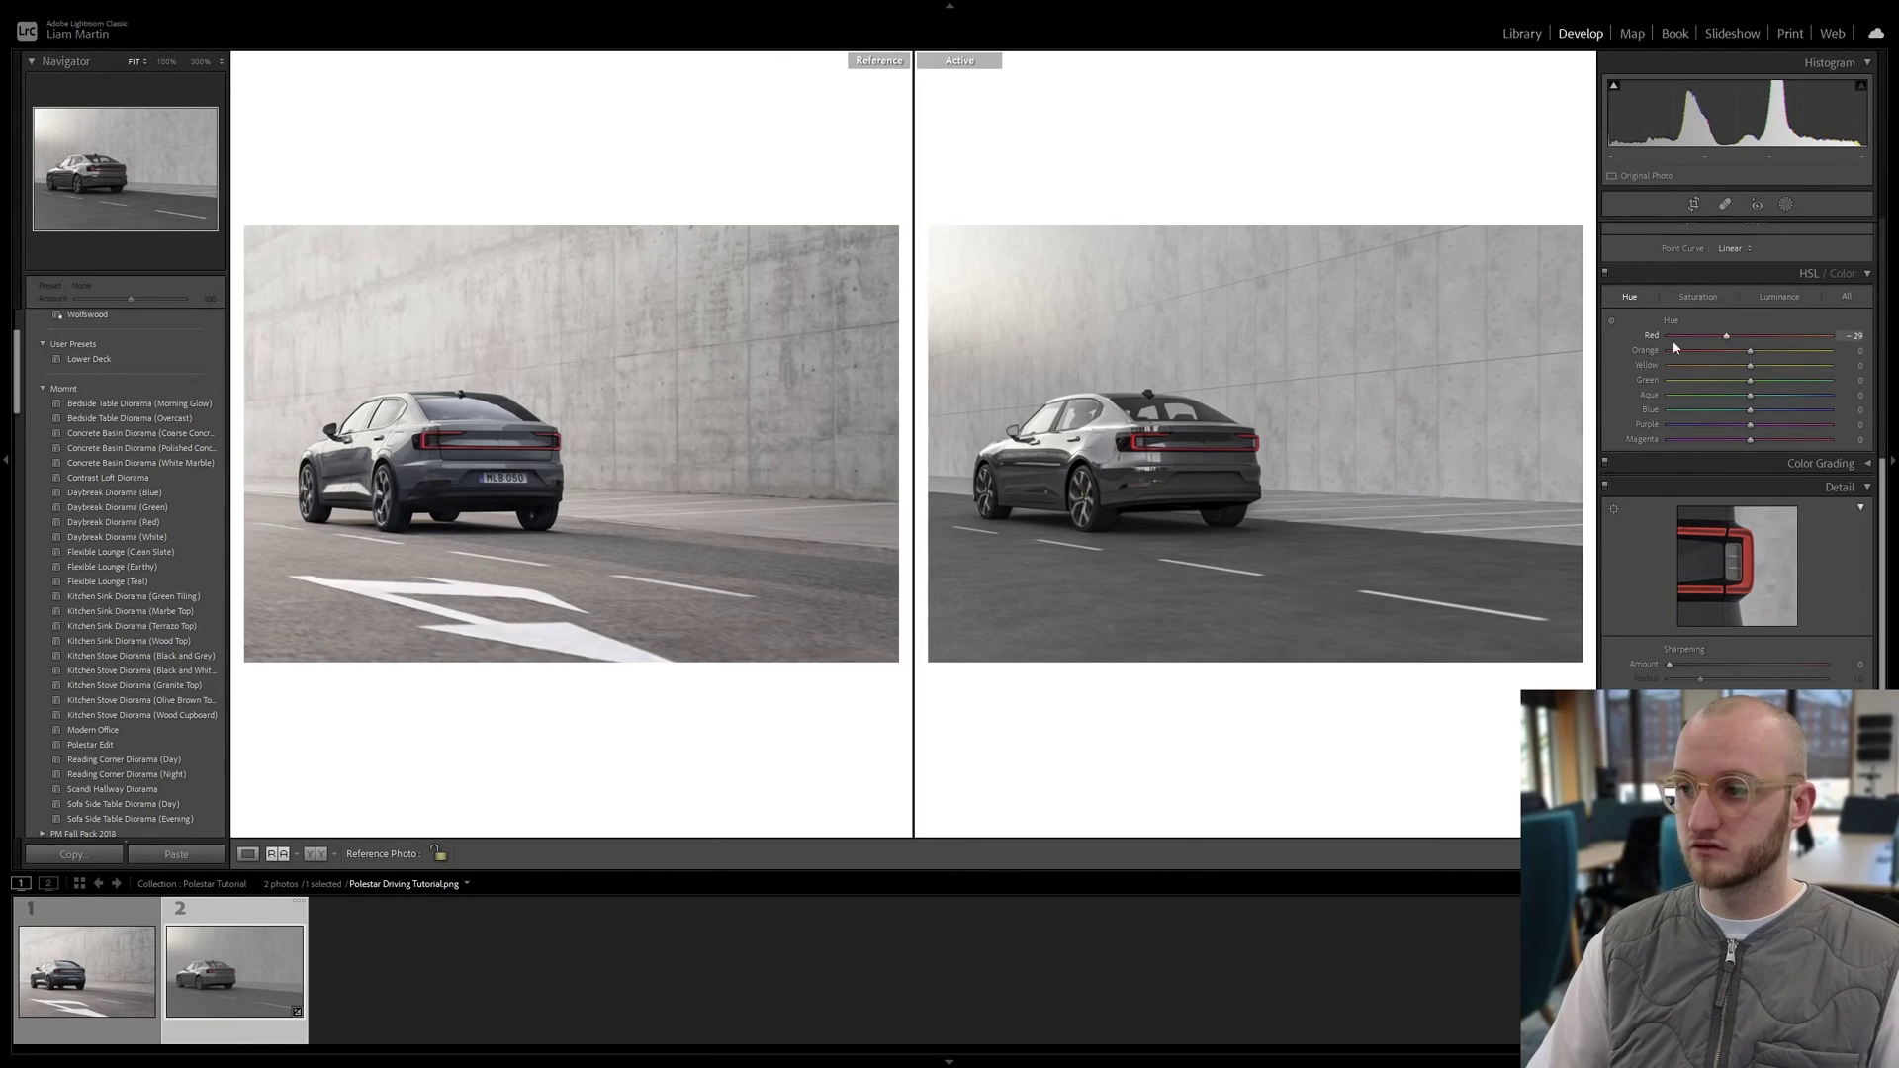
scroll(1884, 660, down, 3)
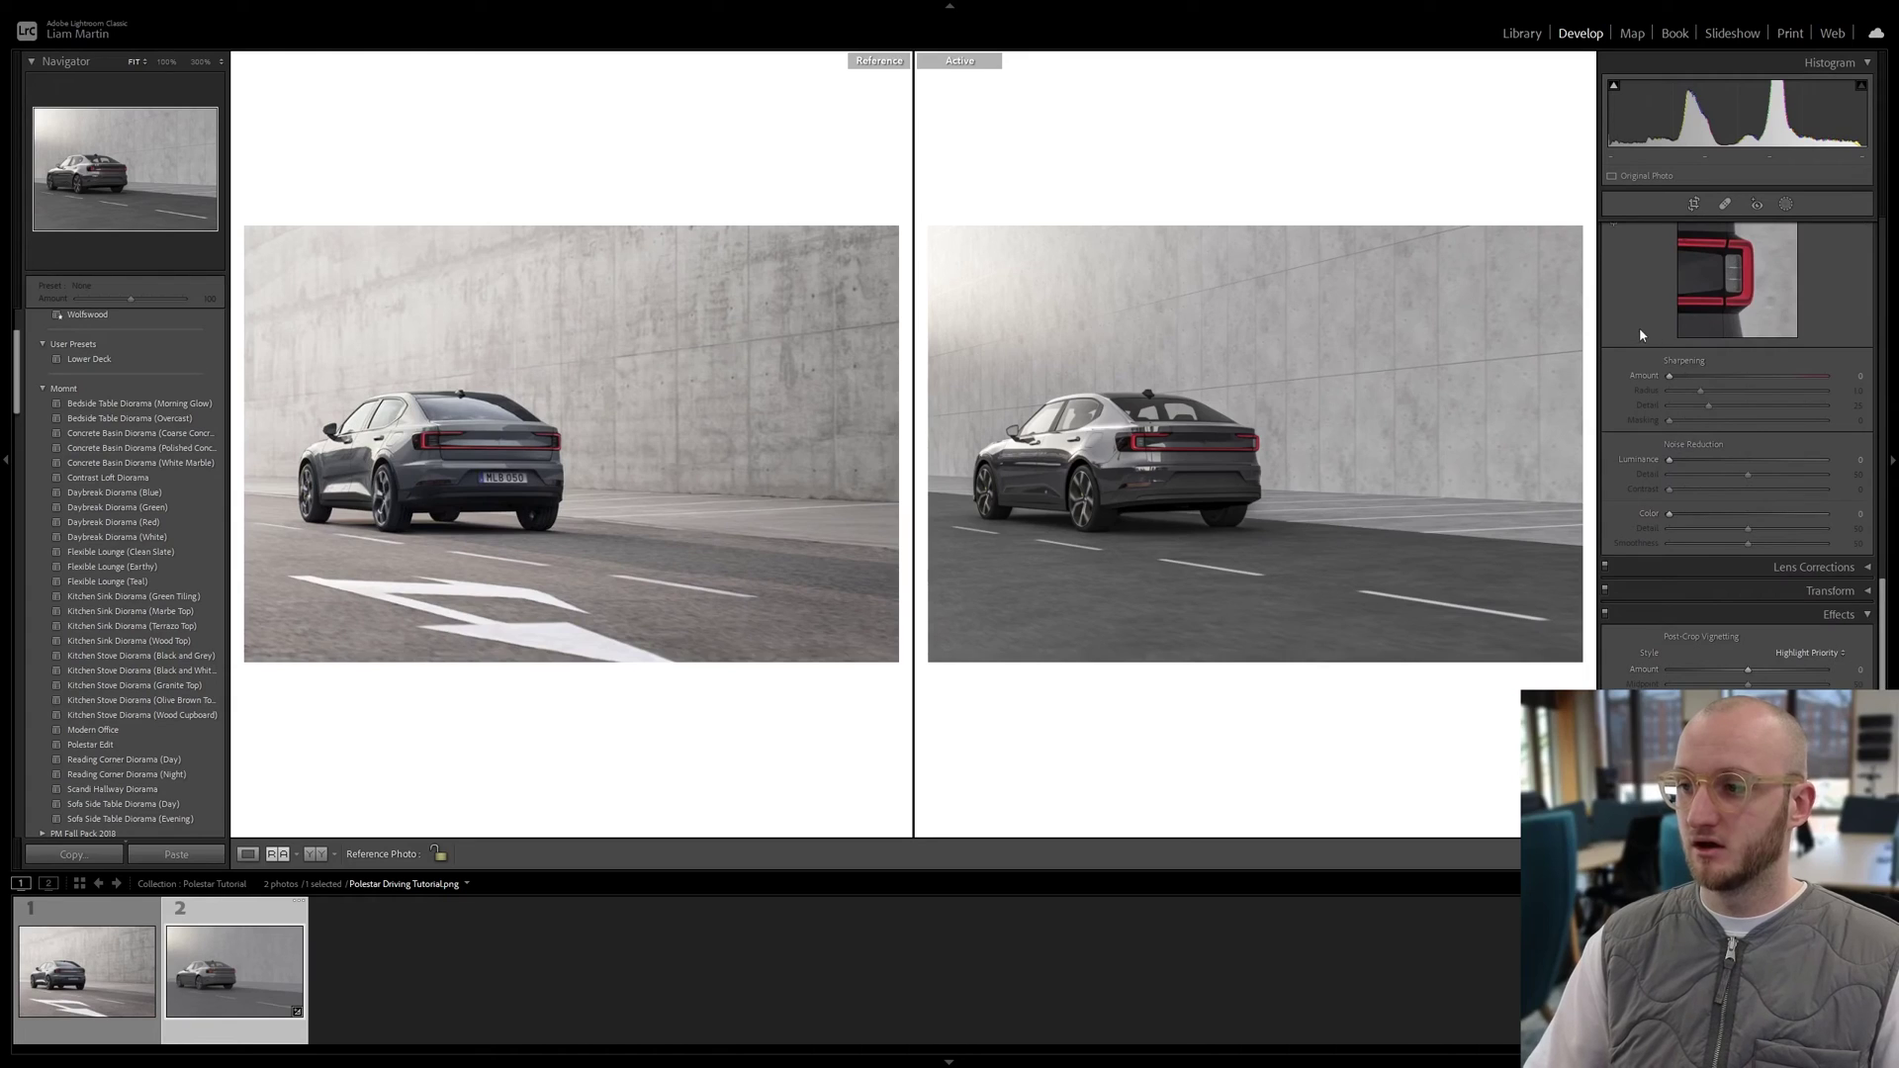
click(1672, 377)
drag(1698, 380, 1689, 378)
click(1200, 441)
drag(1200, 441, 1518, 428)
click(1517, 429)
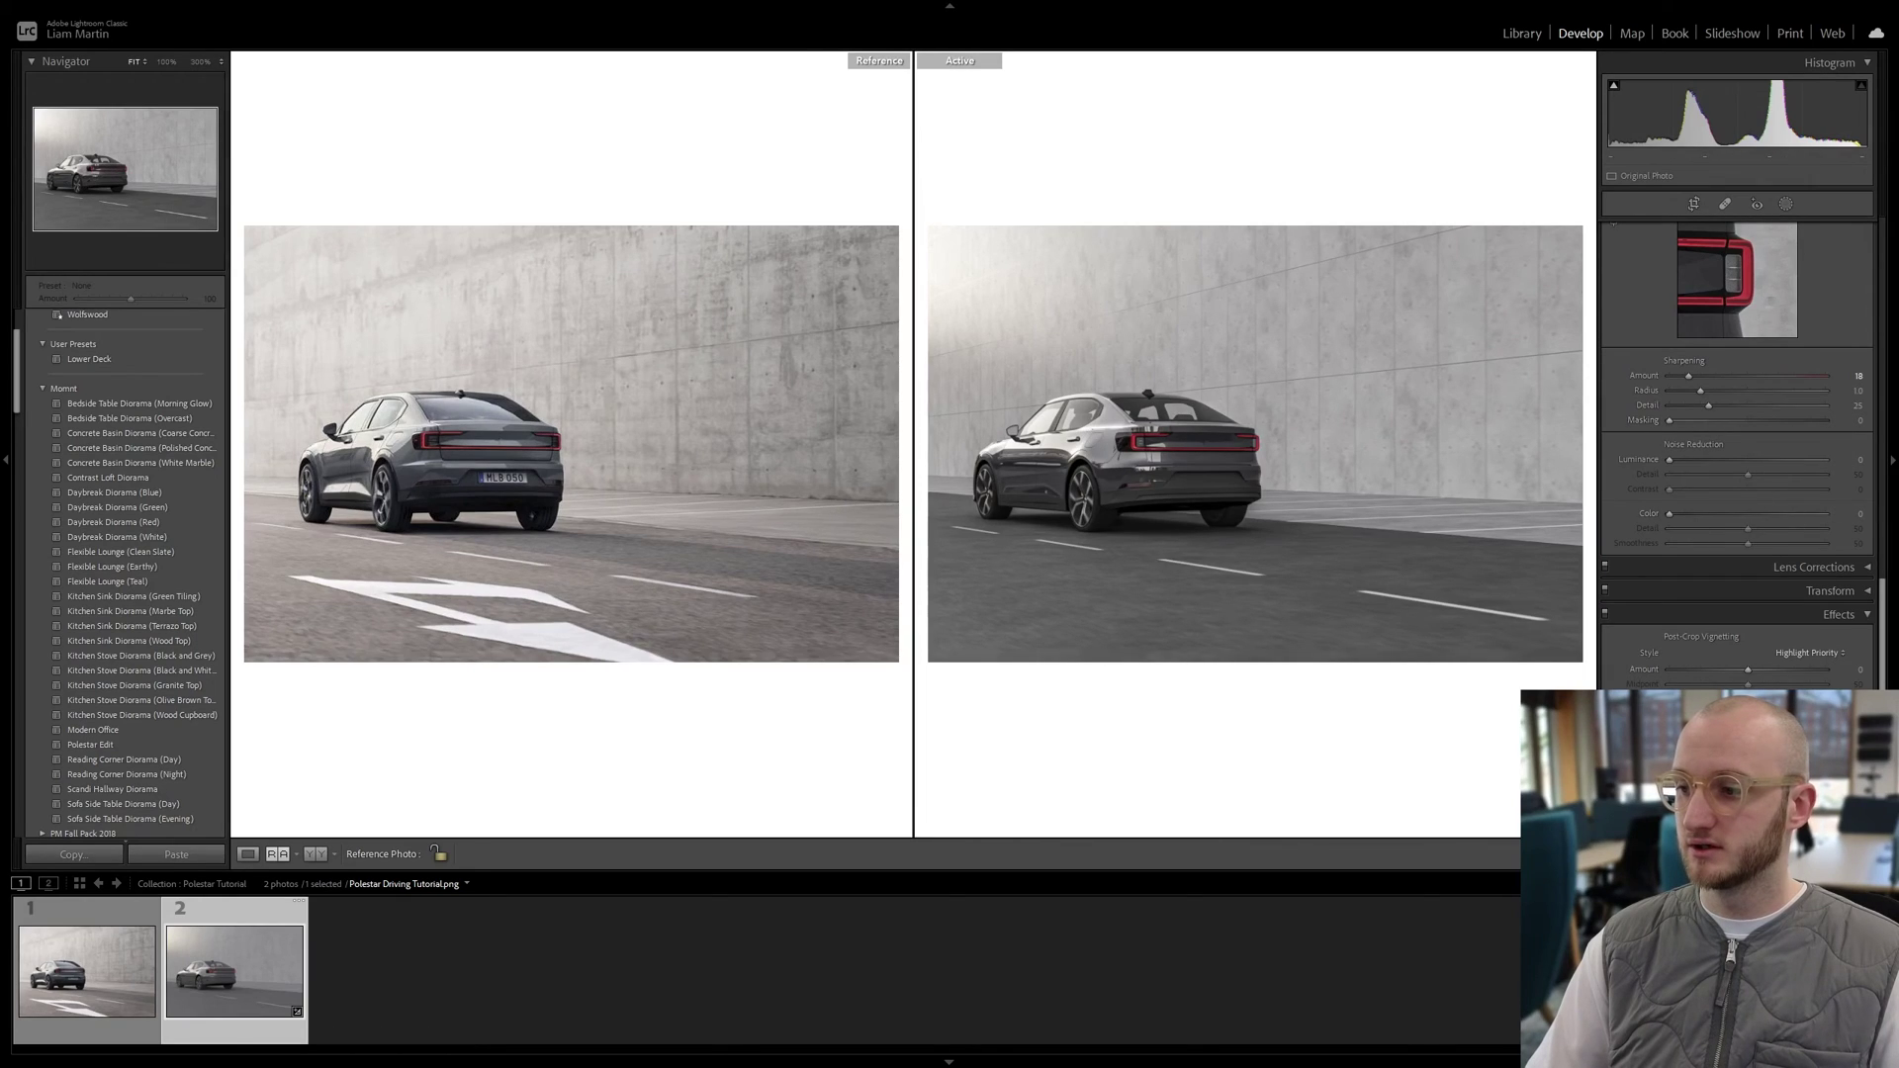
Step: Add luminance noise reduction of 10 on the zoomed taillight, then fit the whole render
click(1278, 465)
drag(1278, 465, 1687, 465)
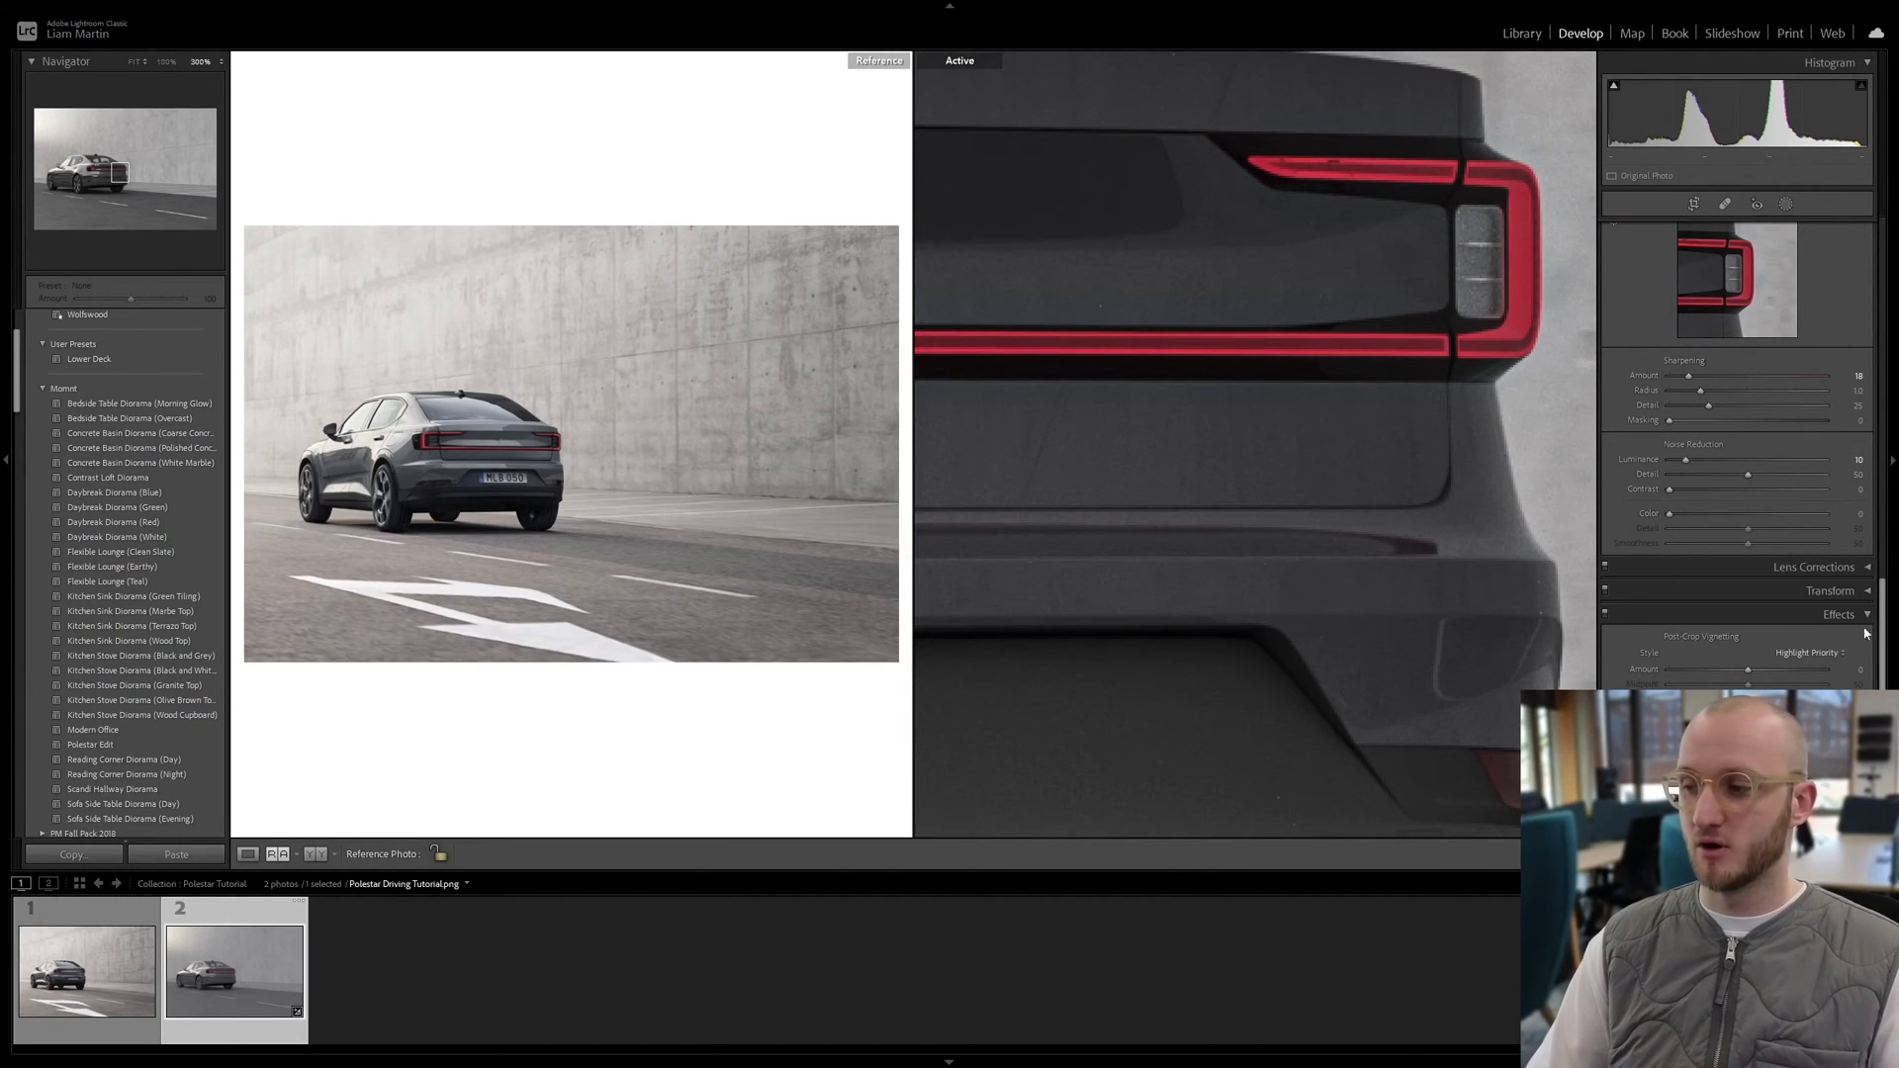
click(1176, 384)
click(1176, 384)
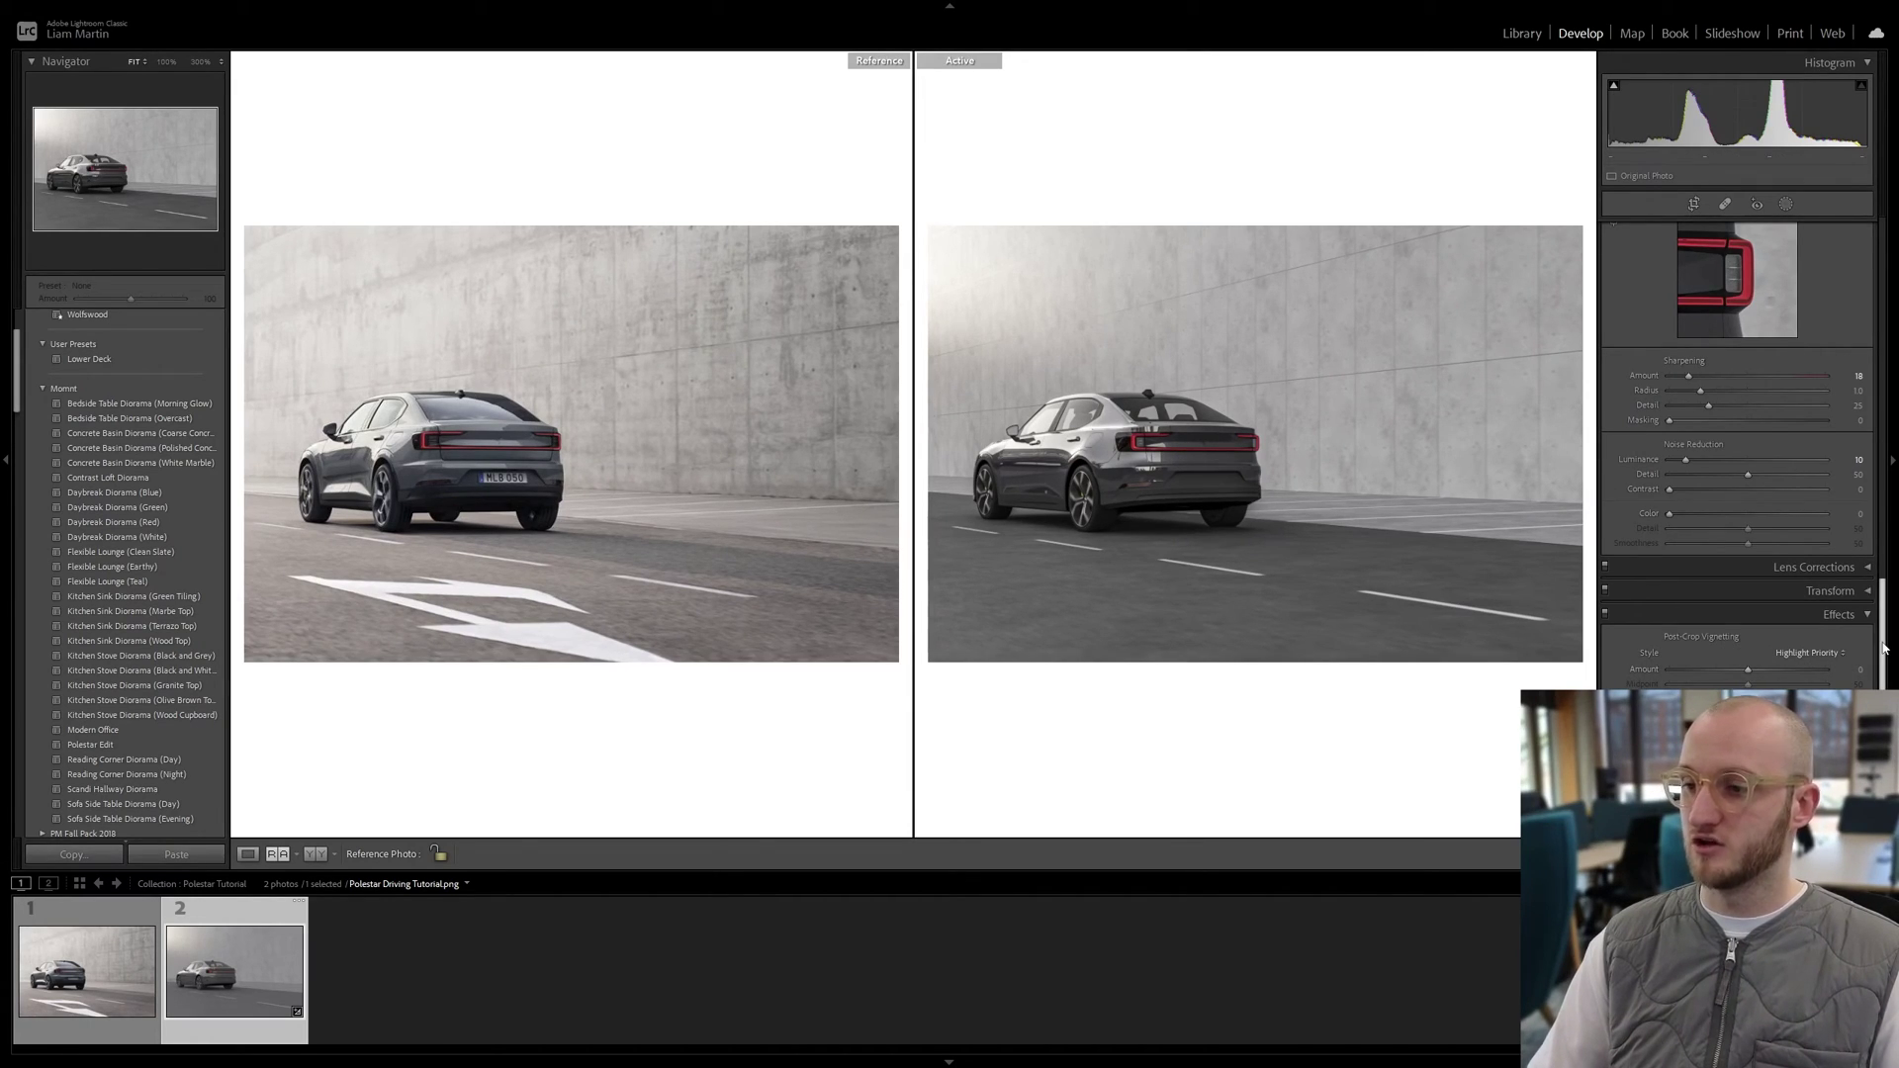
drag(1884, 648, 1891, 267)
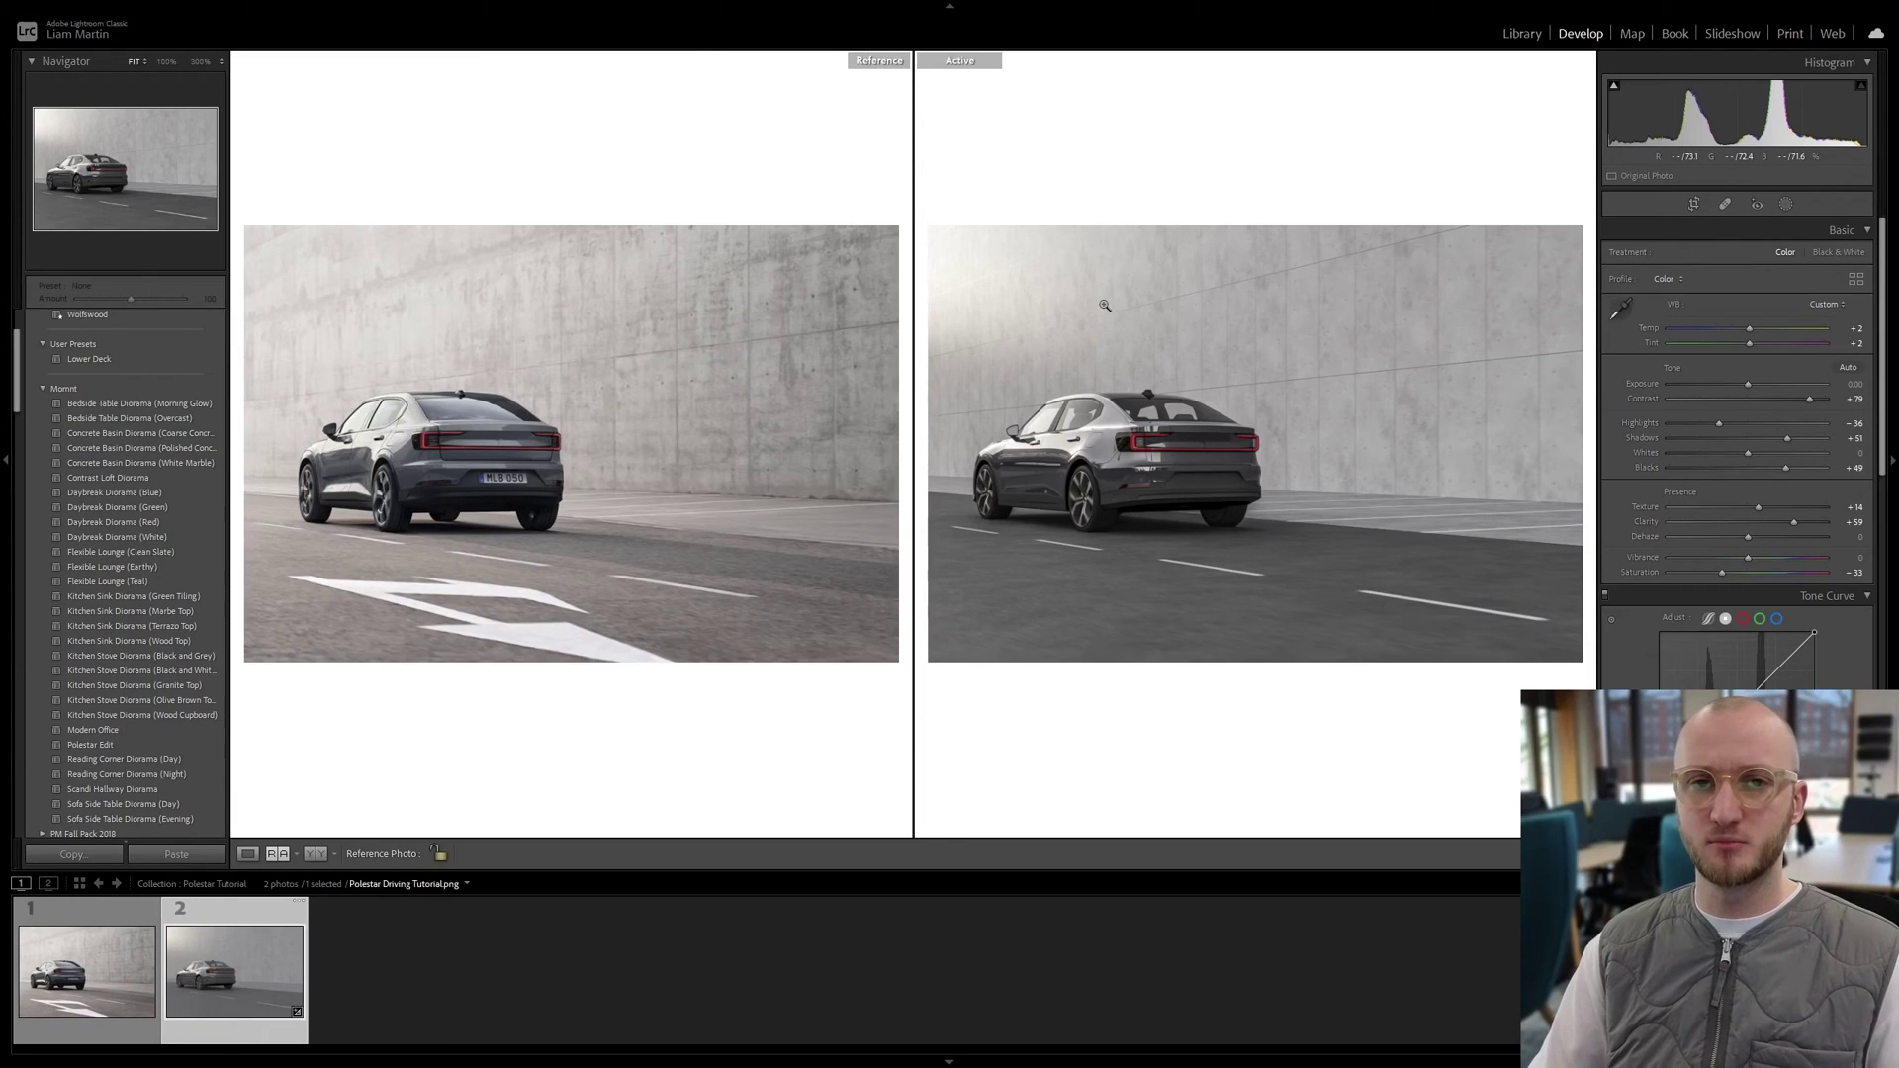
Step: Add a radial gradient over the upper-left wall with Highlights -14, nudging it slightly lower
click(1786, 203)
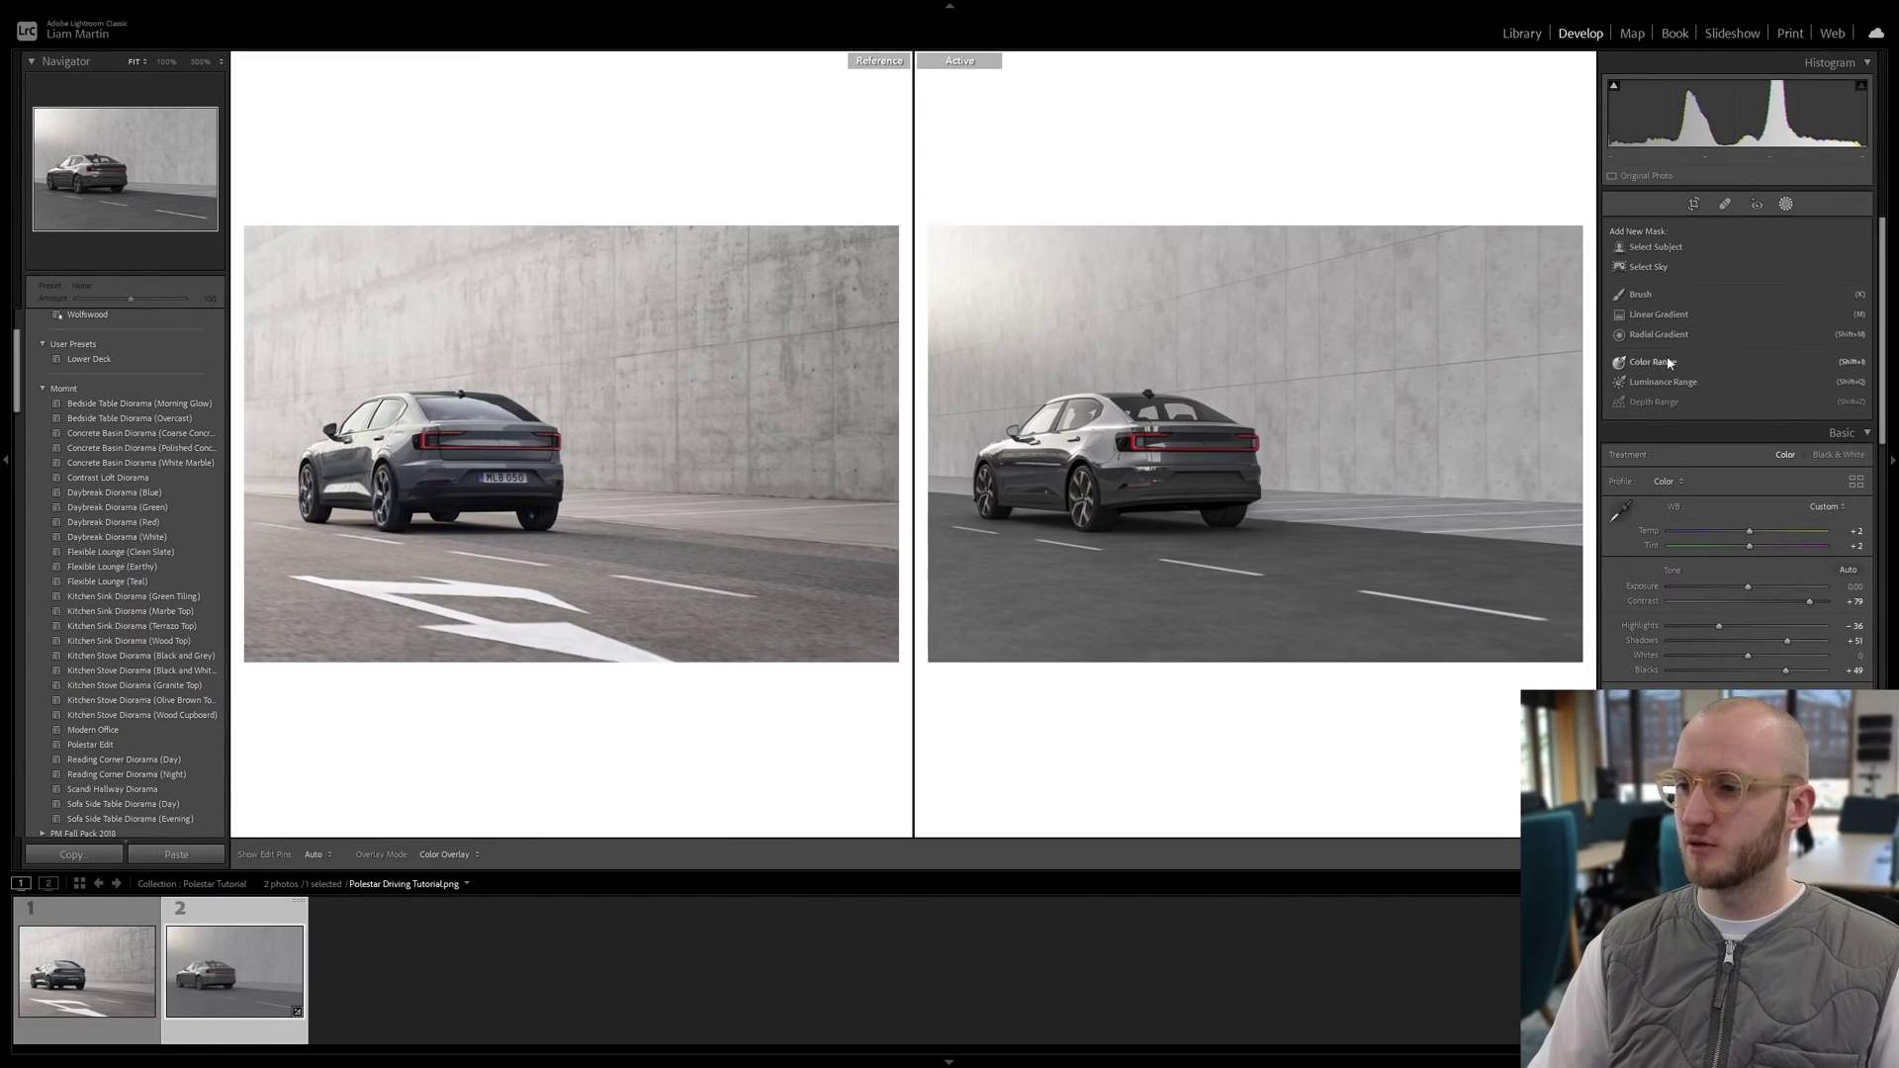
click(1670, 334)
drag(935, 238, 1312, 416)
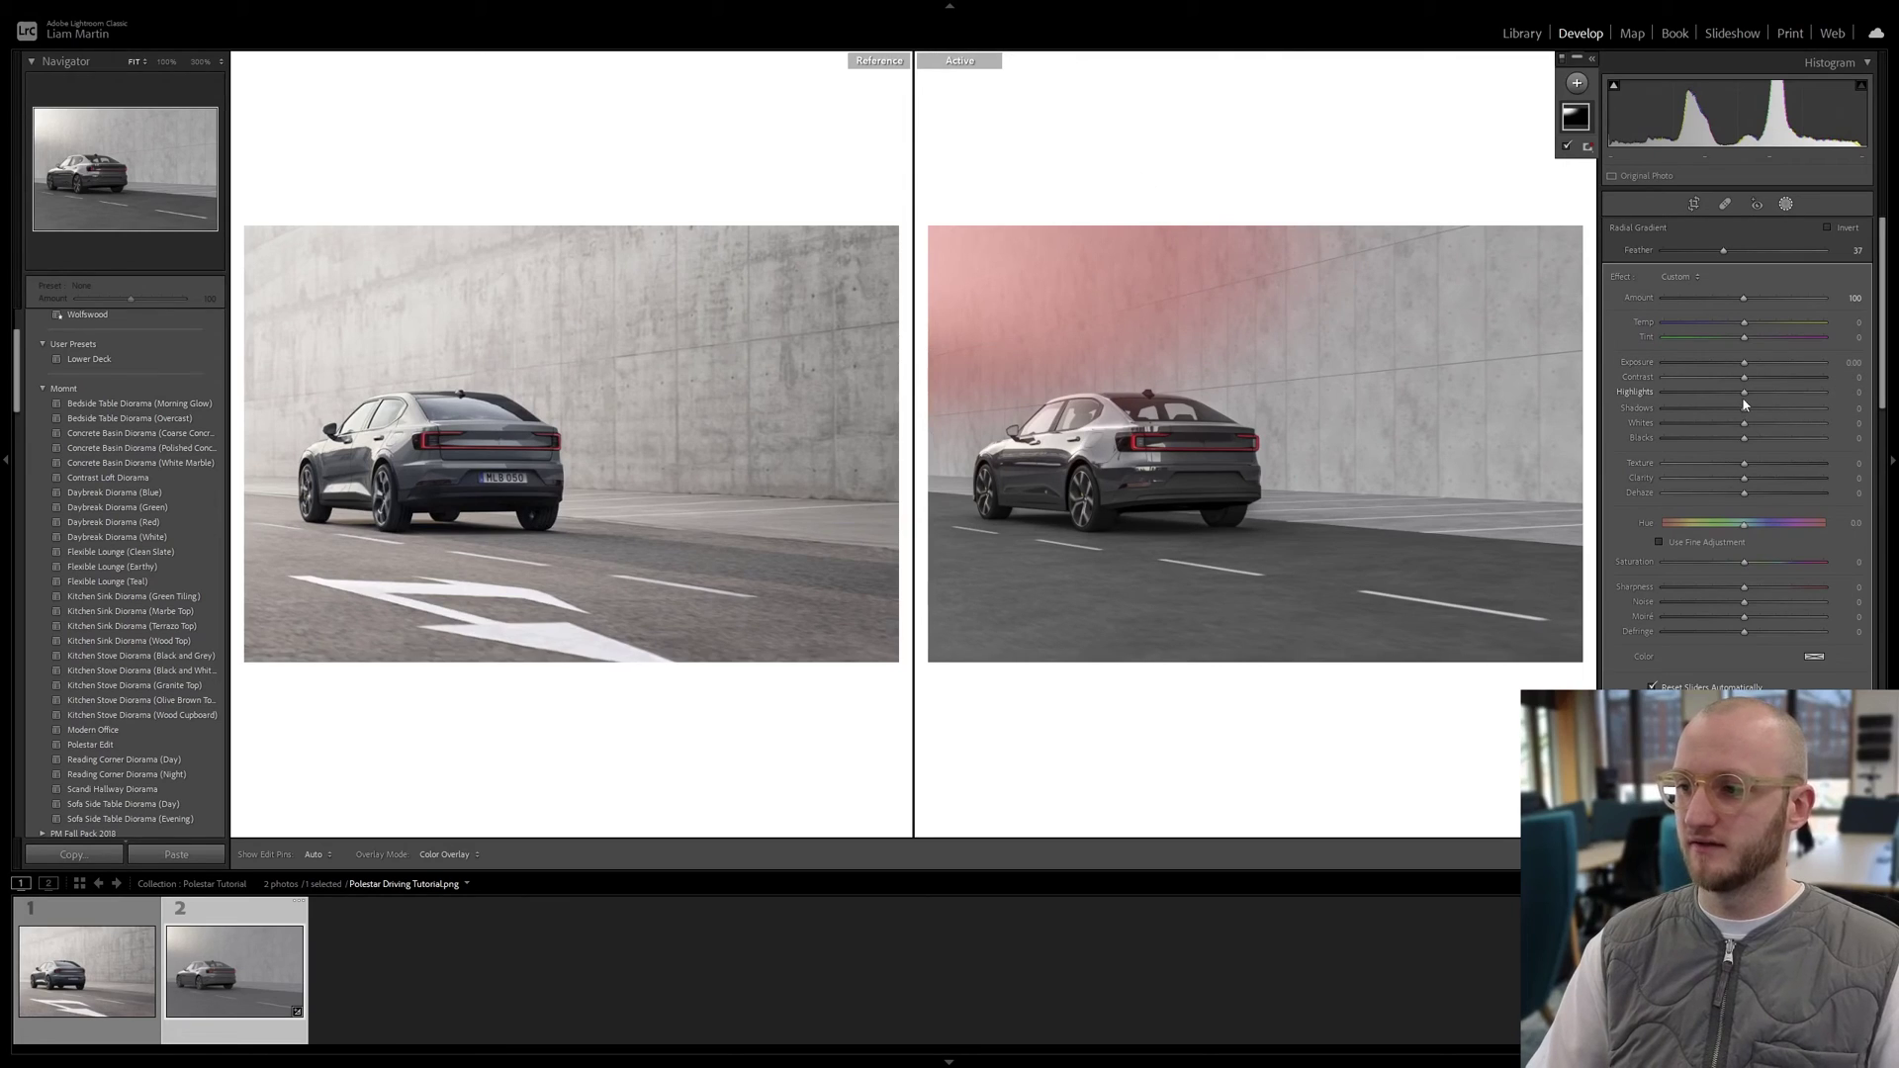
drag(1744, 392, 1727, 394)
drag(933, 175, 935, 203)
Step: Toggle the mask overlay off and back on, then lower the mask's Whites to -17
right_click(1568, 127)
click(1613, 225)
right_click(1576, 117)
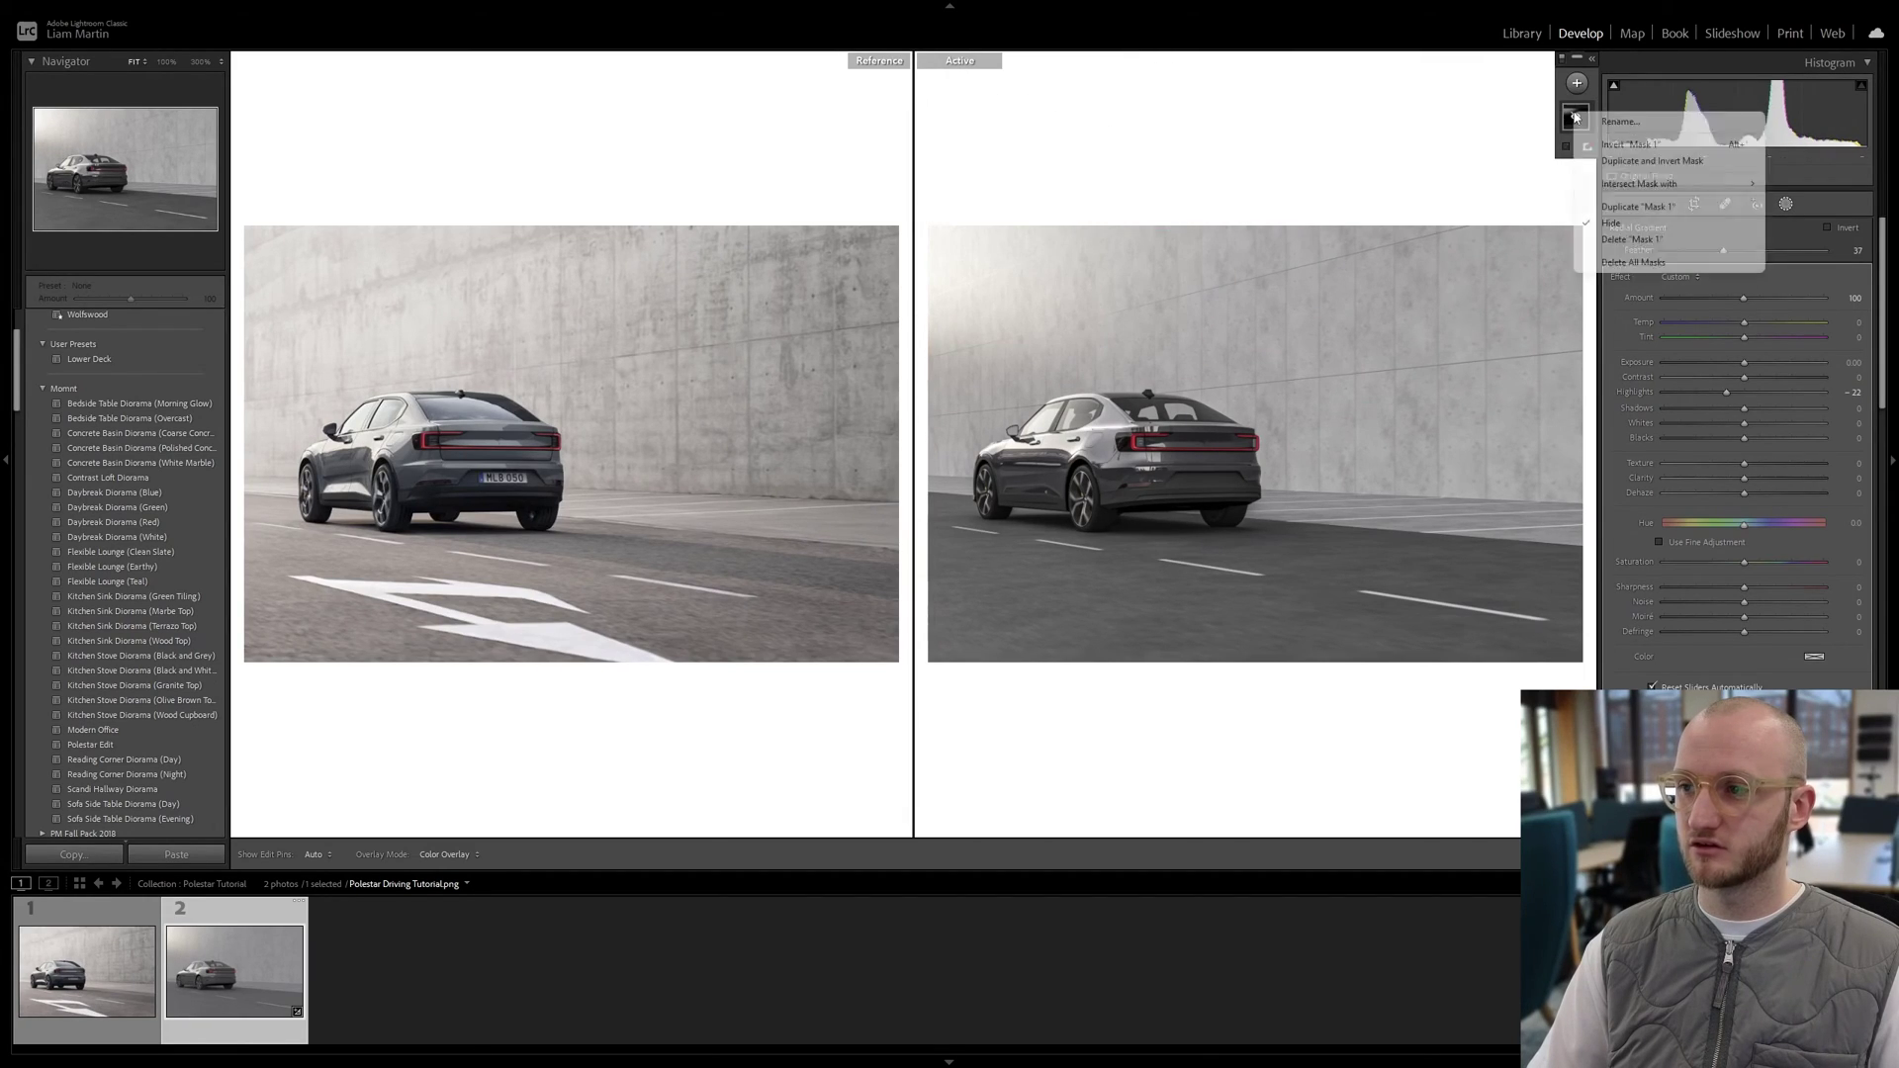
click(1618, 225)
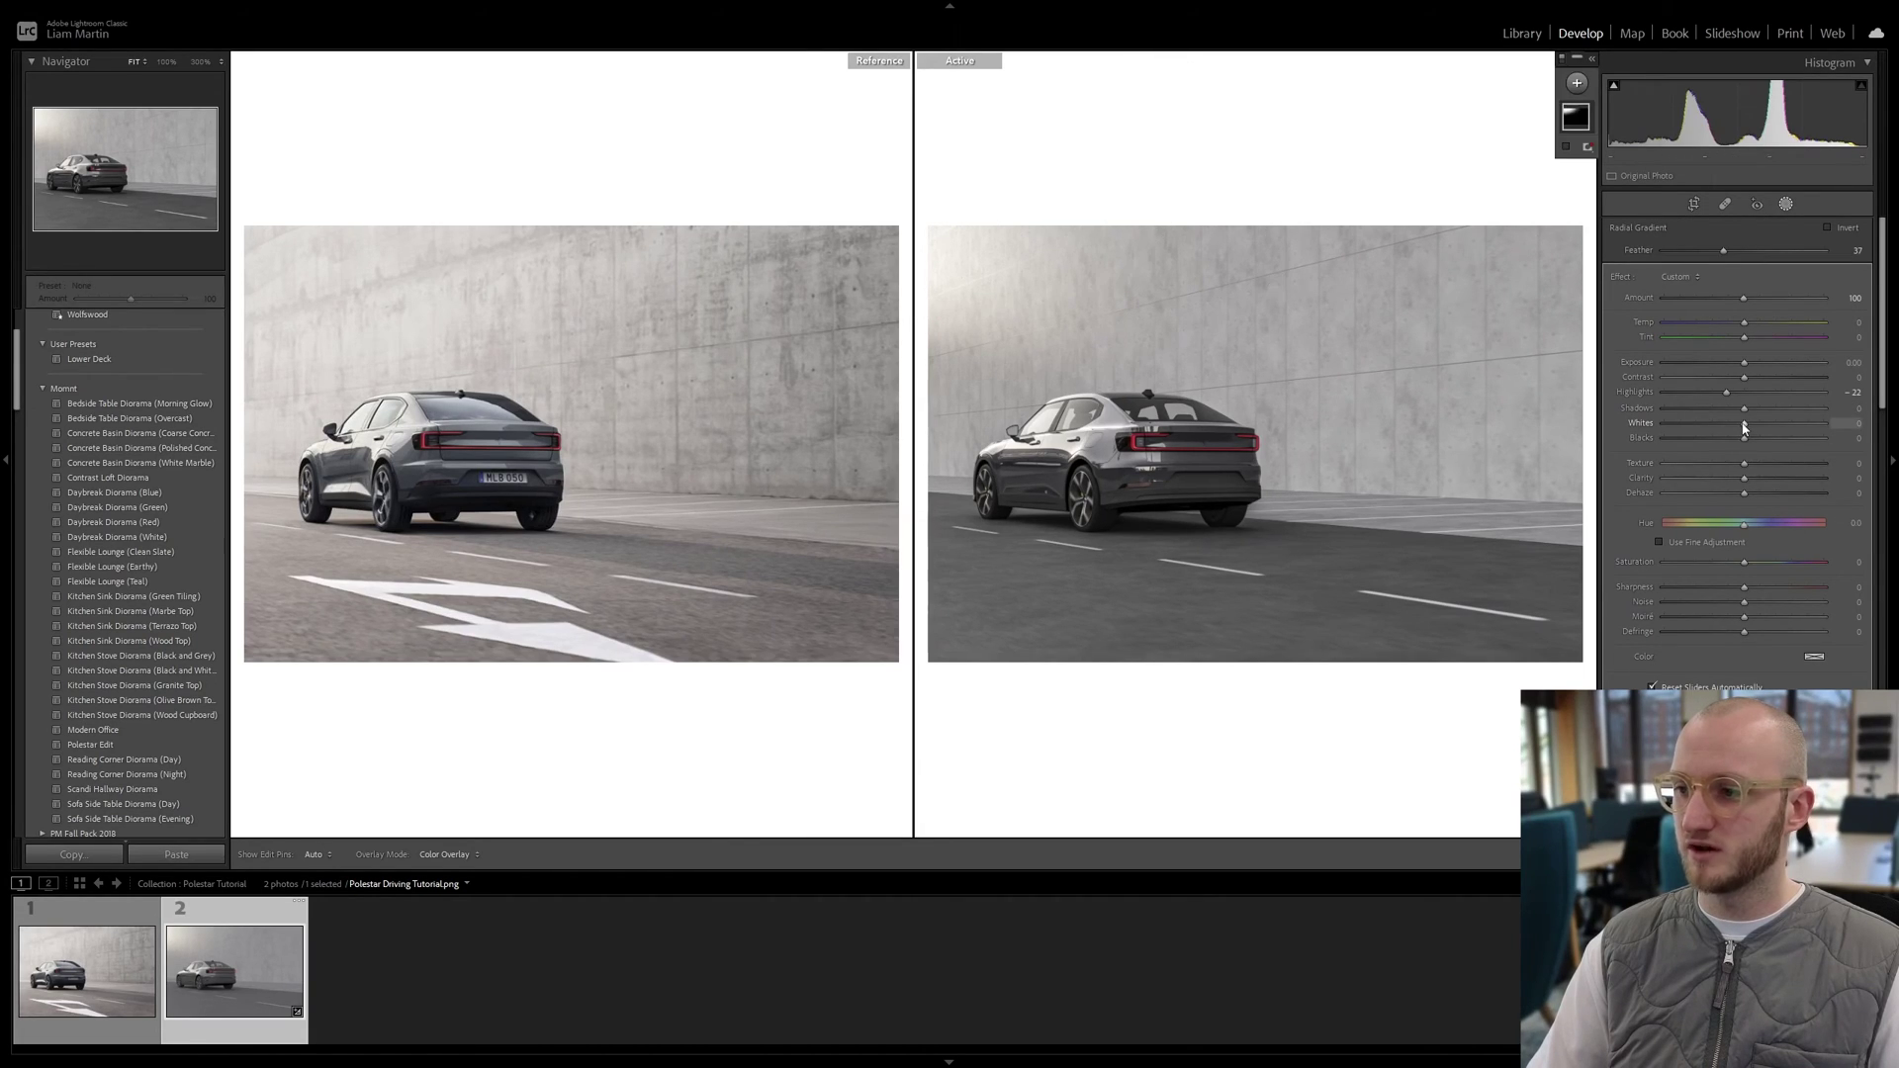
drag(1738, 427, 1731, 426)
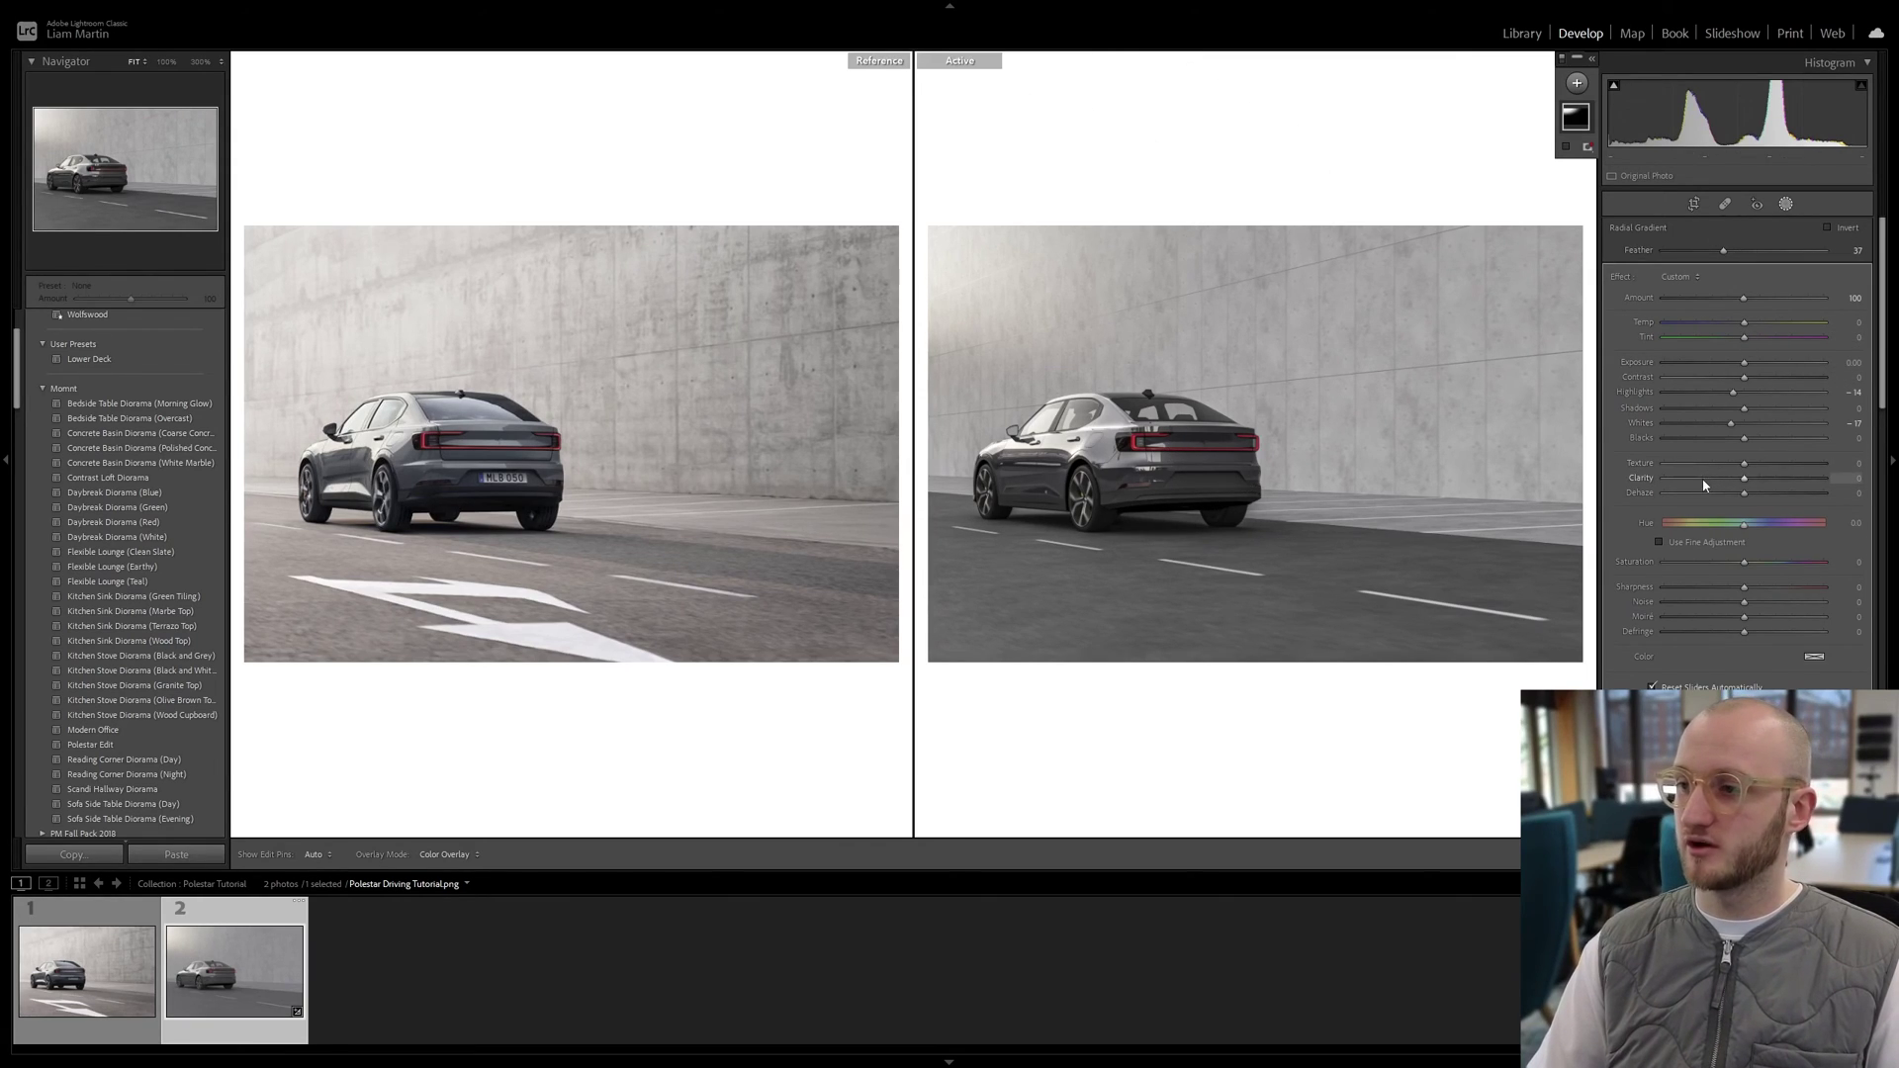
Step: Paint a size-11.1 brush mask over the front wheel with Temp -10 and Saturation -20
click(1577, 83)
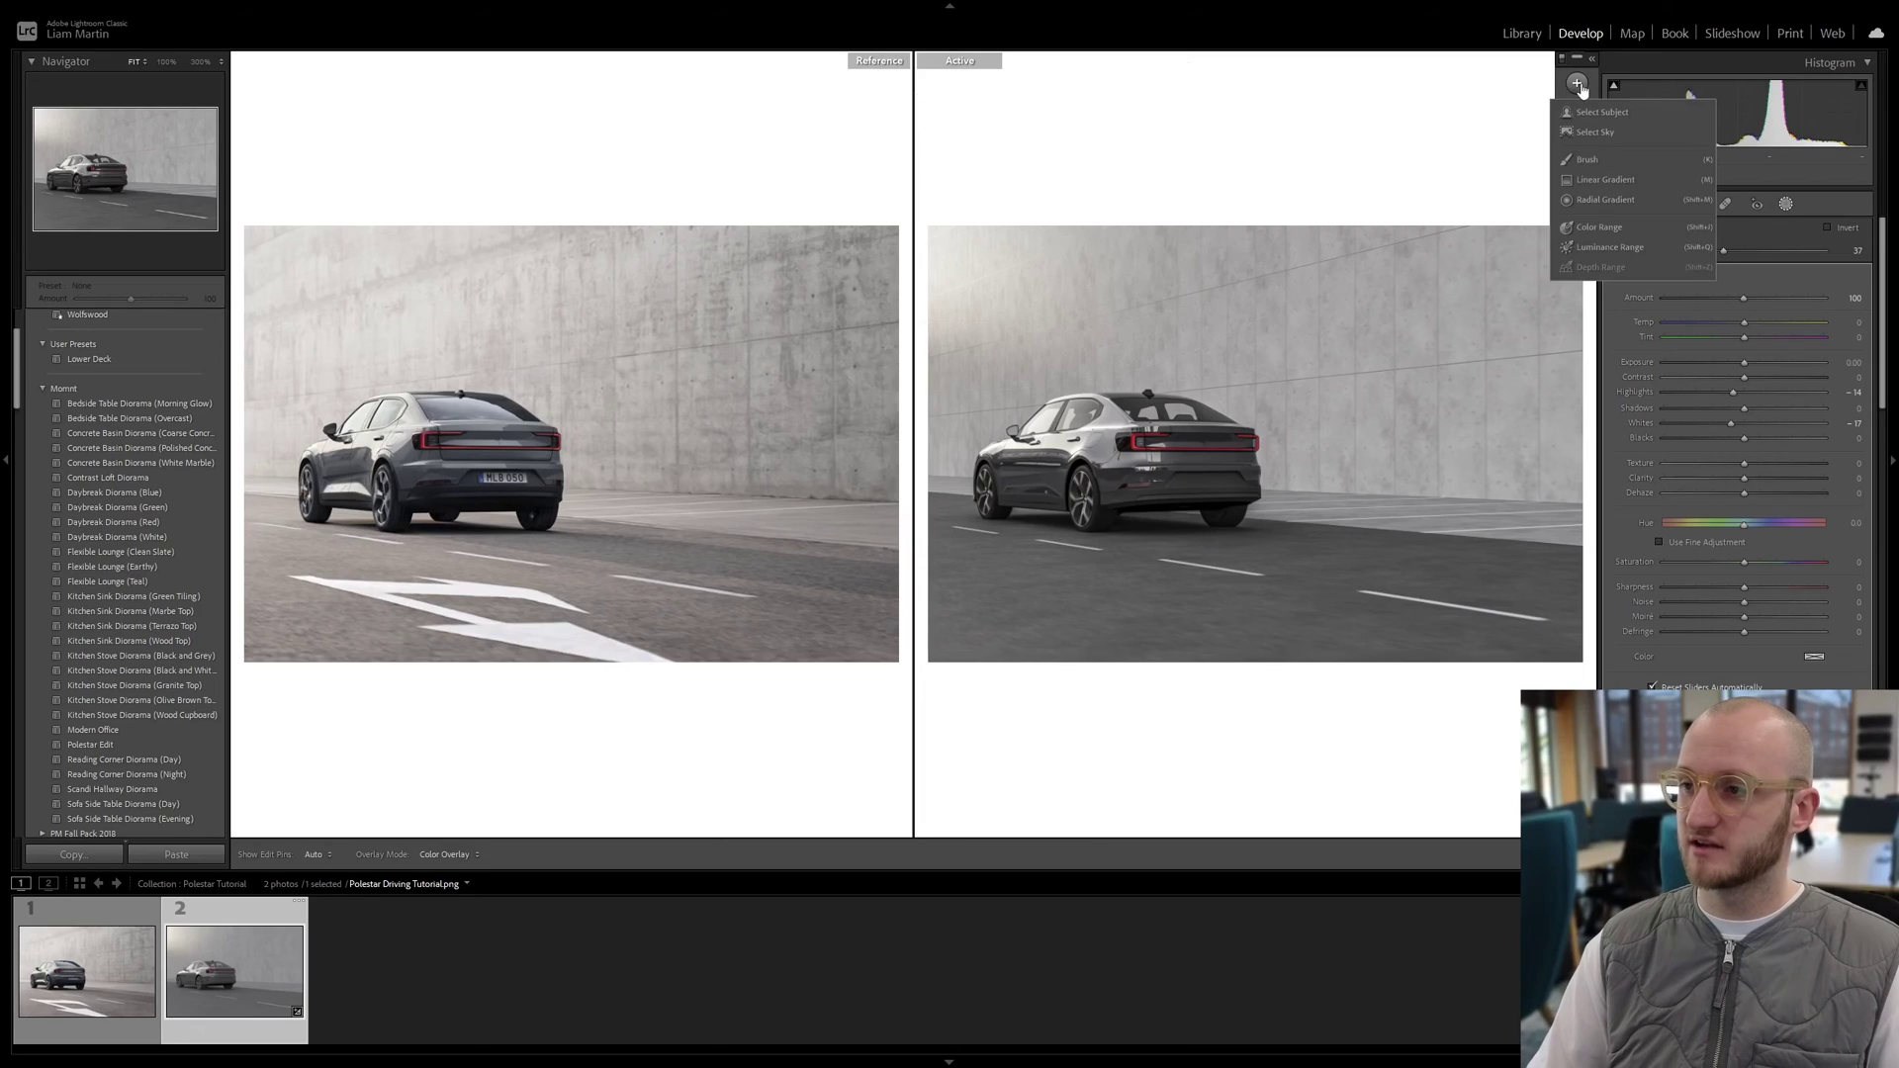
click(1588, 159)
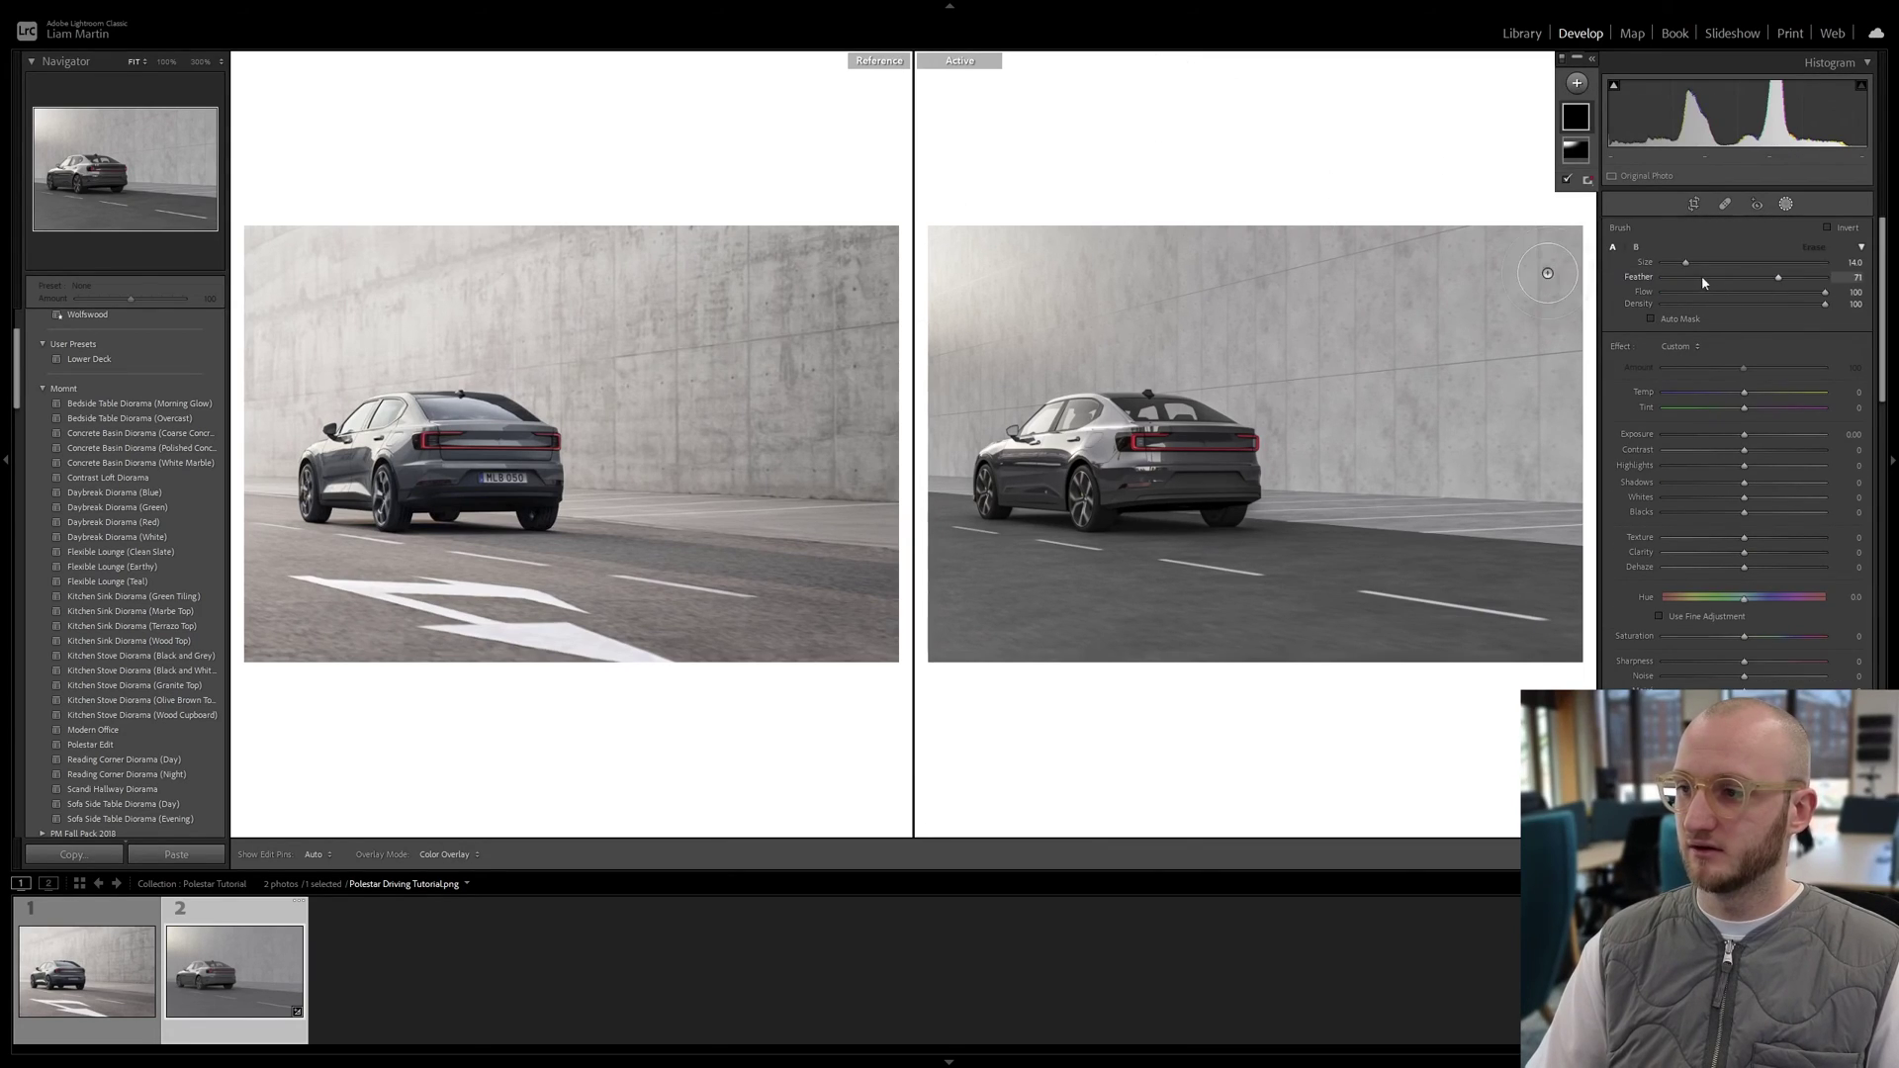
drag(1687, 262, 1682, 261)
mouse_move(1039, 494)
mouse_down()
mouse_move(995, 474)
mouse_move(1088, 420)
mouse_move(1159, 420)
mouse_move(1242, 453)
mouse_move(1222, 497)
mouse_move(1151, 472)
mouse_move(1077, 487)
mouse_up()
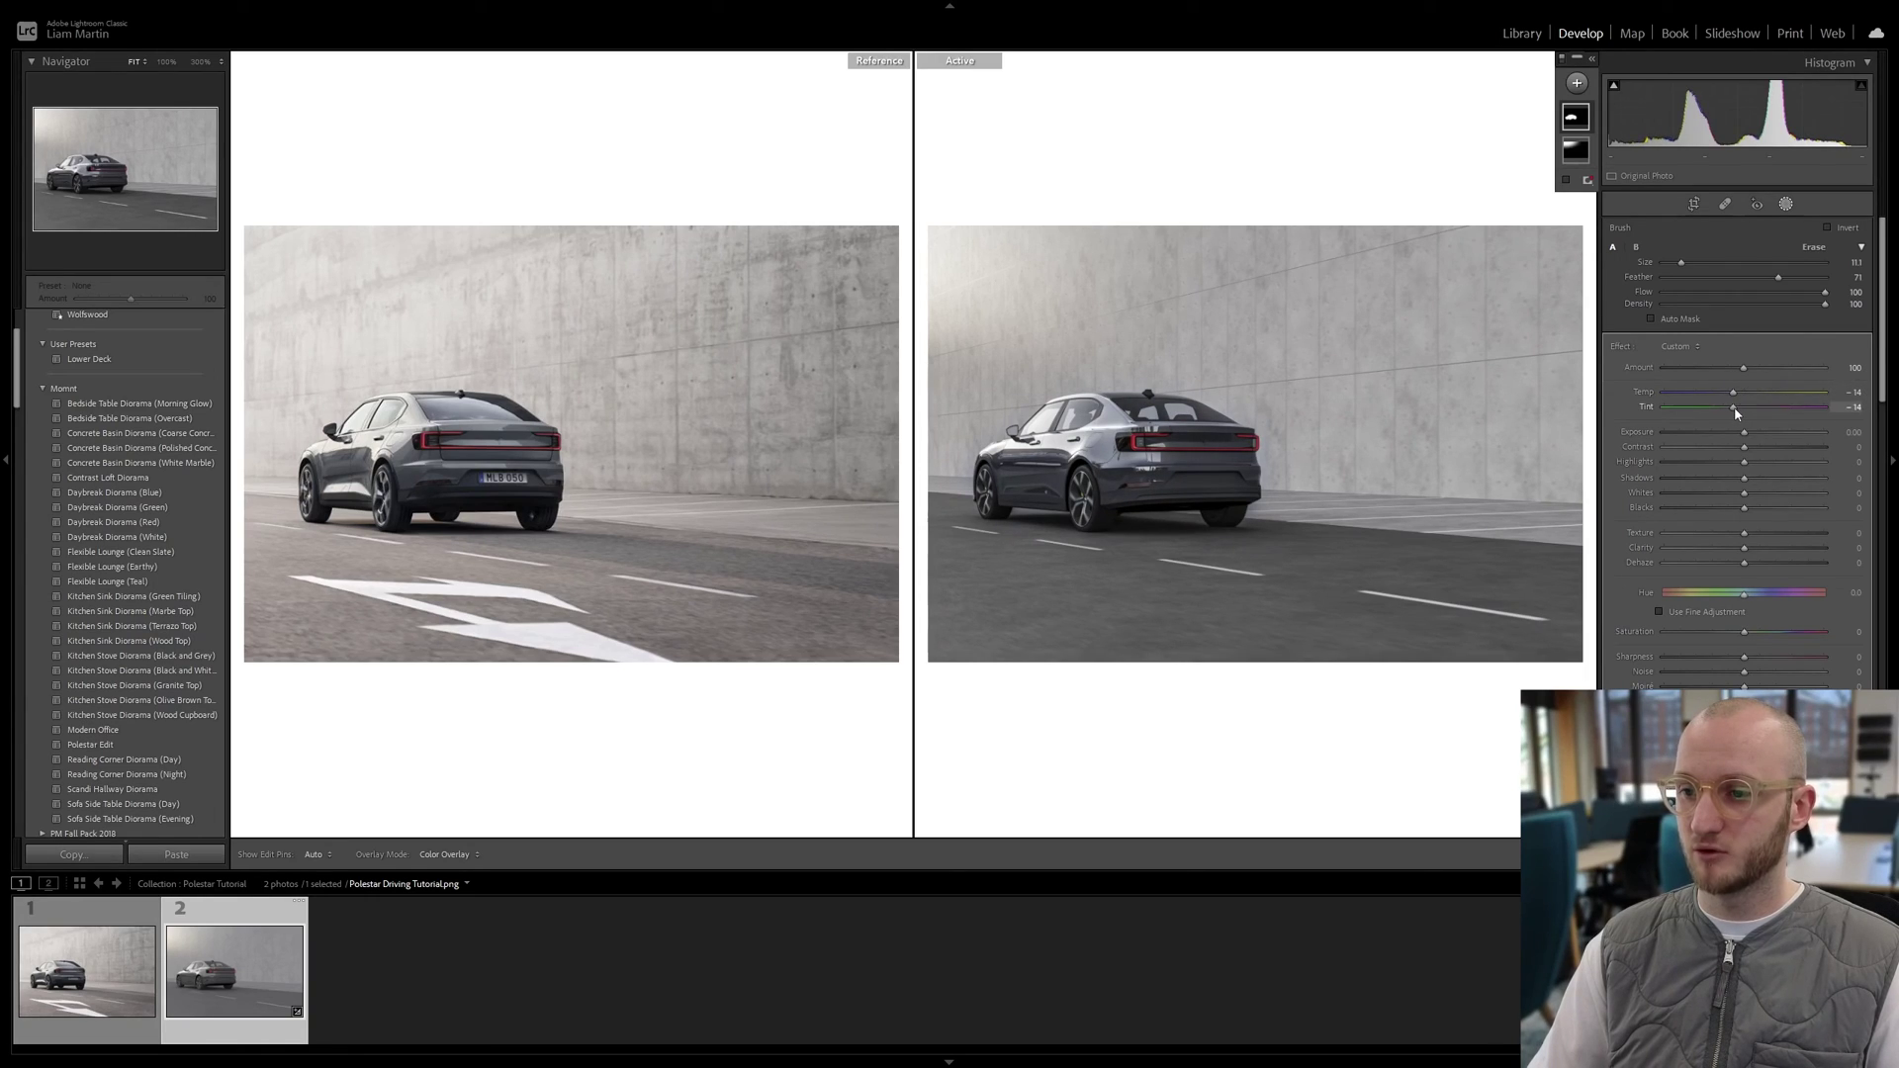
drag(1733, 392, 1737, 392)
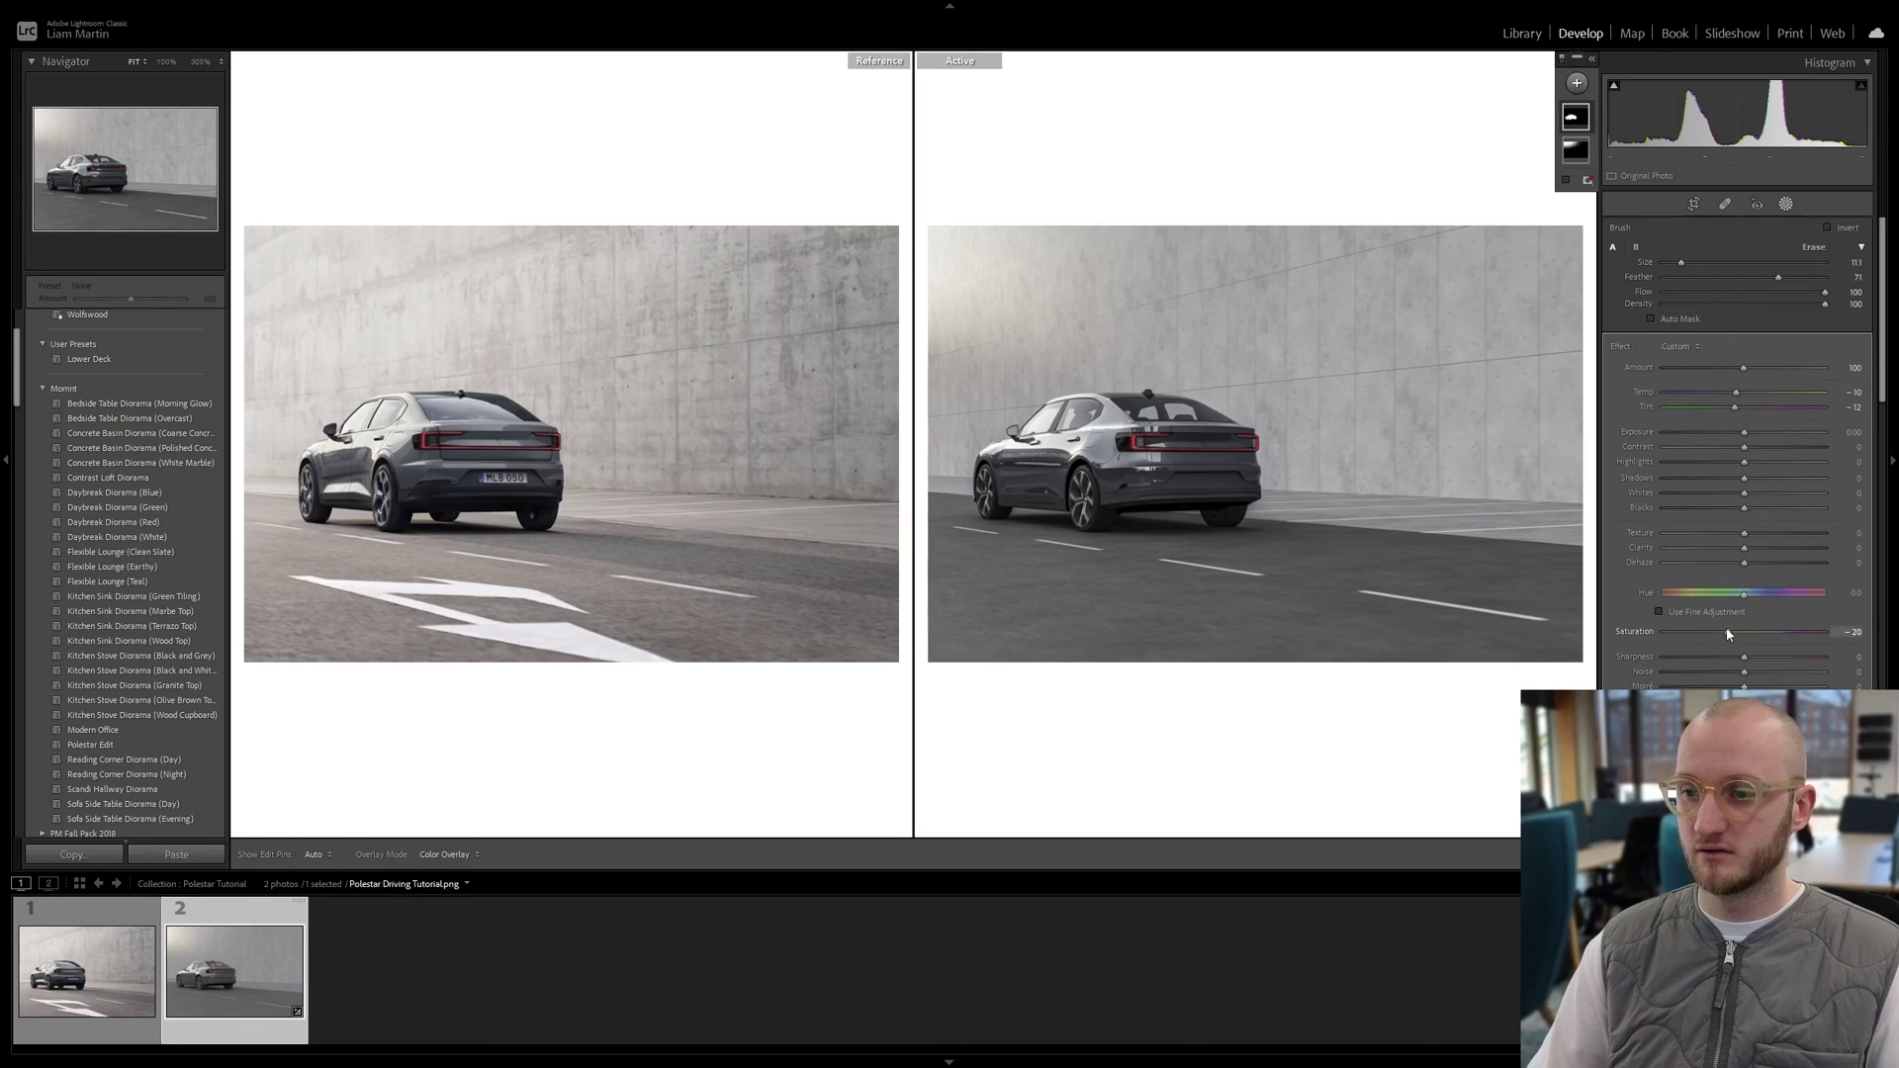
drag(1723, 635, 1729, 633)
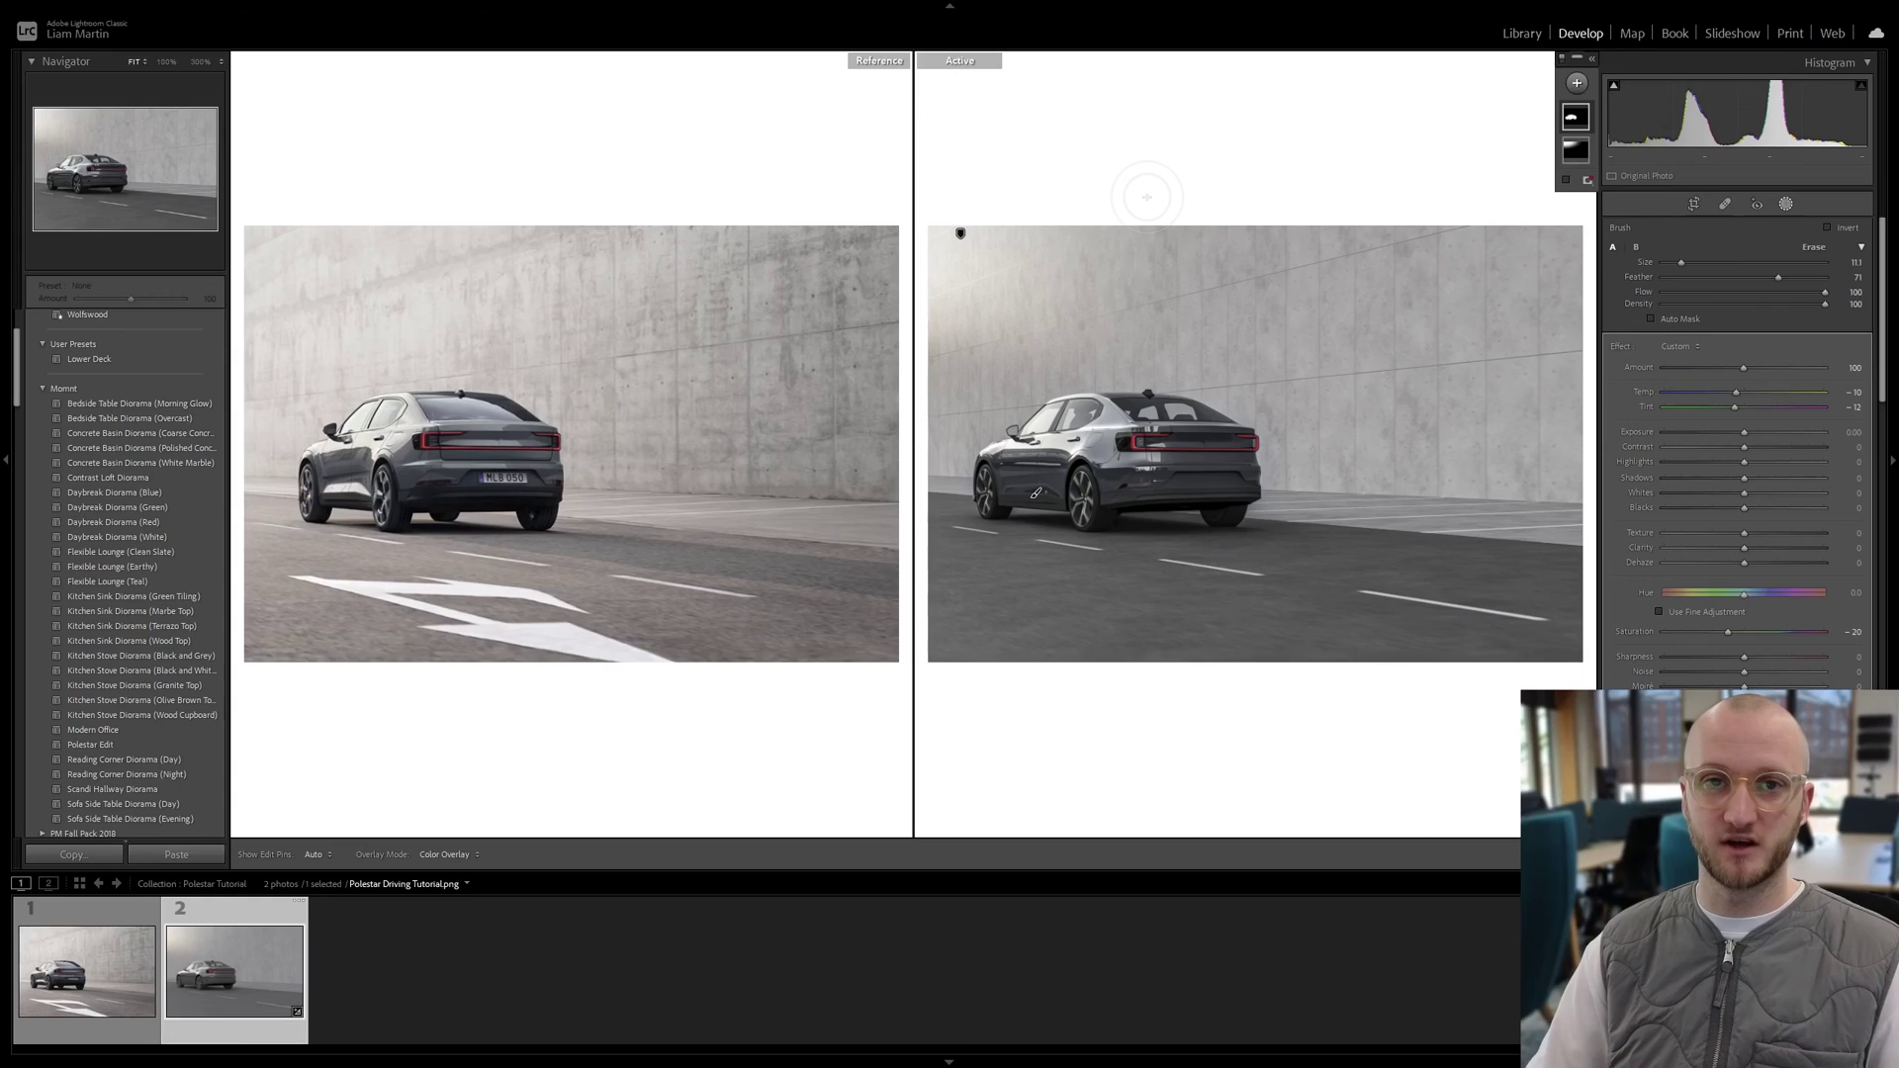
Step: Finish the brush mask and switch to Loupe view to show the render alone
key(k)
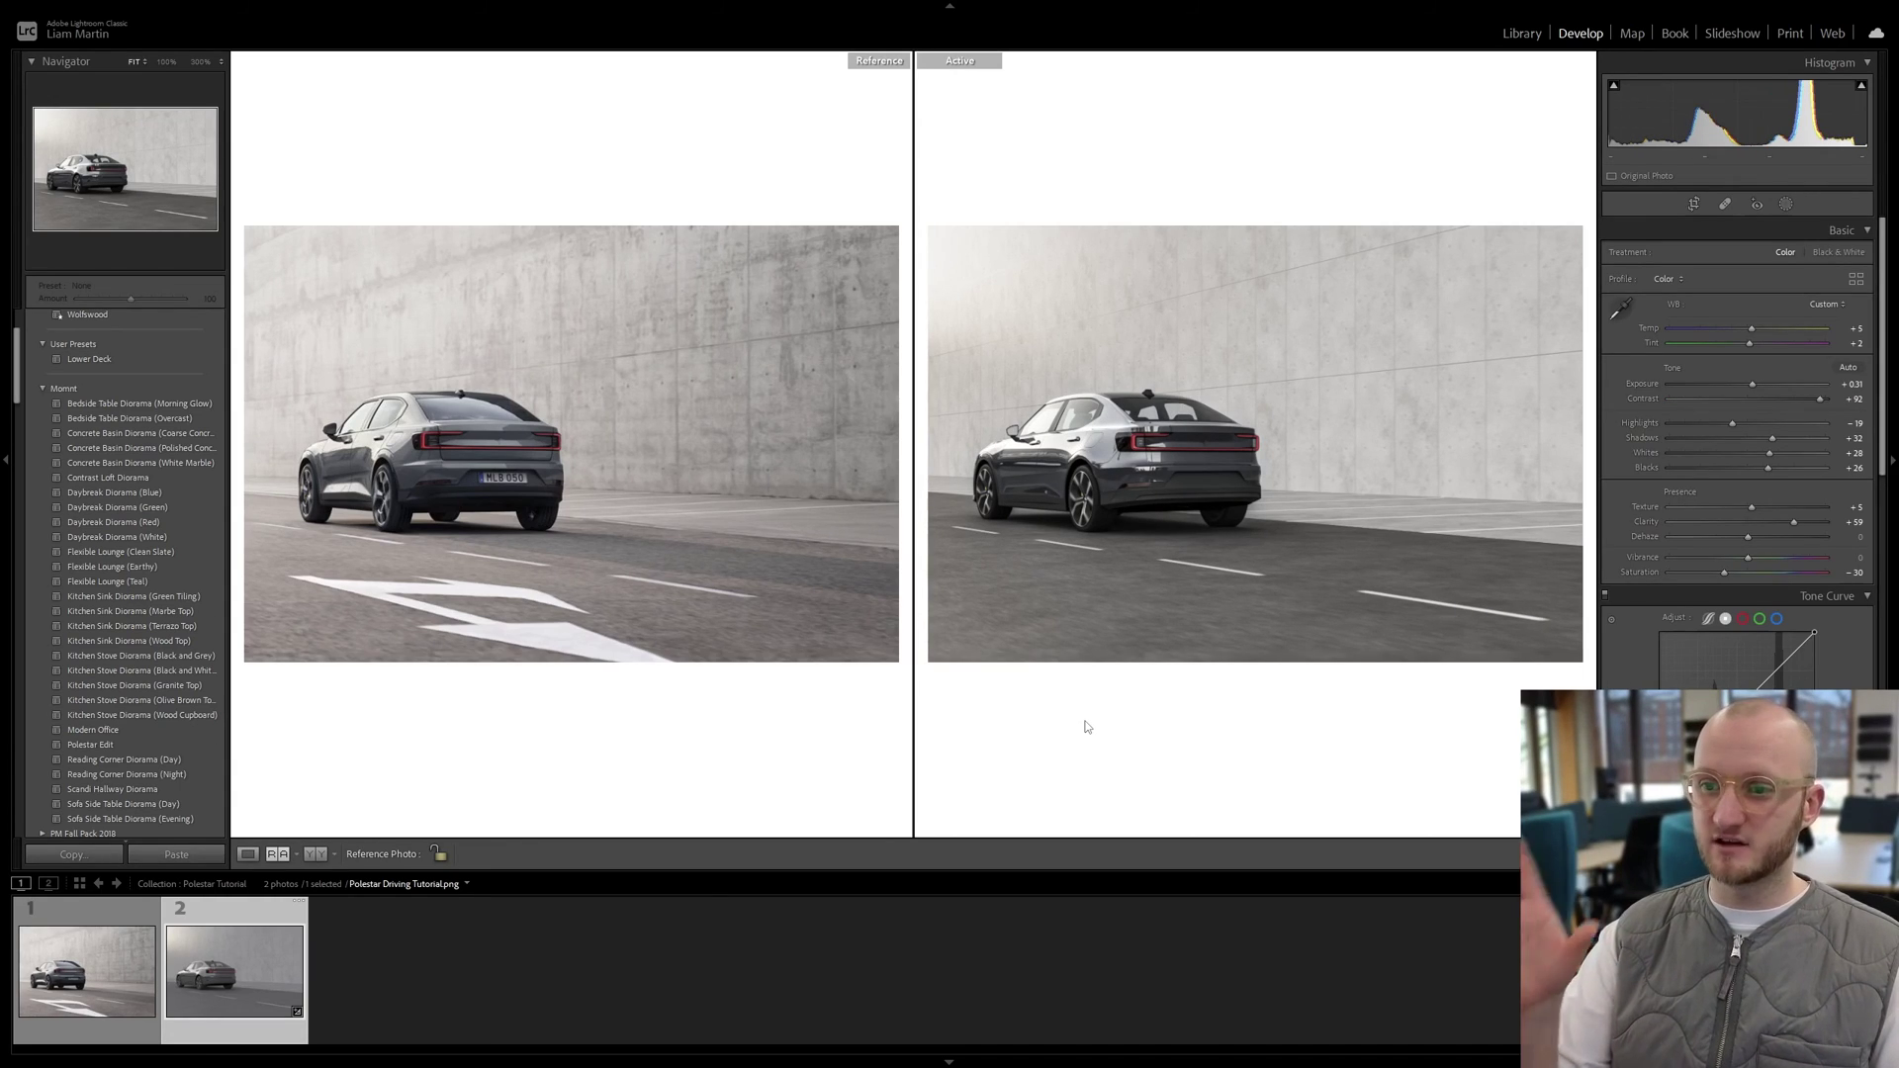
click(247, 853)
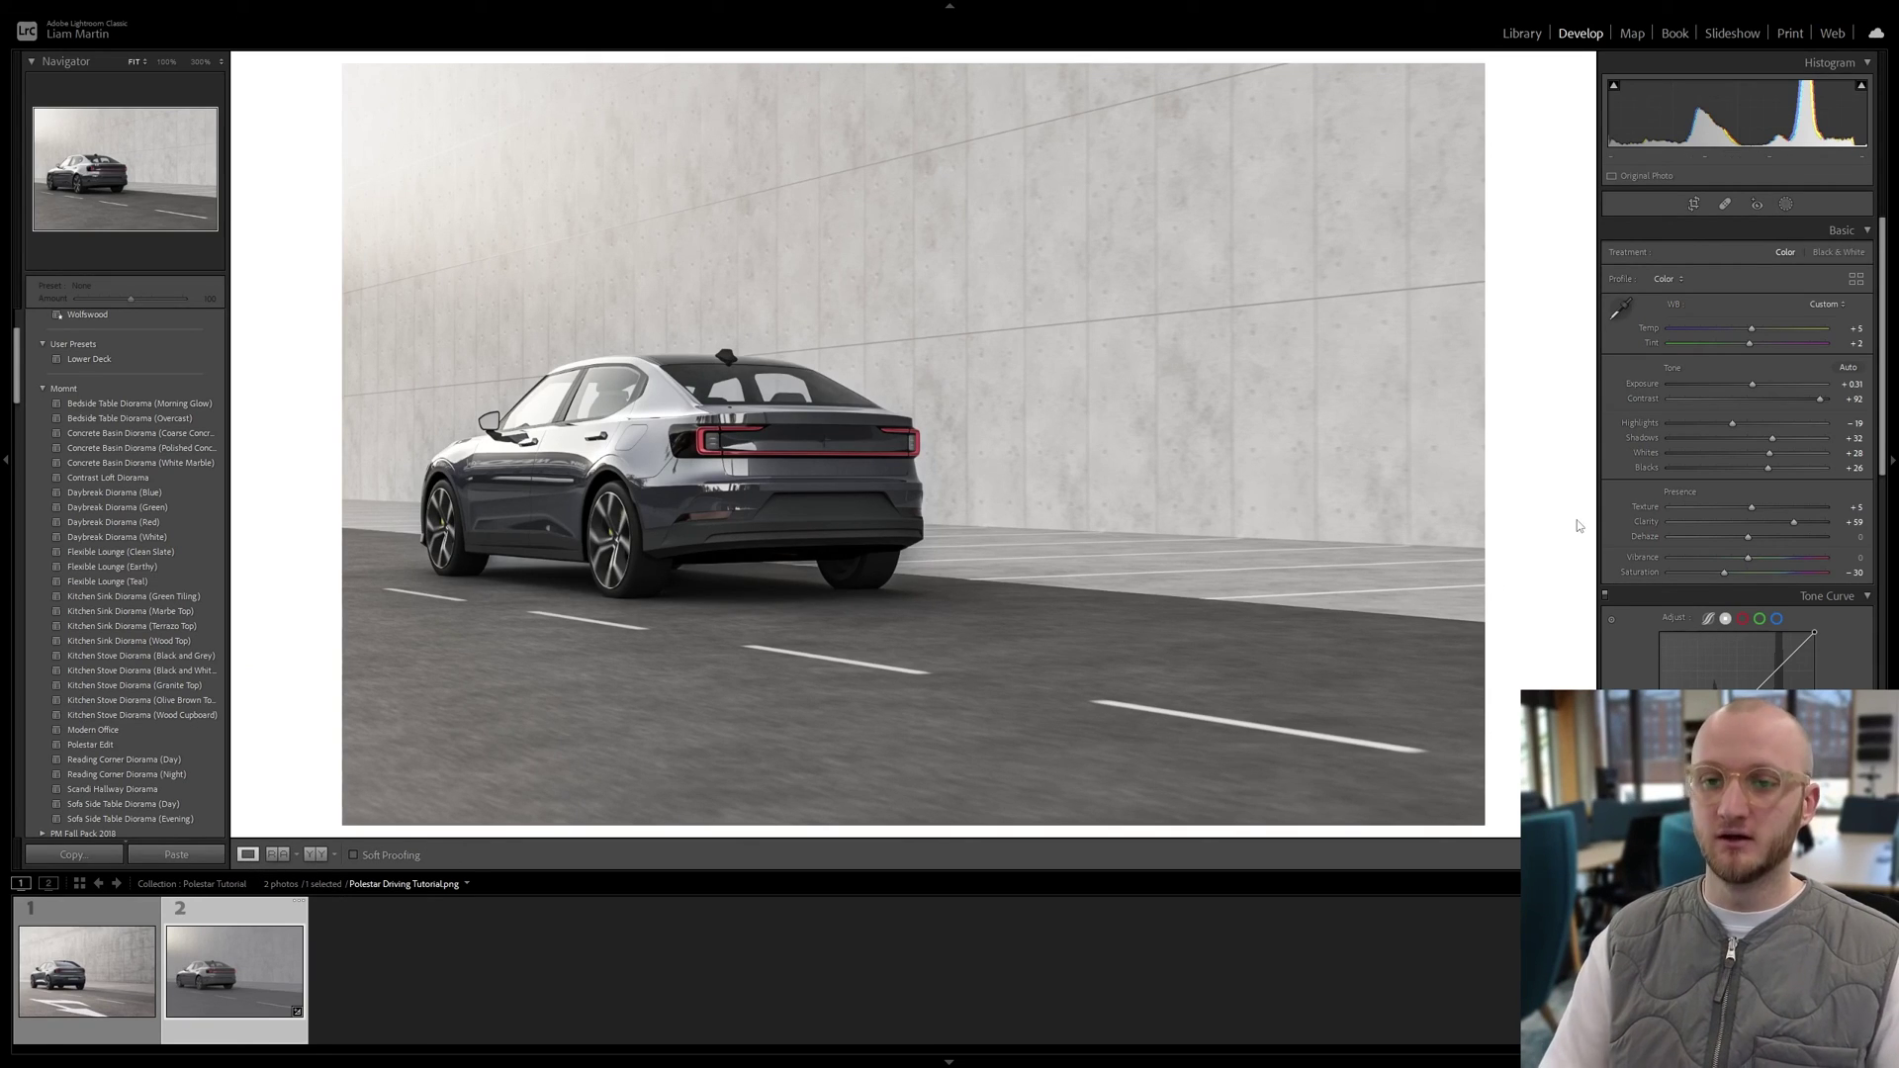